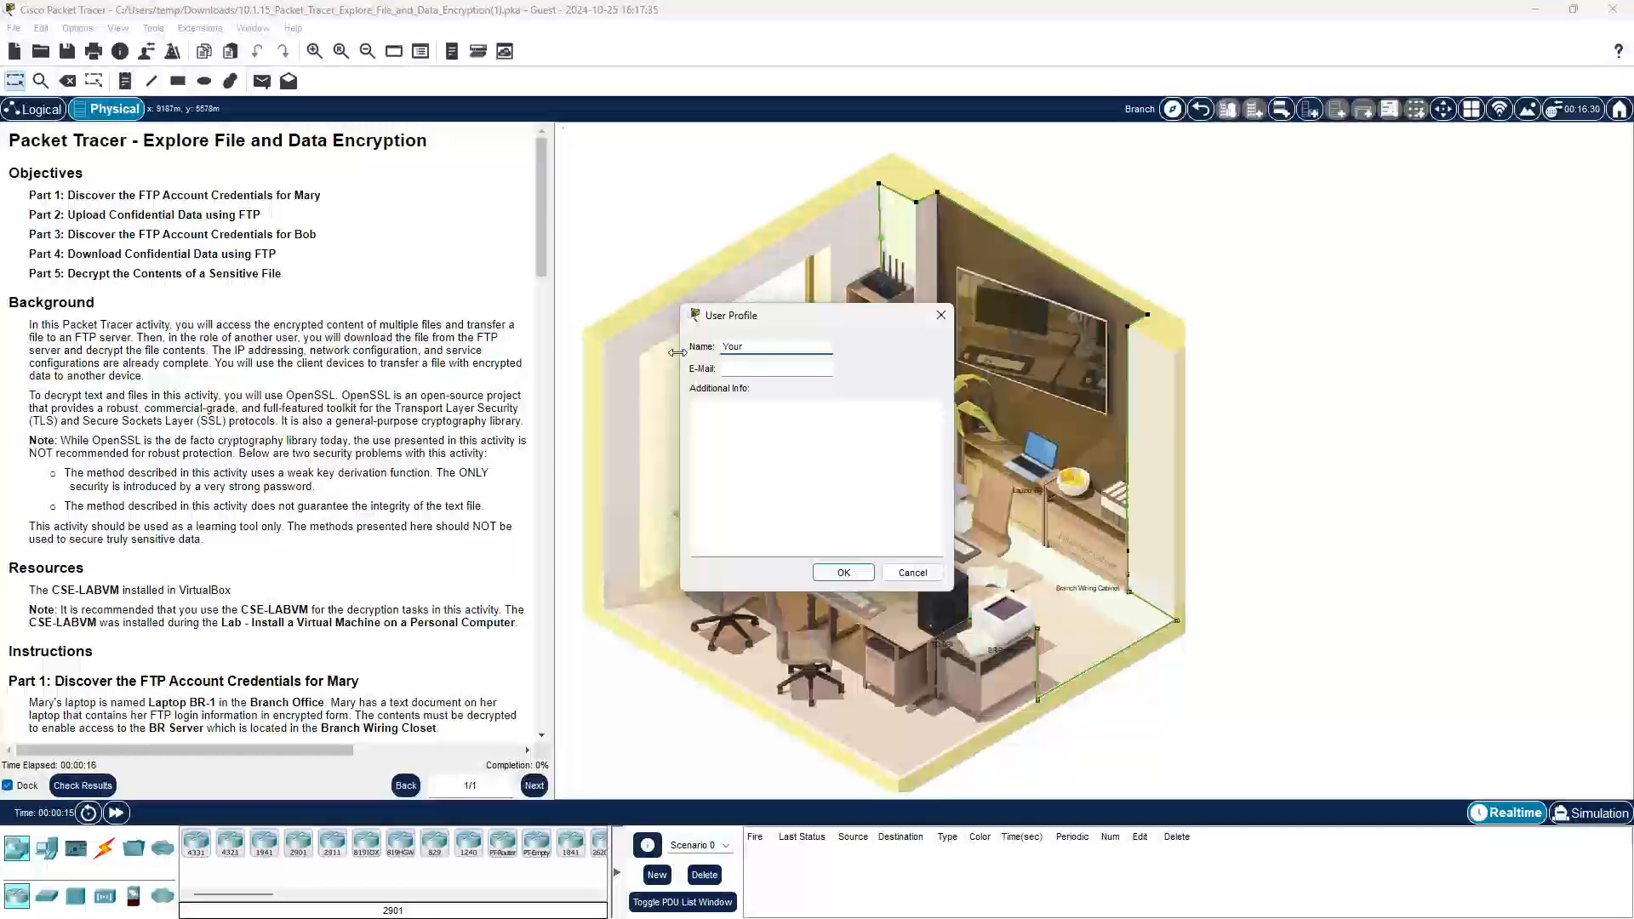
# Step: Enter 'Your Name' as the Packet Tracer user profile name and confirm it
pyautogui.write('Name')
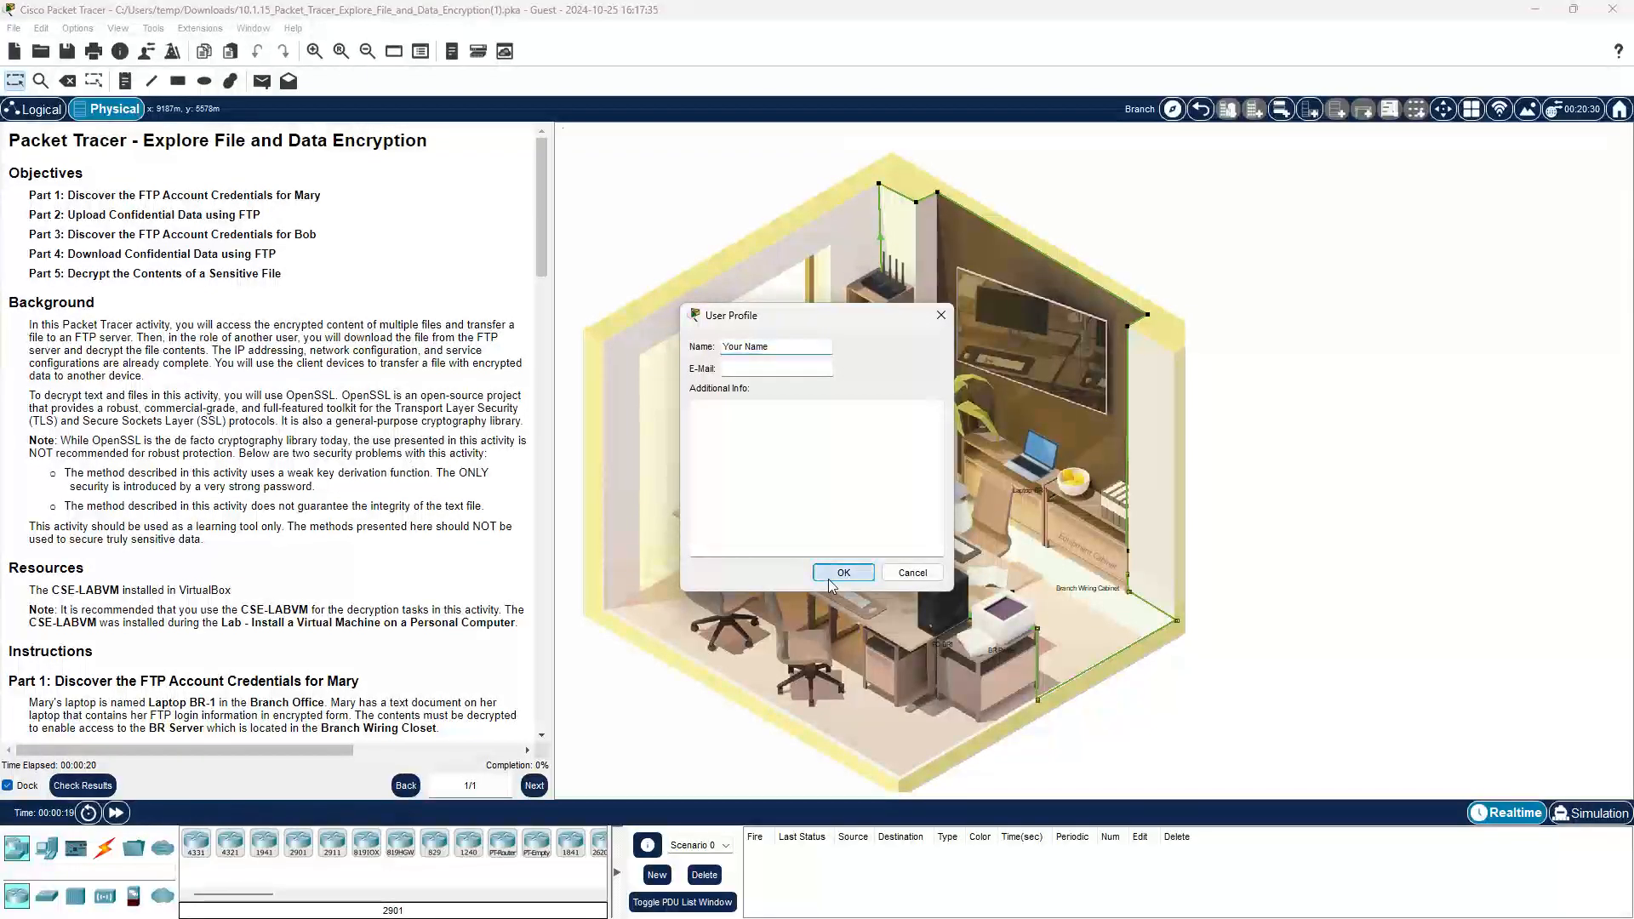
pyautogui.click(831, 585)
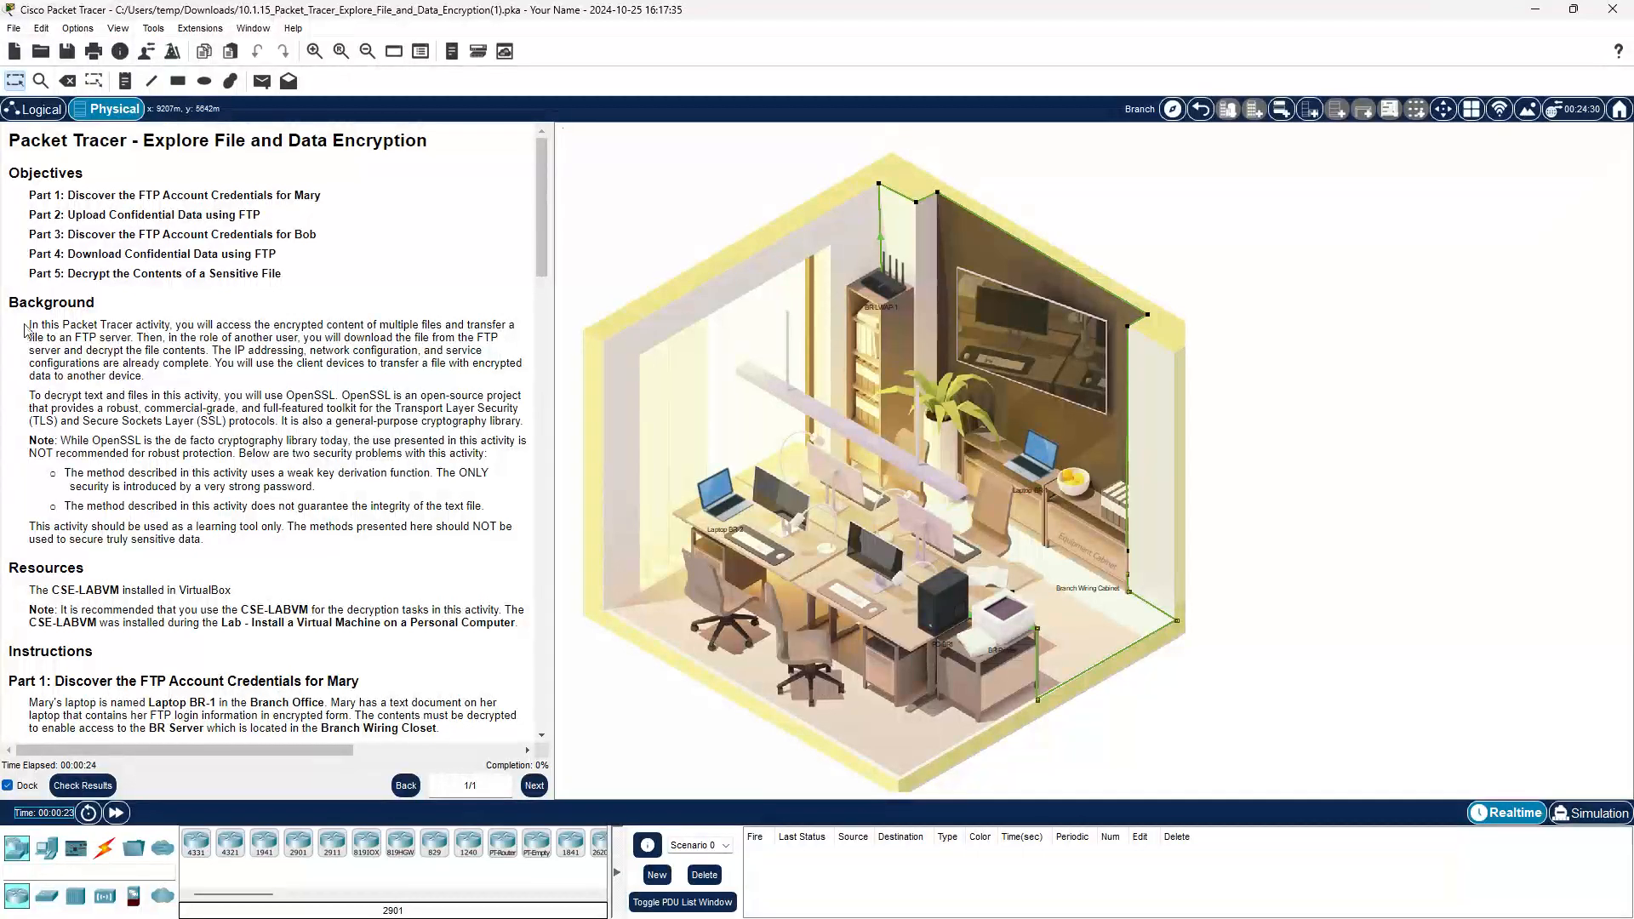
pyautogui.moveTo(31, 324); pyautogui.dragTo(400, 546)
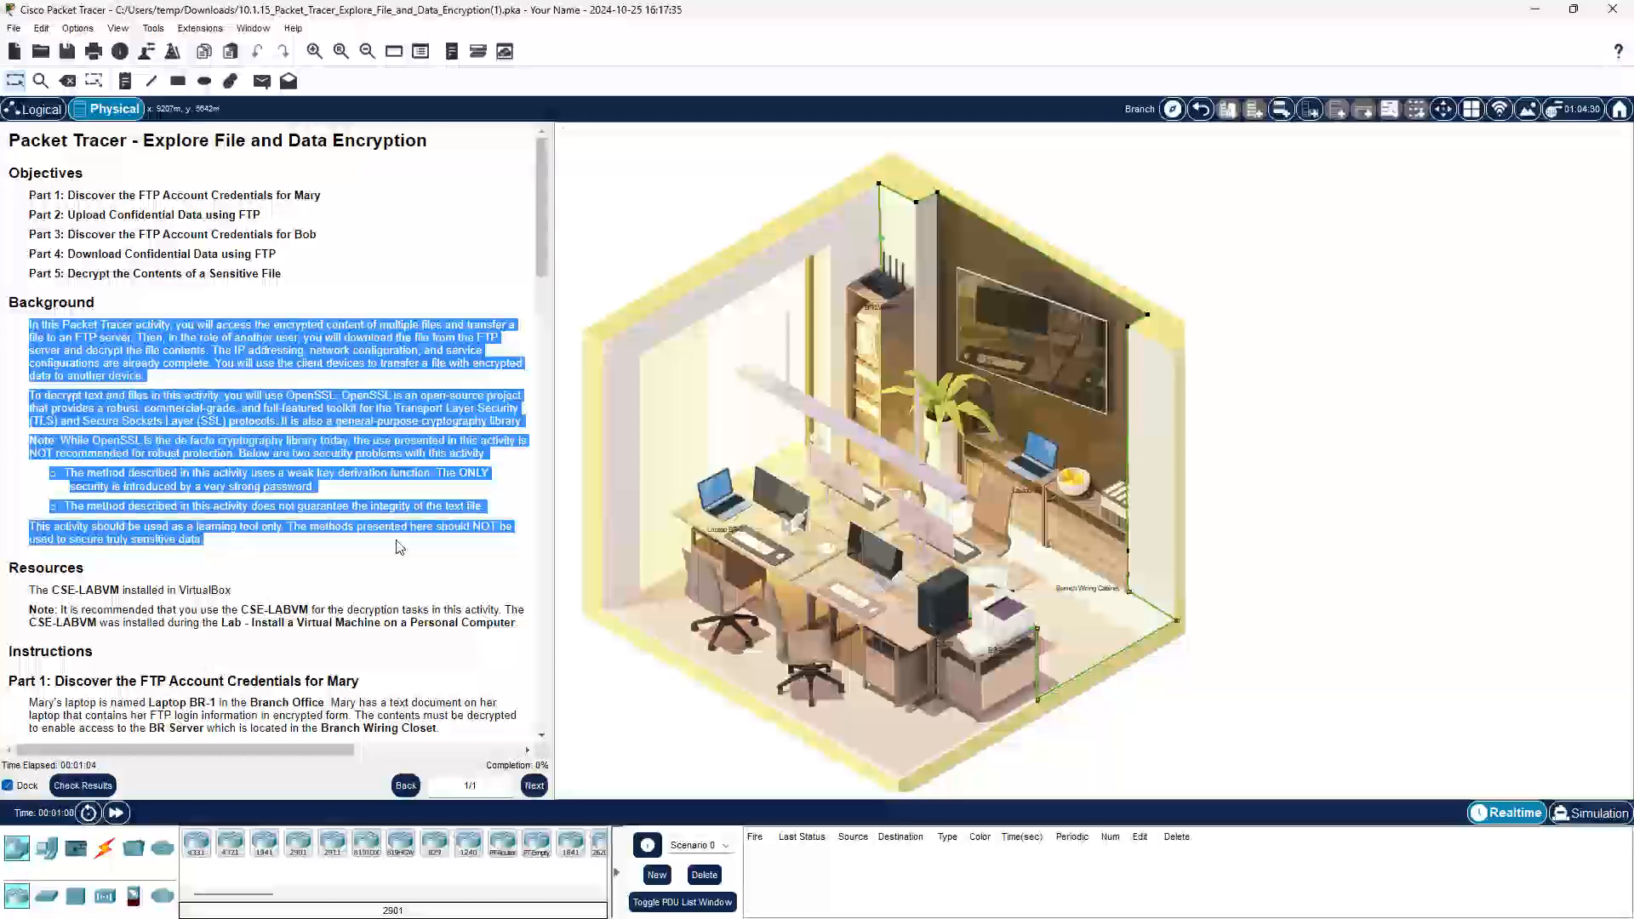
pyautogui.scroll(-1, 344, 527)
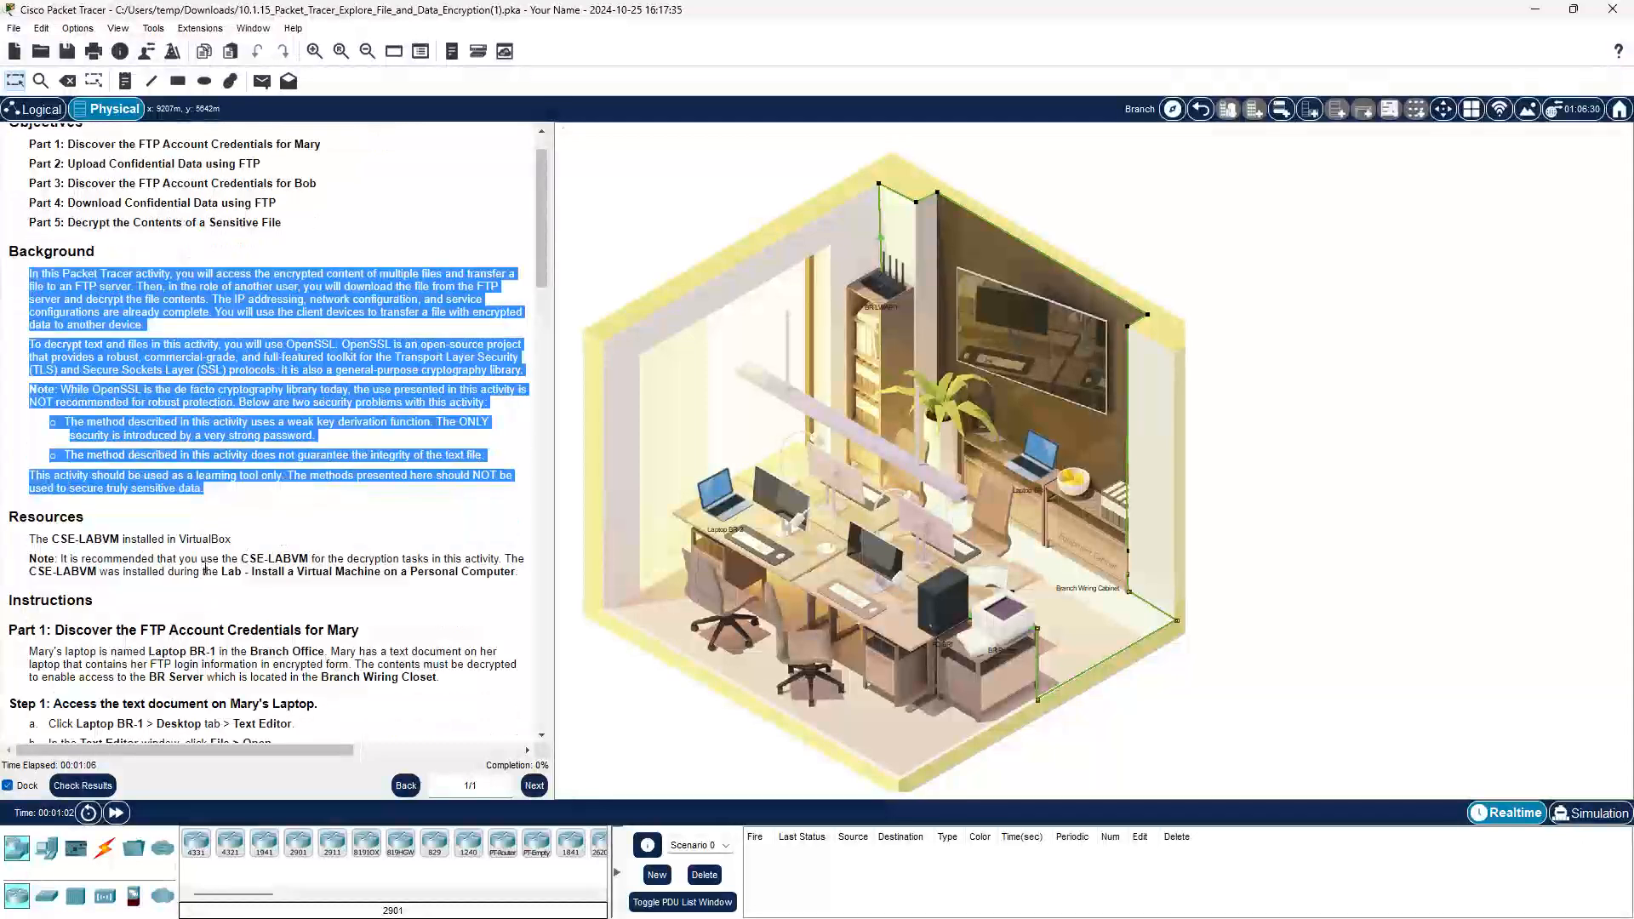
pyautogui.click(209, 574)
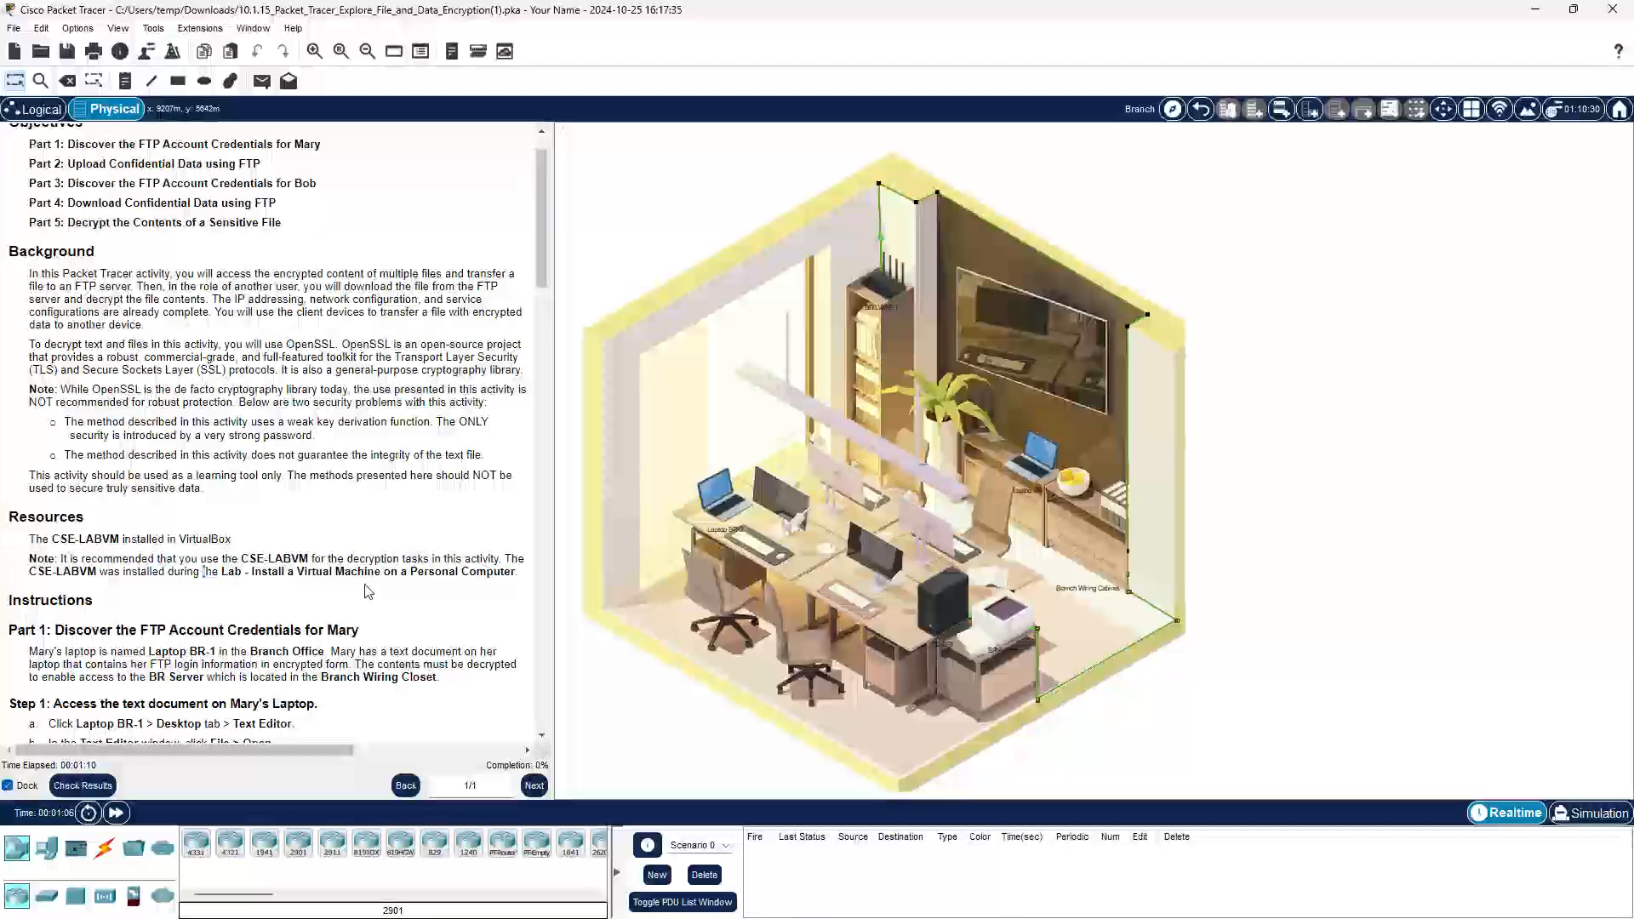
pyautogui.scroll(-1, 368, 591)
pyautogui.scroll(-3, 367, 591)
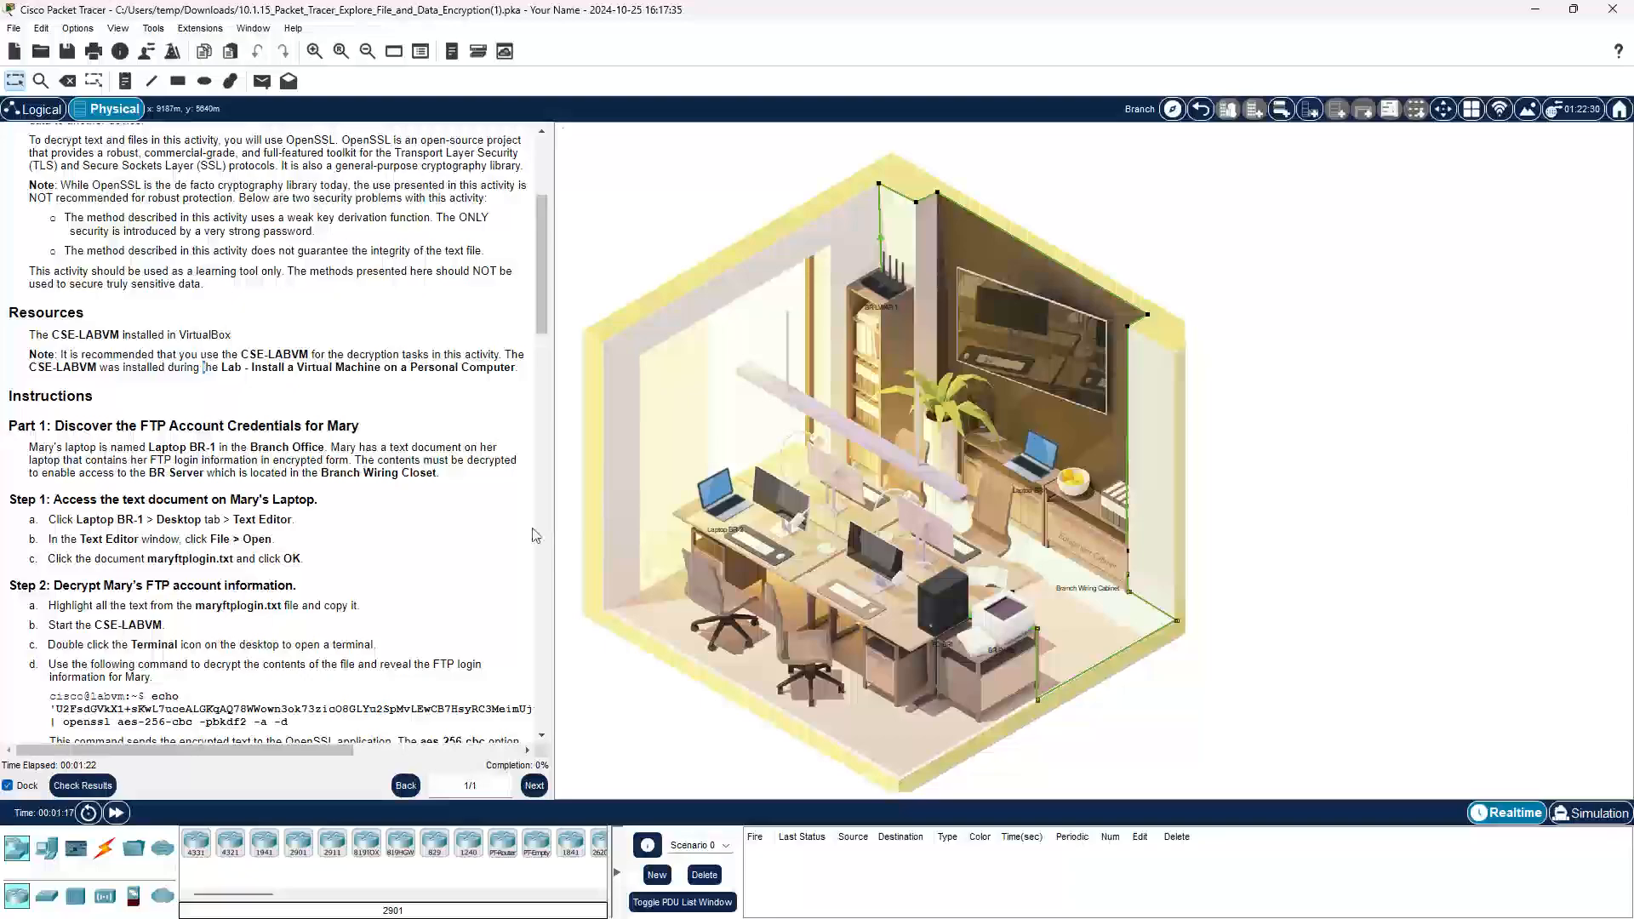
pyautogui.scroll(-2, 529, 532)
pyautogui.scroll(-1, 529, 533)
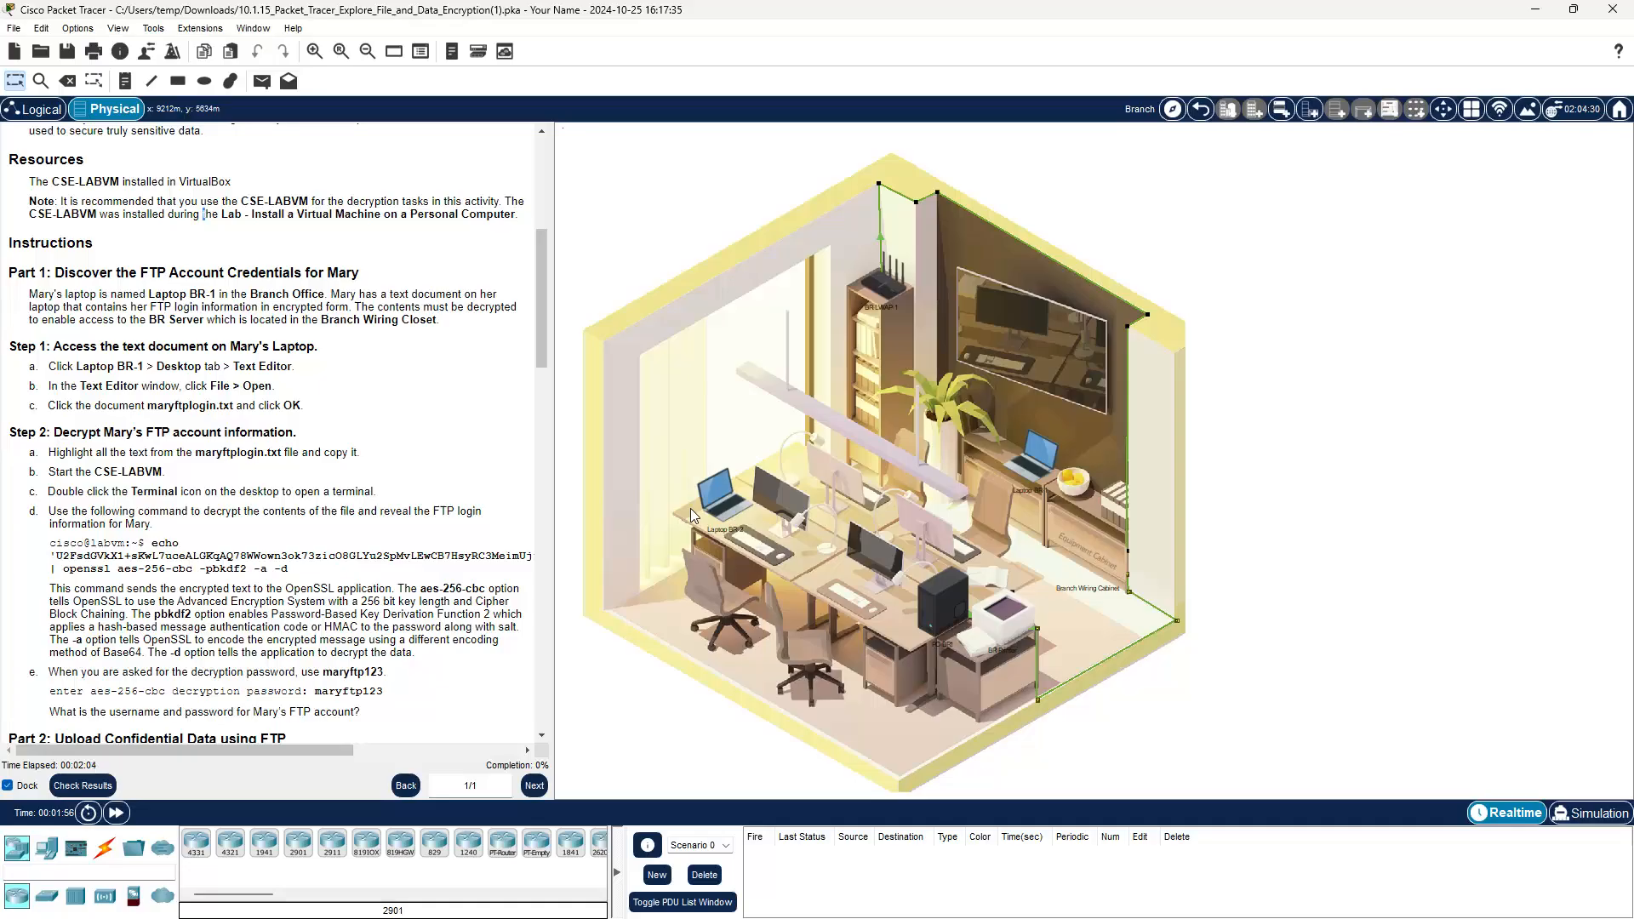
pyautogui.moveTo(719, 502)
pyautogui.moveTo(943, 614)
pyautogui.moveTo(1010, 614)
pyautogui.moveTo(1022, 470)
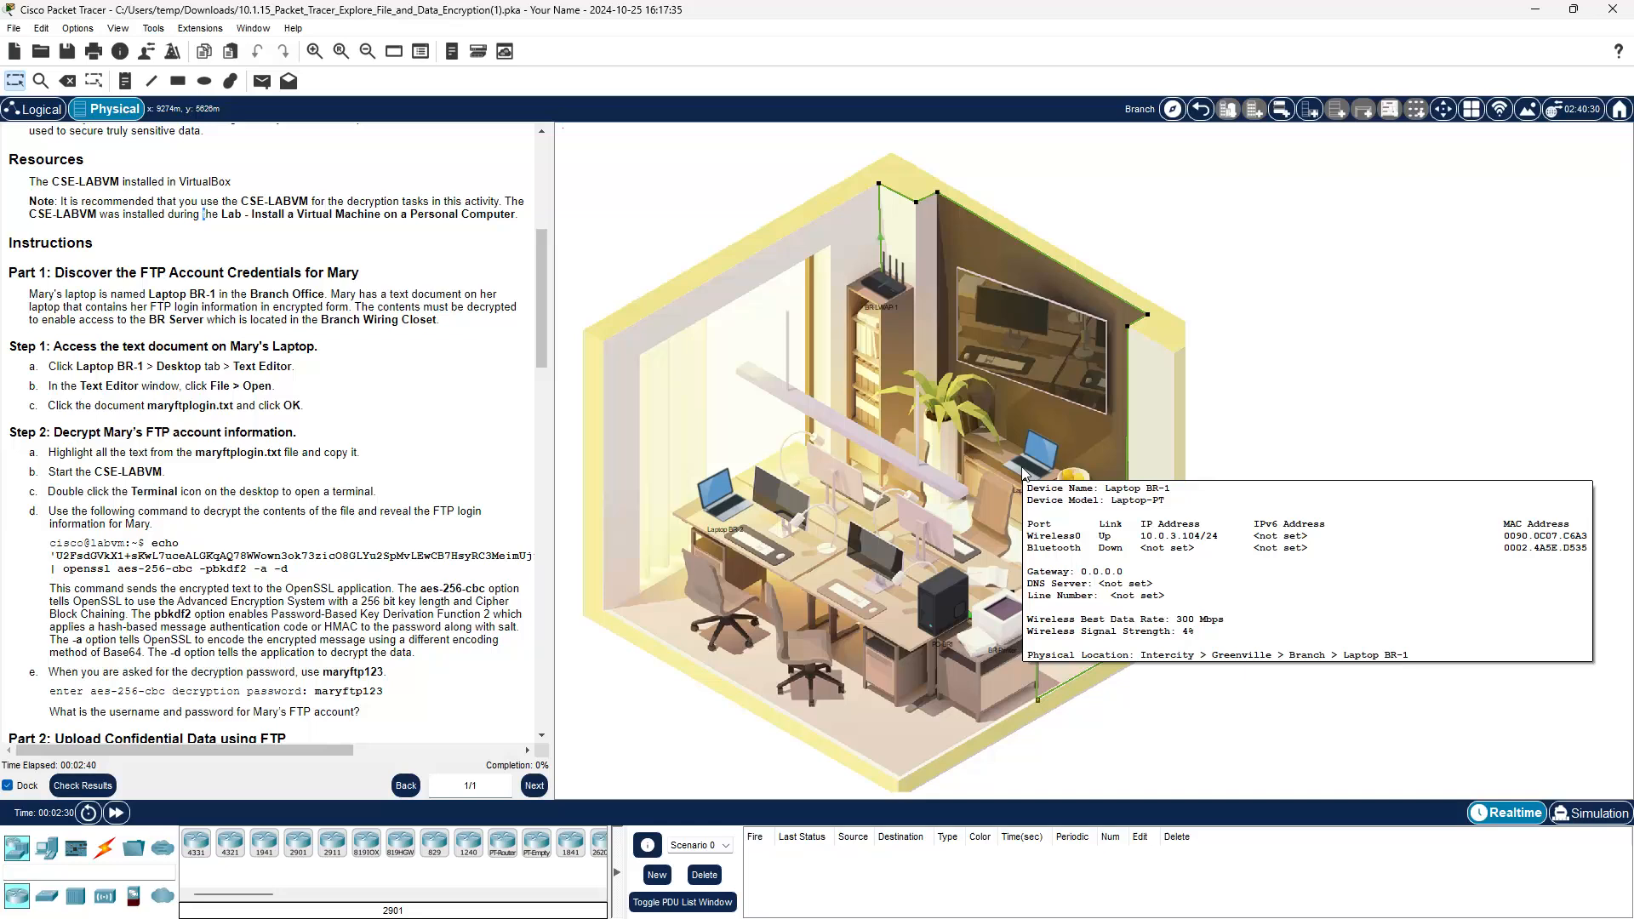
# Step: Open maryftplogin.txt in Laptop BR-1's desktop Text Editor to show its encrypted login text
pyautogui.click(1022, 470)
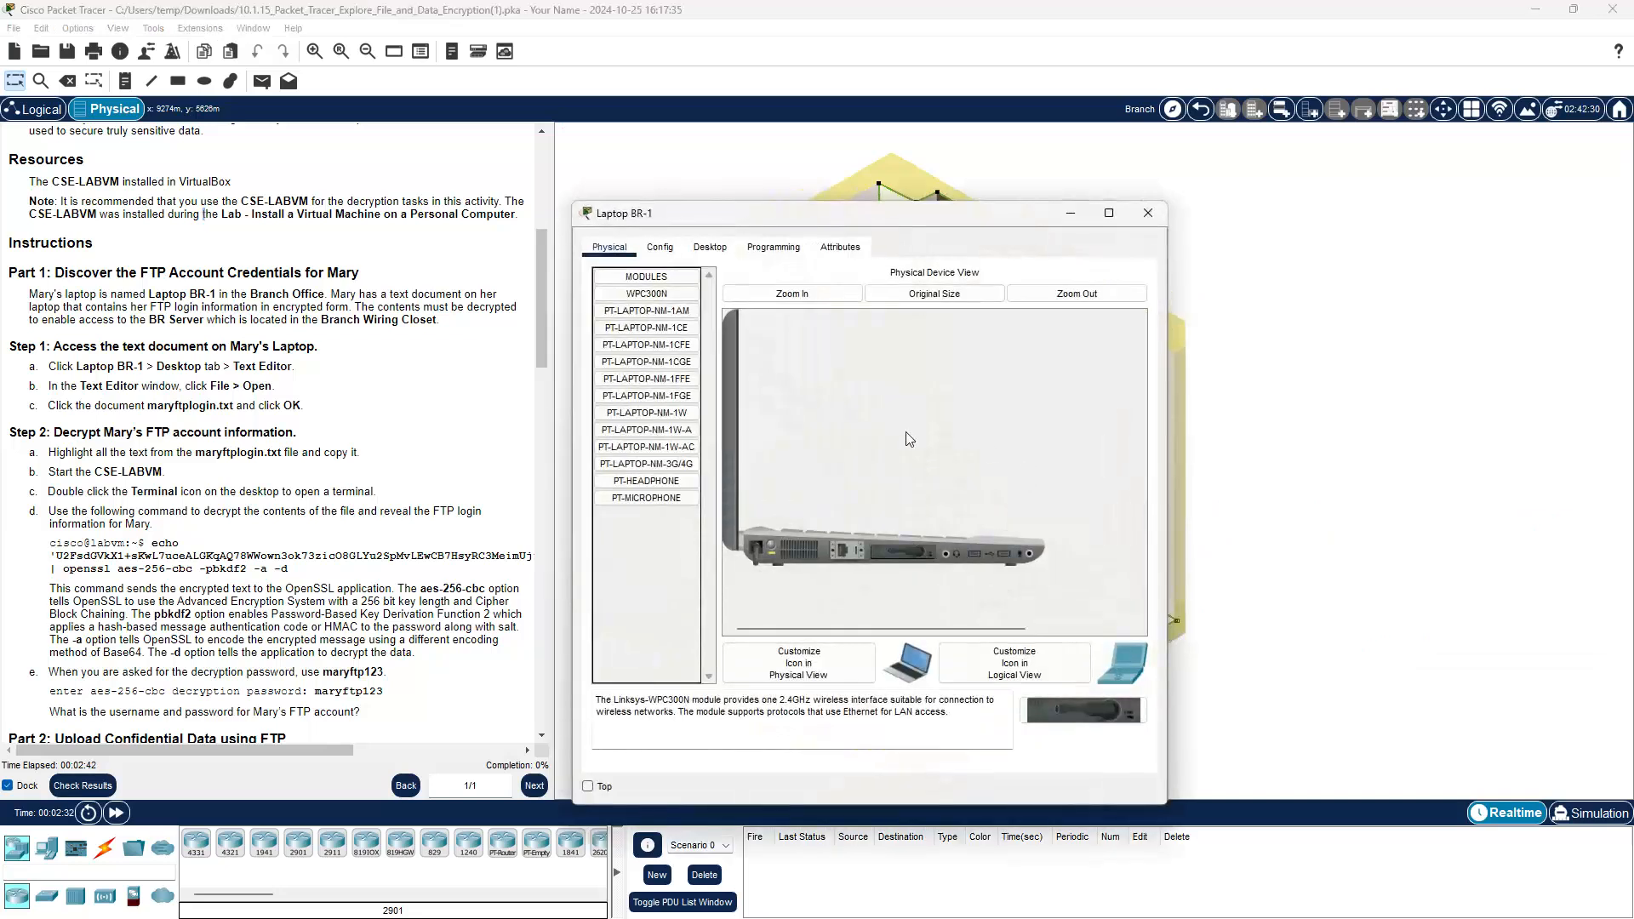
pyautogui.click(709, 254)
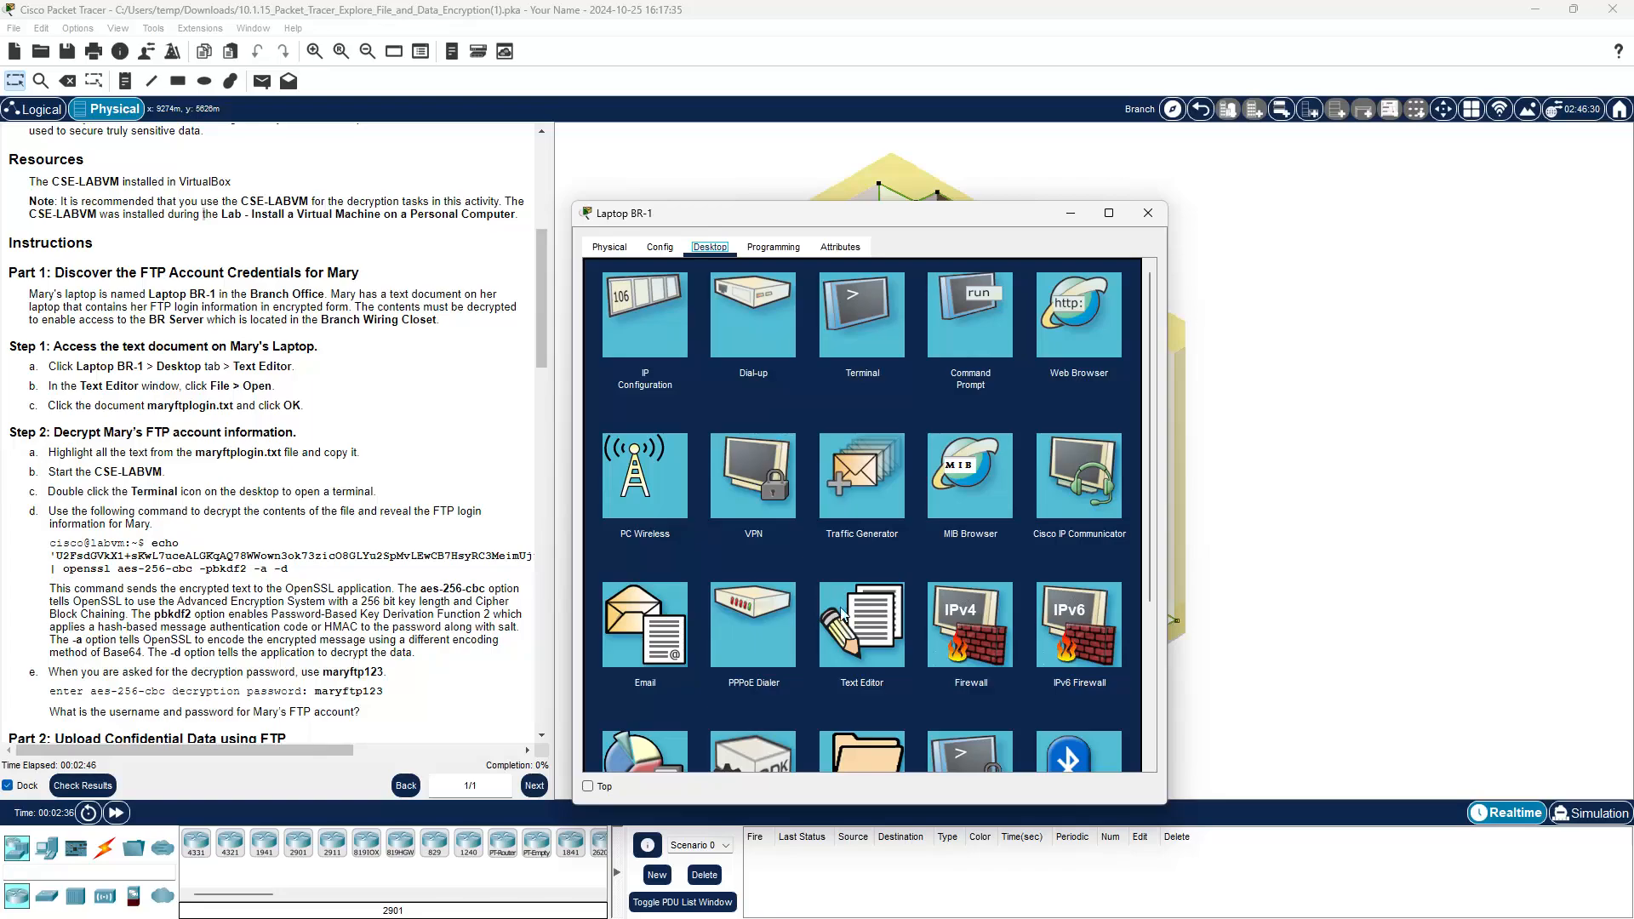
pyautogui.click(849, 632)
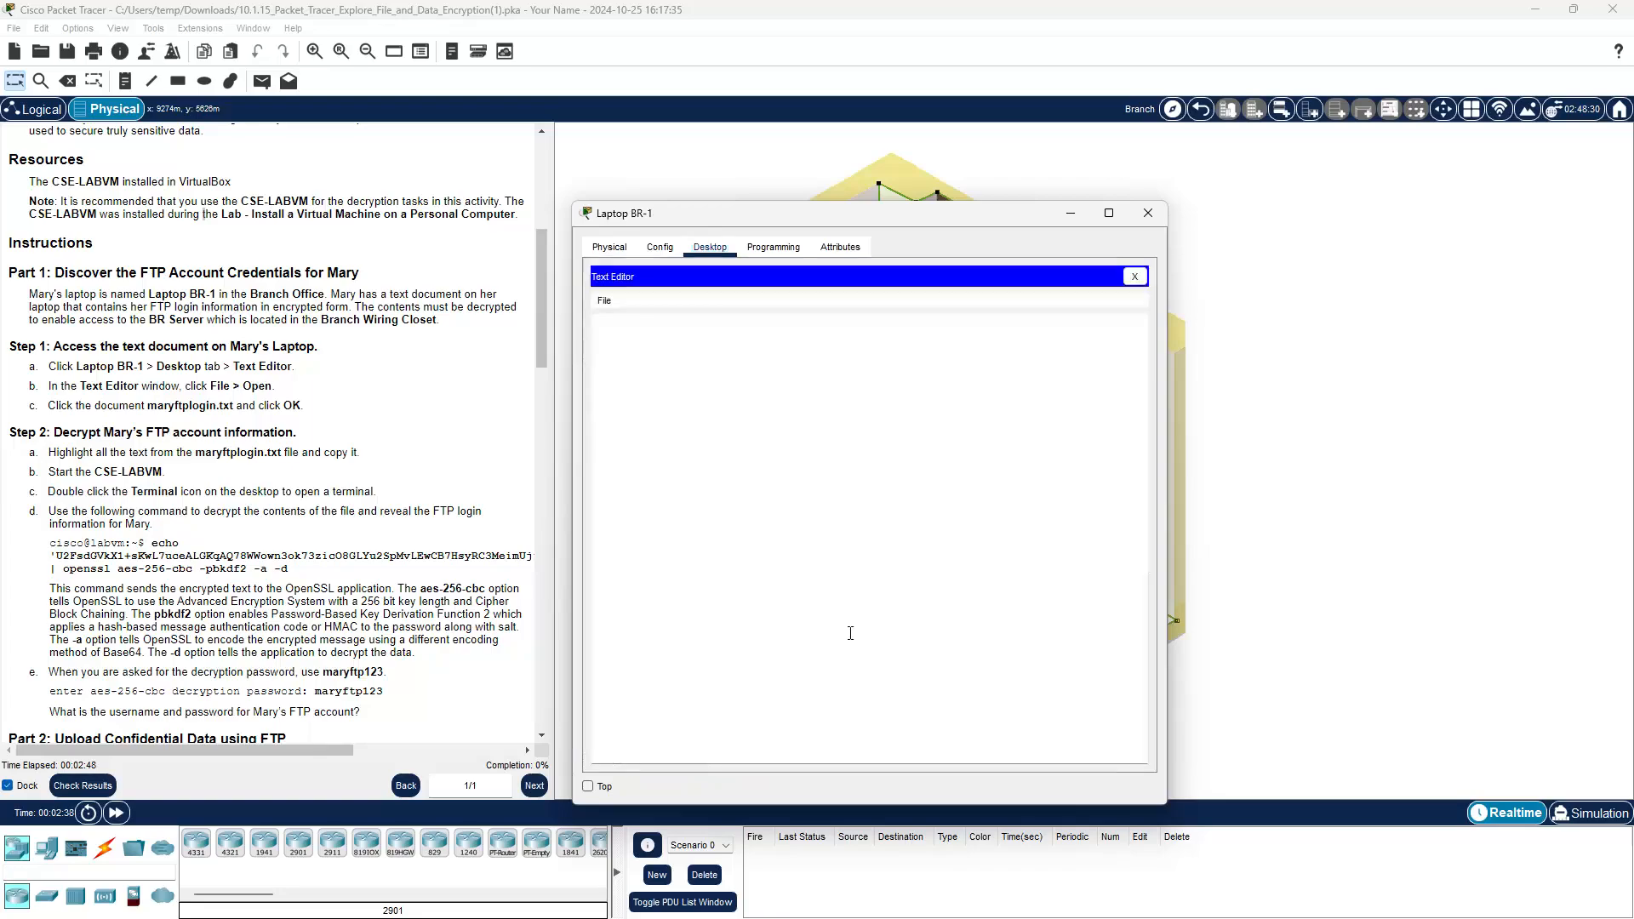
pyautogui.click(605, 302)
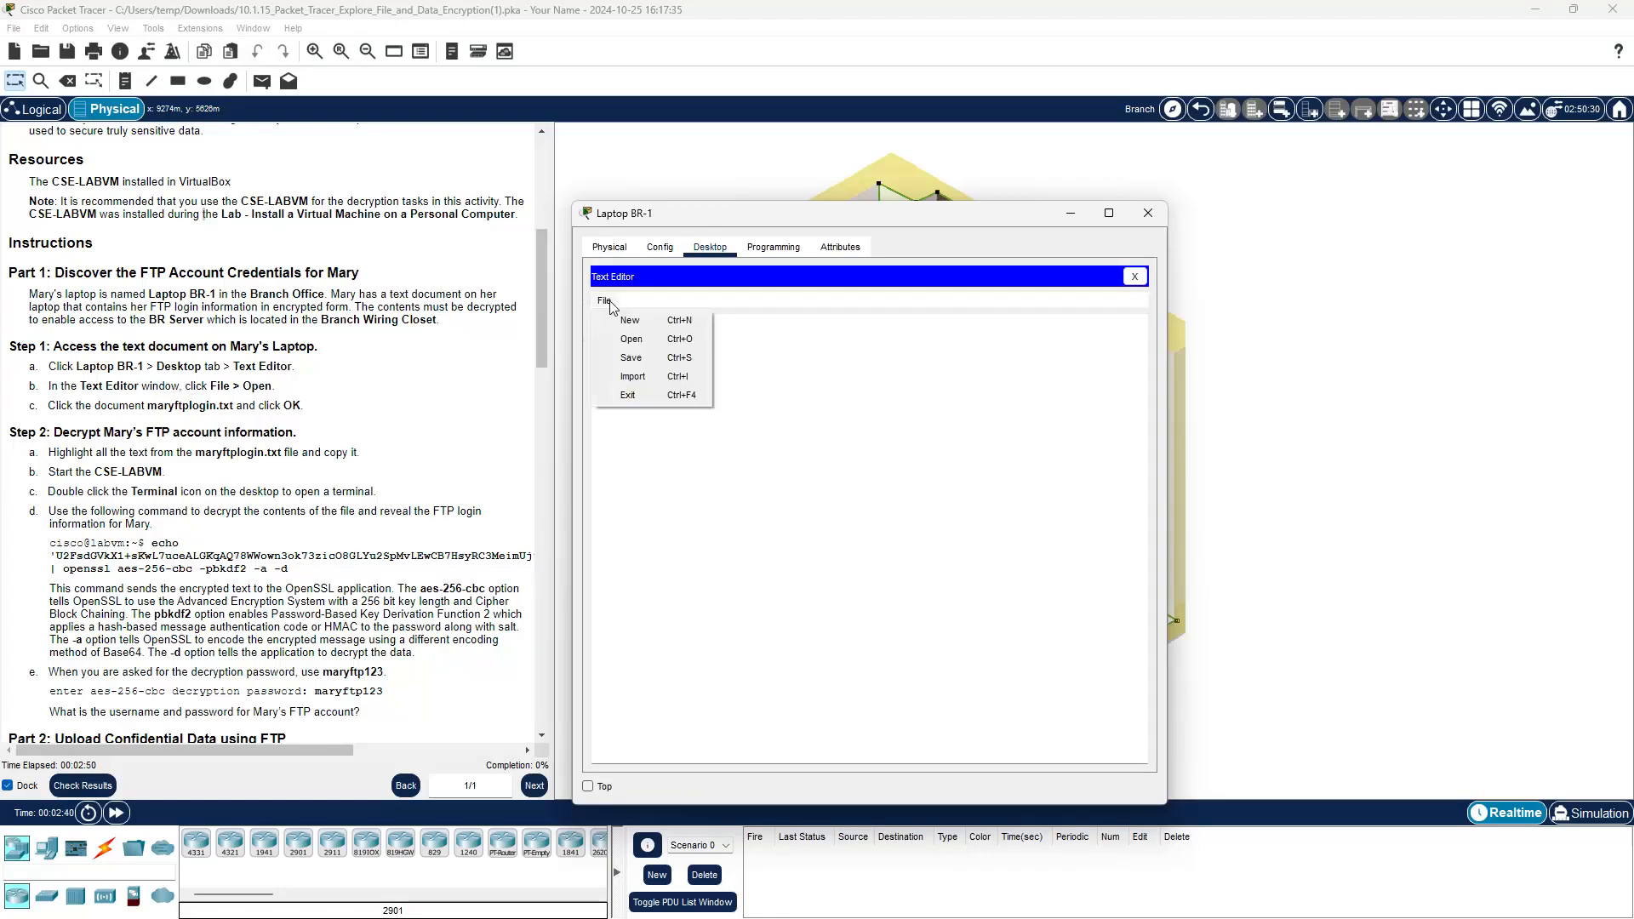
pyautogui.click(631, 338)
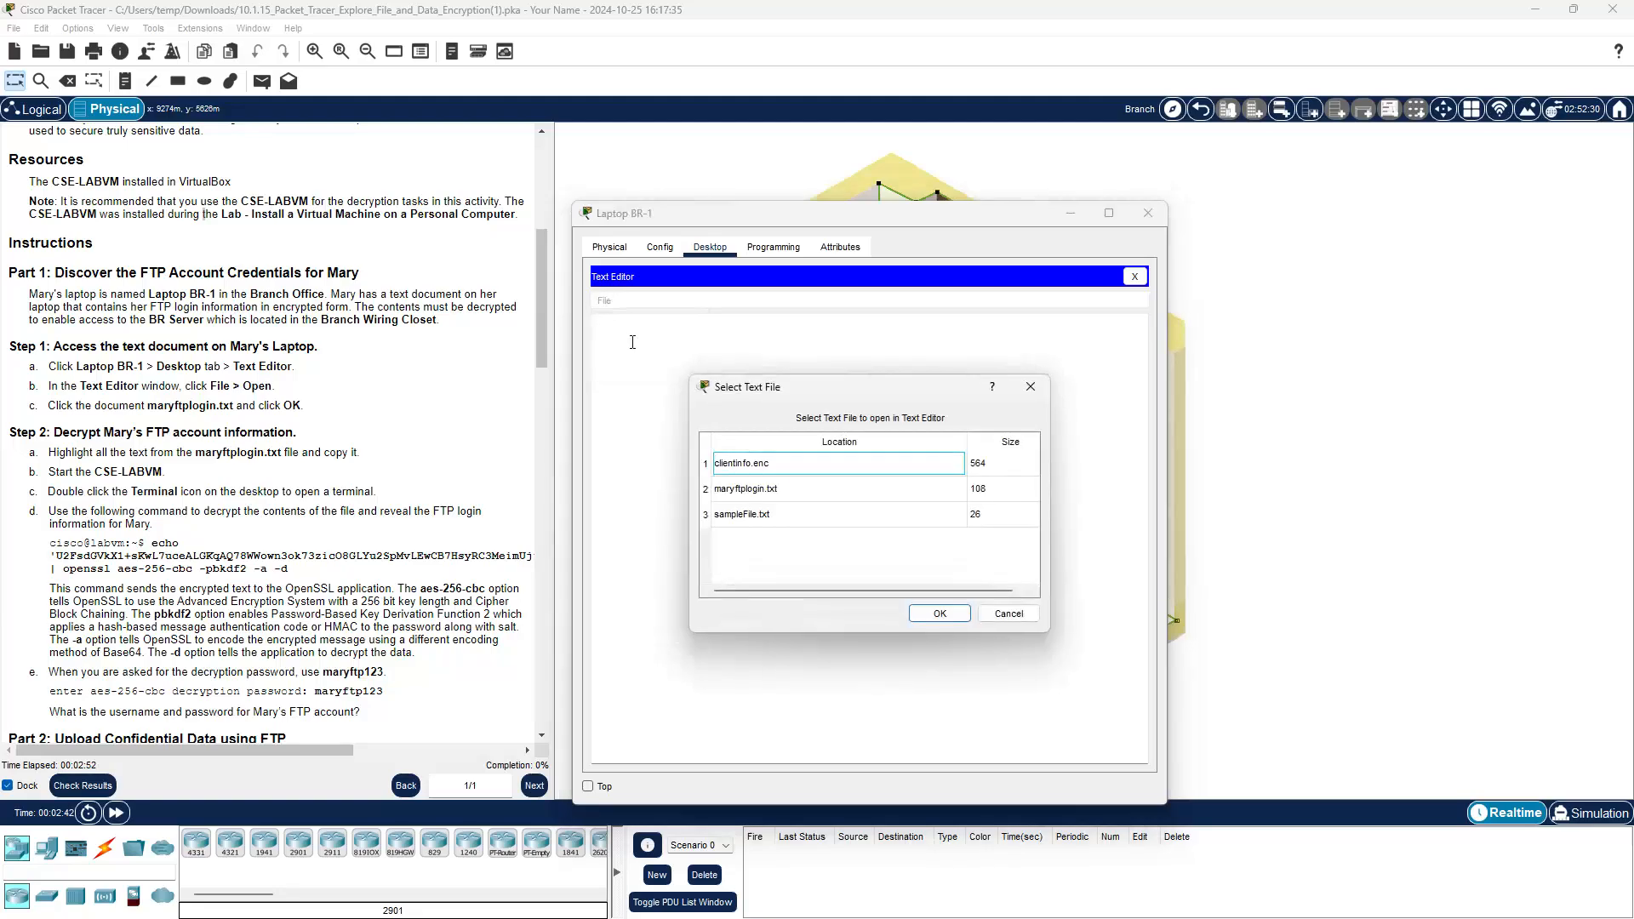
pyautogui.click(719, 491)
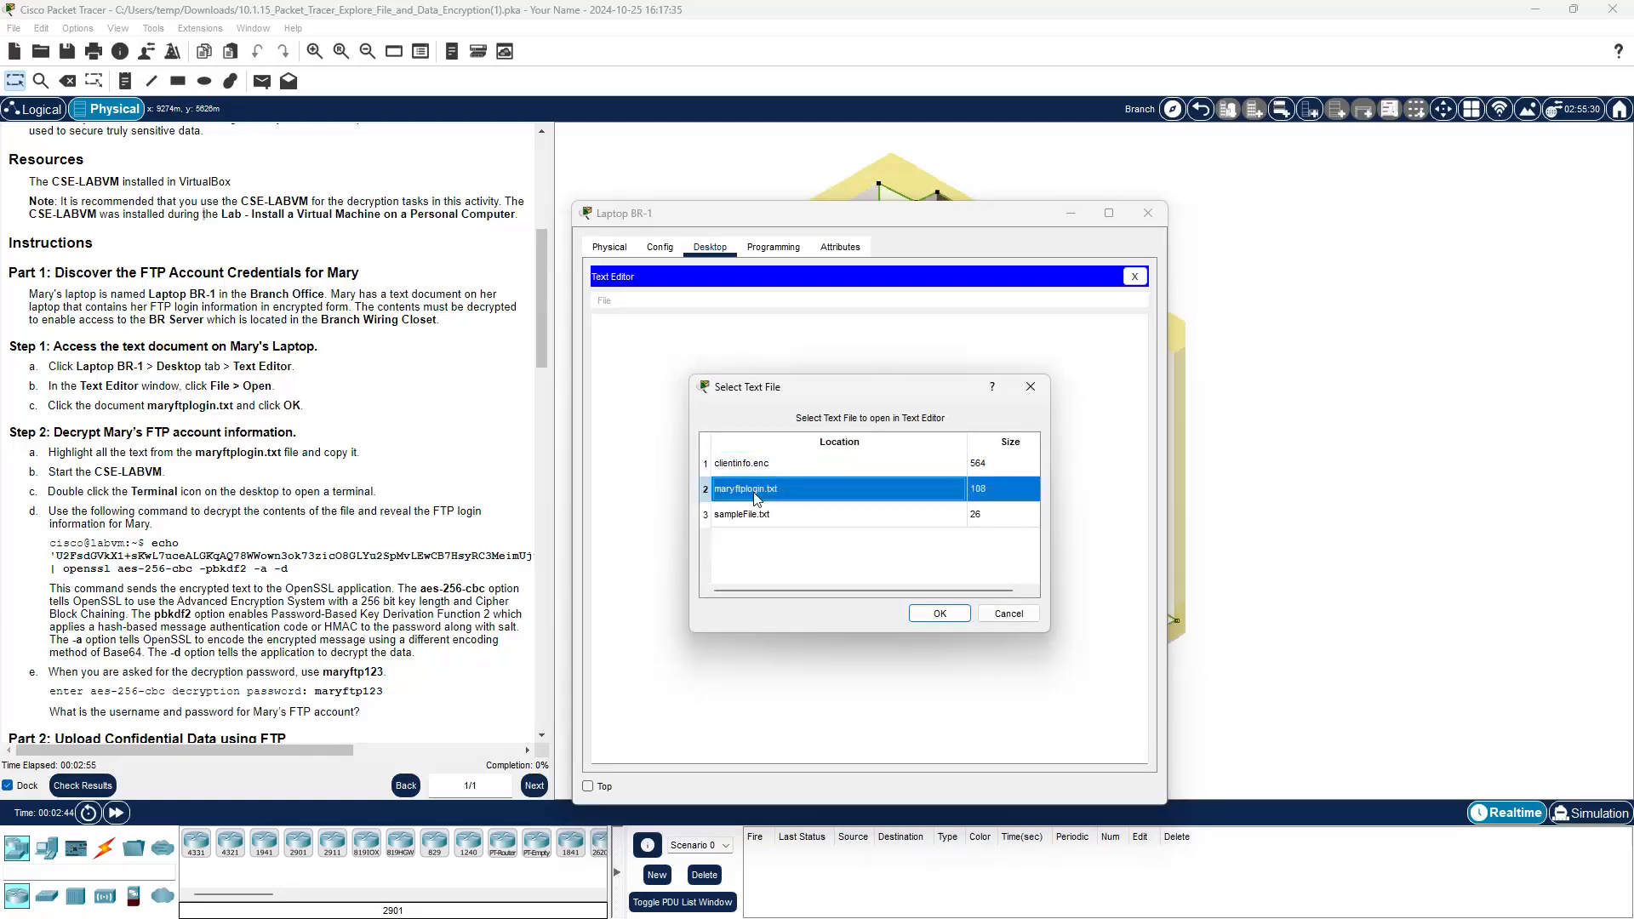
pyautogui.click(940, 615)
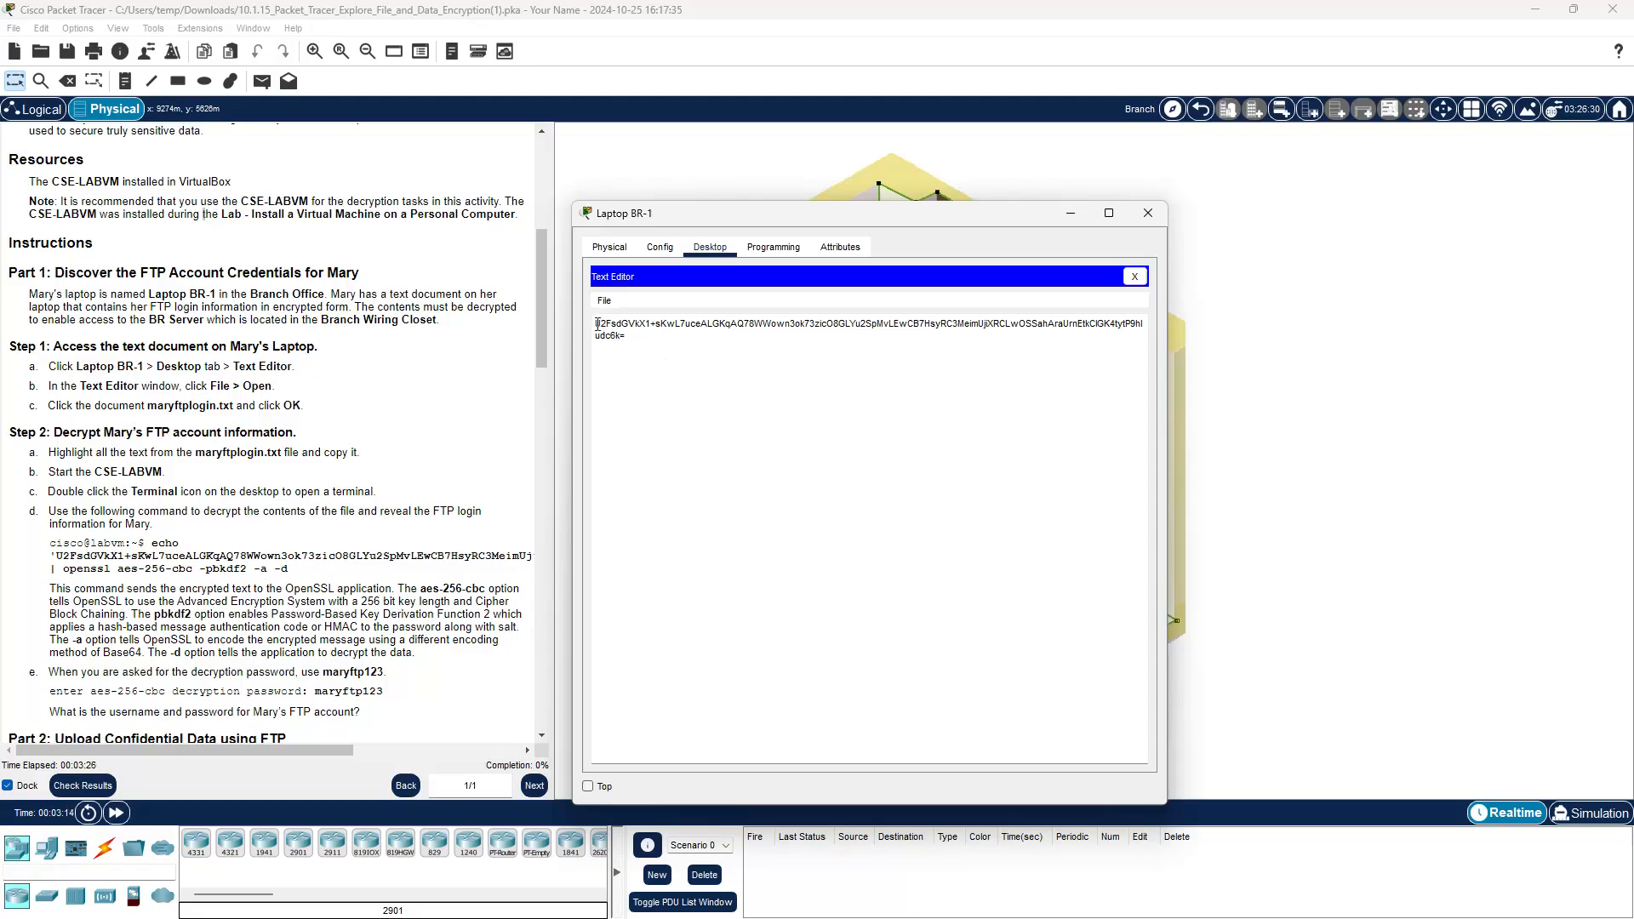
# Step: Select the whole encrypted string in maryftplogin.txt and copy it to the clipboard
pyautogui.moveTo(595, 323); pyautogui.dragTo(628, 339)
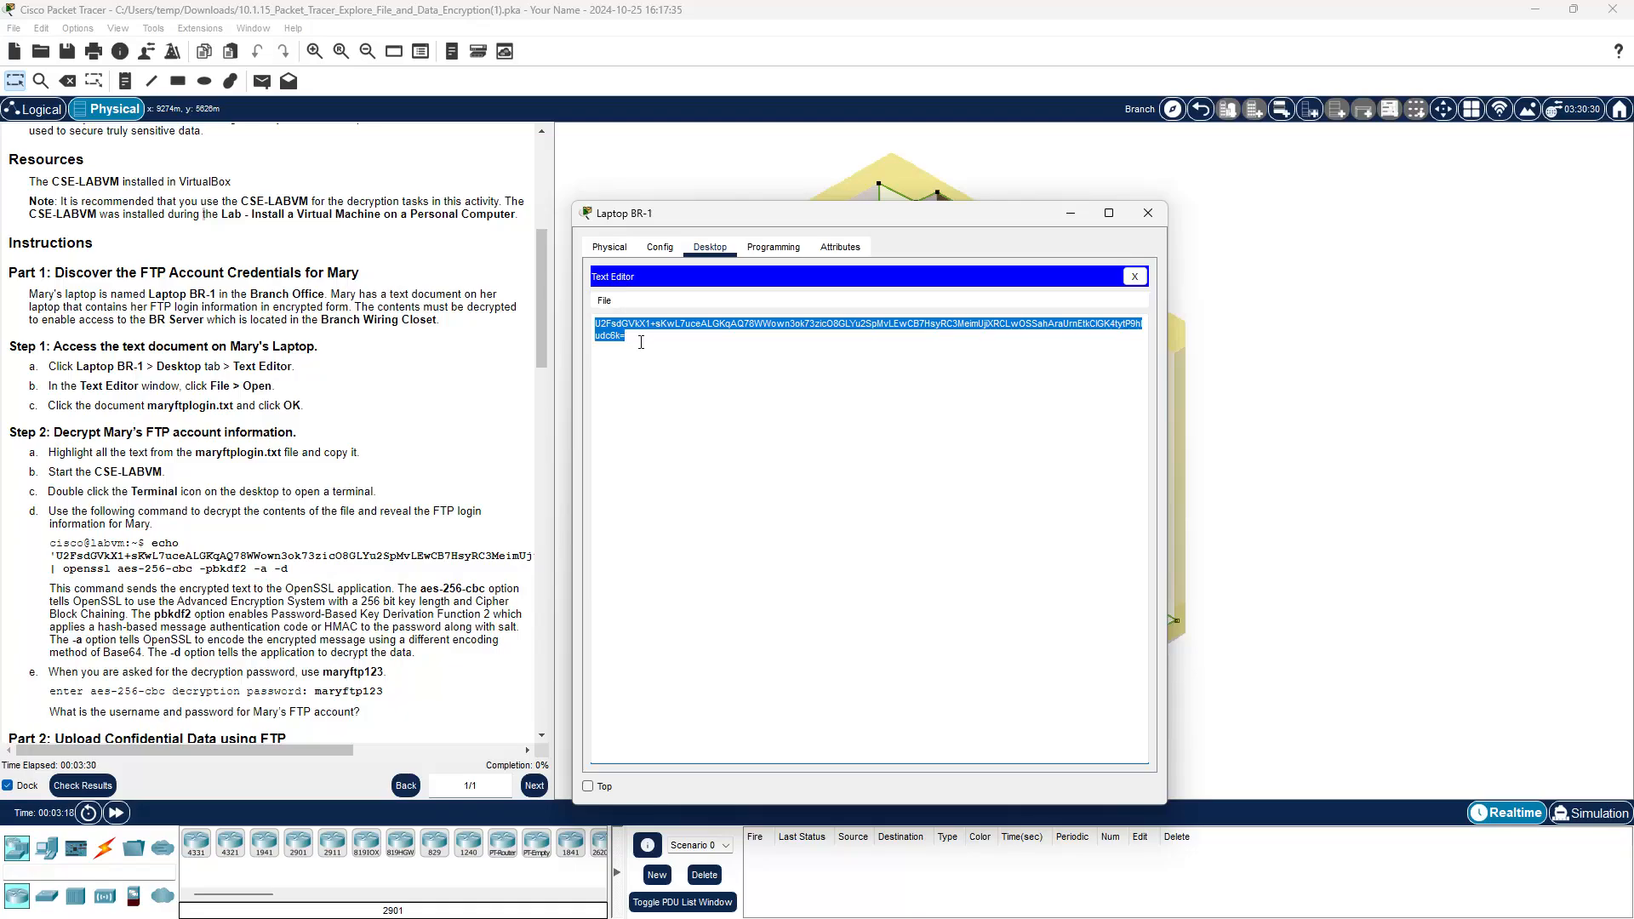
pyautogui.rightClick(616, 335)
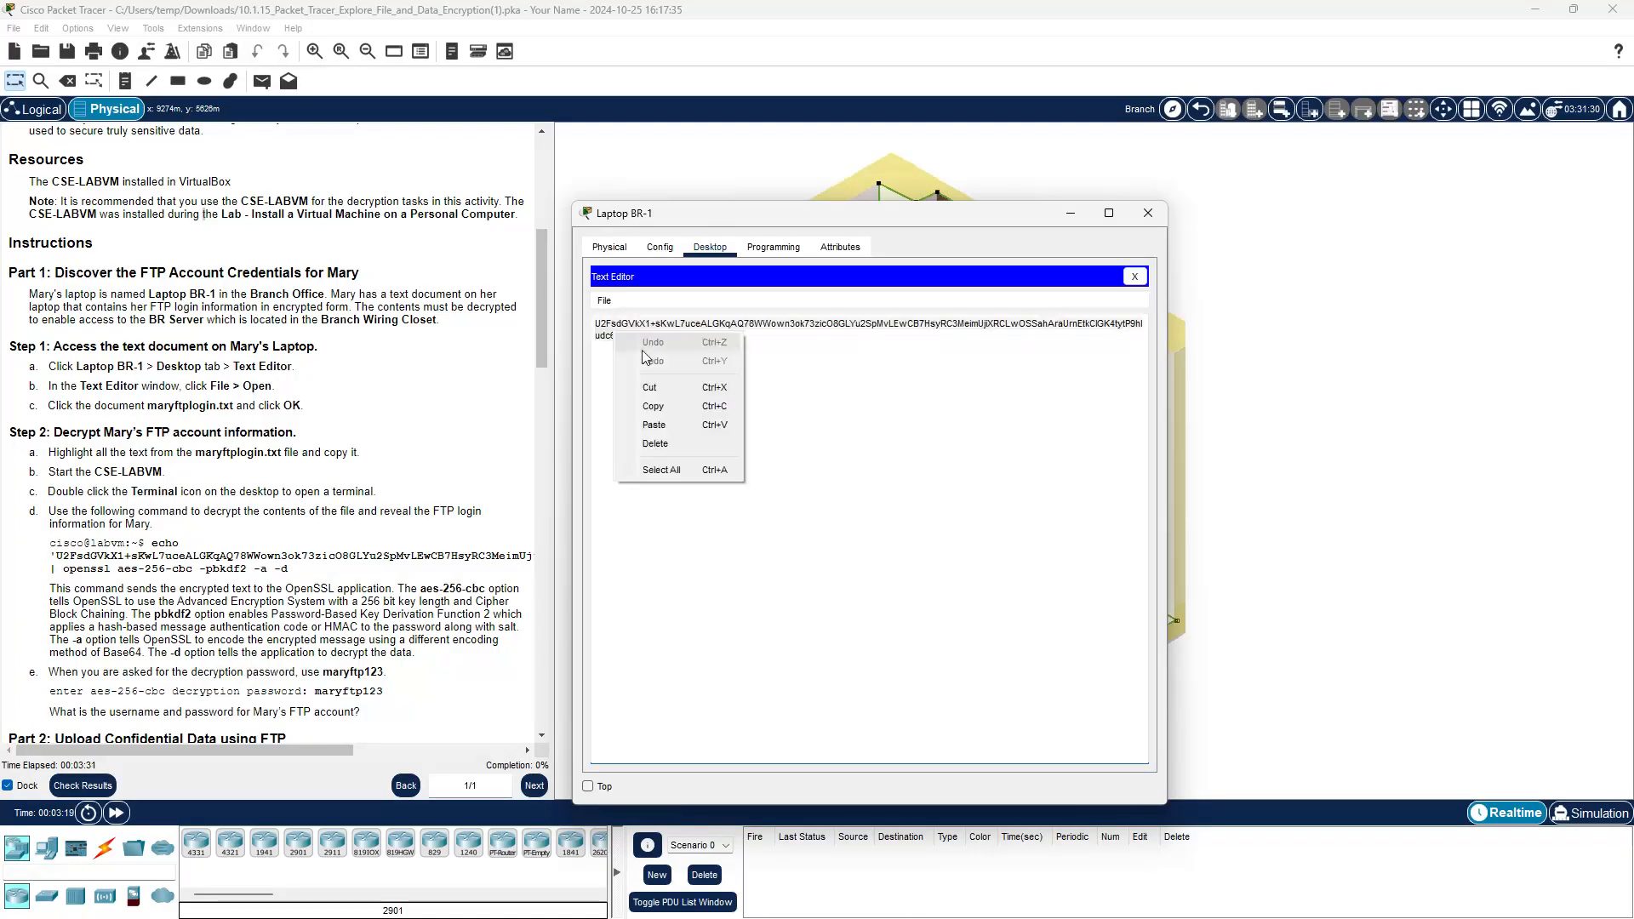
pyautogui.click(661, 408)
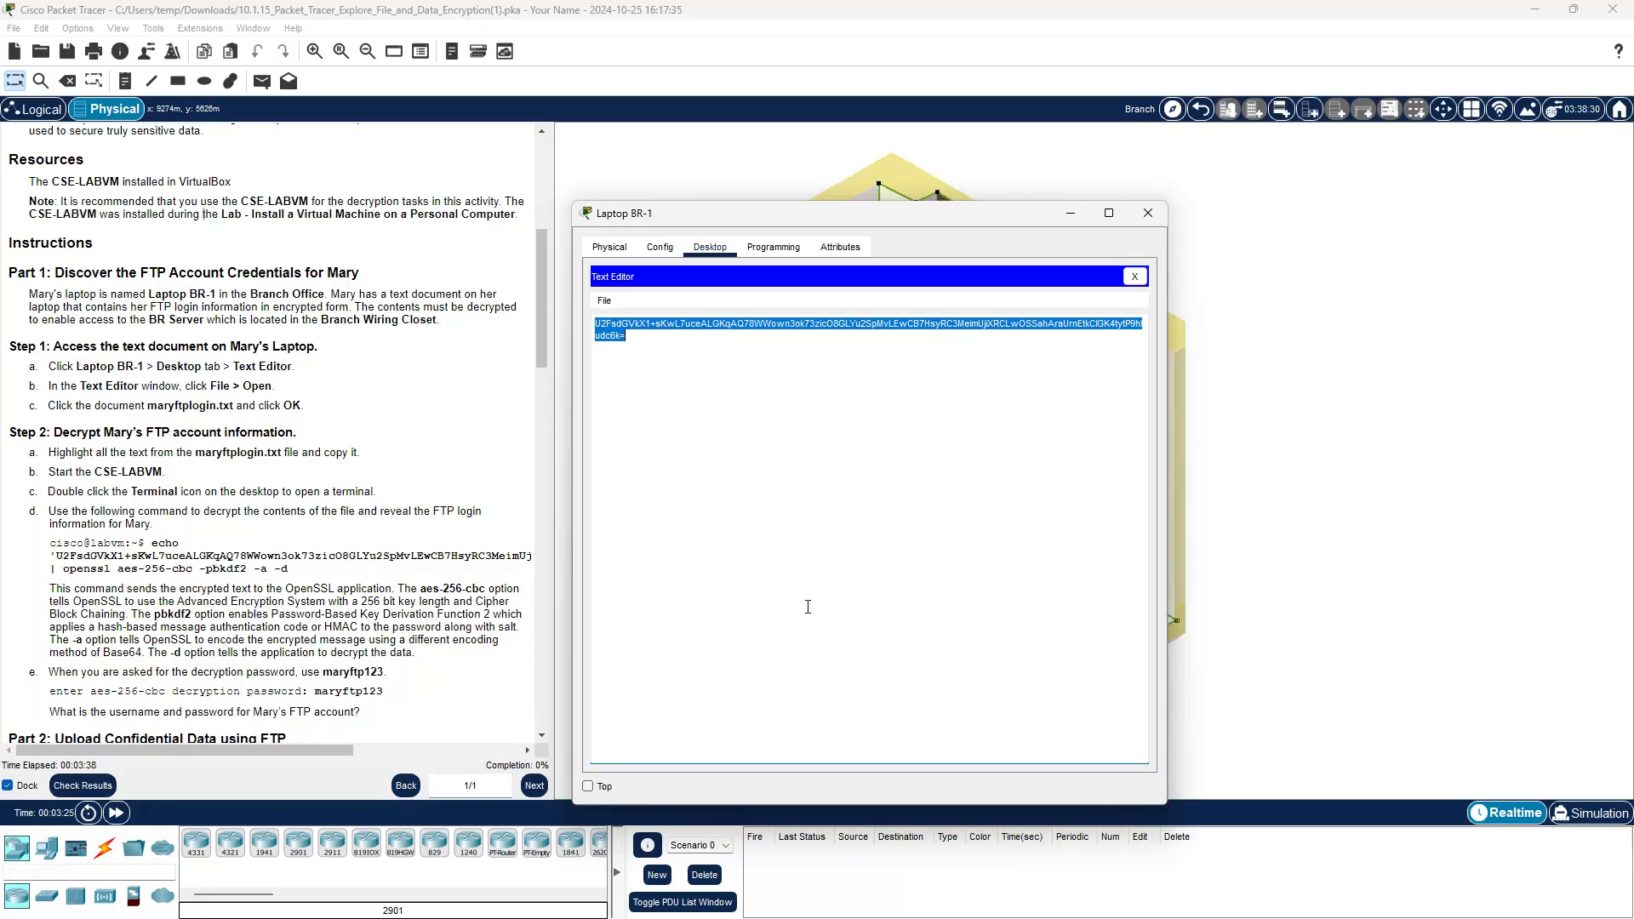
pyautogui.moveTo(924, 917)
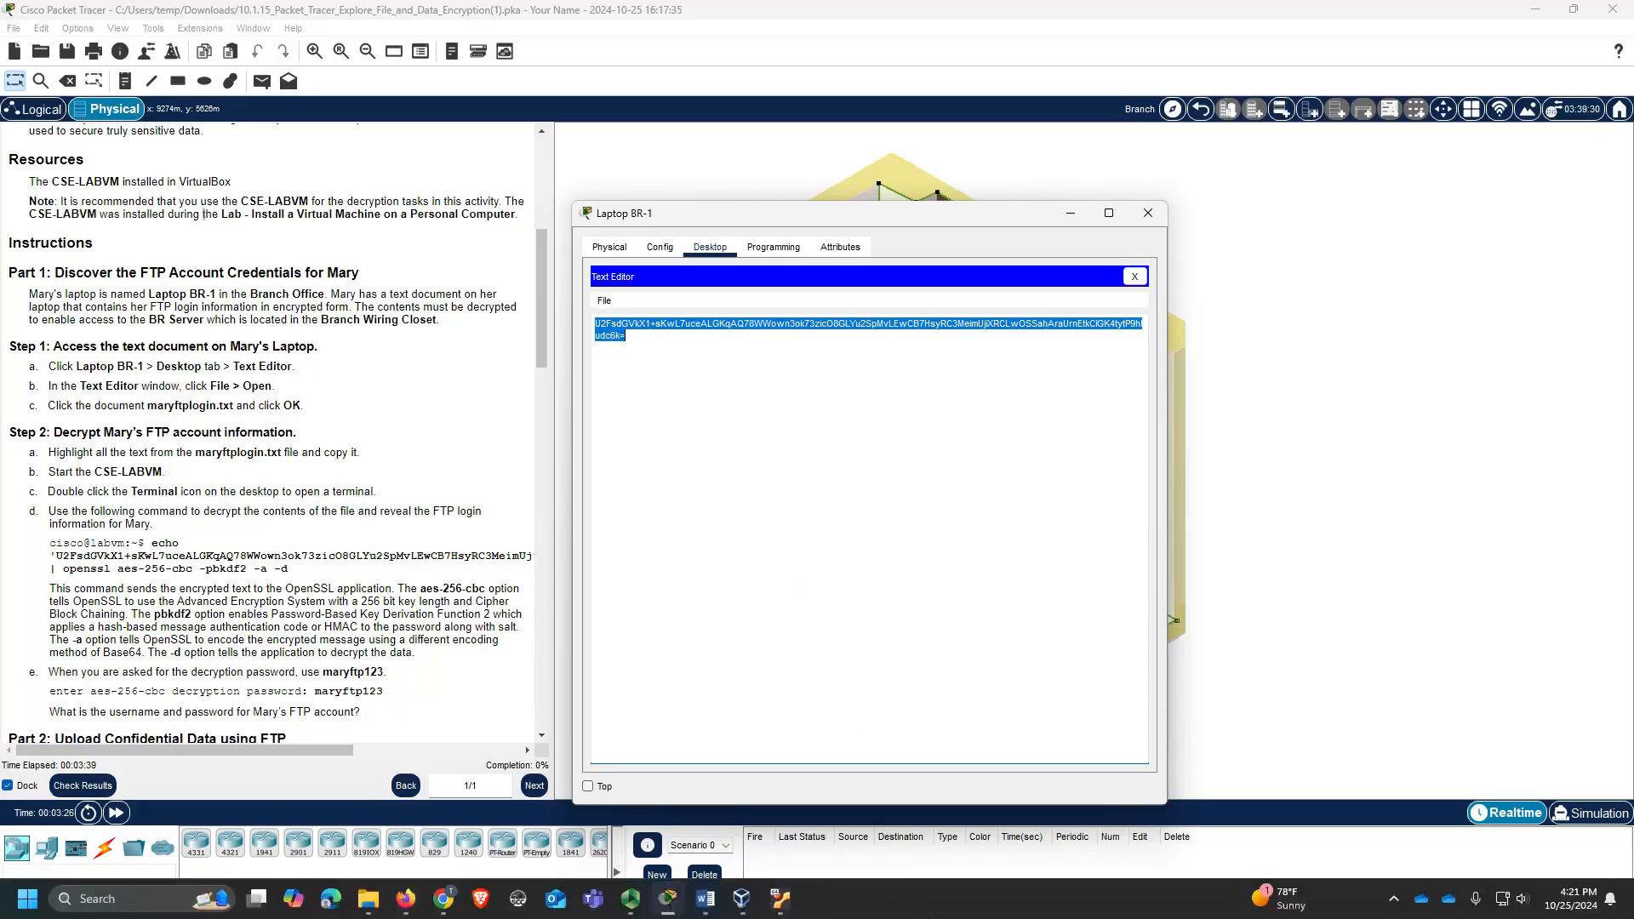
# Step: Open a terminal on the lab VM desktop and select the echo … openssl command in the instructions
pyautogui.click(781, 899)
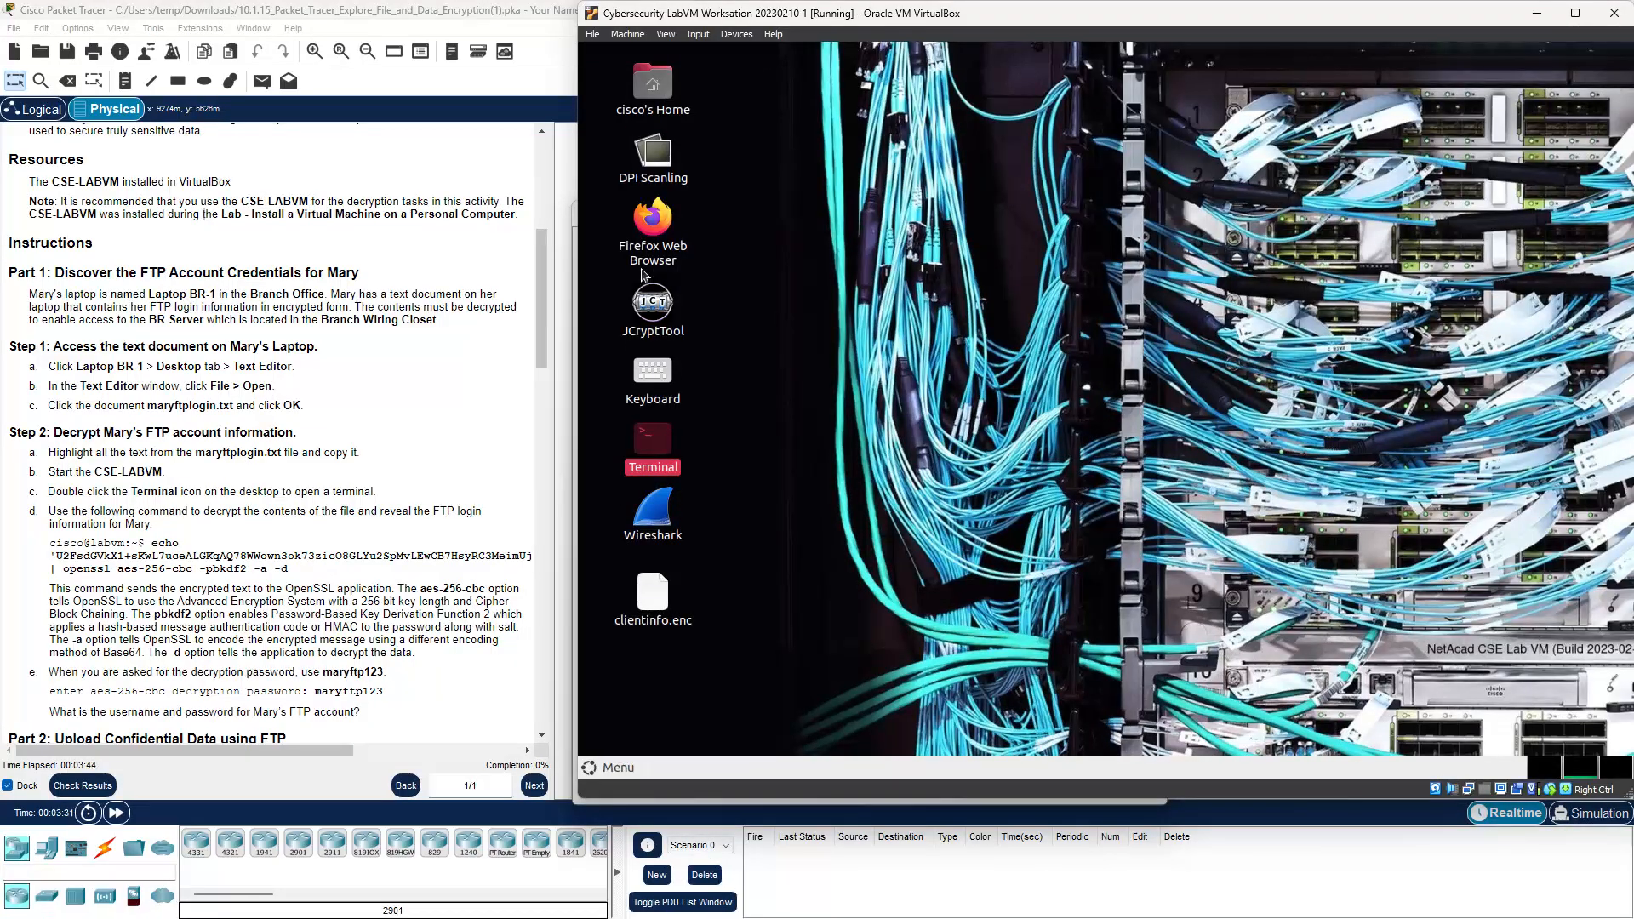
pyautogui.doubleClick(654, 441)
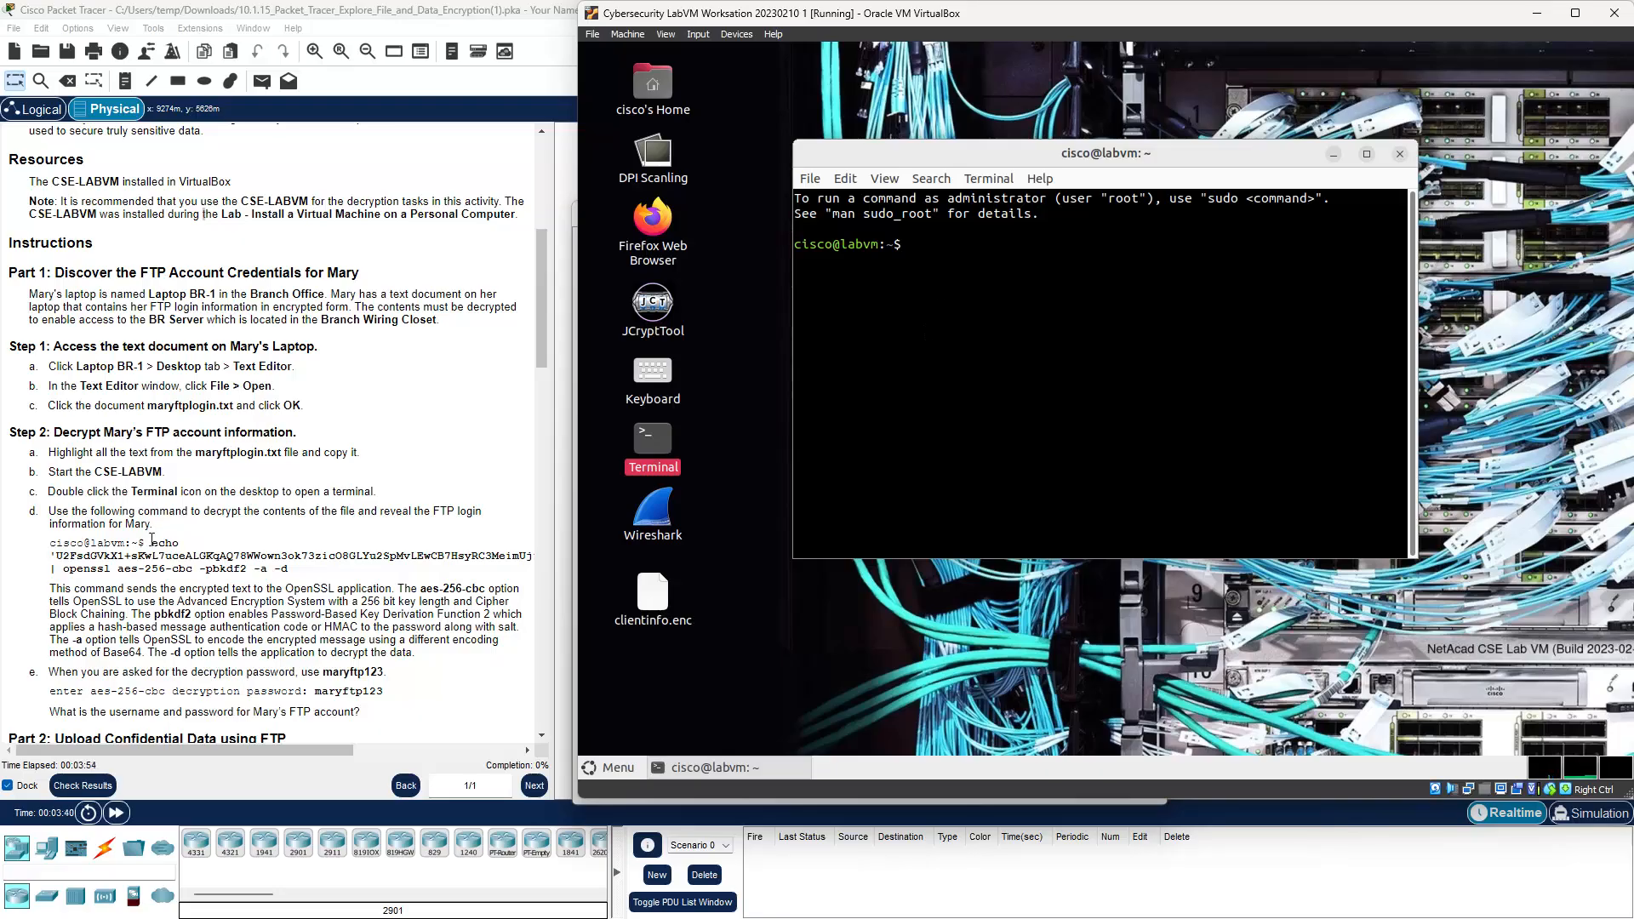
pyautogui.moveTo(152, 542); pyautogui.dragTo(289, 568)
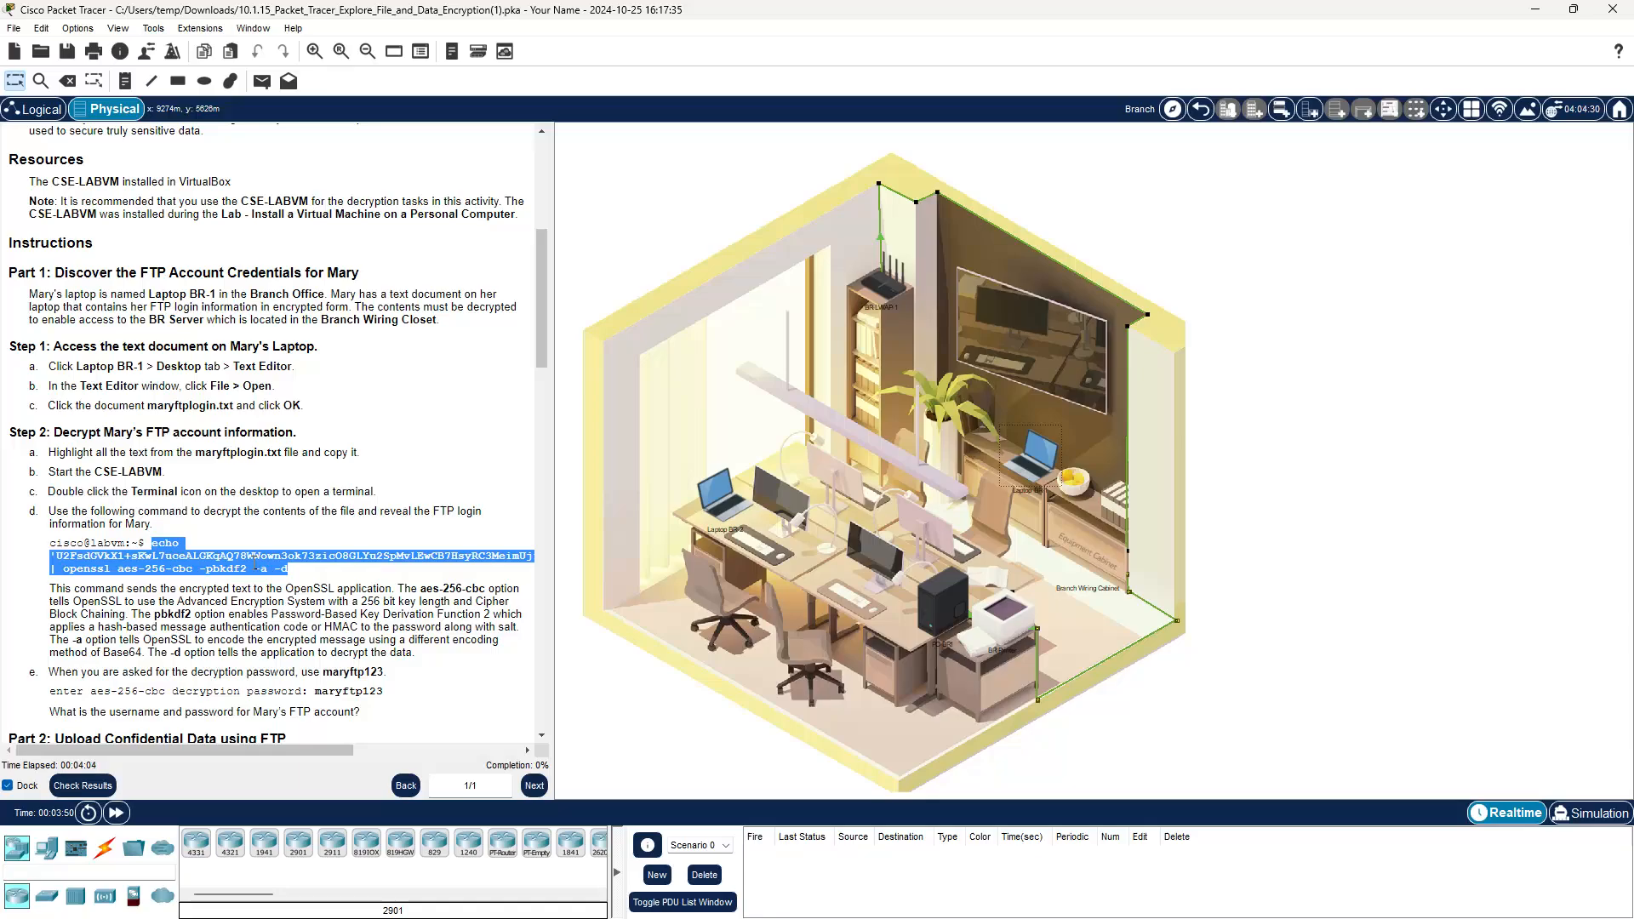
# Step: Paste the echo … | openssl aes-256-cbc -pbkdf2 -a -d command into the VM terminal and run it
pyautogui.rightClick(255, 563)
pyautogui.click(283, 575)
pyautogui.moveTo(766, 917)
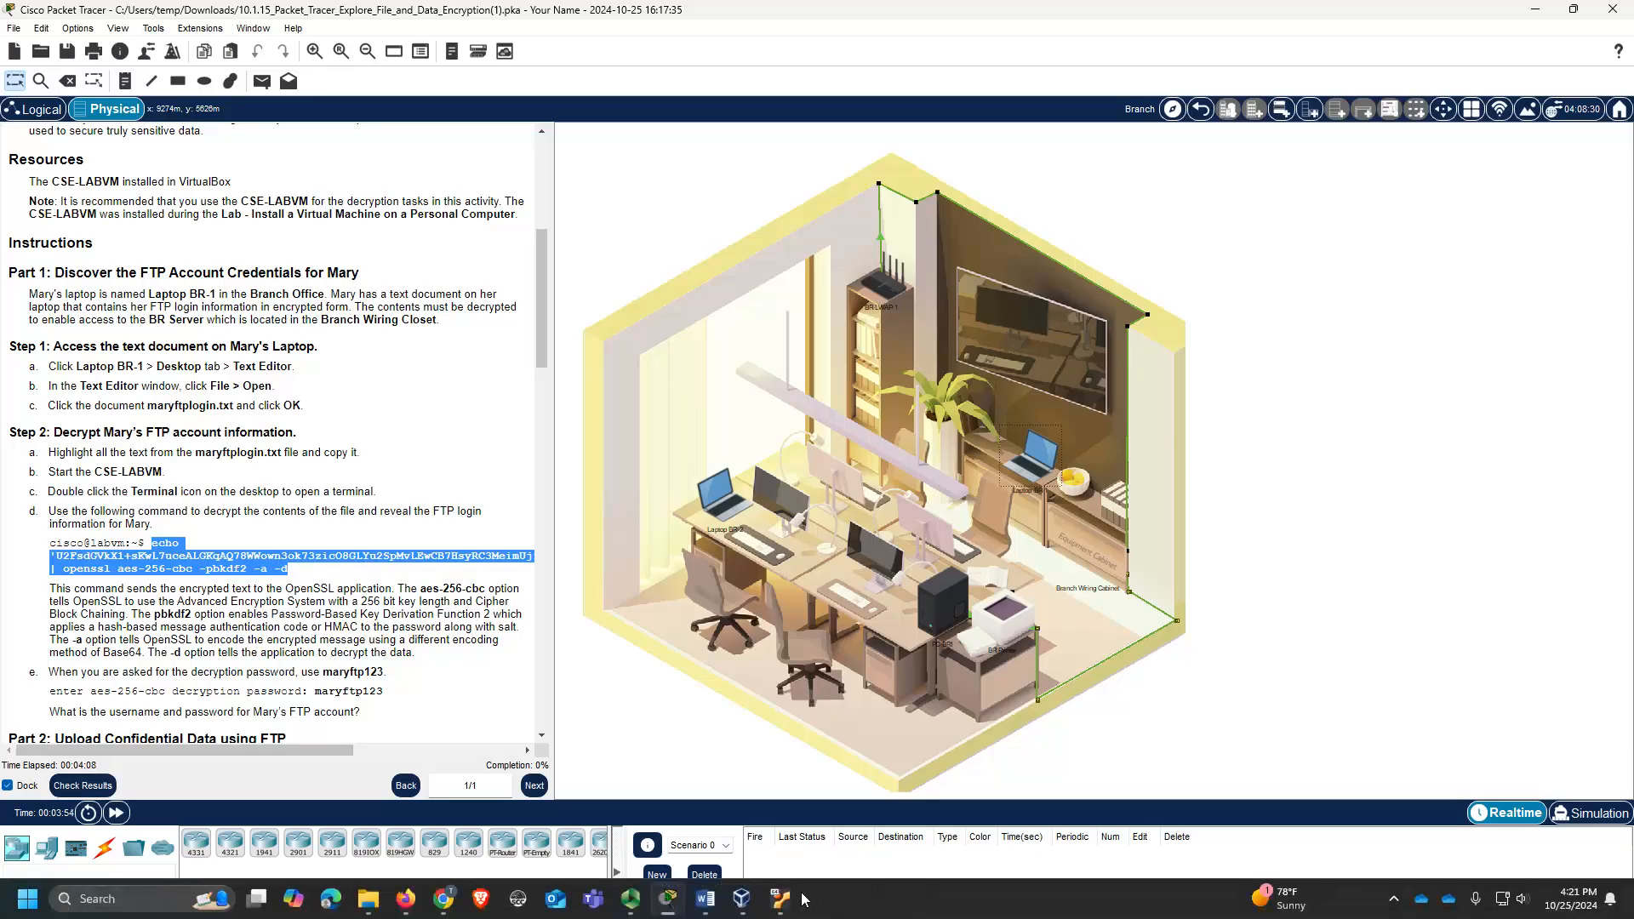
pyautogui.click(781, 899)
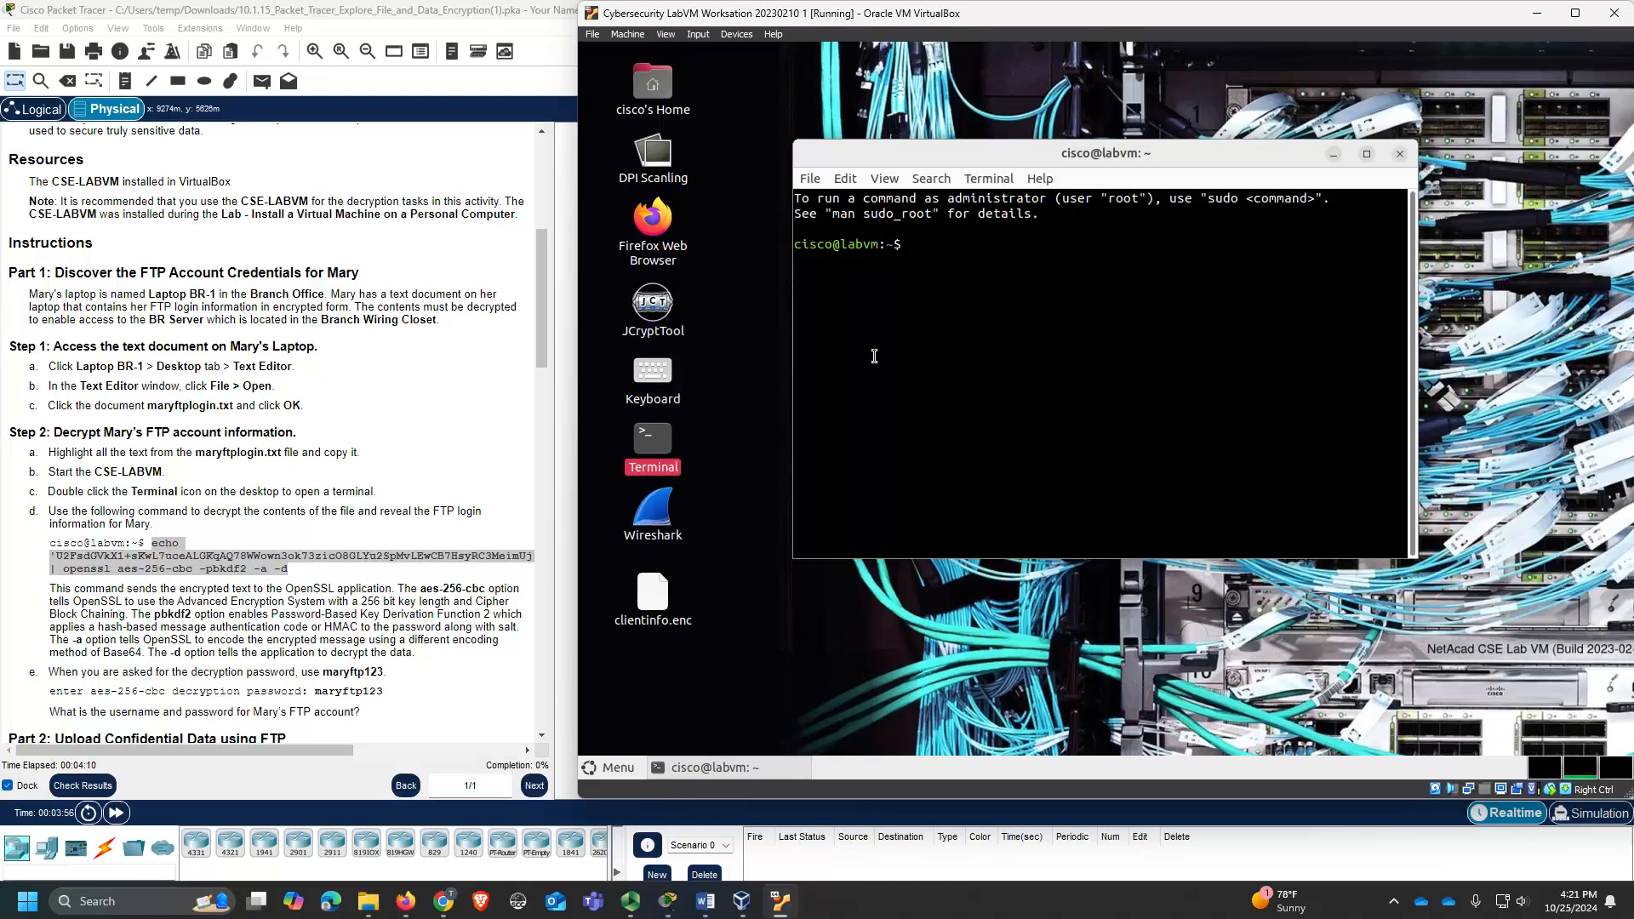
pyautogui.rightClick(919, 243)
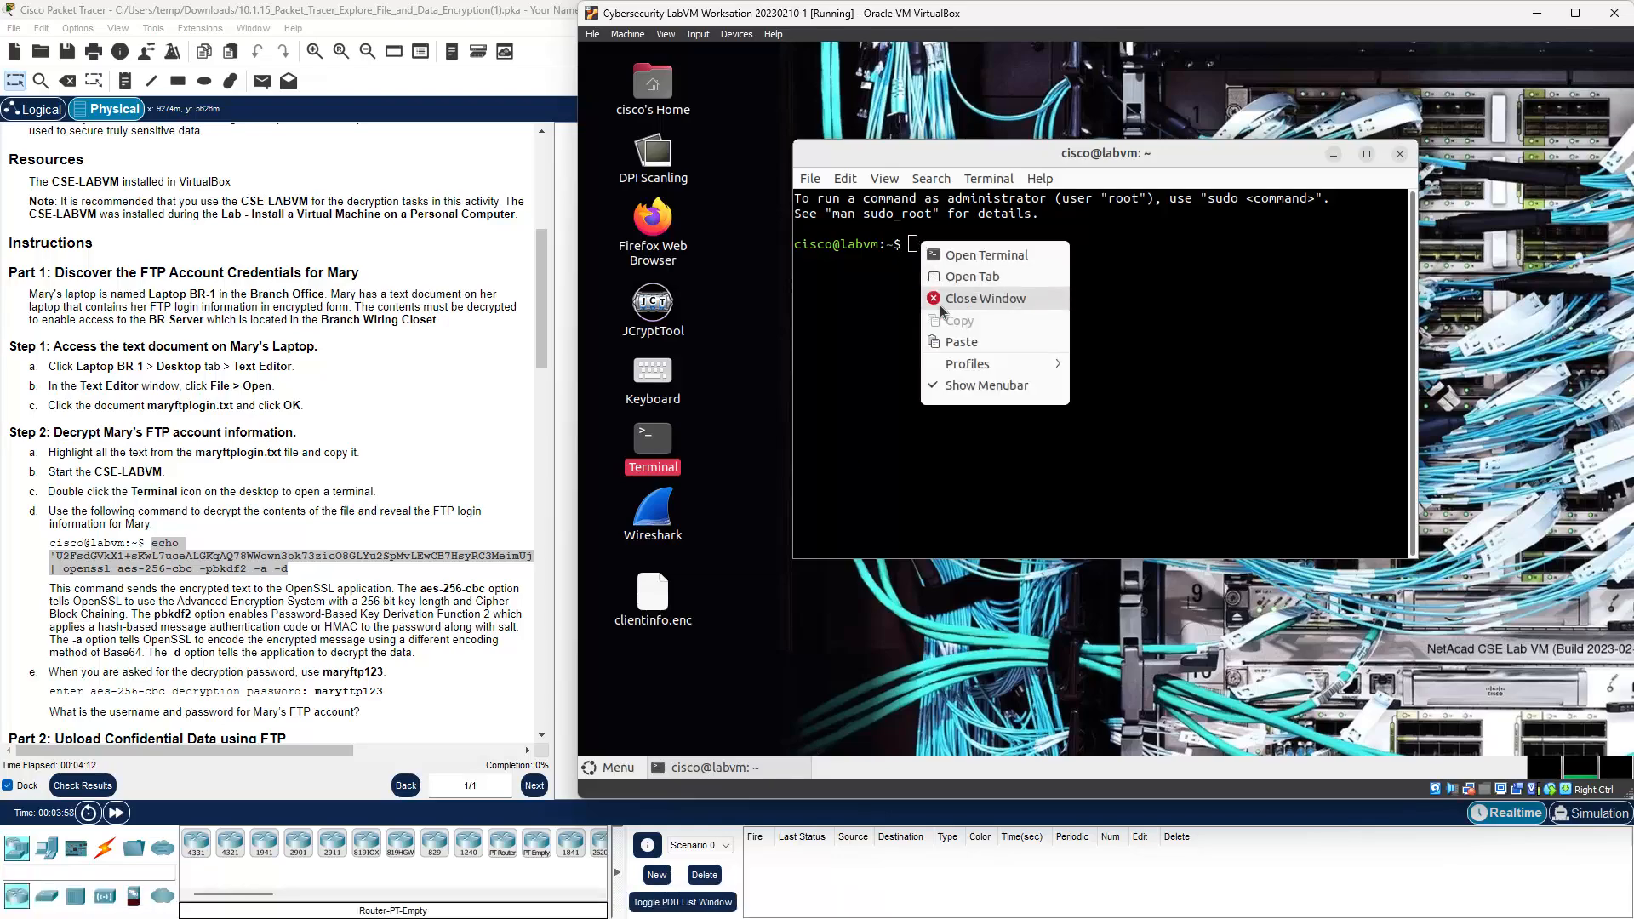
pyautogui.click(961, 341)
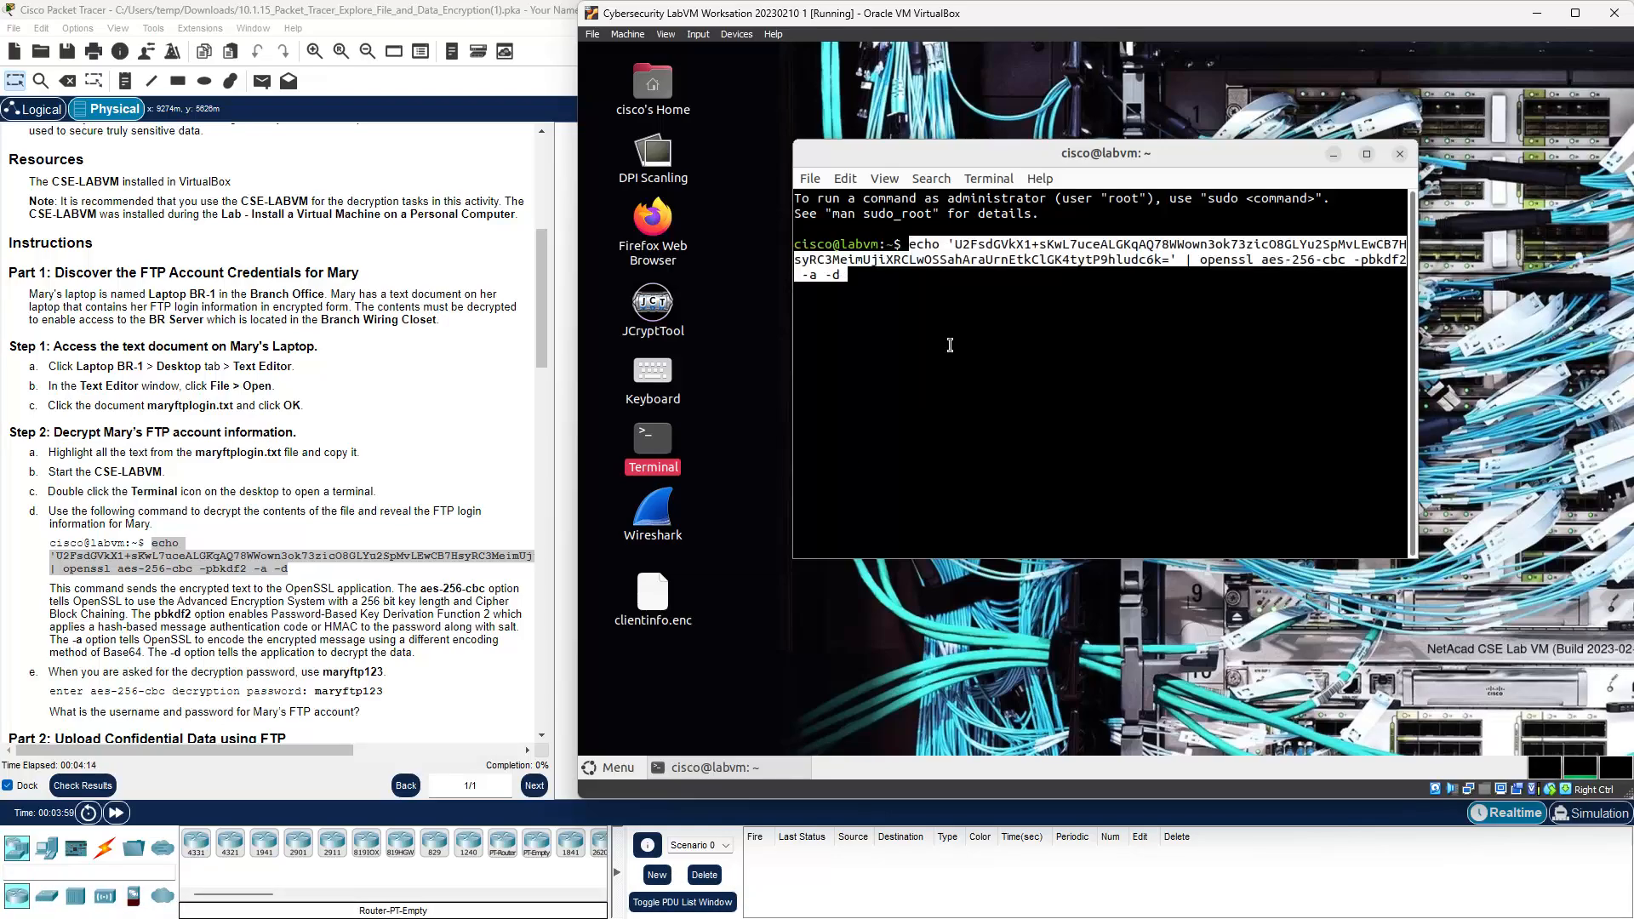
pyautogui.press('Return')
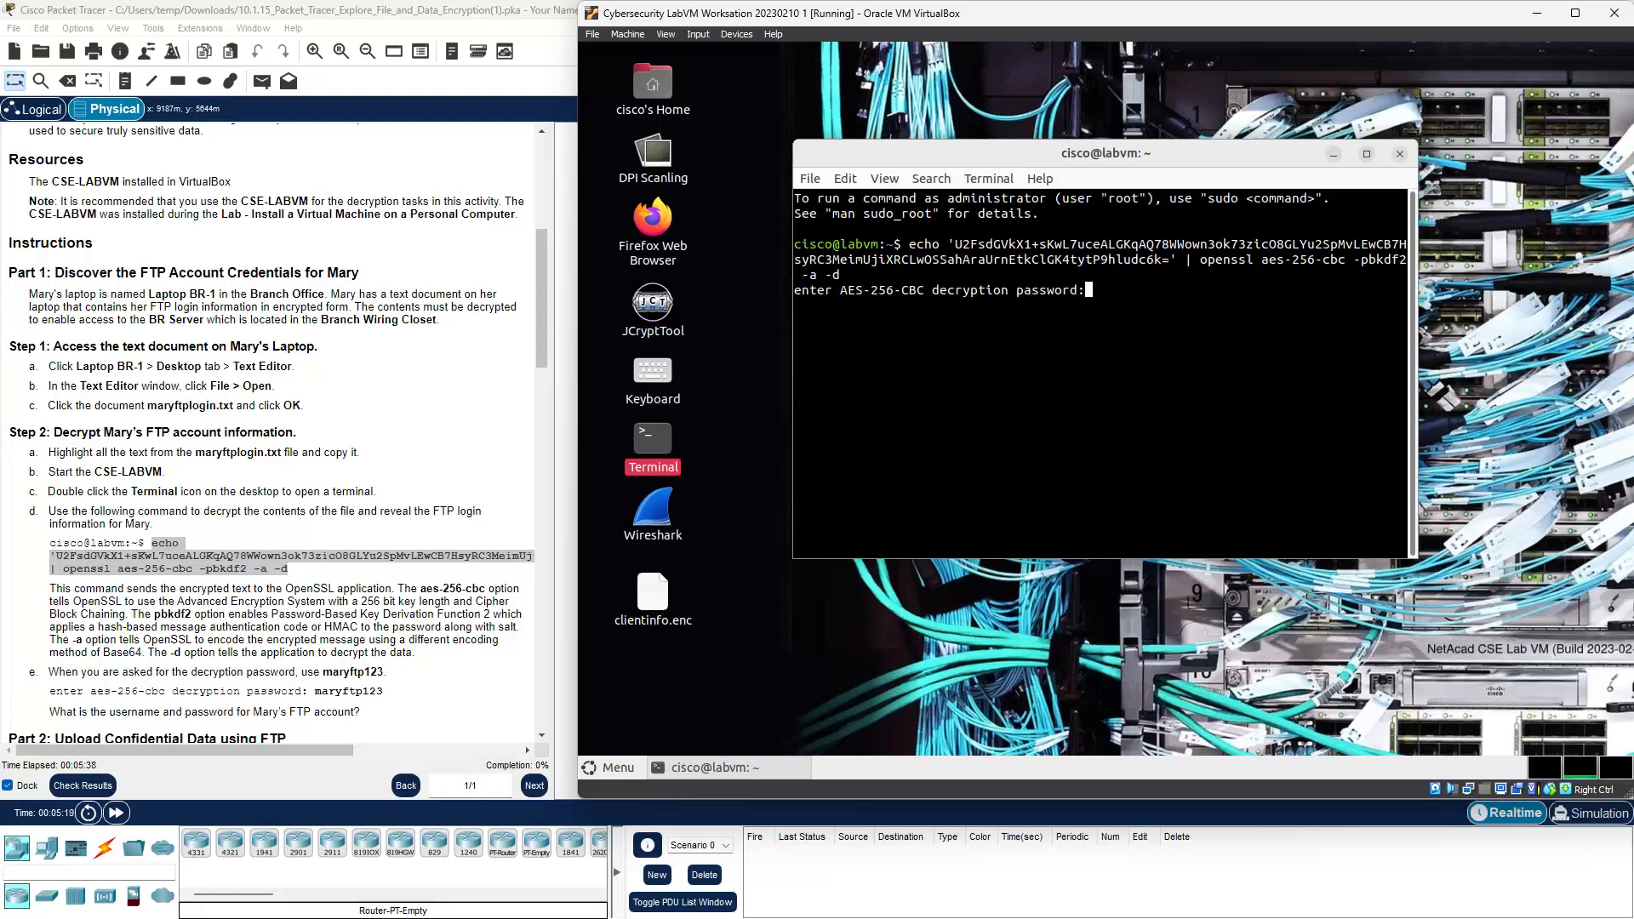
# Step: Submit the decryption password so the terminal prints the FTP username and password
pyautogui.press('Return')
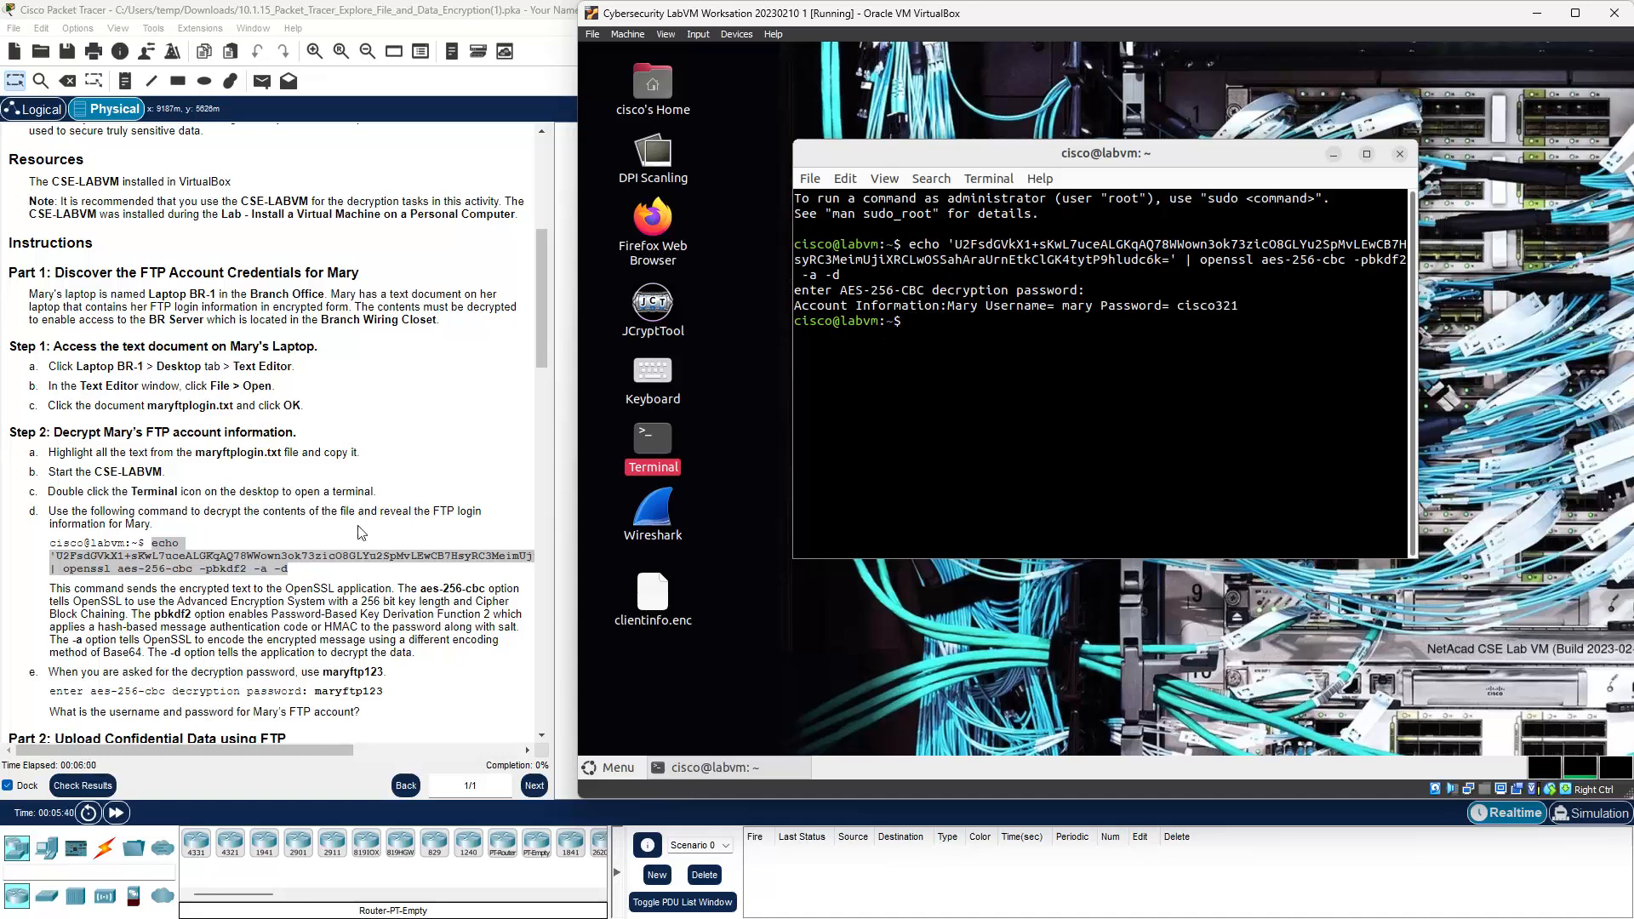
# Step: Scroll further down the instructions and bring up the Packet Tracer window thumbnails from the taskbar
pyautogui.scroll(-4, 364, 534)
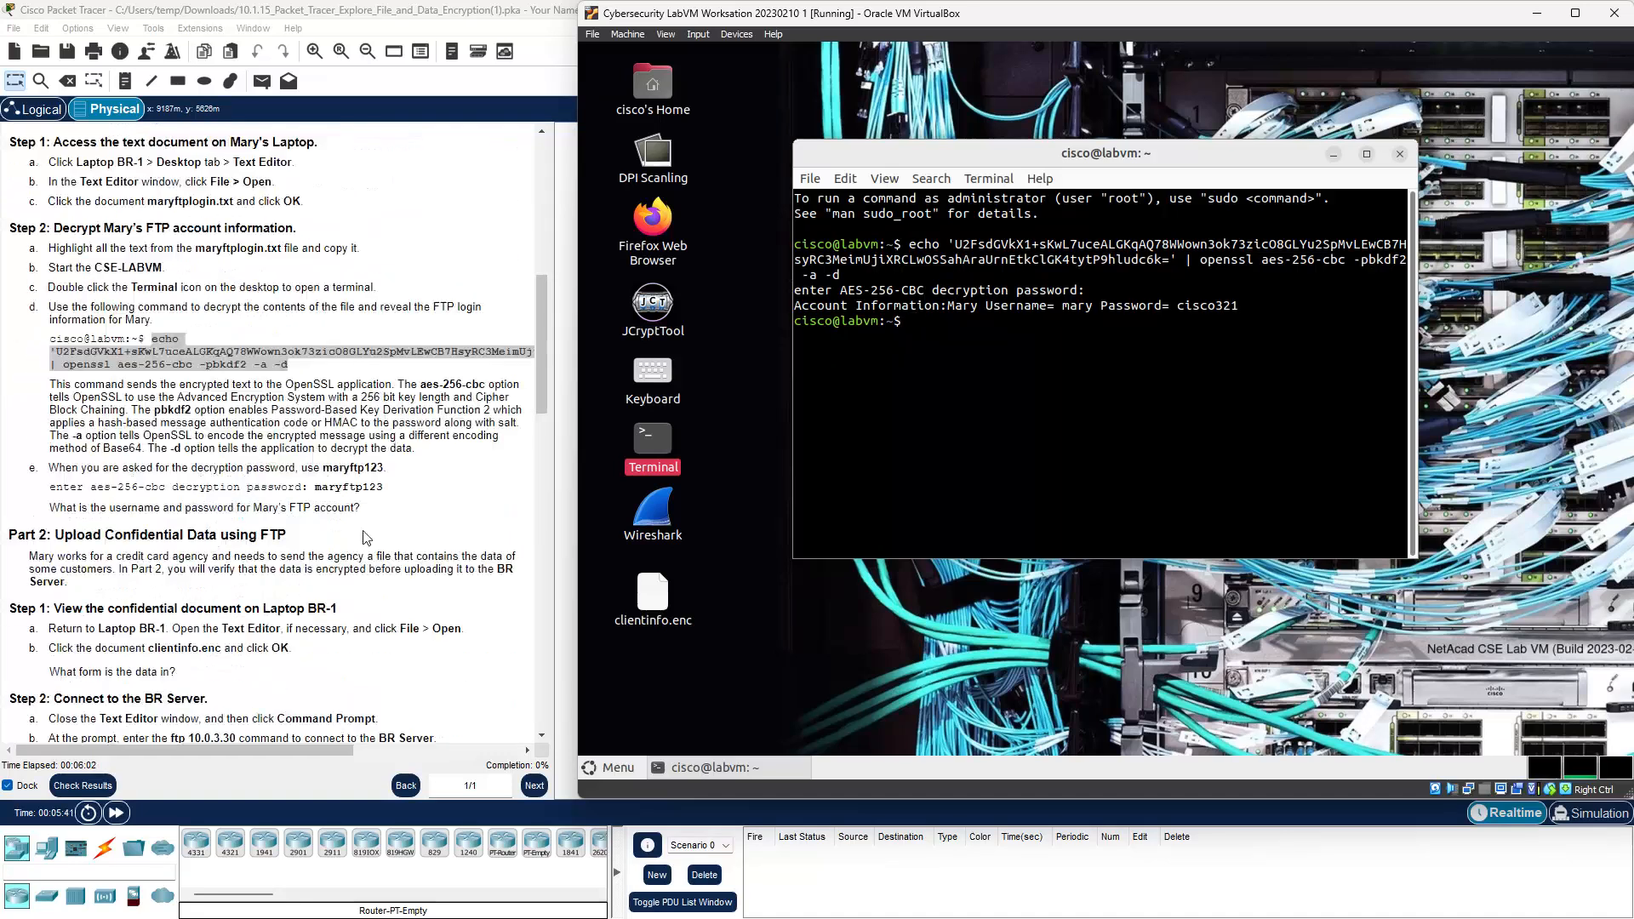
pyautogui.scroll(-4, 364, 534)
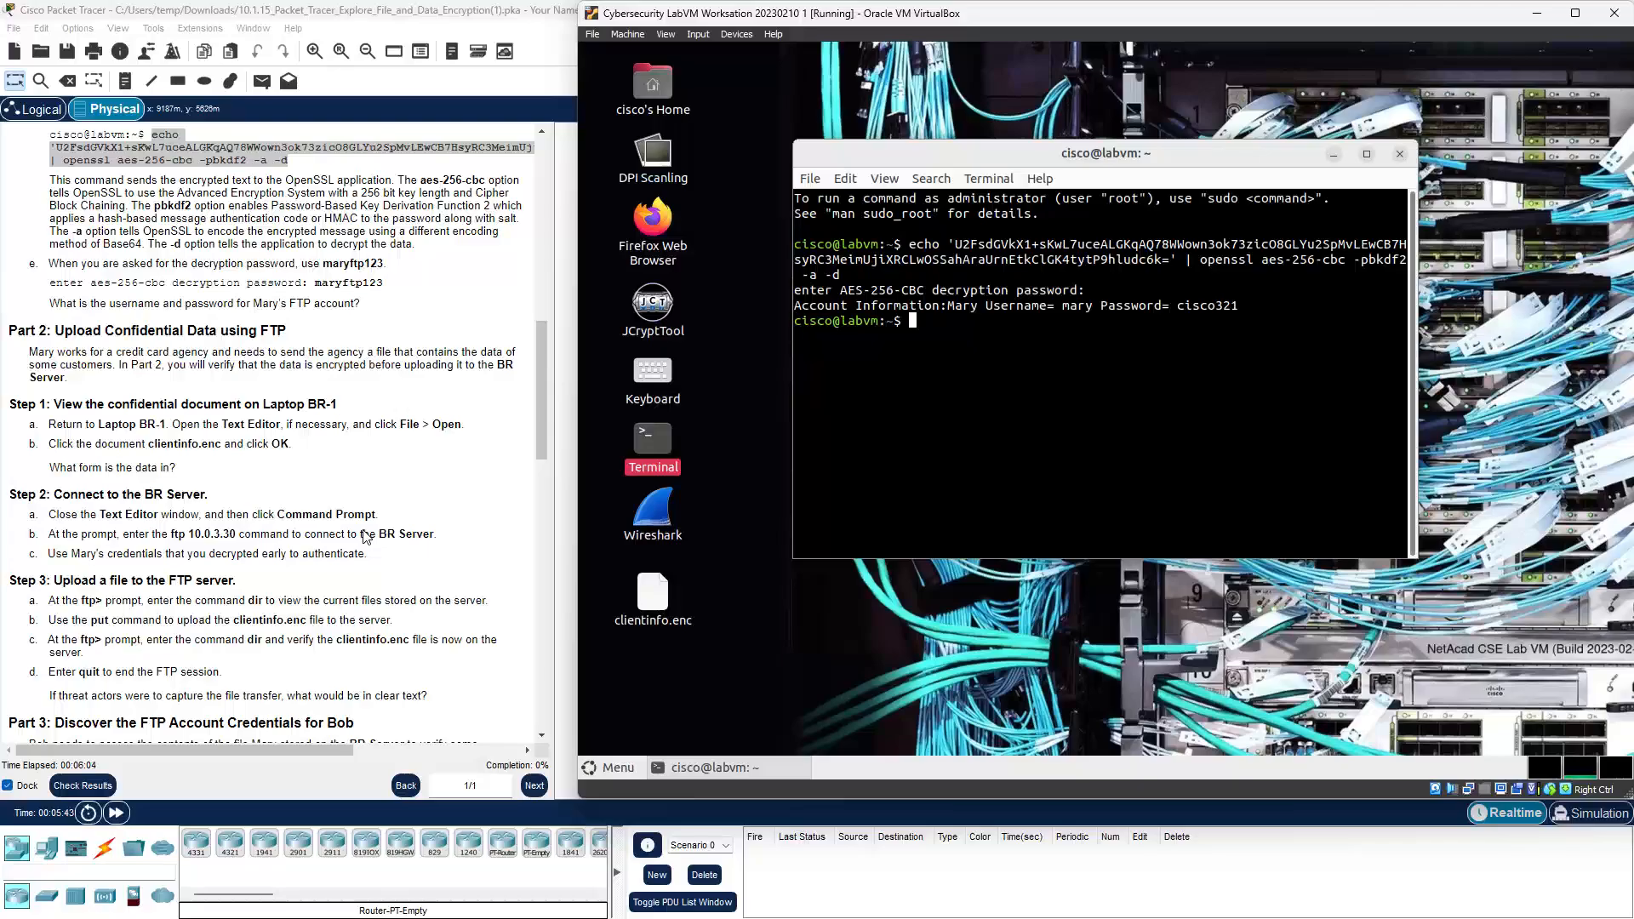
pyautogui.scroll(-2, 364, 534)
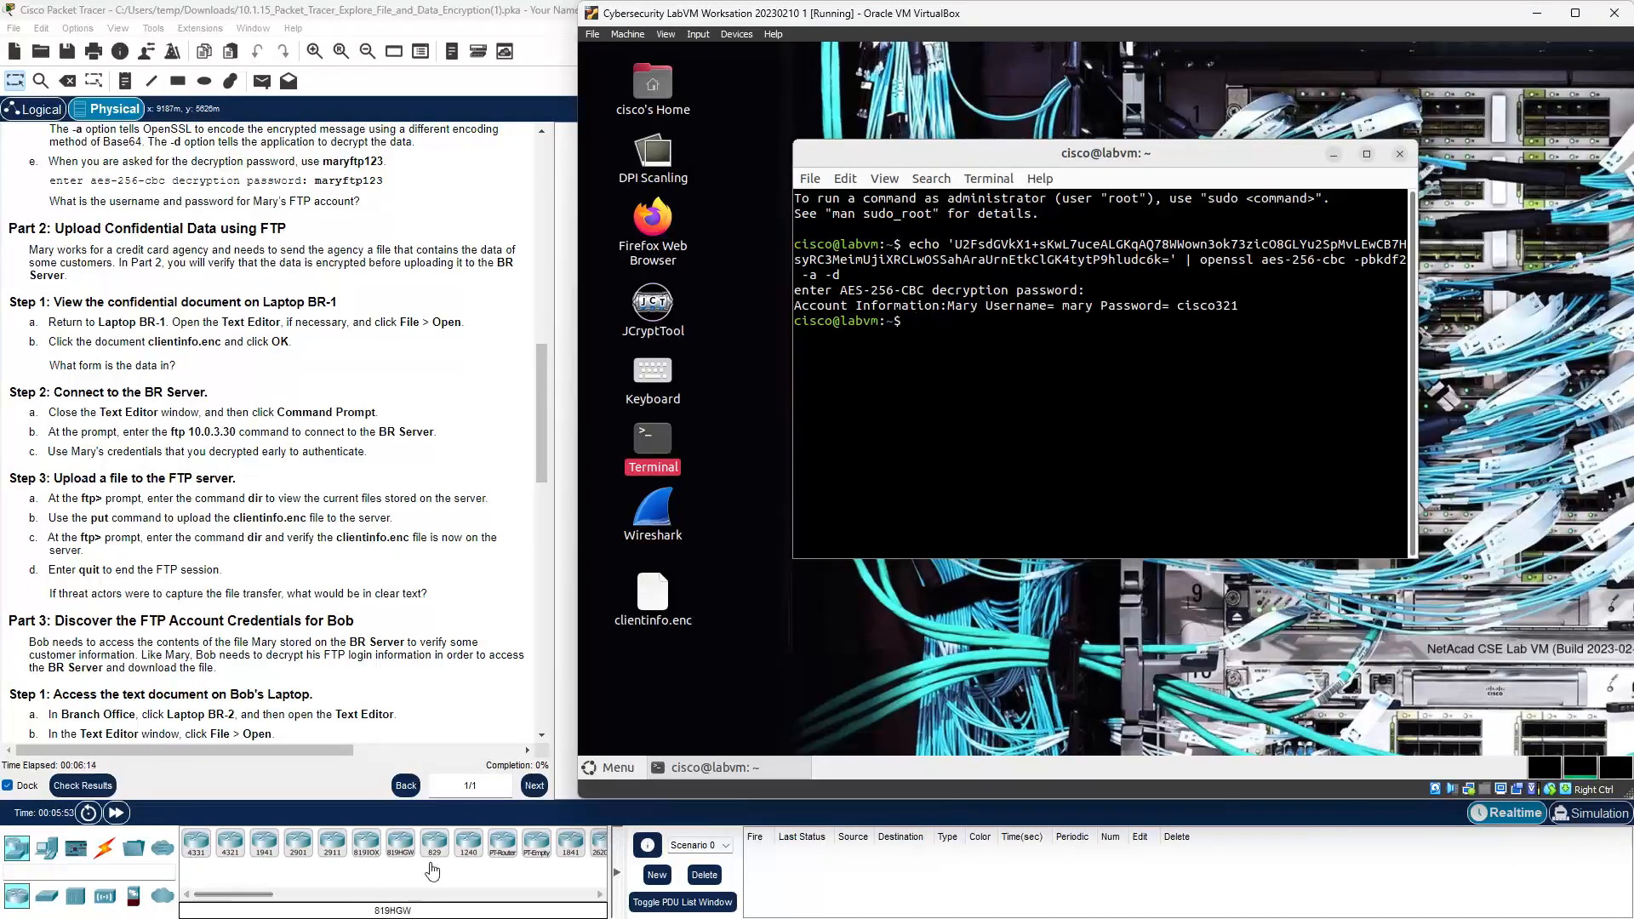
pyautogui.moveTo(882, 909)
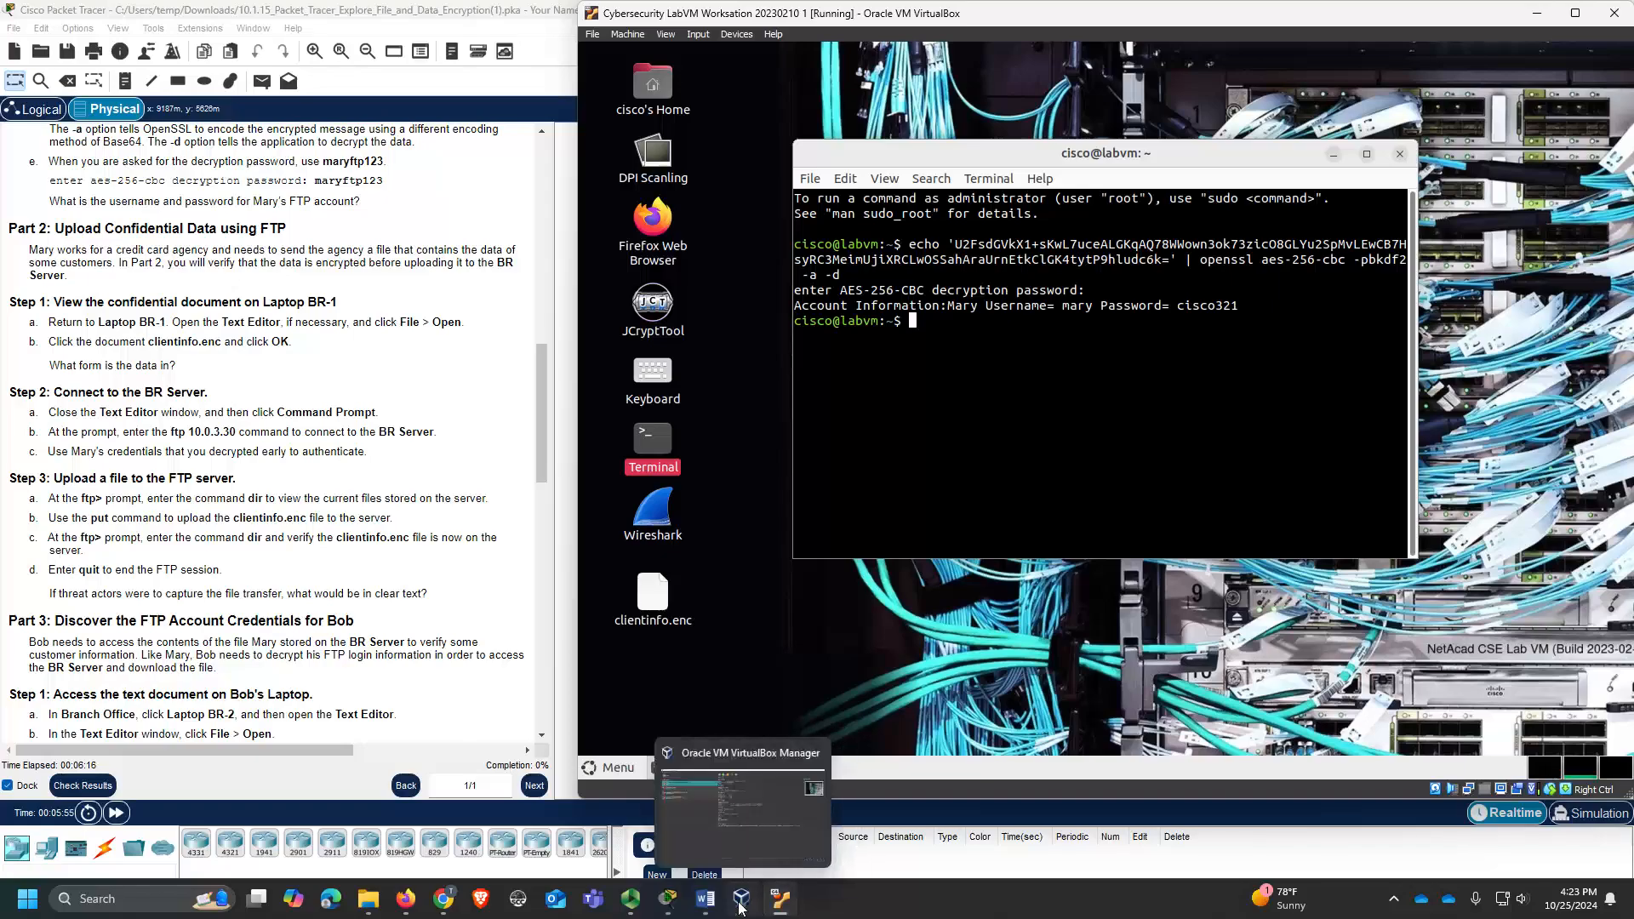
pyautogui.moveTo(781, 898)
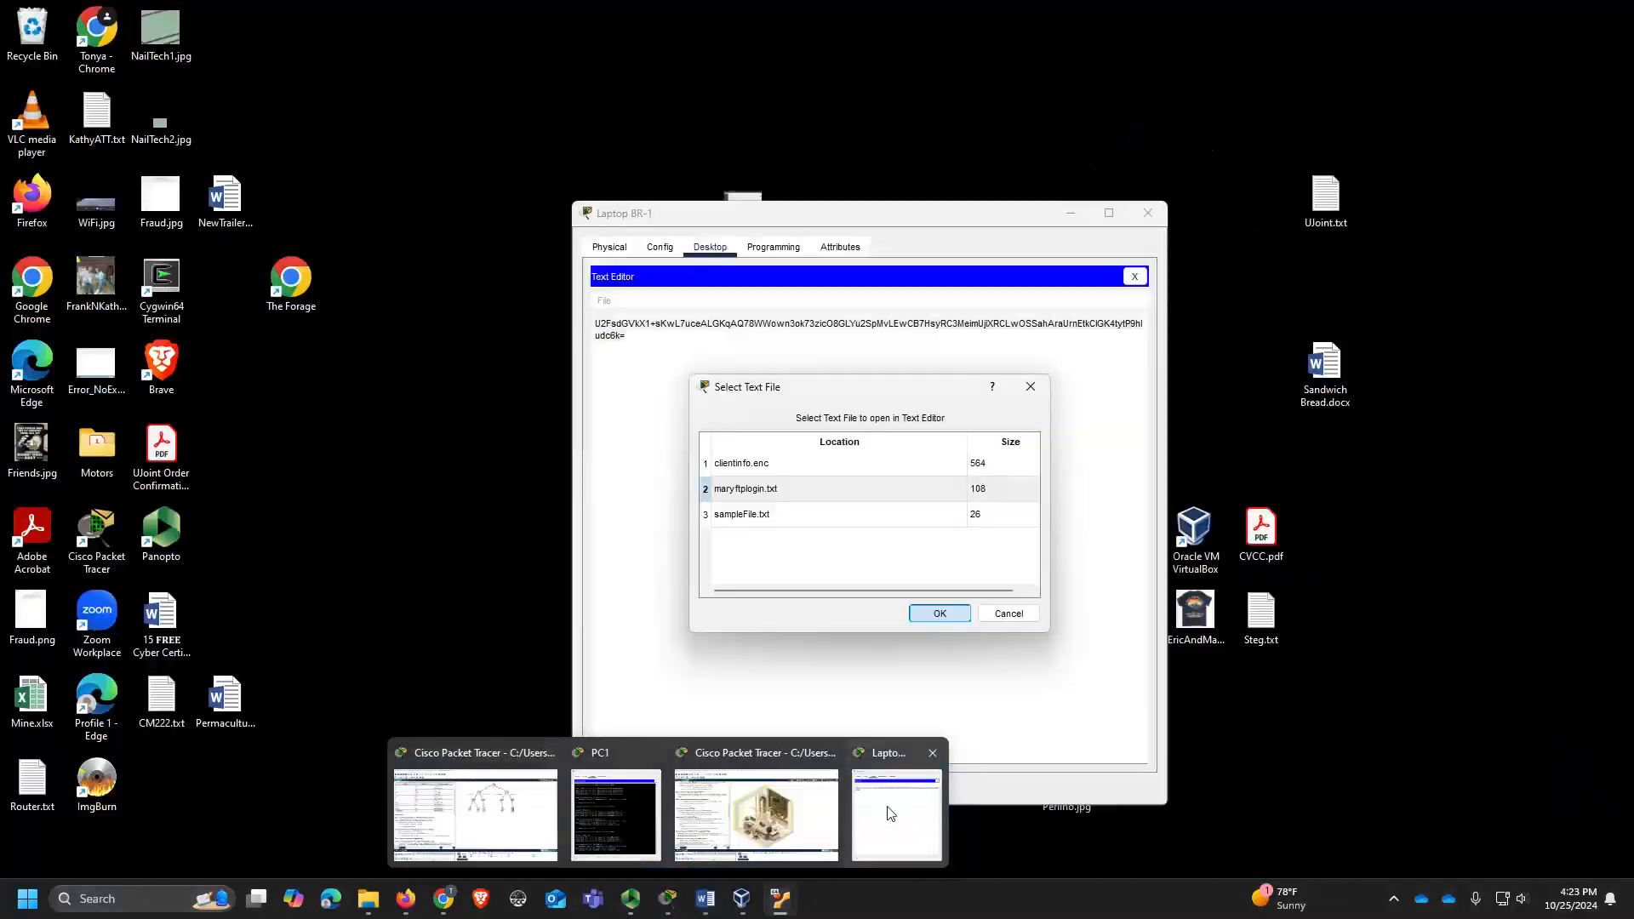
# Step: Minimize the lab VM and close the Text Editor still showing maryftplogin.txt on Laptop BR-1
pyautogui.click(887, 815)
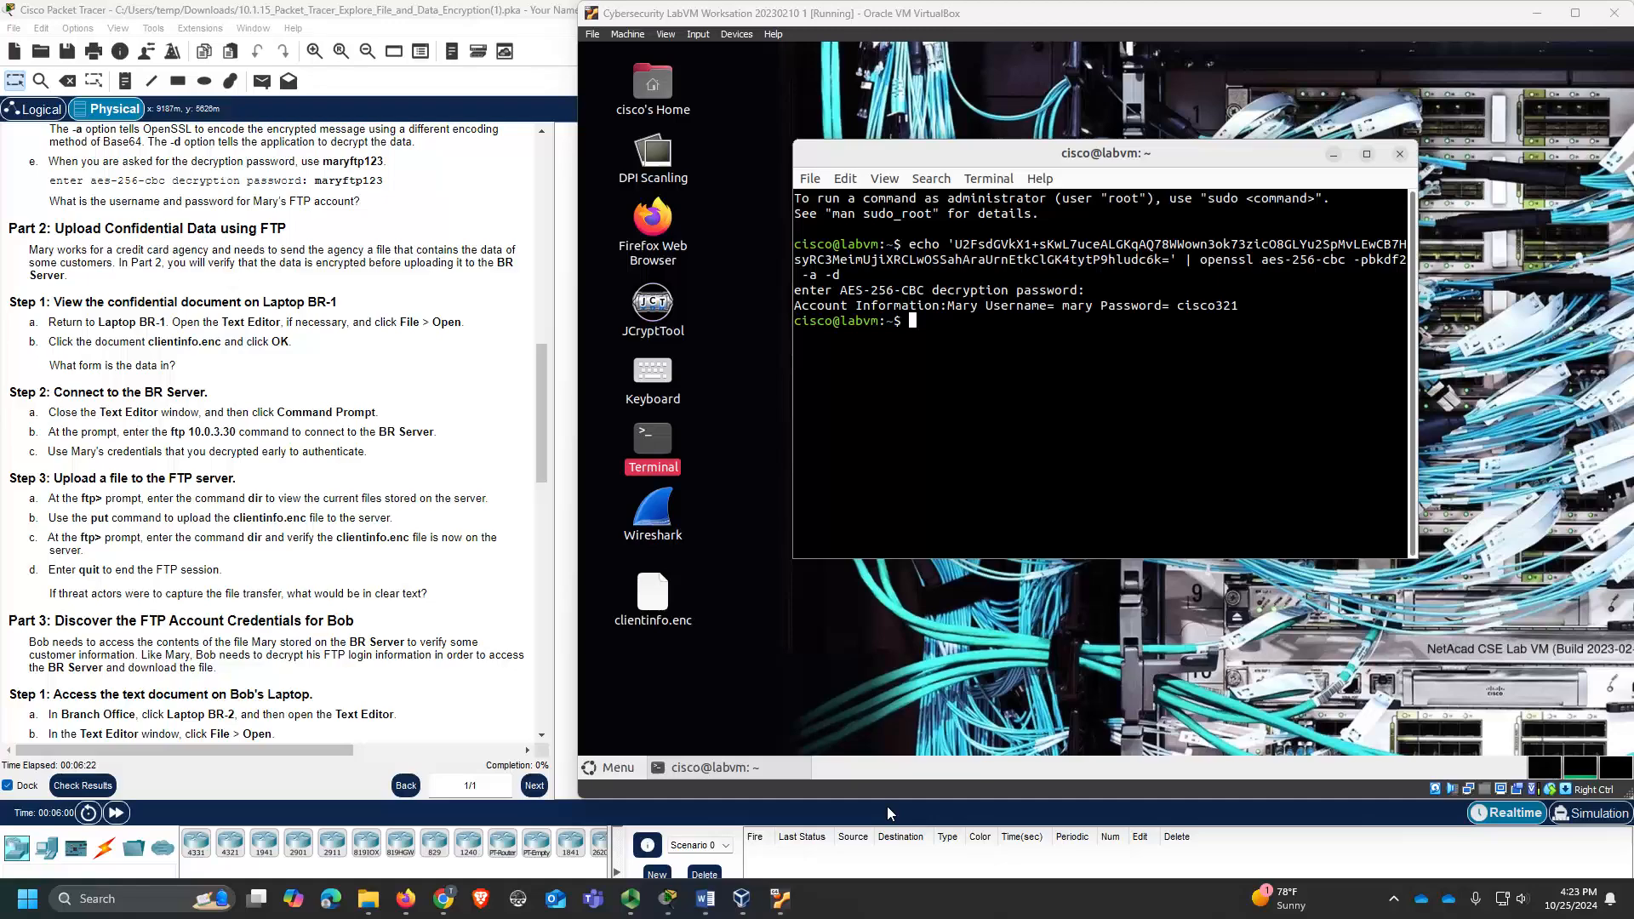
pyautogui.click(1538, 12)
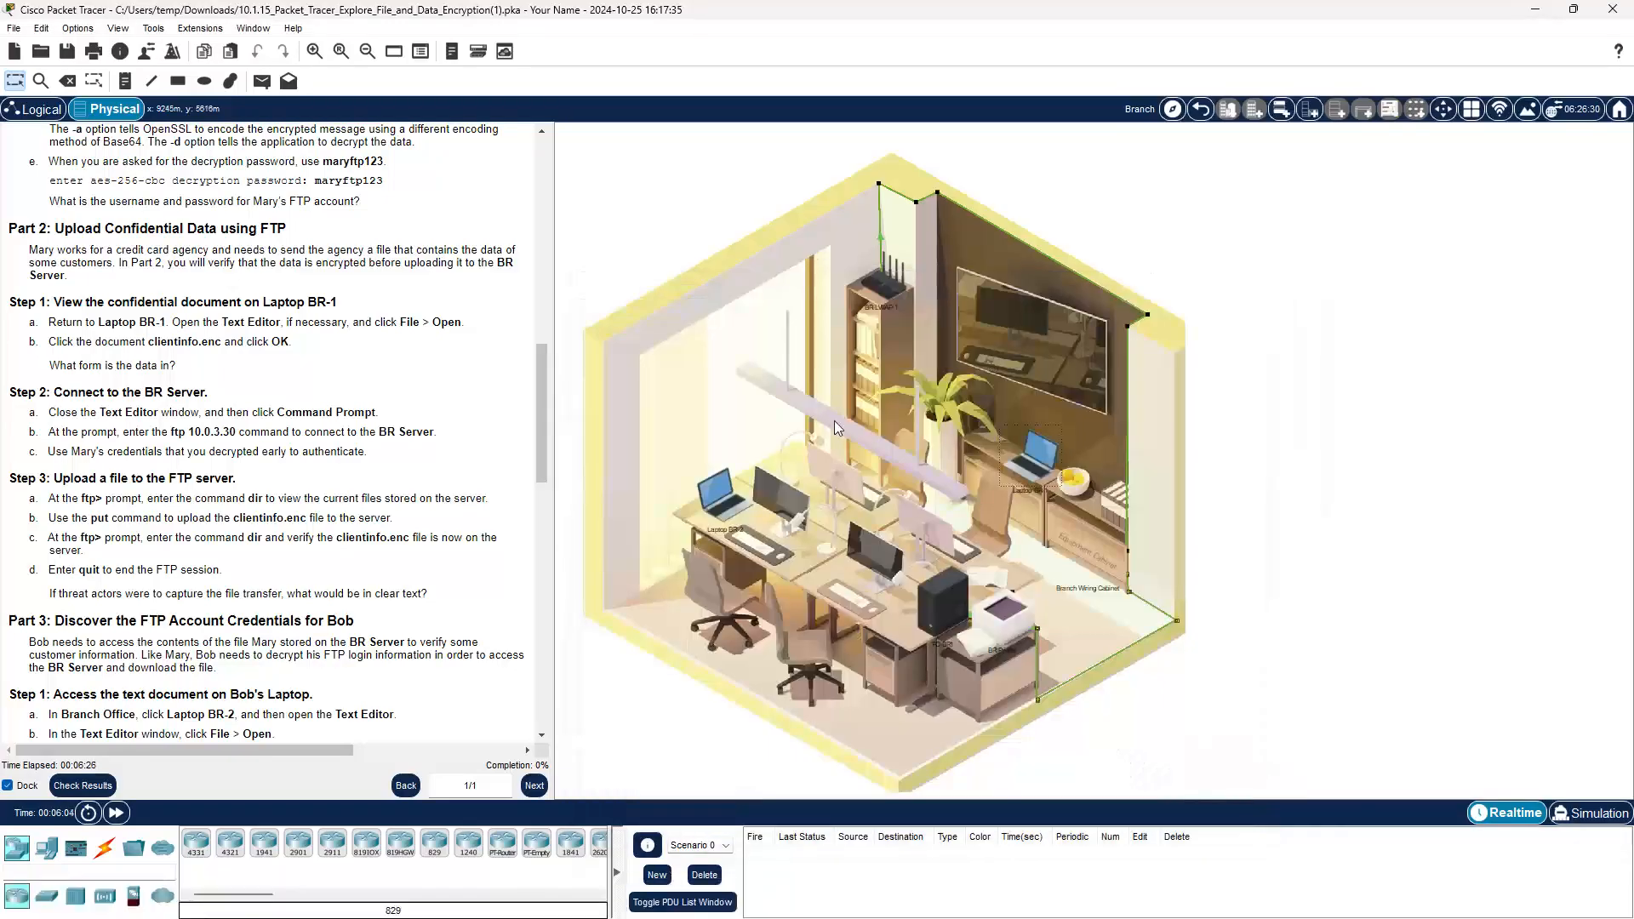
pyautogui.click(1034, 455)
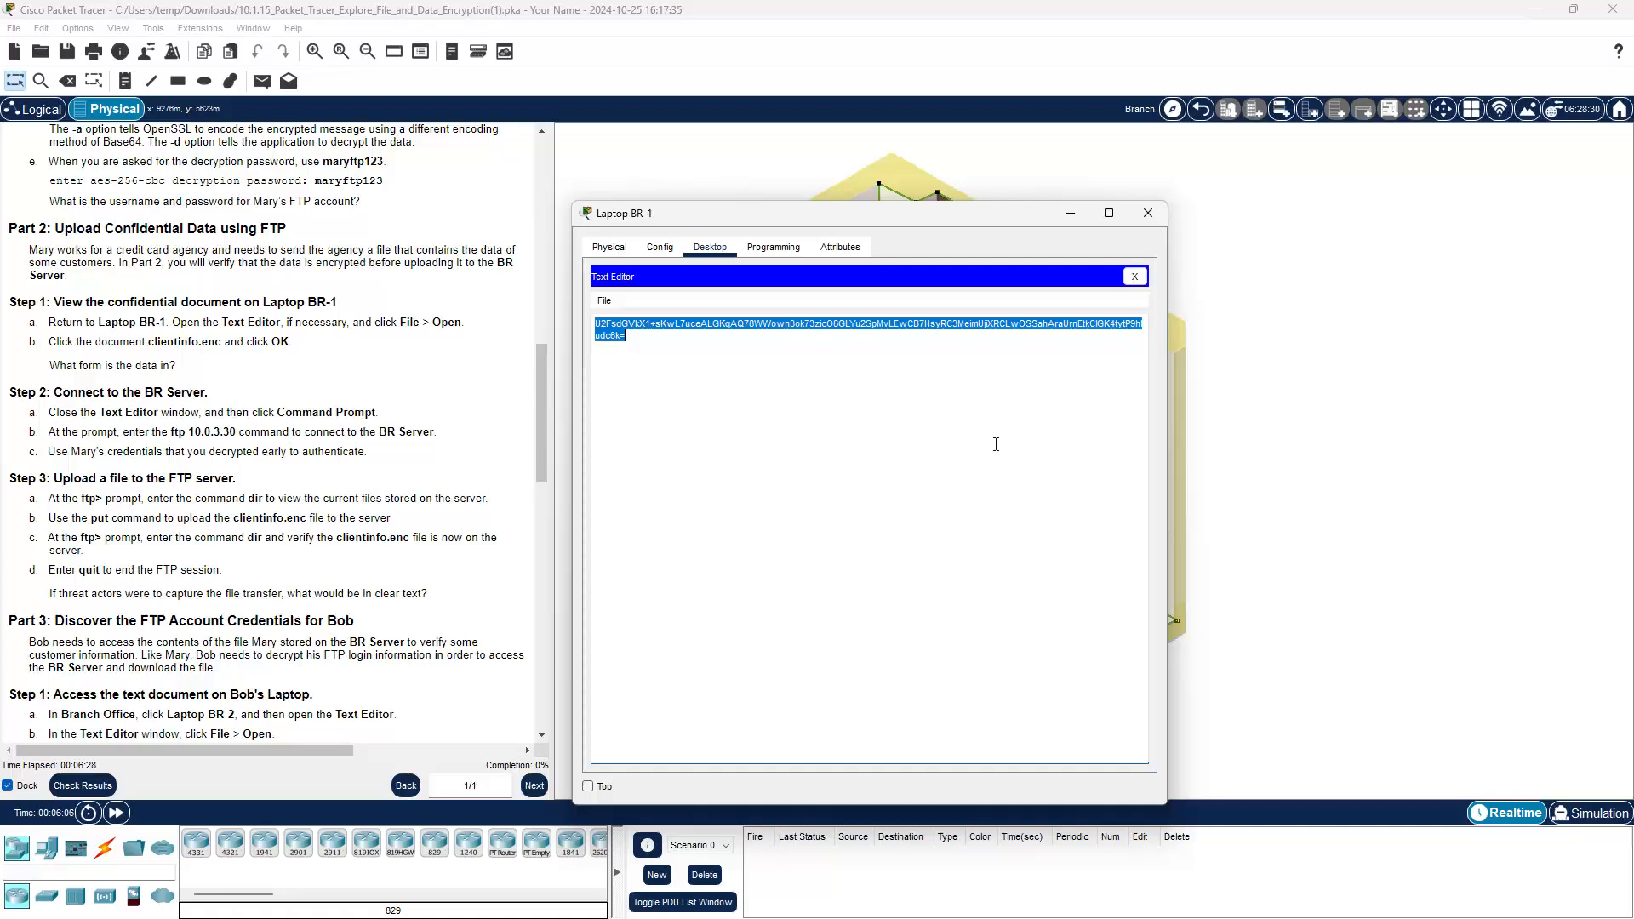
pyautogui.click(1135, 281)
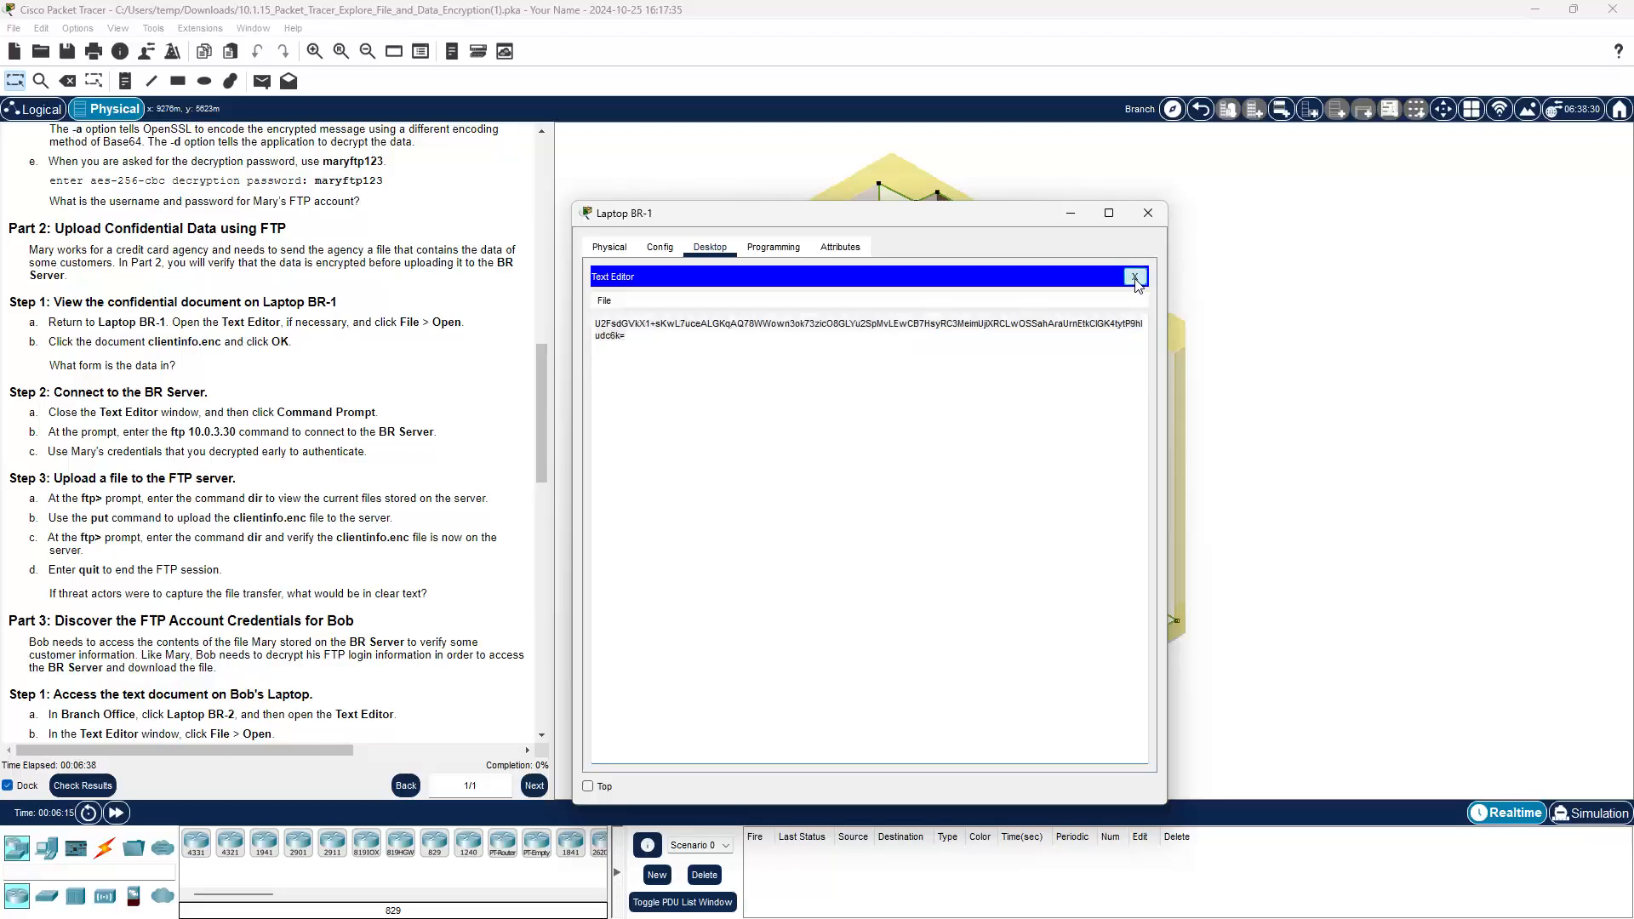
pyautogui.click(1135, 281)
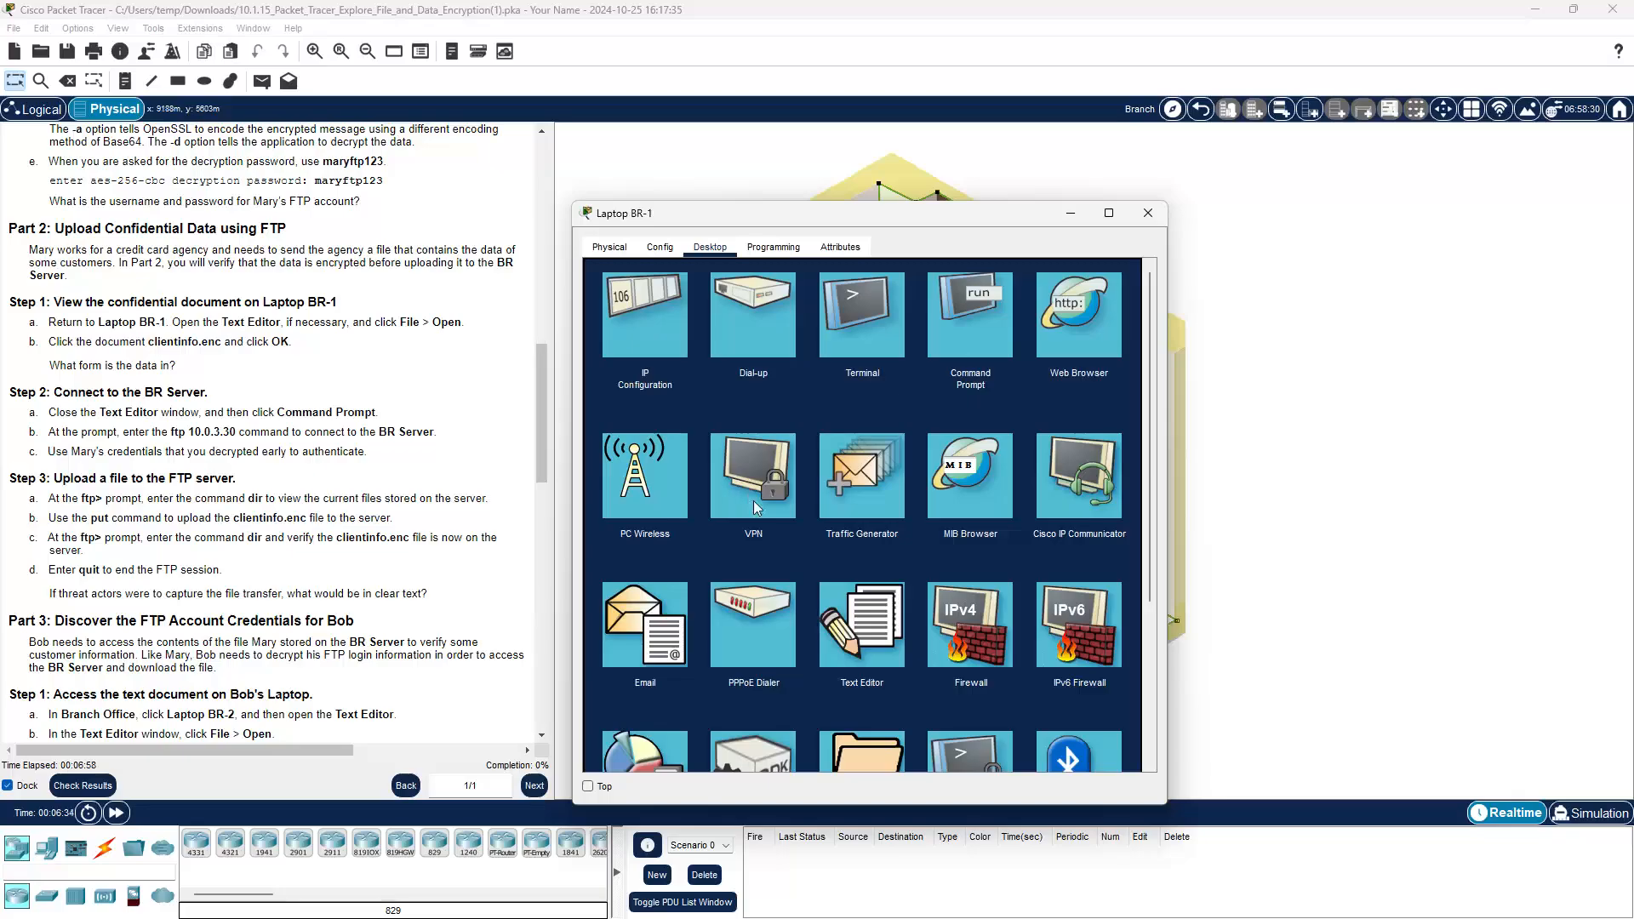
# Step: Open clientinfo.enc in the Text Editor to view its encrypted Base64 contents, then close it
pyautogui.click(879, 618)
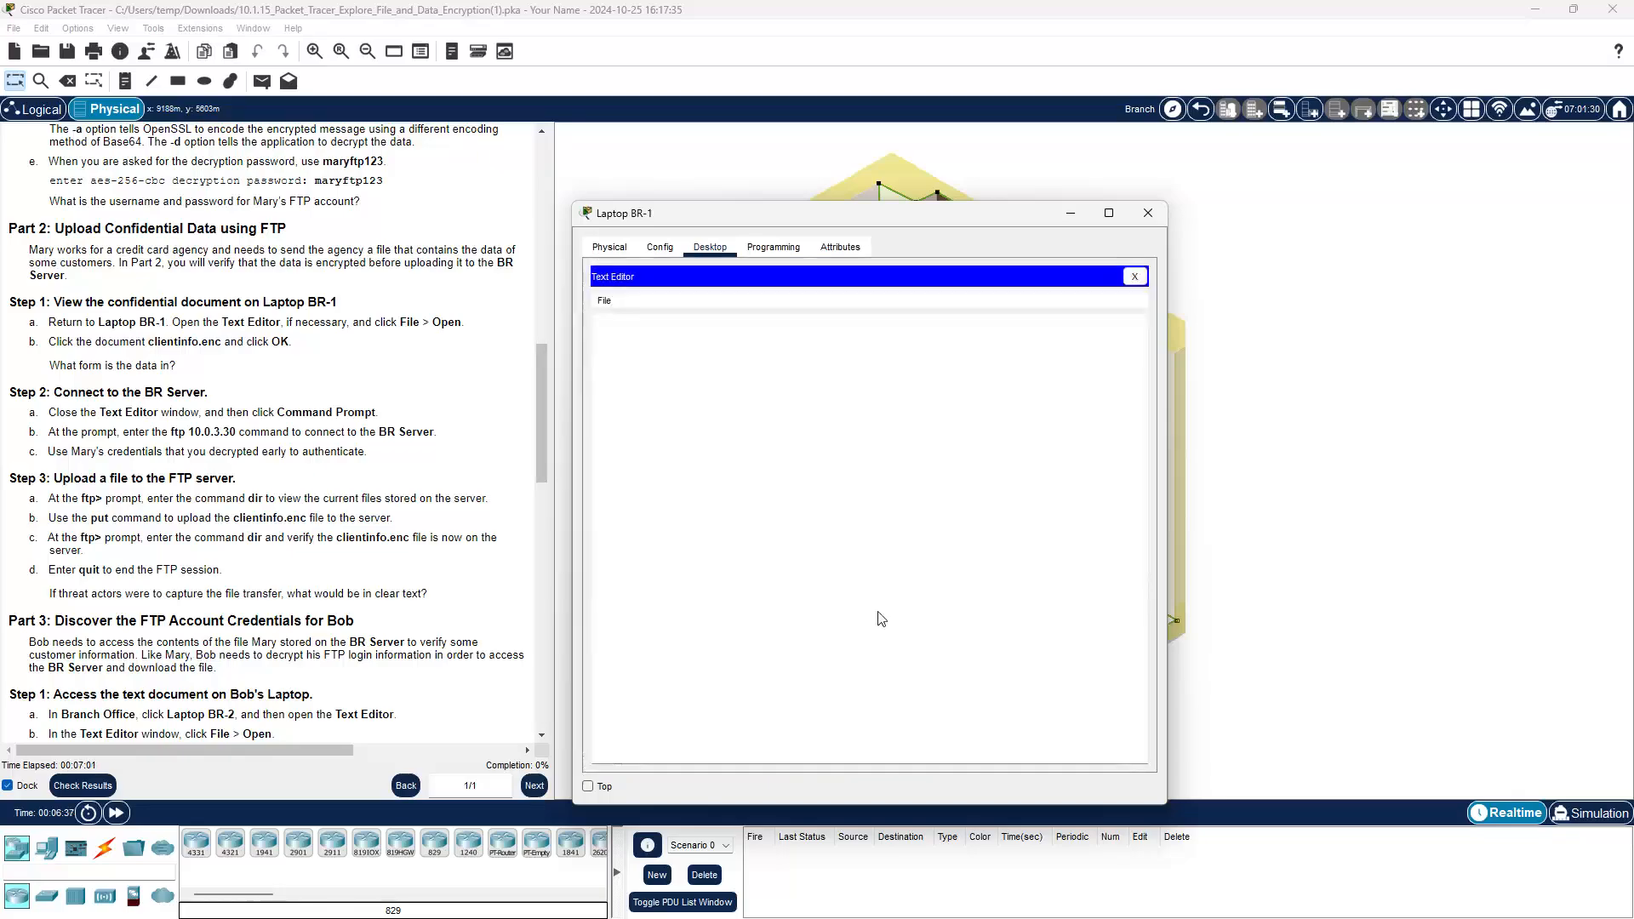
pyautogui.click(609, 303)
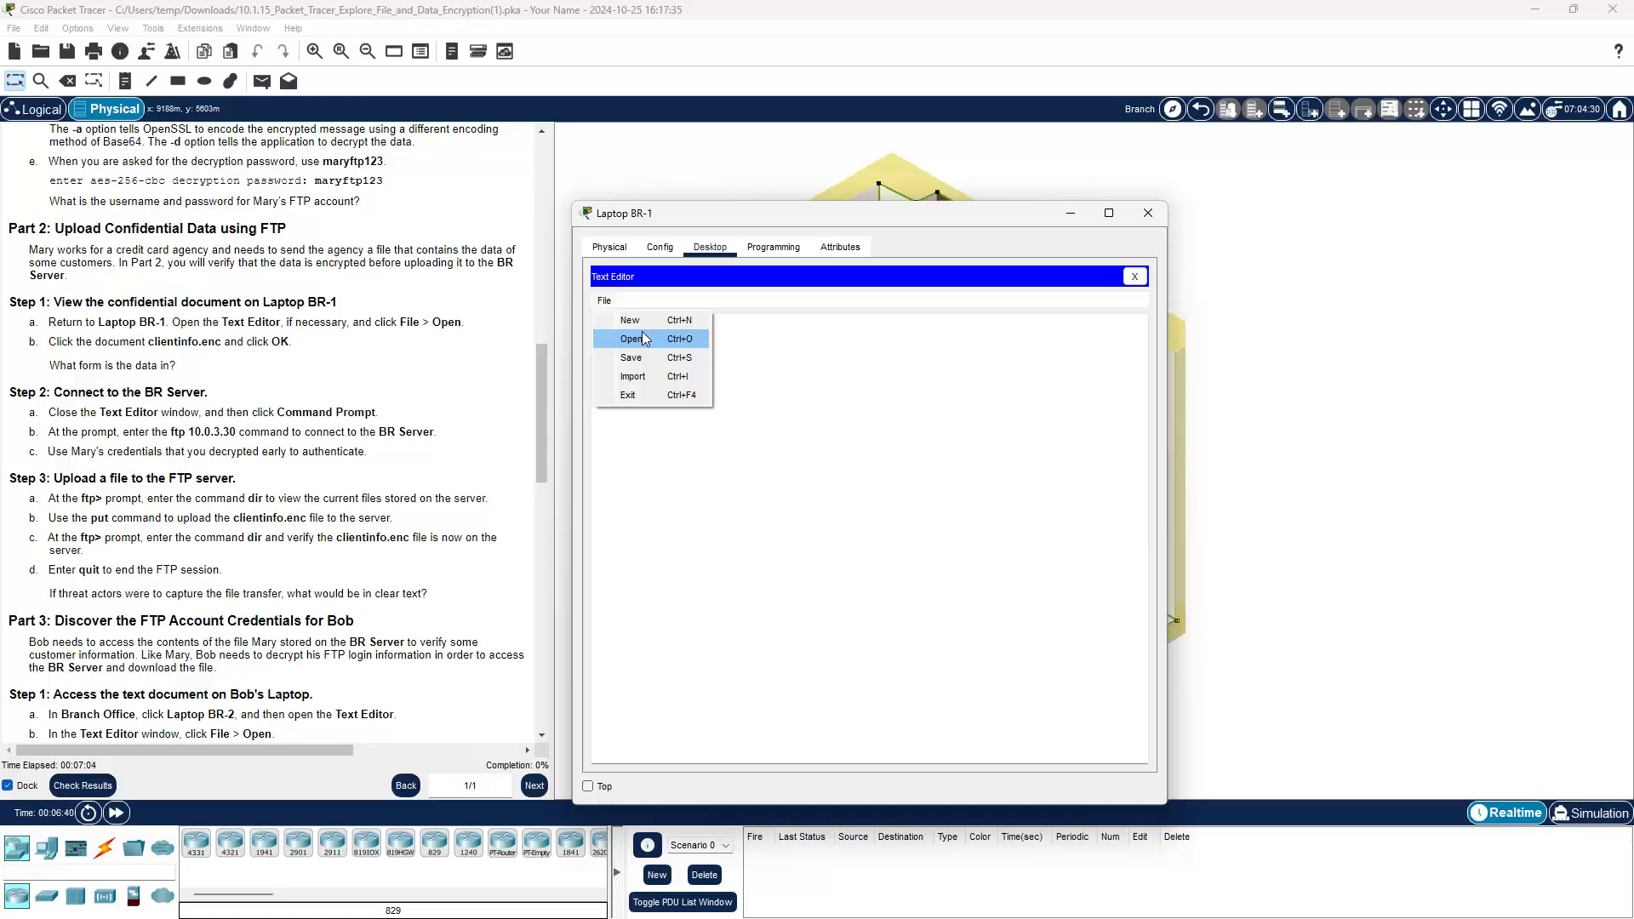
pyautogui.click(642, 332)
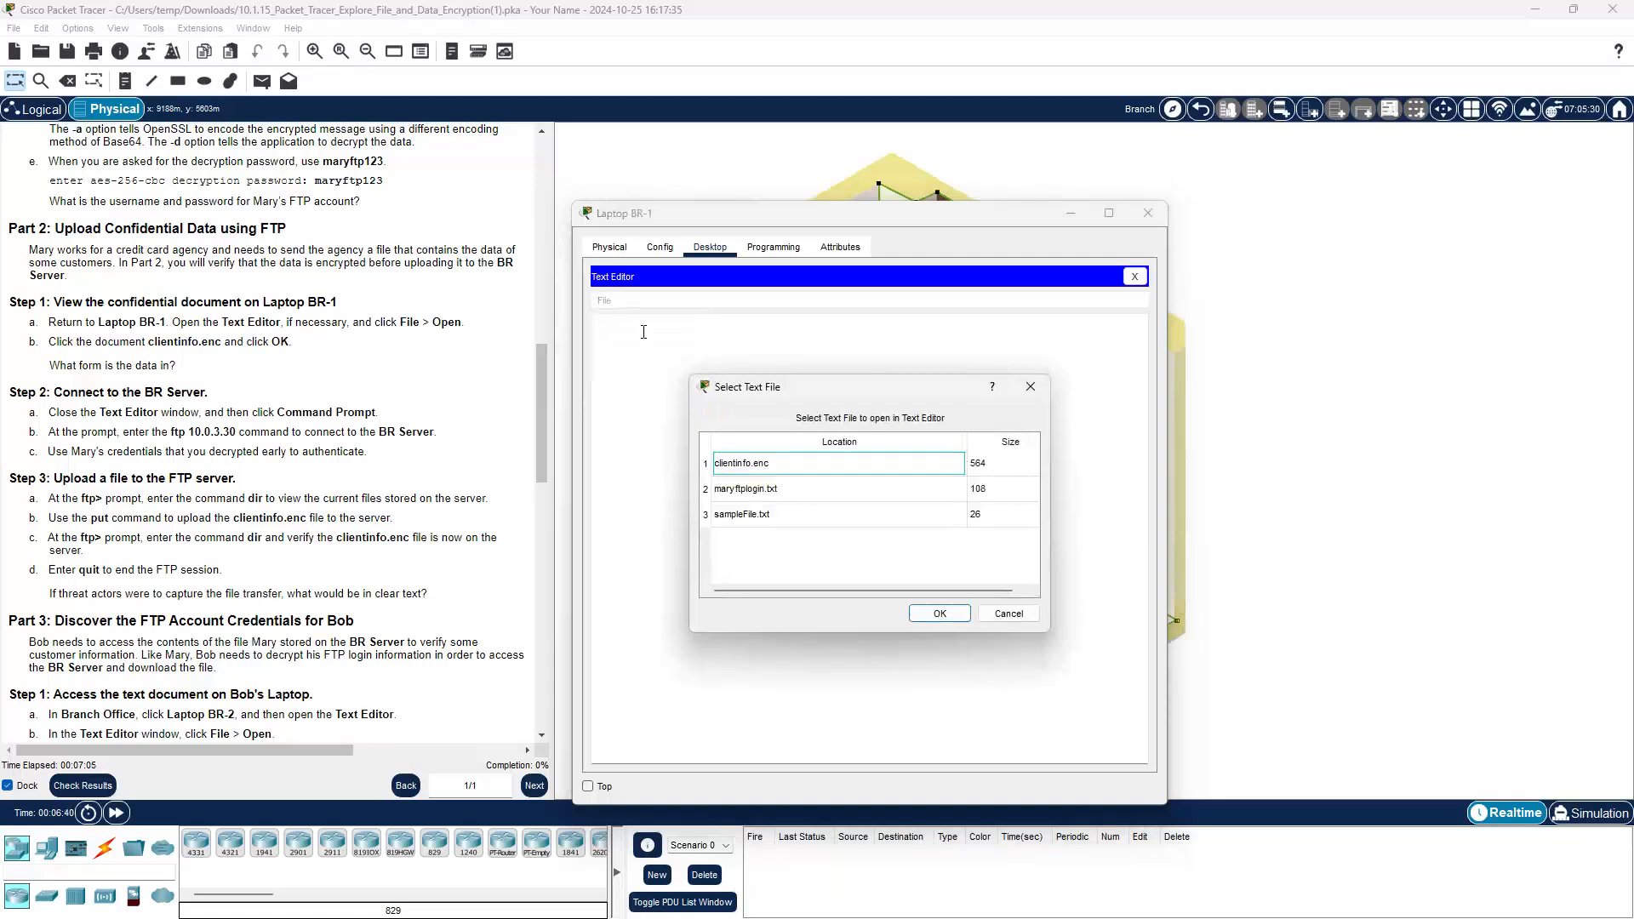
pyautogui.click(744, 468)
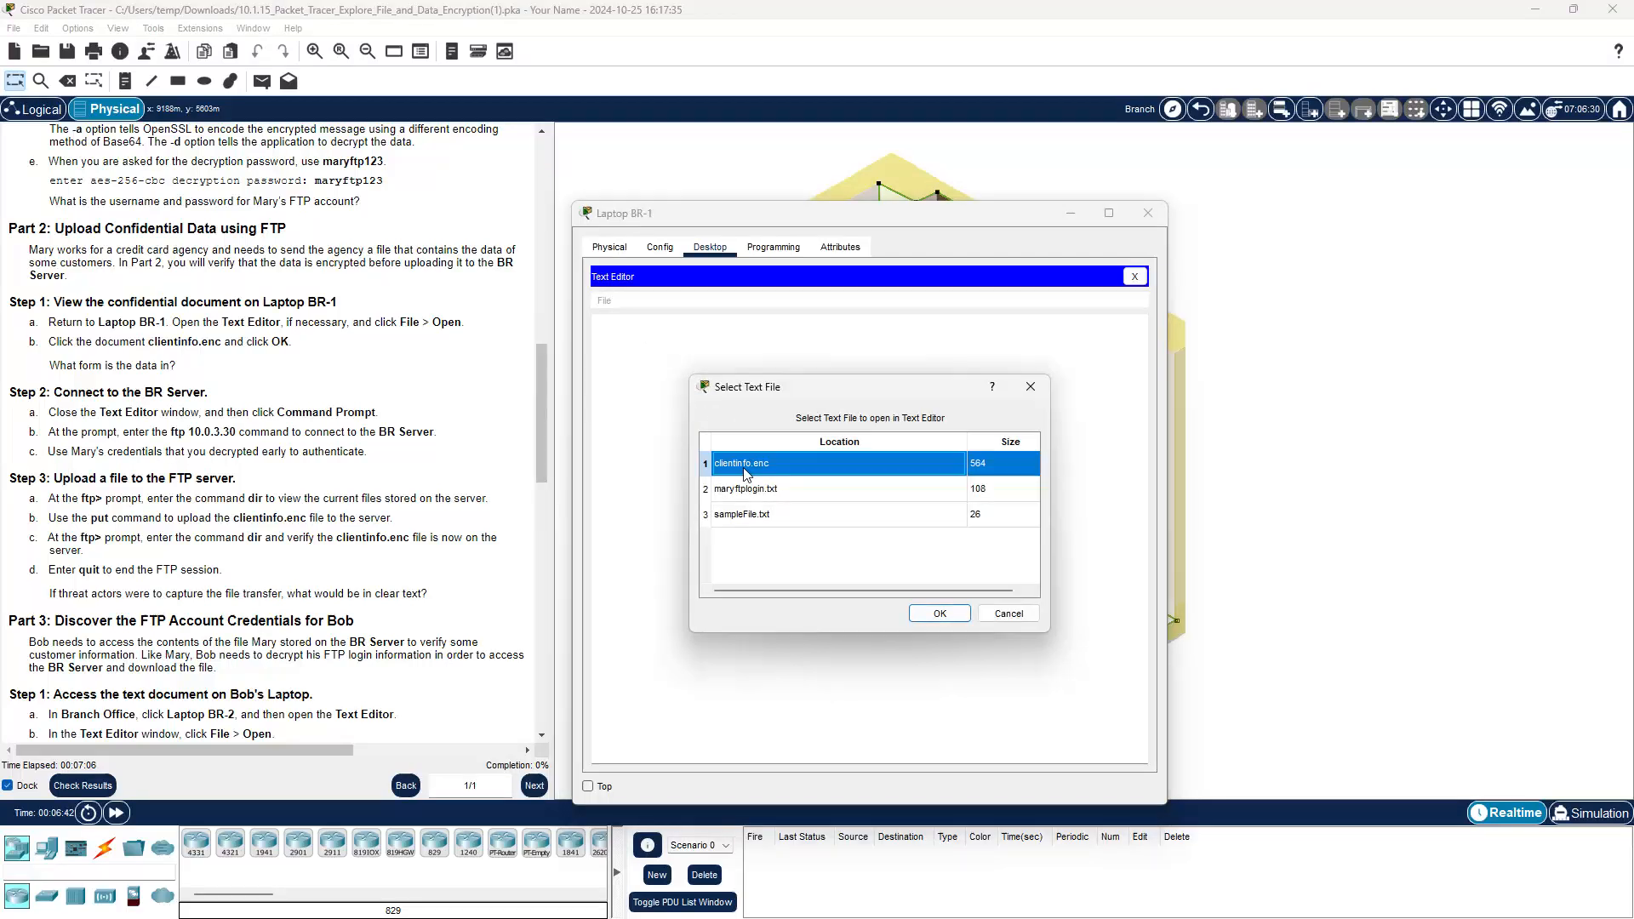
pyautogui.click(934, 613)
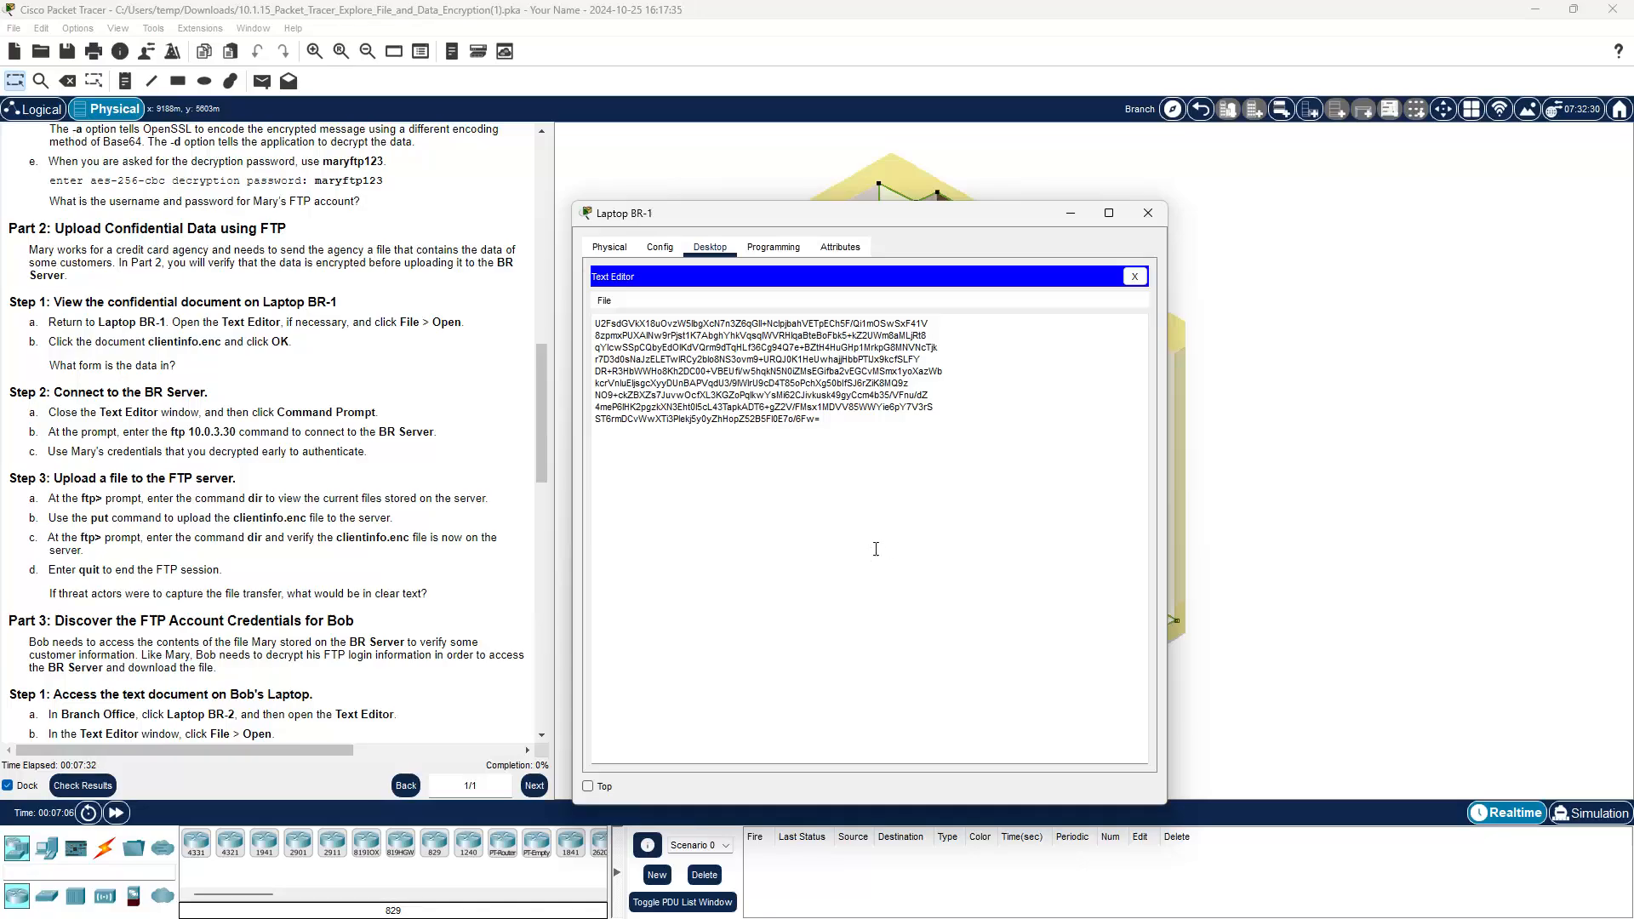
pyautogui.click(1133, 277)
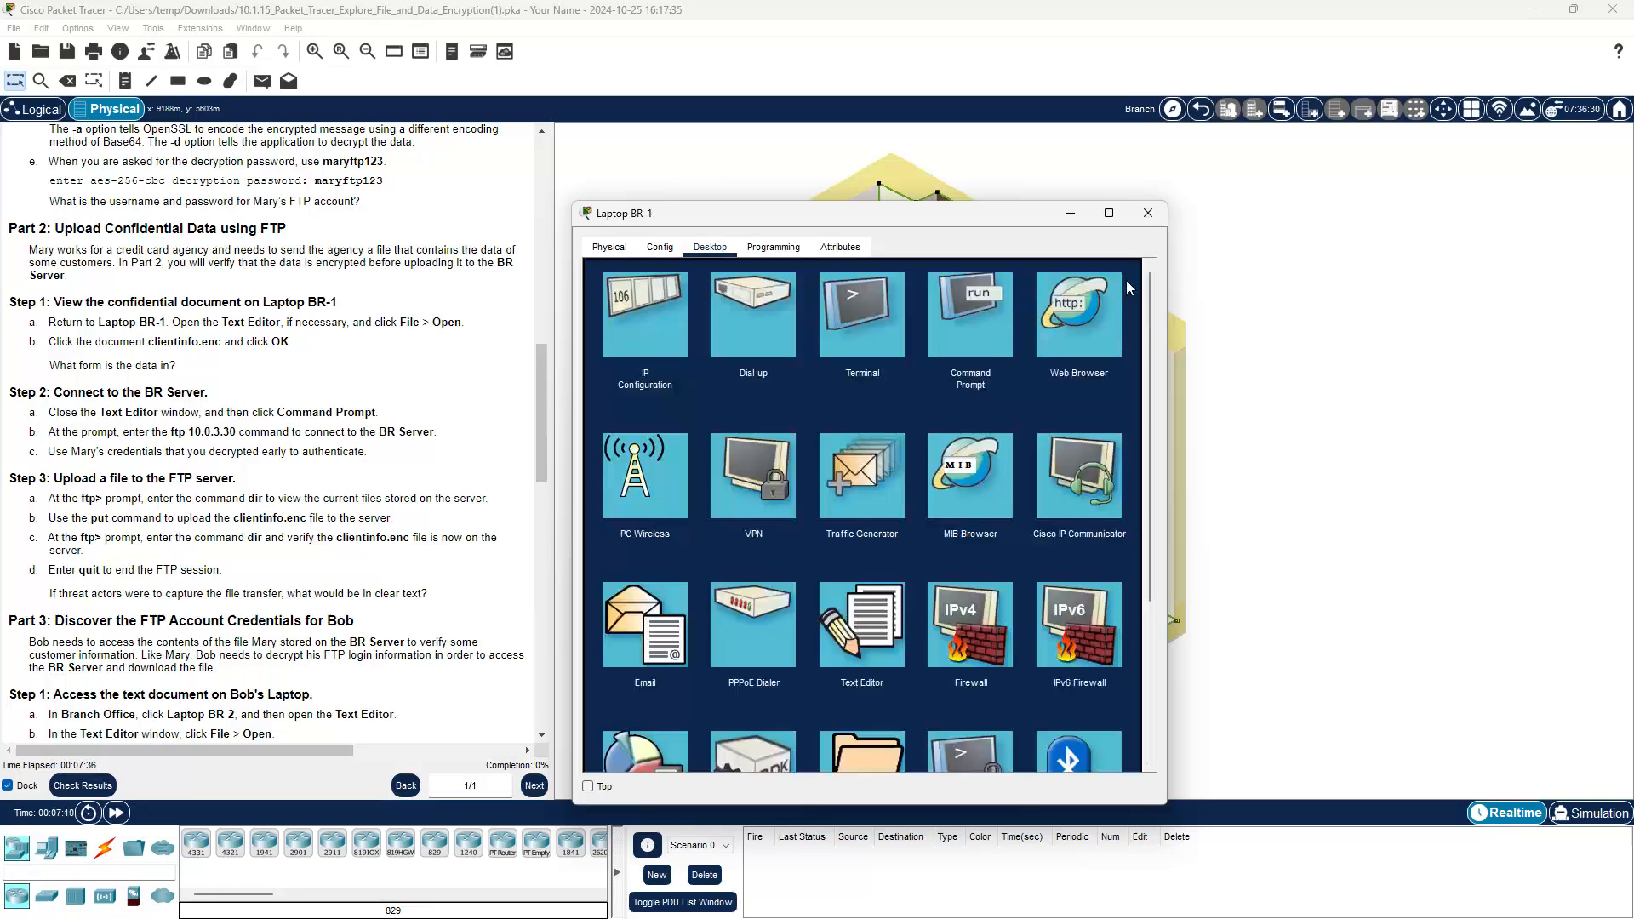
# Step: From the Command Prompt, log in to FTP server 10.0.3.30 with the decrypted credentials and run dir
pyautogui.click(975, 325)
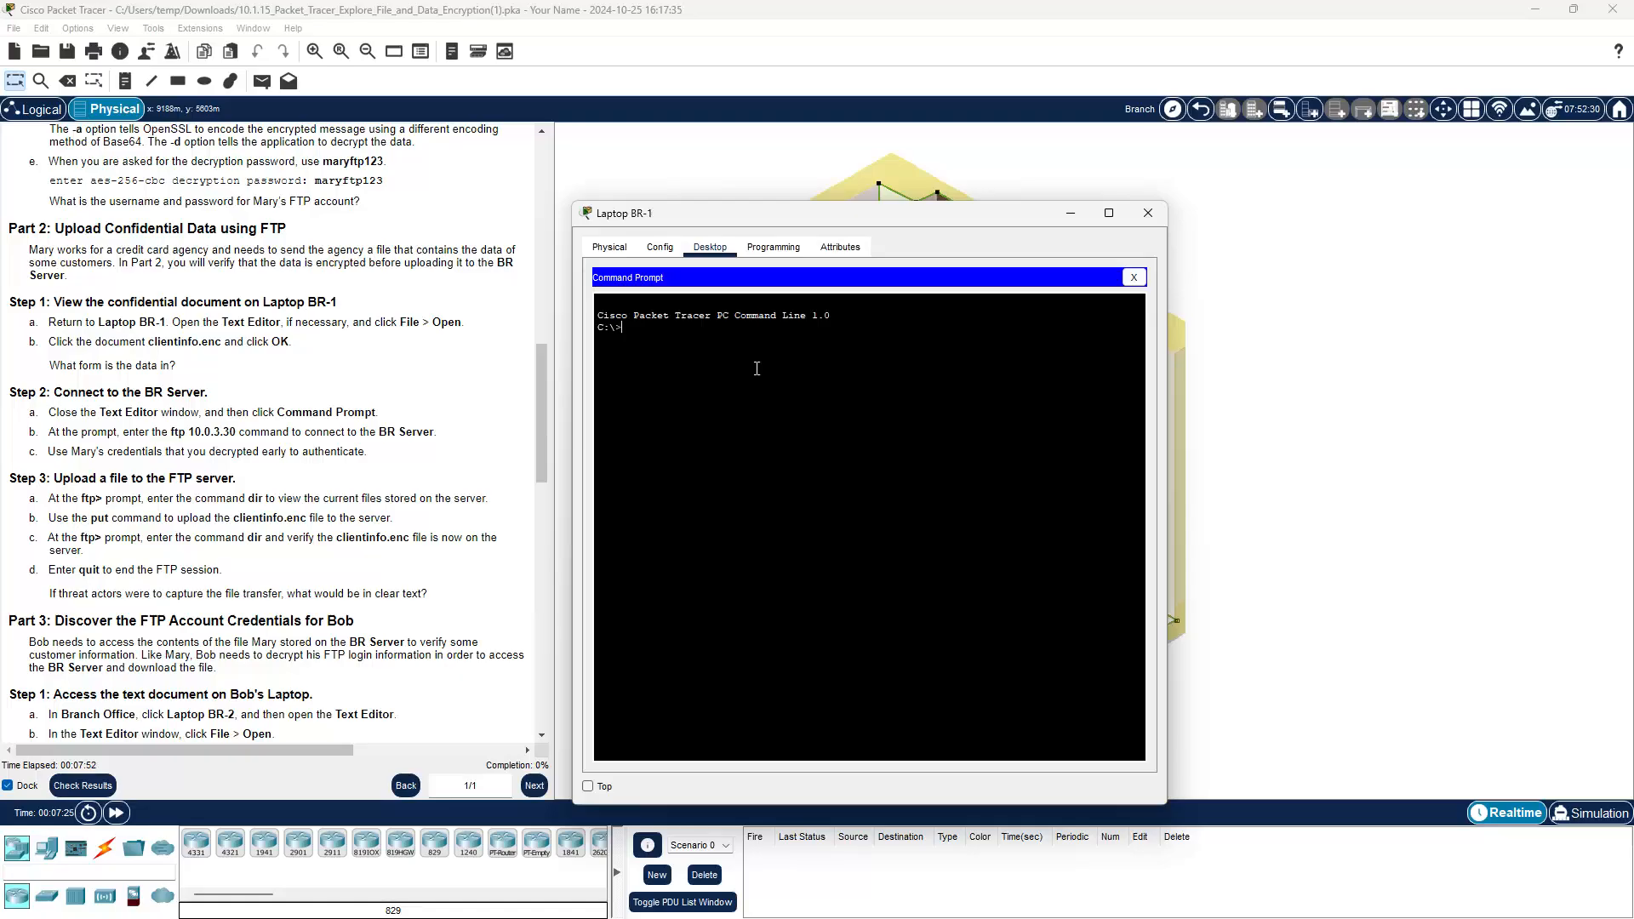
pyautogui.write('ftp 10.0.3.30')
pyautogui.press('Return')
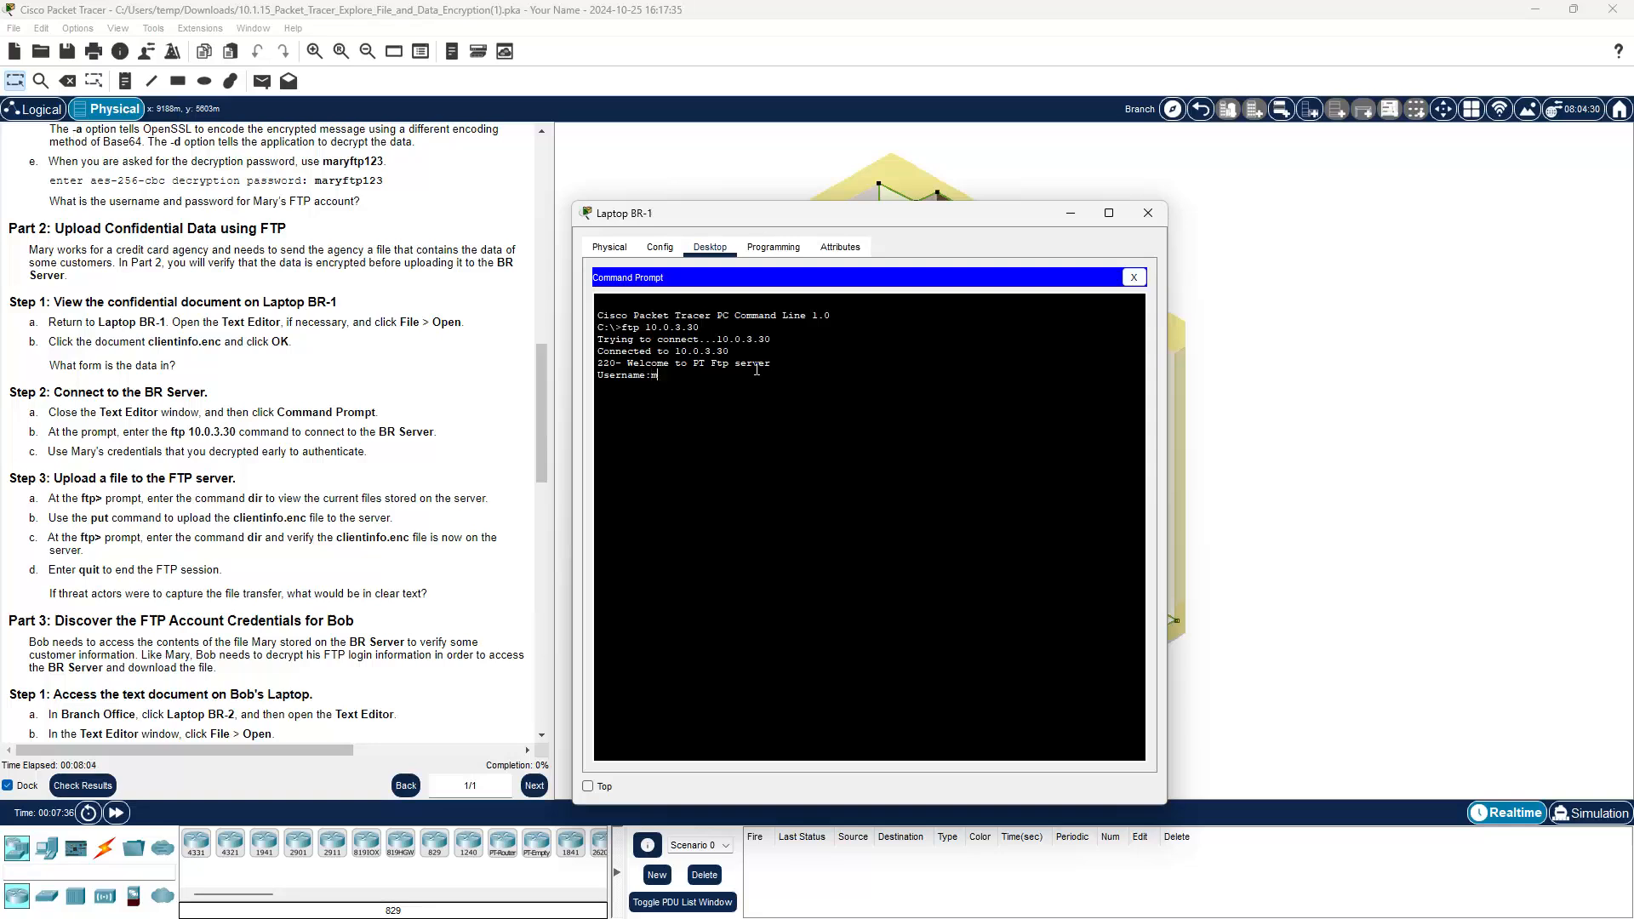
pyautogui.write('mary')
pyautogui.press('Return')
pyautogui.press('Return')
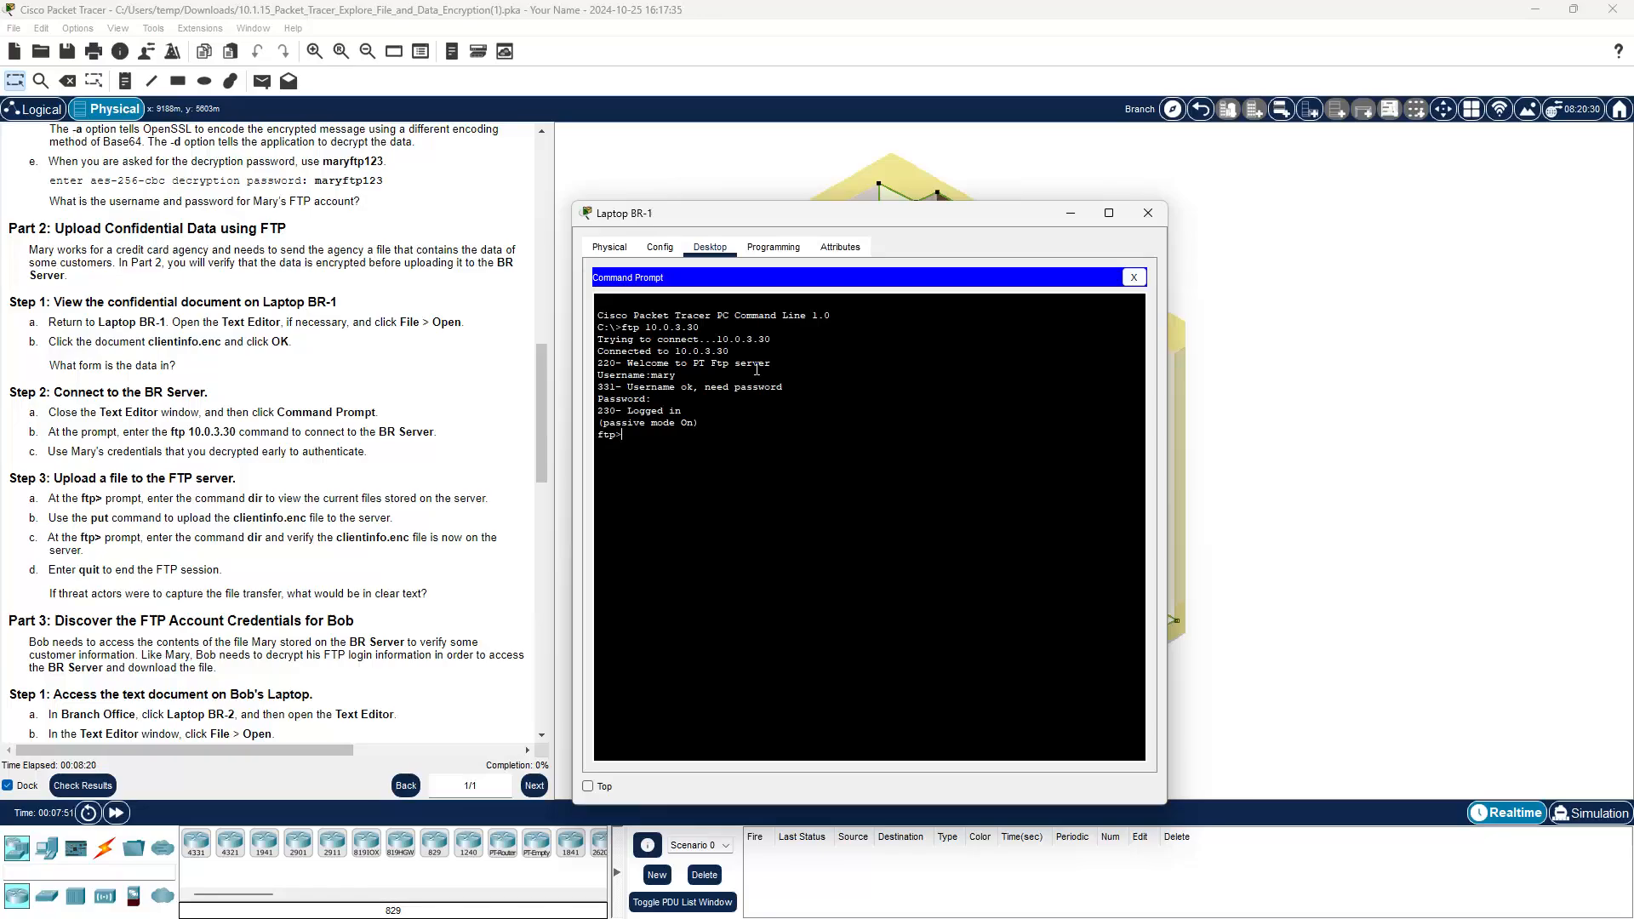
pyautogui.write('dir')
pyautogui.press('Return')
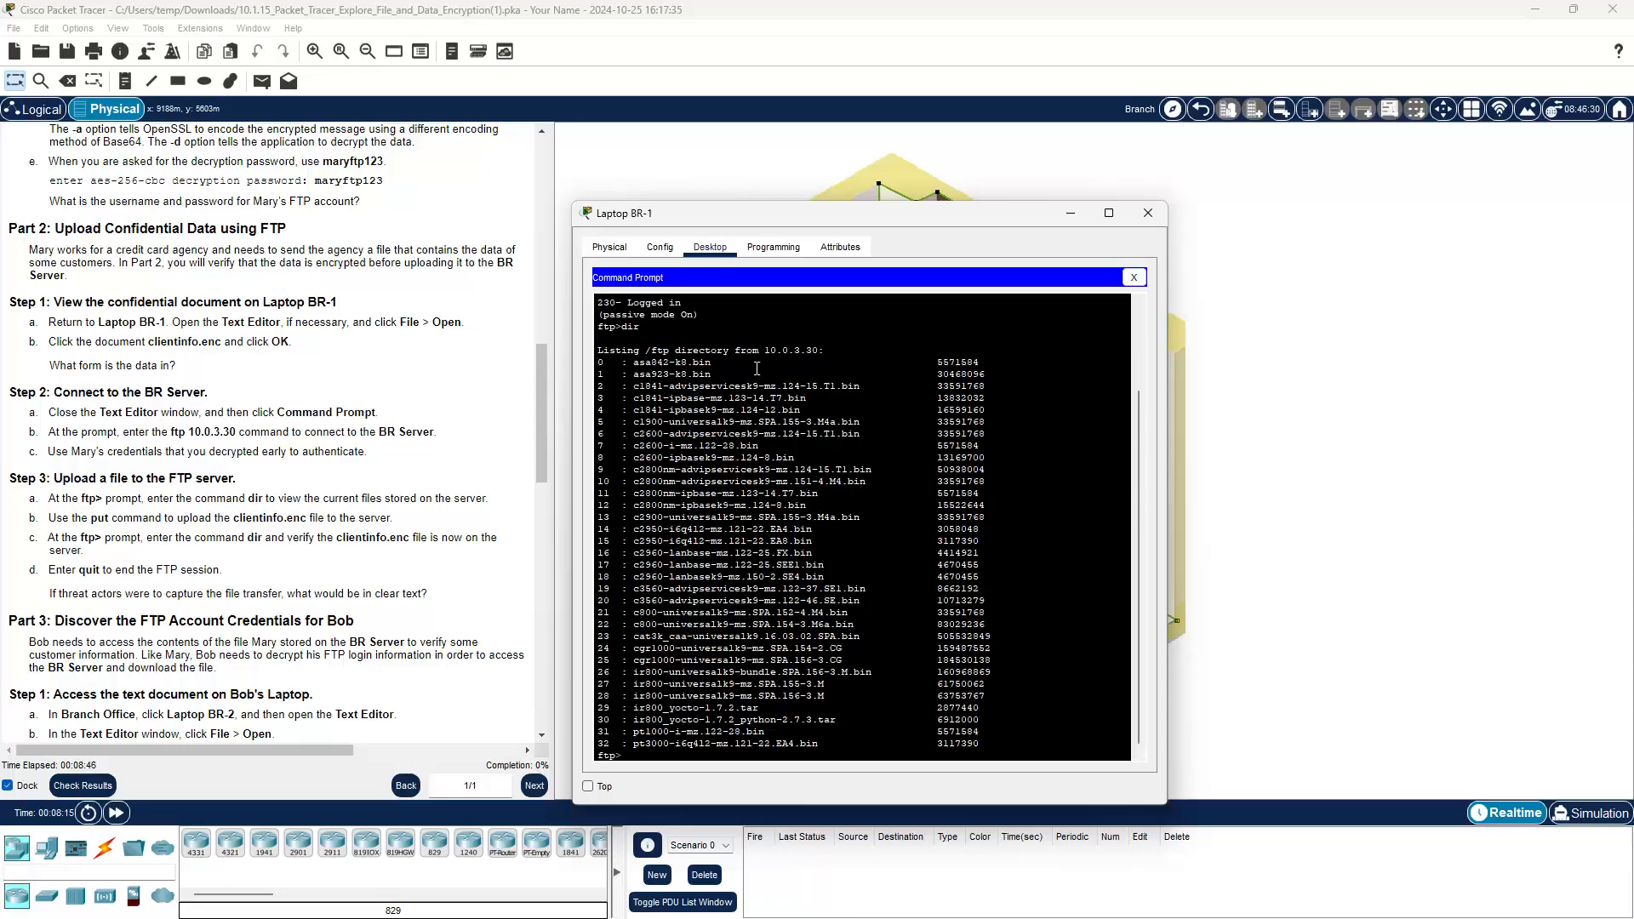
# Step: Upload clientinfo.enc with put, attempt exit, and close the Command Prompt
pyautogui.write('ut')
pyautogui.write('clientinfo.enc')
pyautogui.press('Return')
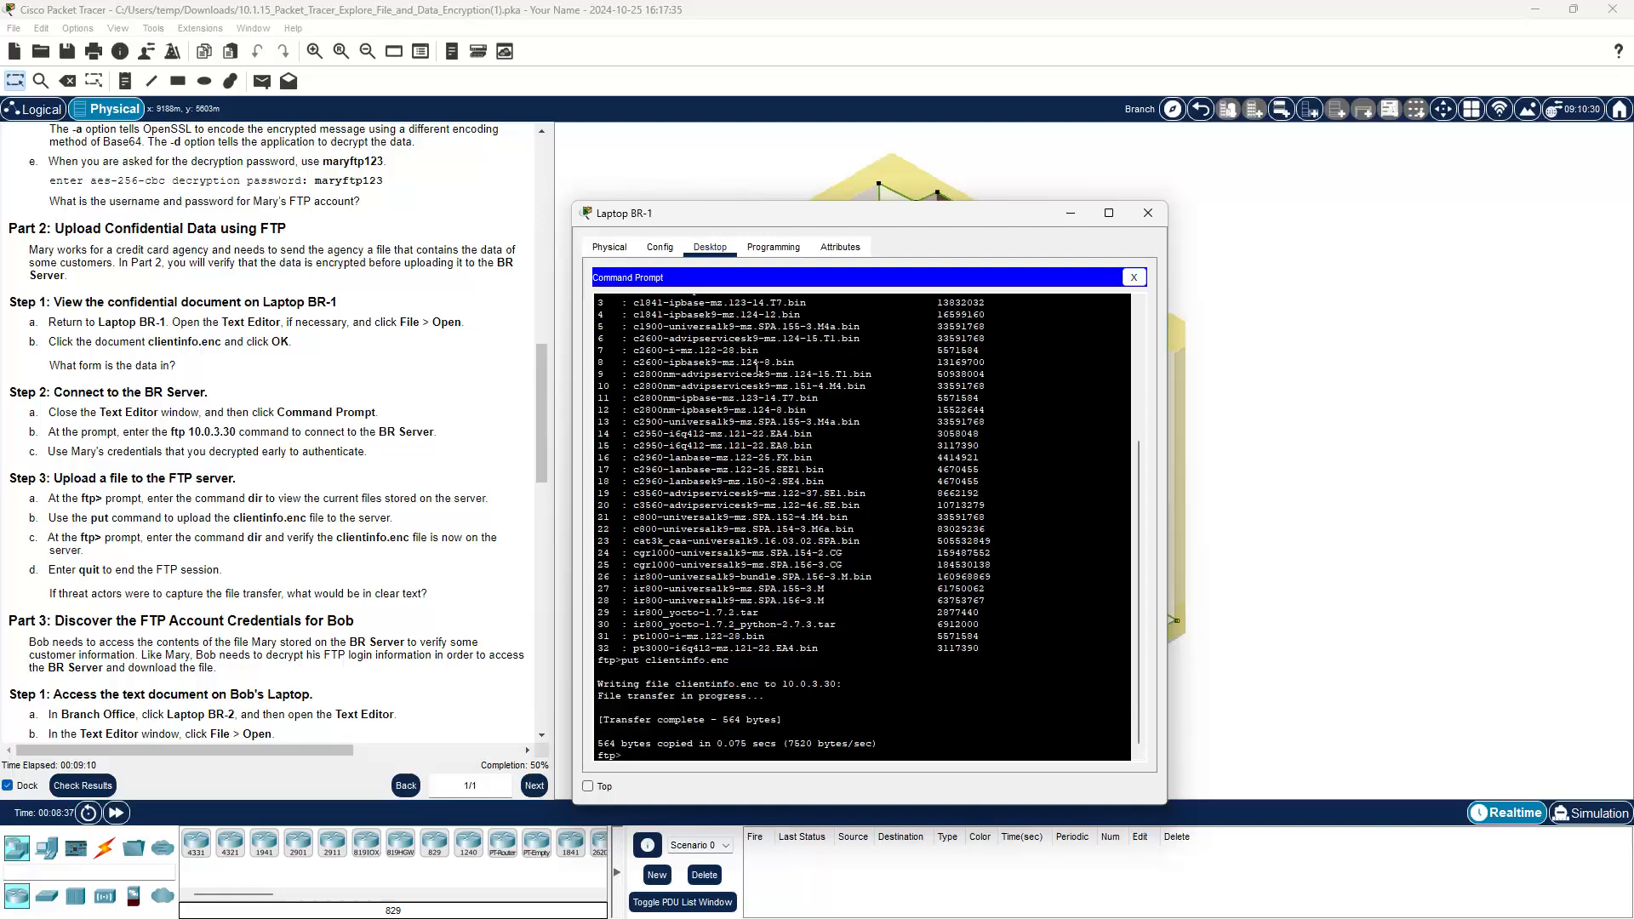
pyautogui.write('exit')
pyautogui.press('Return')
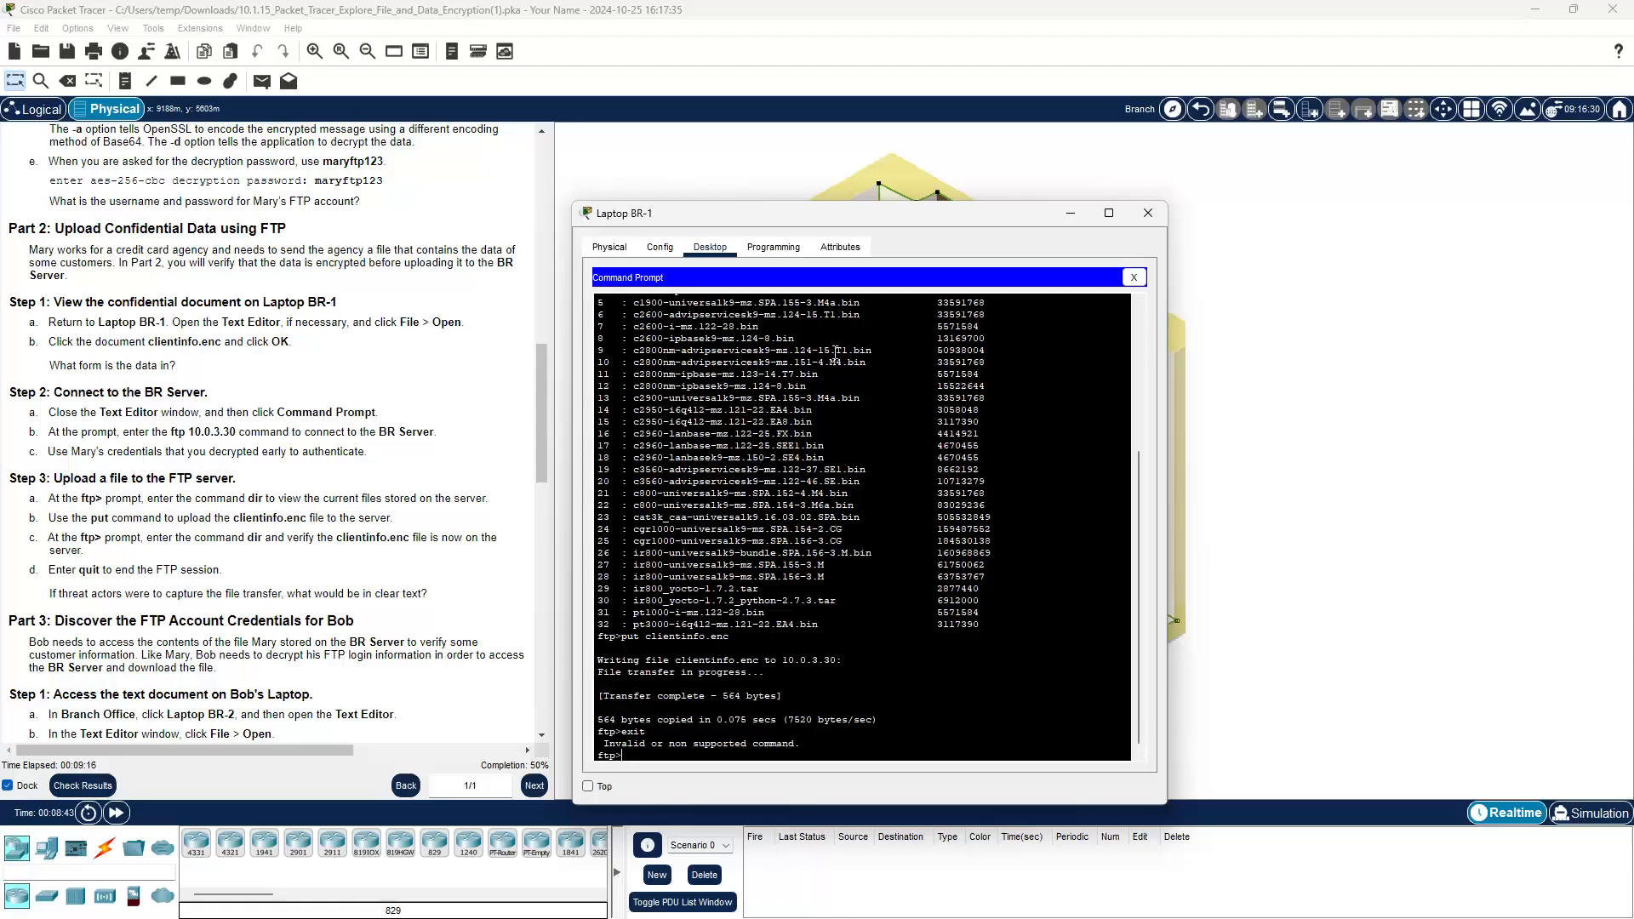
pyautogui.click(1133, 278)
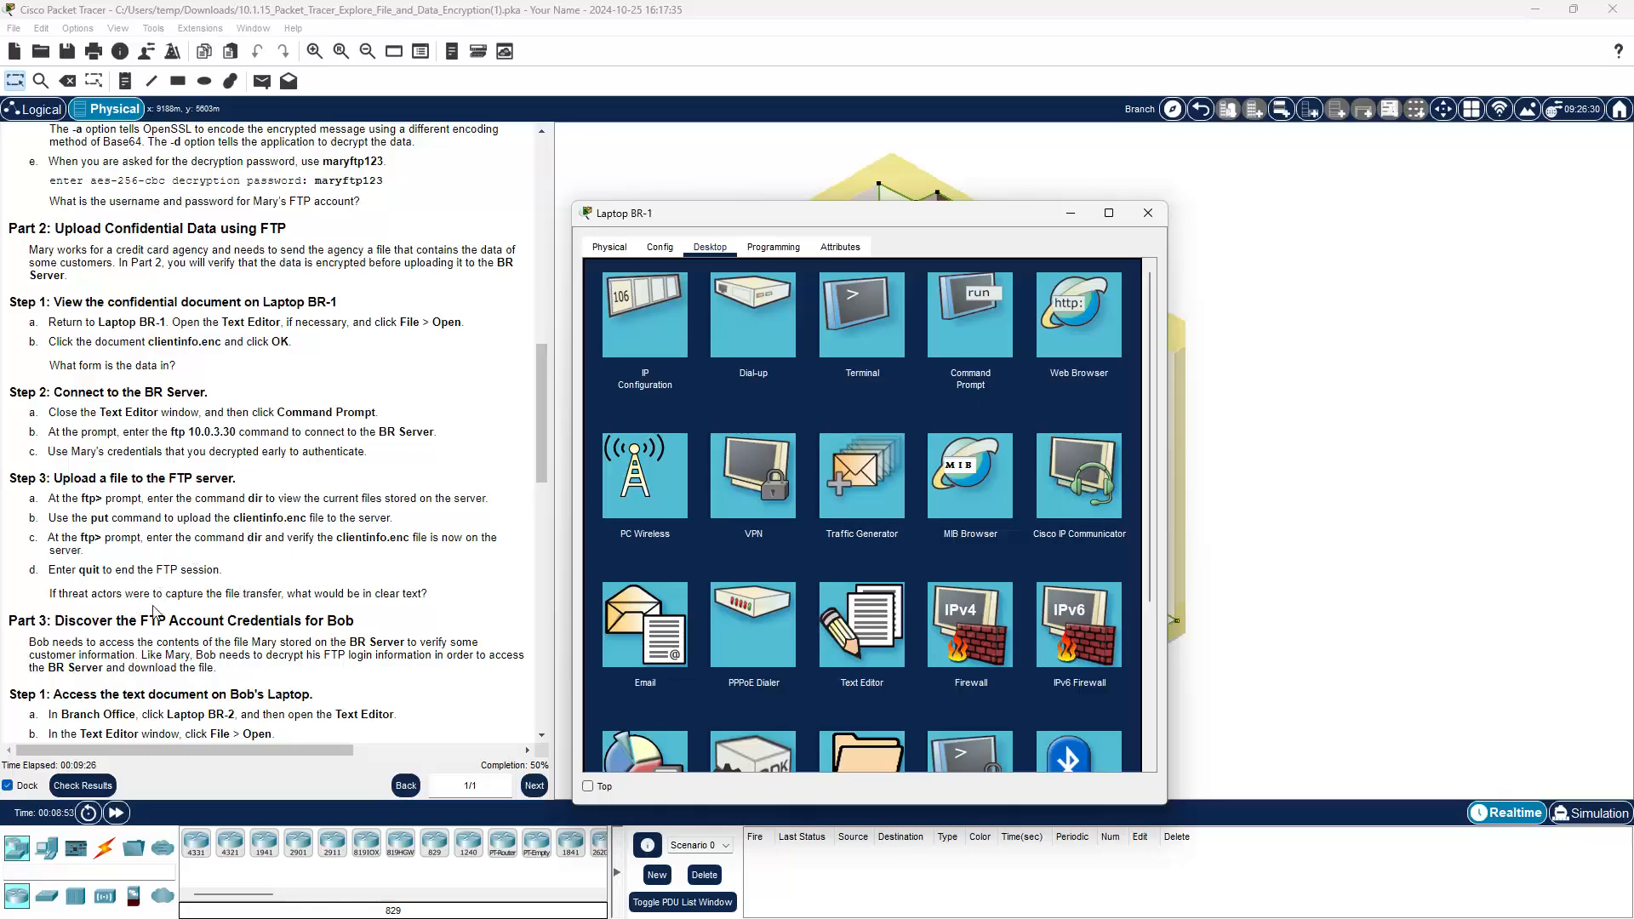
# Step: End Laptop BR-1's FTP session by entering quit at its command line
pyautogui.moveTo(97, 572); pyautogui.dragTo(80, 572)
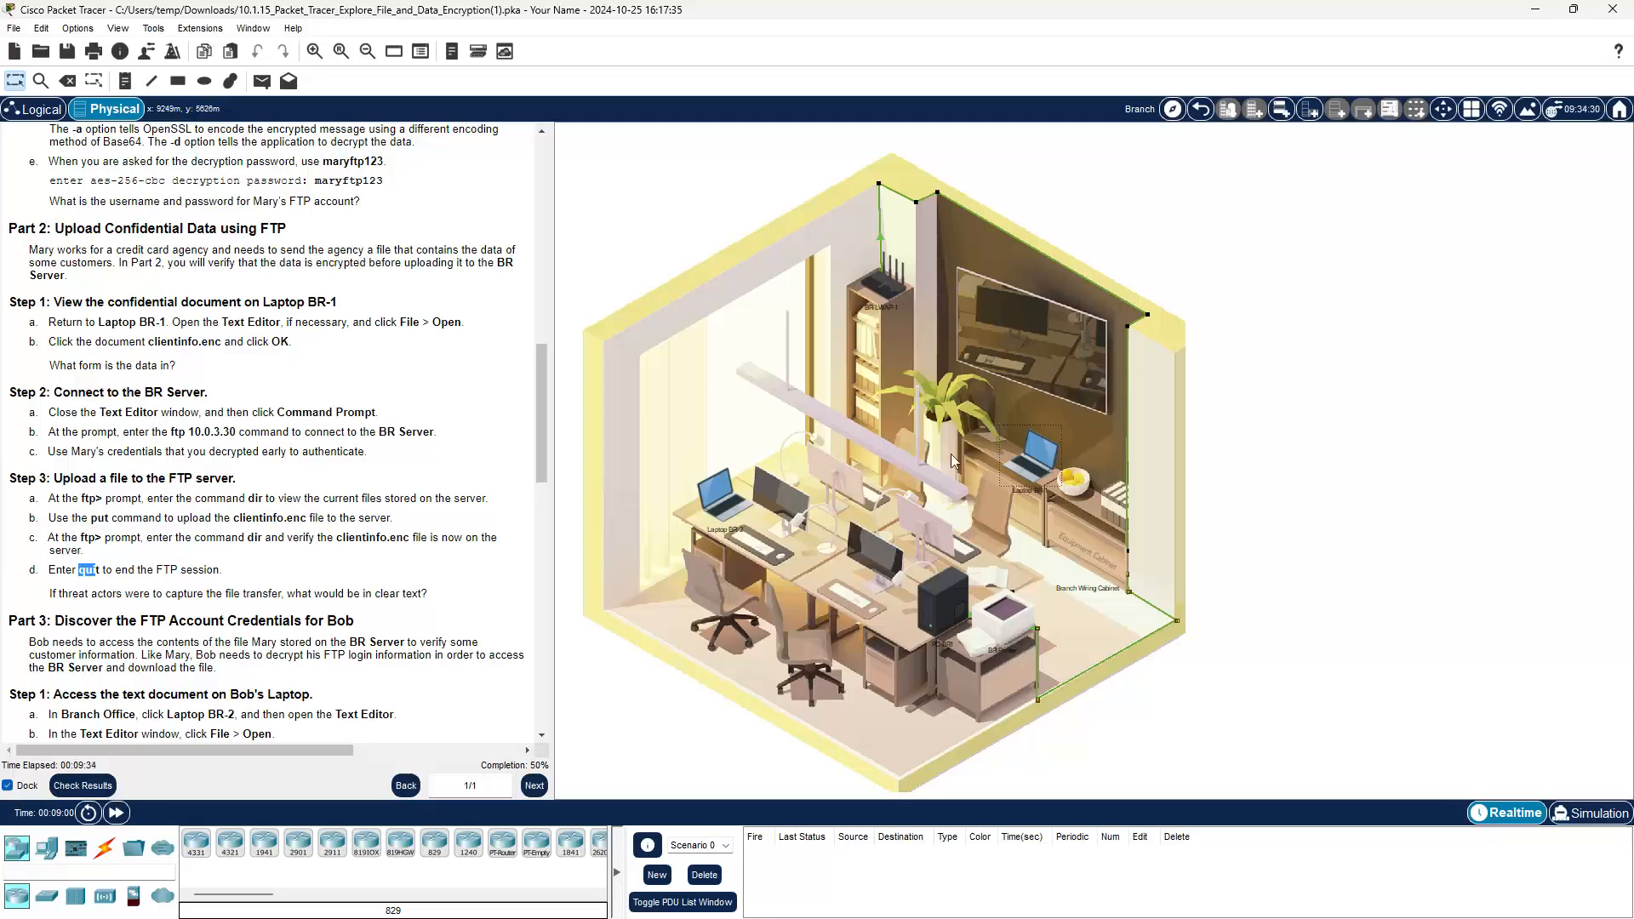
pyautogui.click(1032, 458)
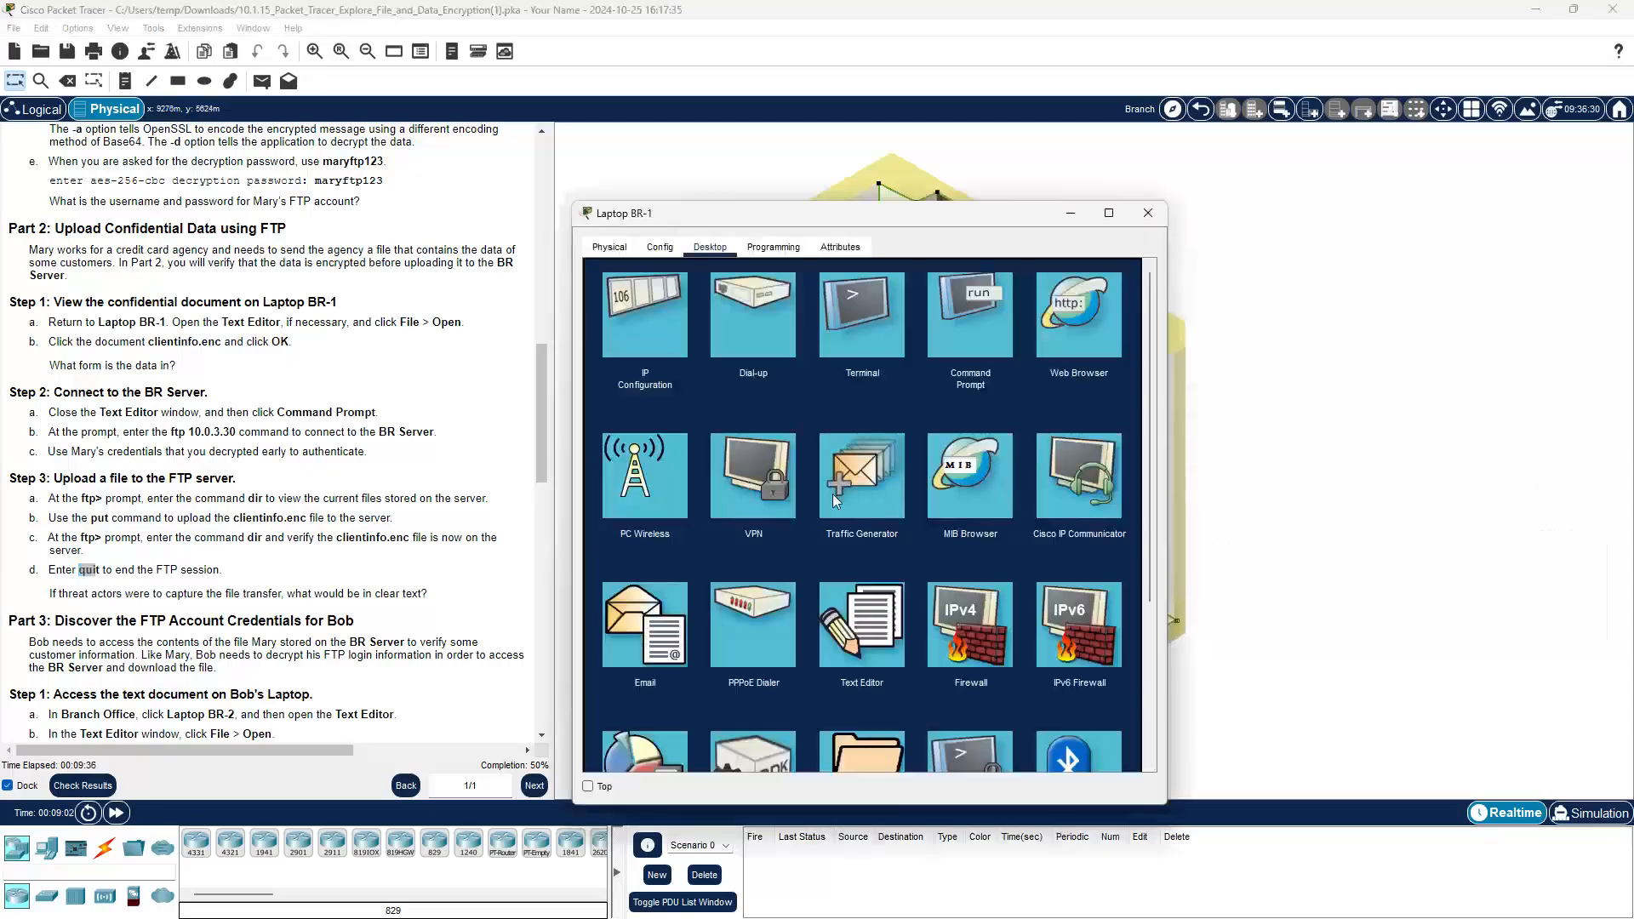
pyautogui.click(955, 335)
pyautogui.scroll(-2, 883, 511)
pyautogui.scroll(-5, 880, 517)
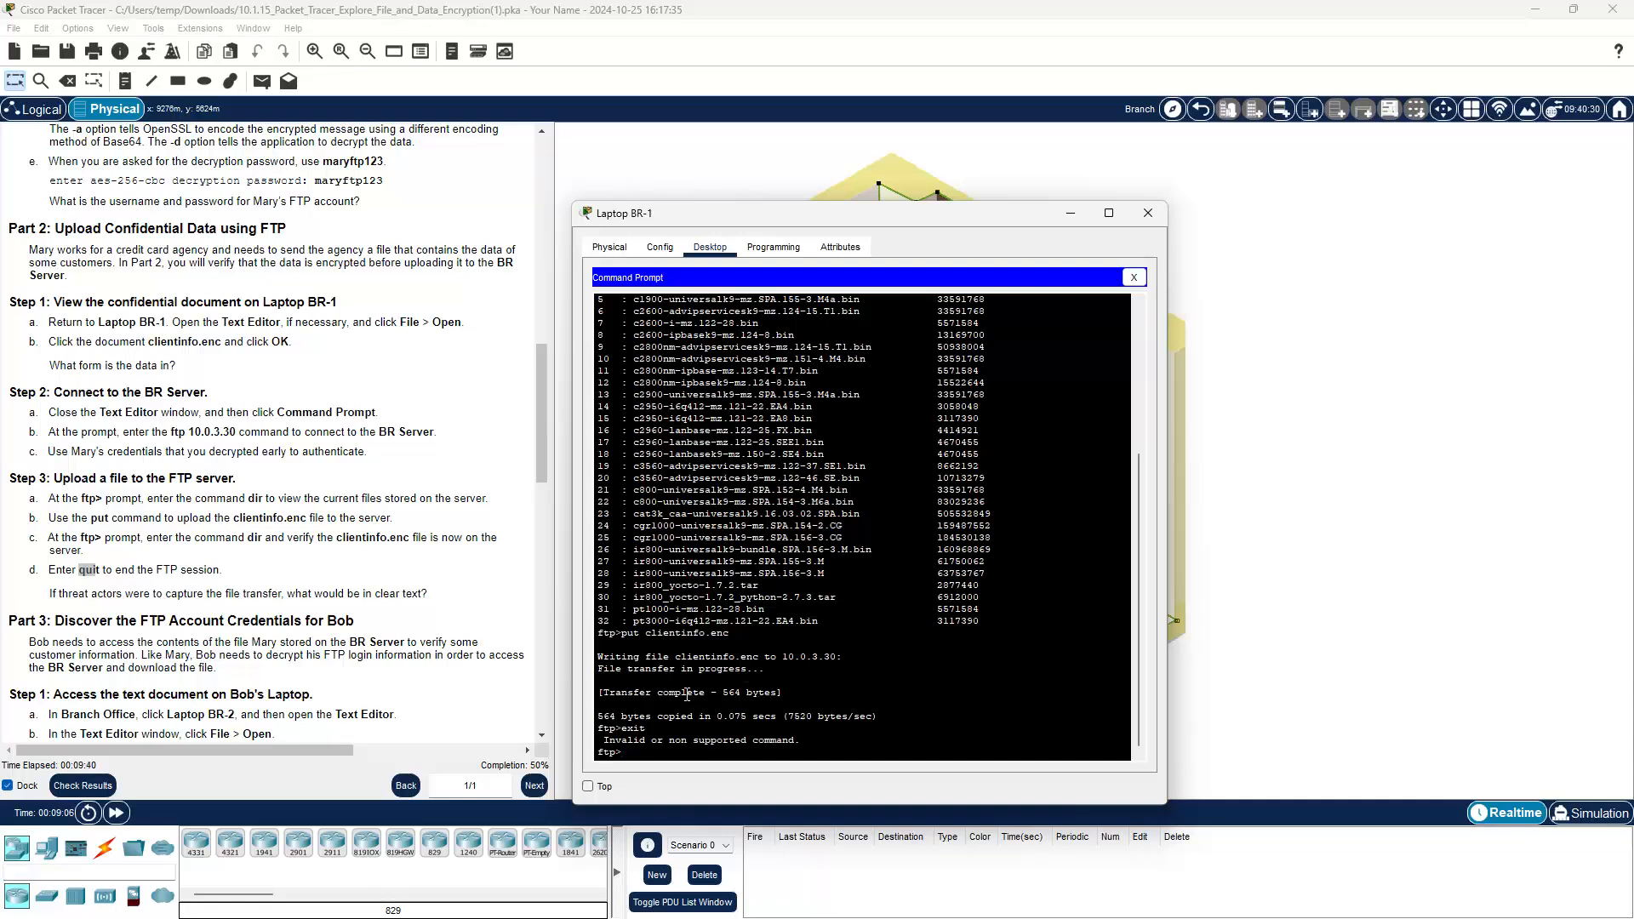
pyautogui.write('quit')
pyautogui.press('Return')
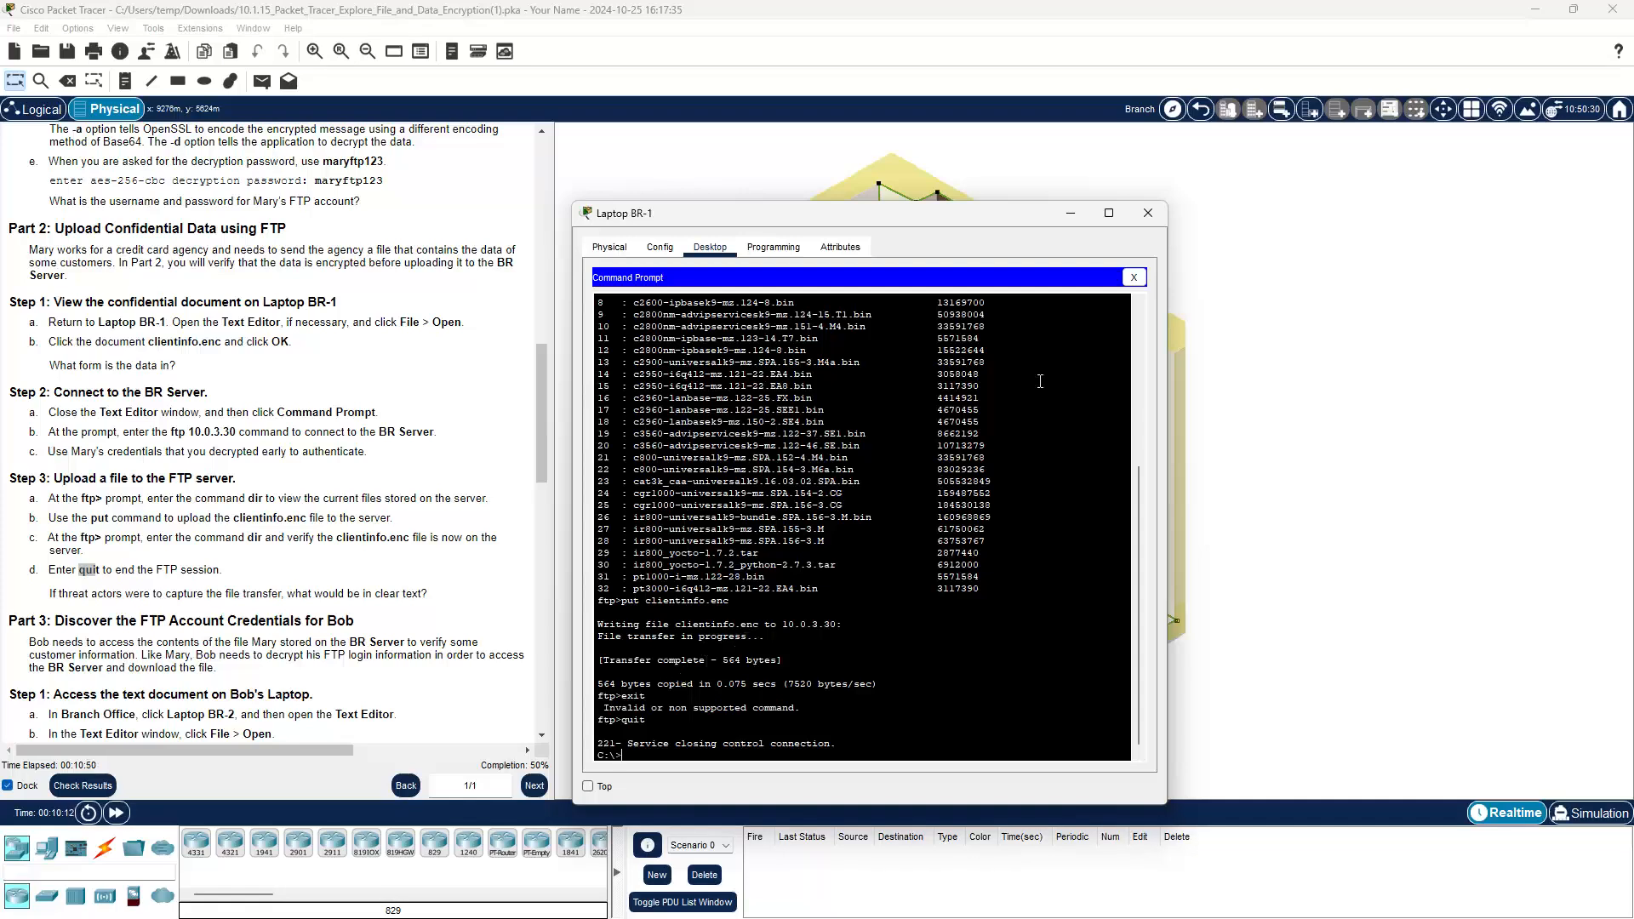
# Step: Close Laptop BR-1's Command Prompt and device window to return to the branch office
pyautogui.click(1134, 277)
pyautogui.click(1147, 212)
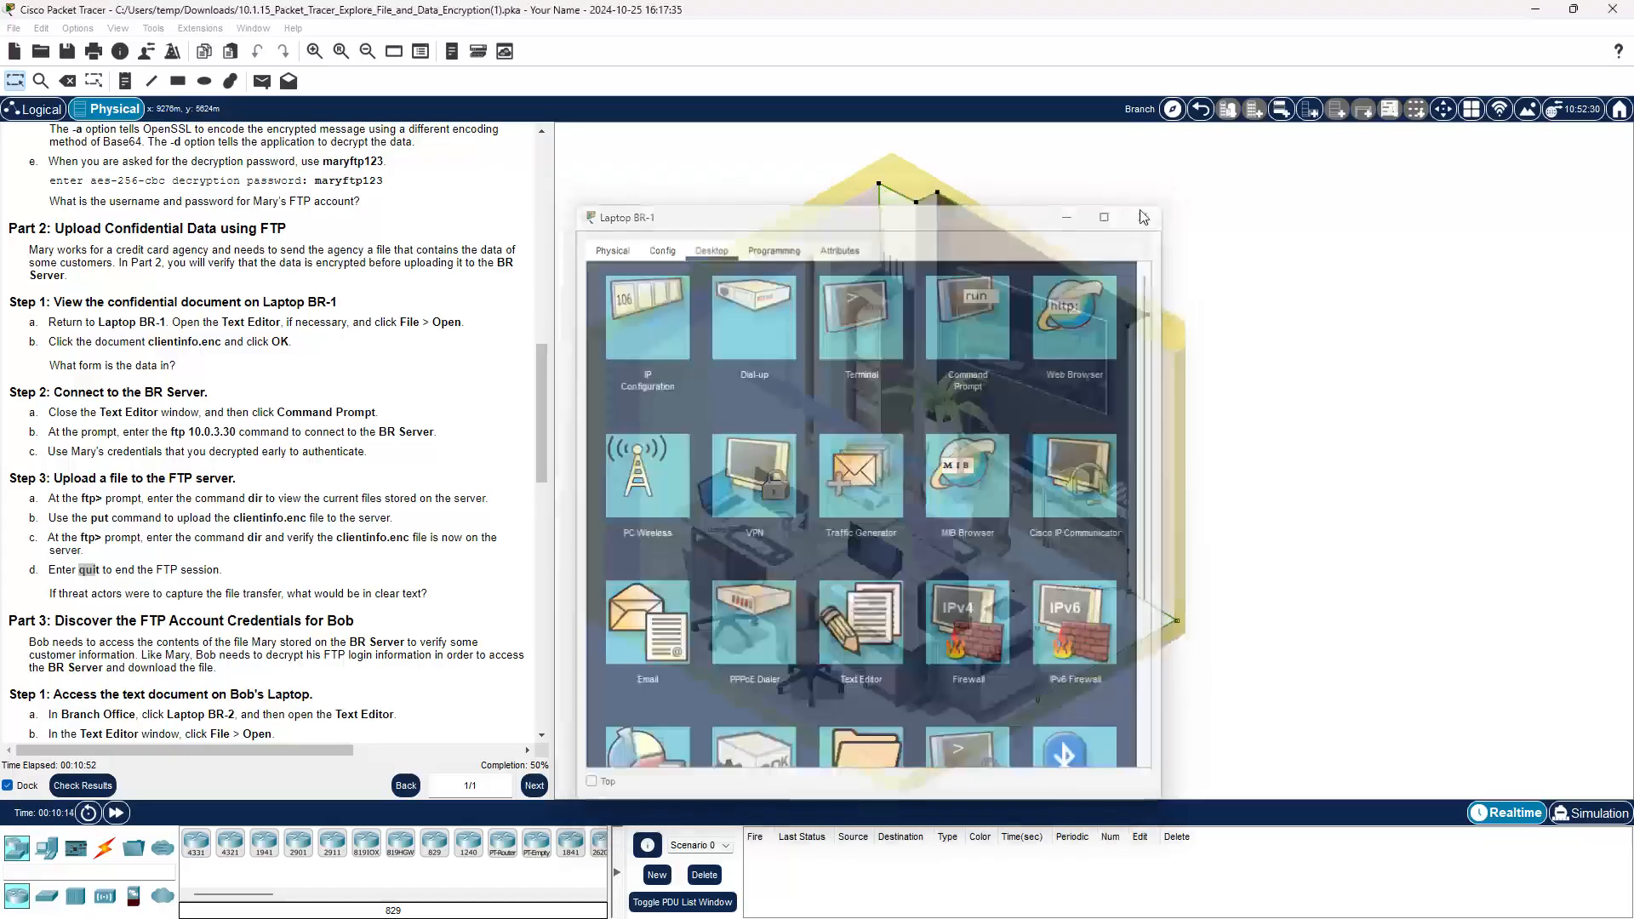
pyautogui.scroll(-7, 297, 626)
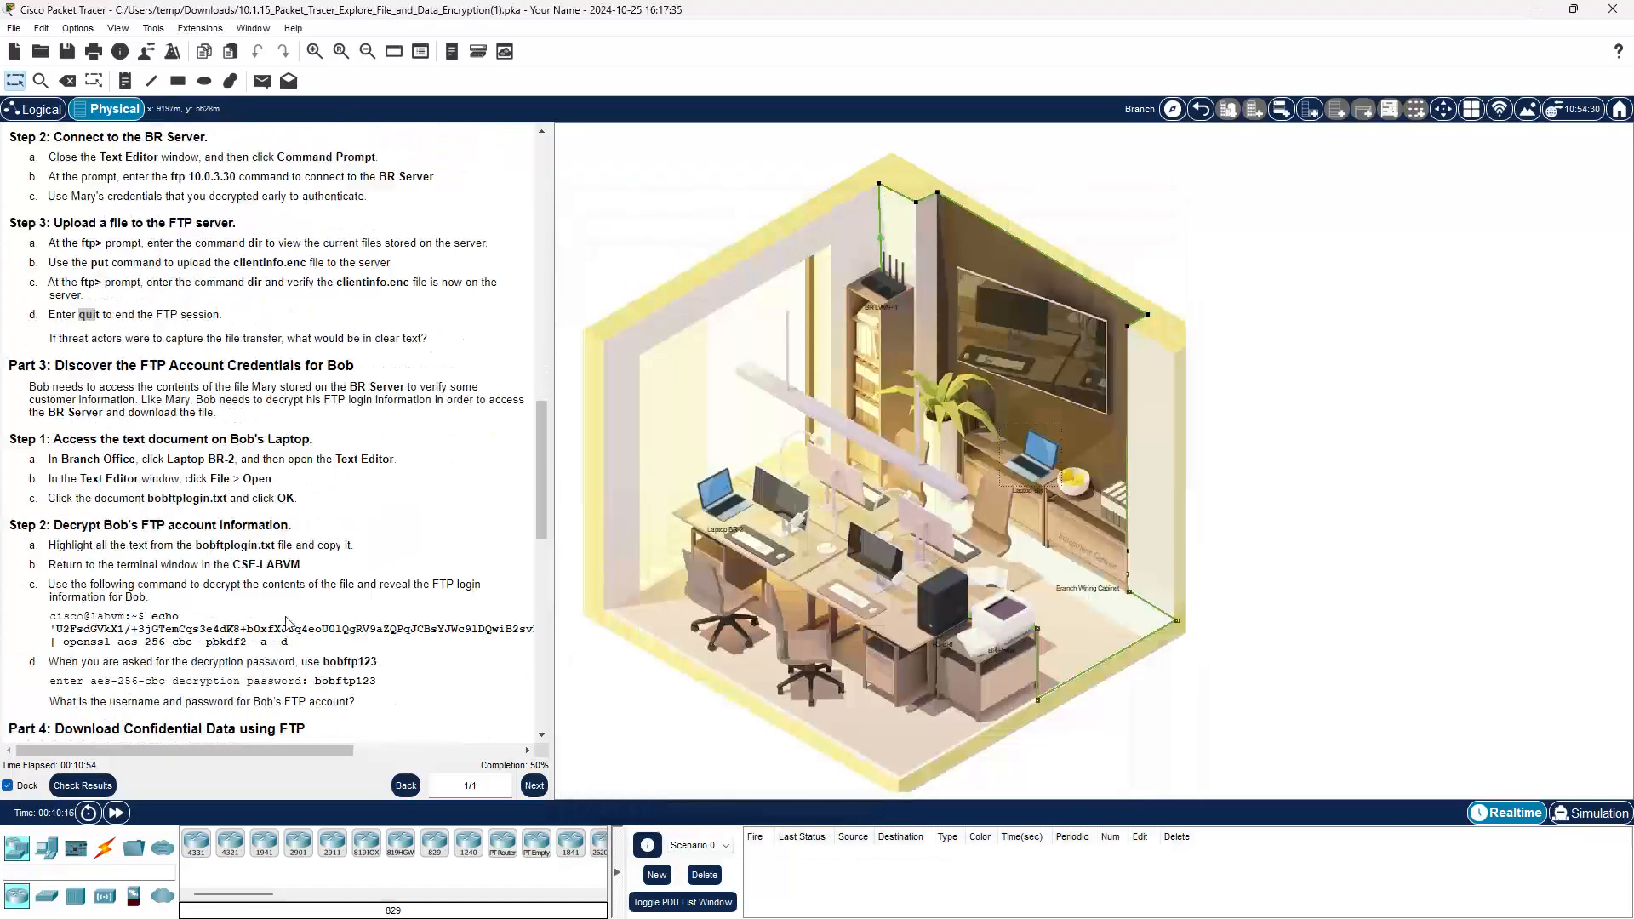
# Step: Scroll the instructions to Part 3 and open Laptop BR-2's device window
pyautogui.scroll(-1, 287, 624)
pyautogui.moveTo(45, 233); pyautogui.dragTo(276, 265)
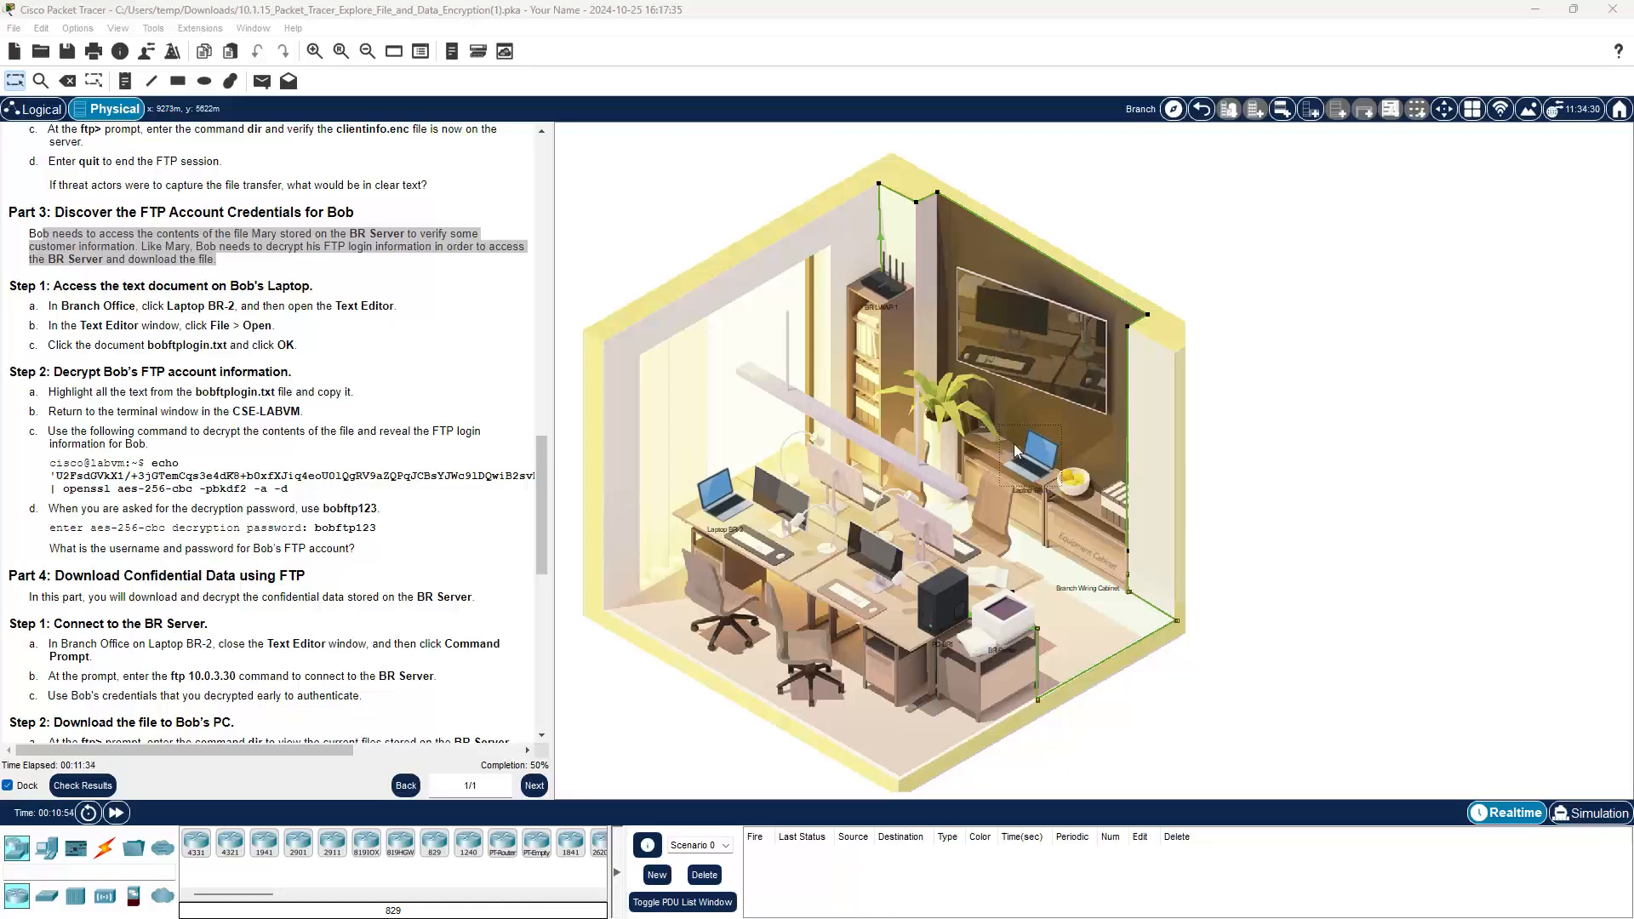
pyautogui.click(719, 503)
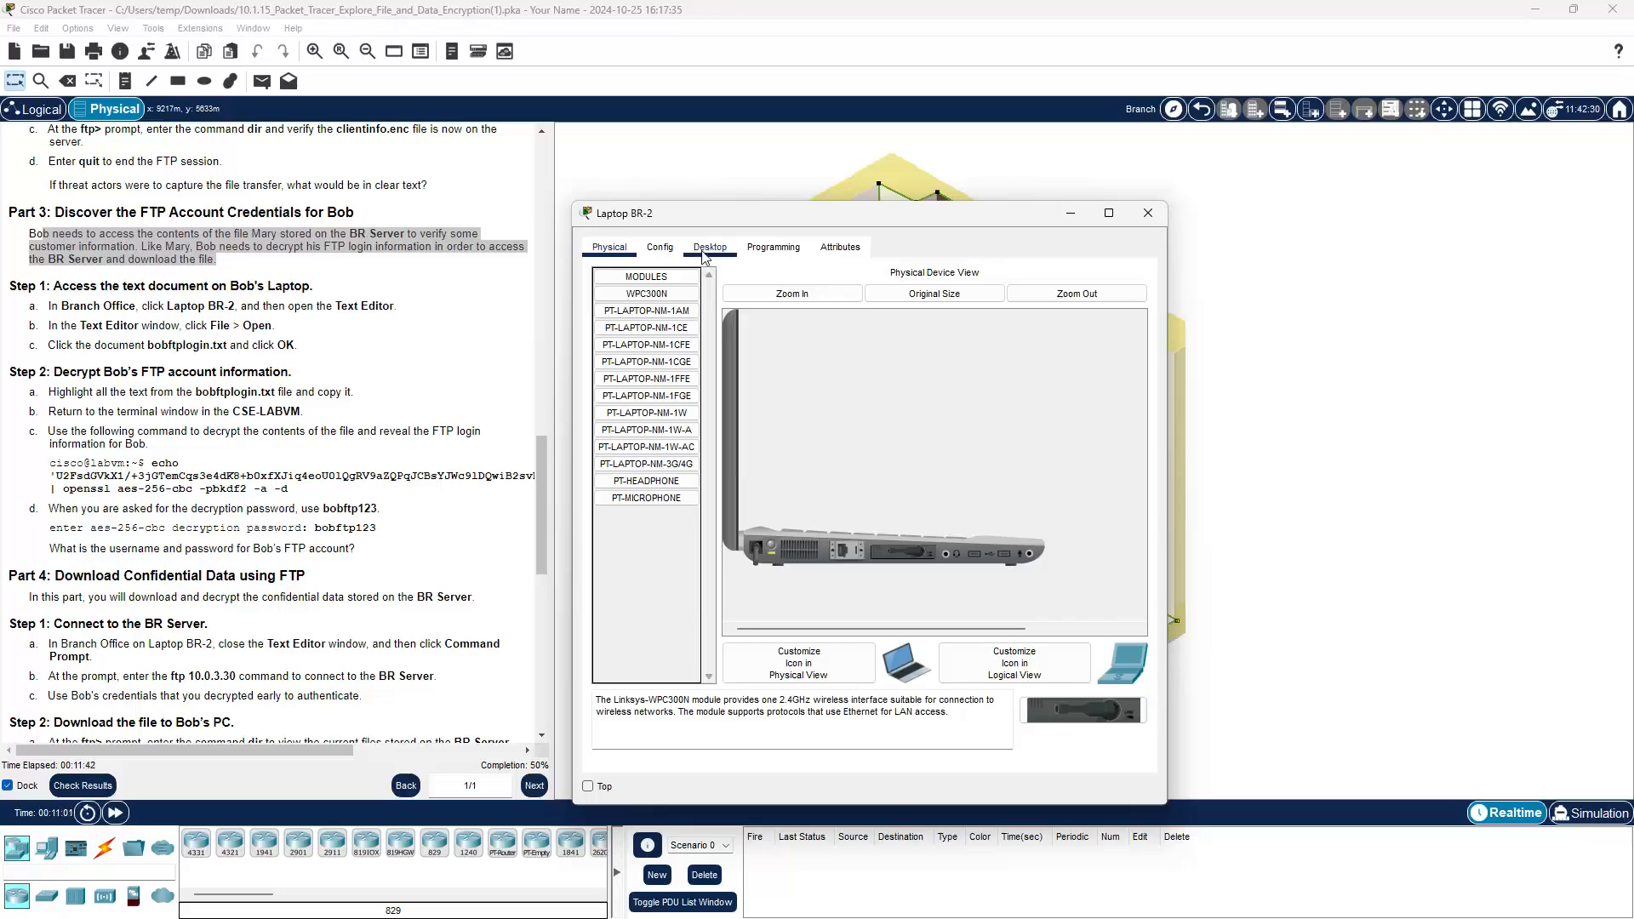
# Step: Open bobftplogin.txt in Laptop BR-2's Text Editor to view its encrypted text
pyautogui.click(703, 252)
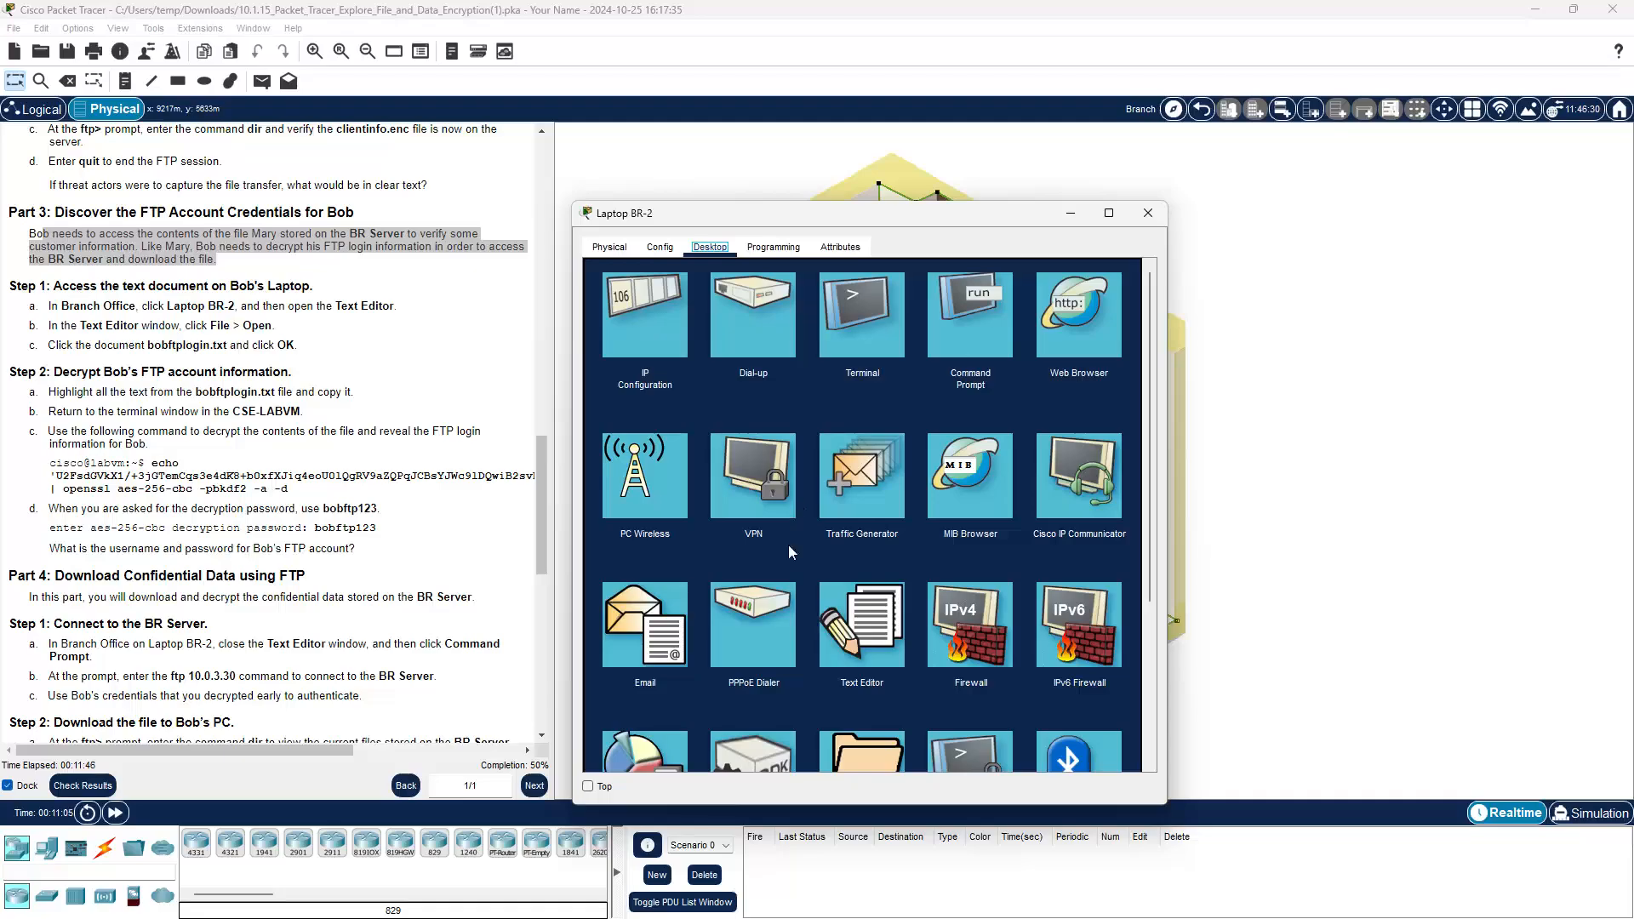
pyautogui.click(869, 660)
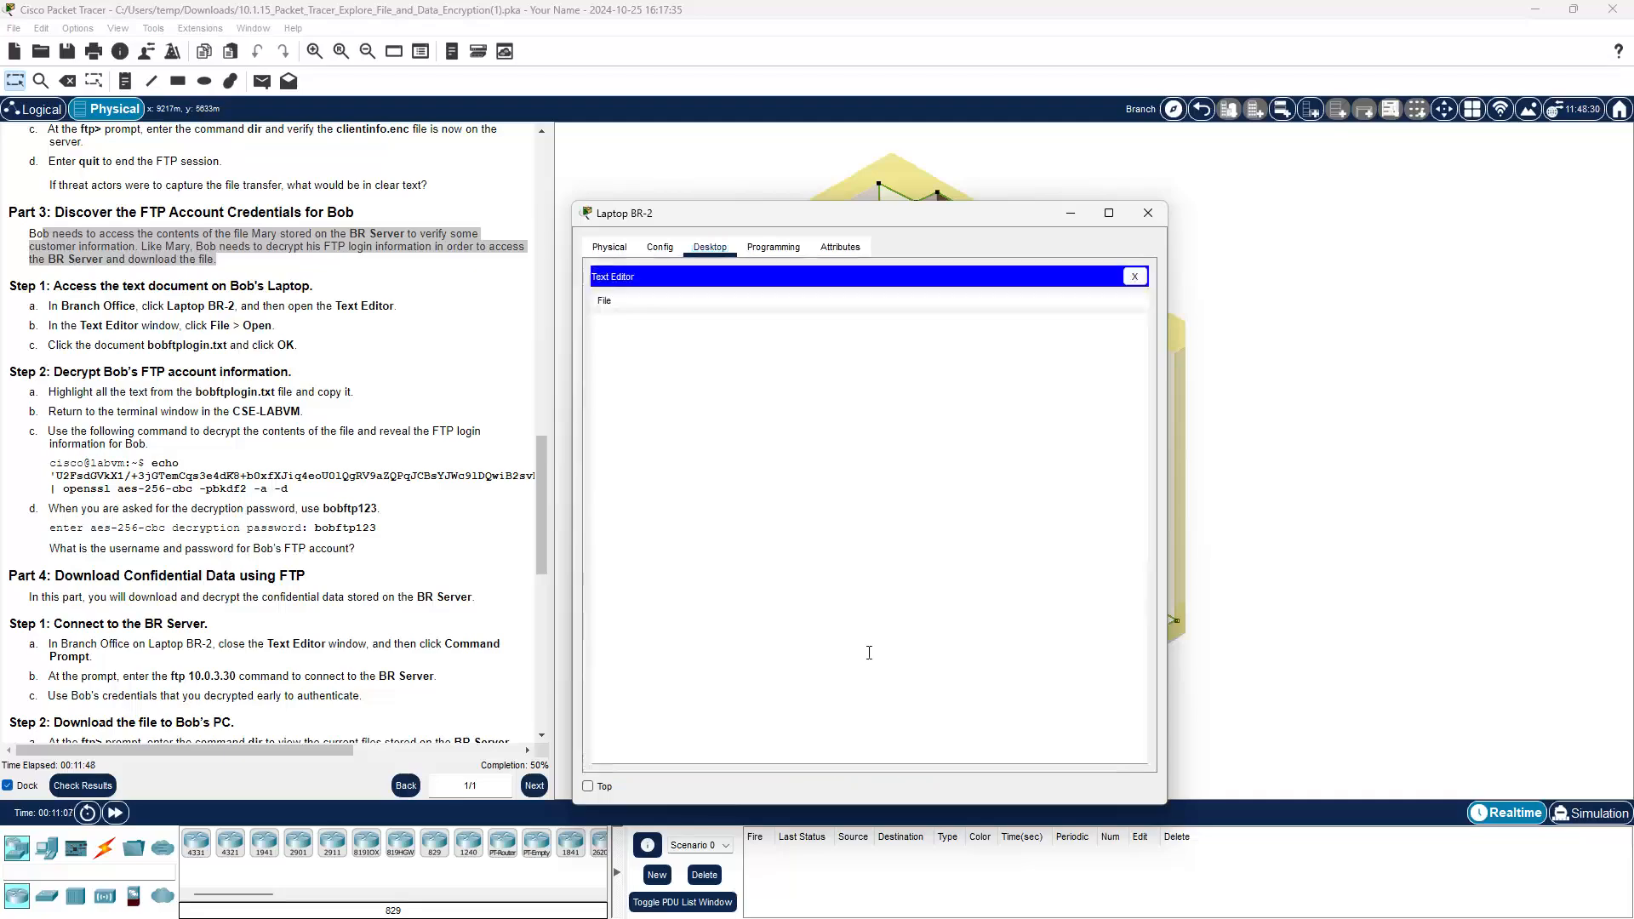
pyautogui.click(605, 301)
pyautogui.click(616, 343)
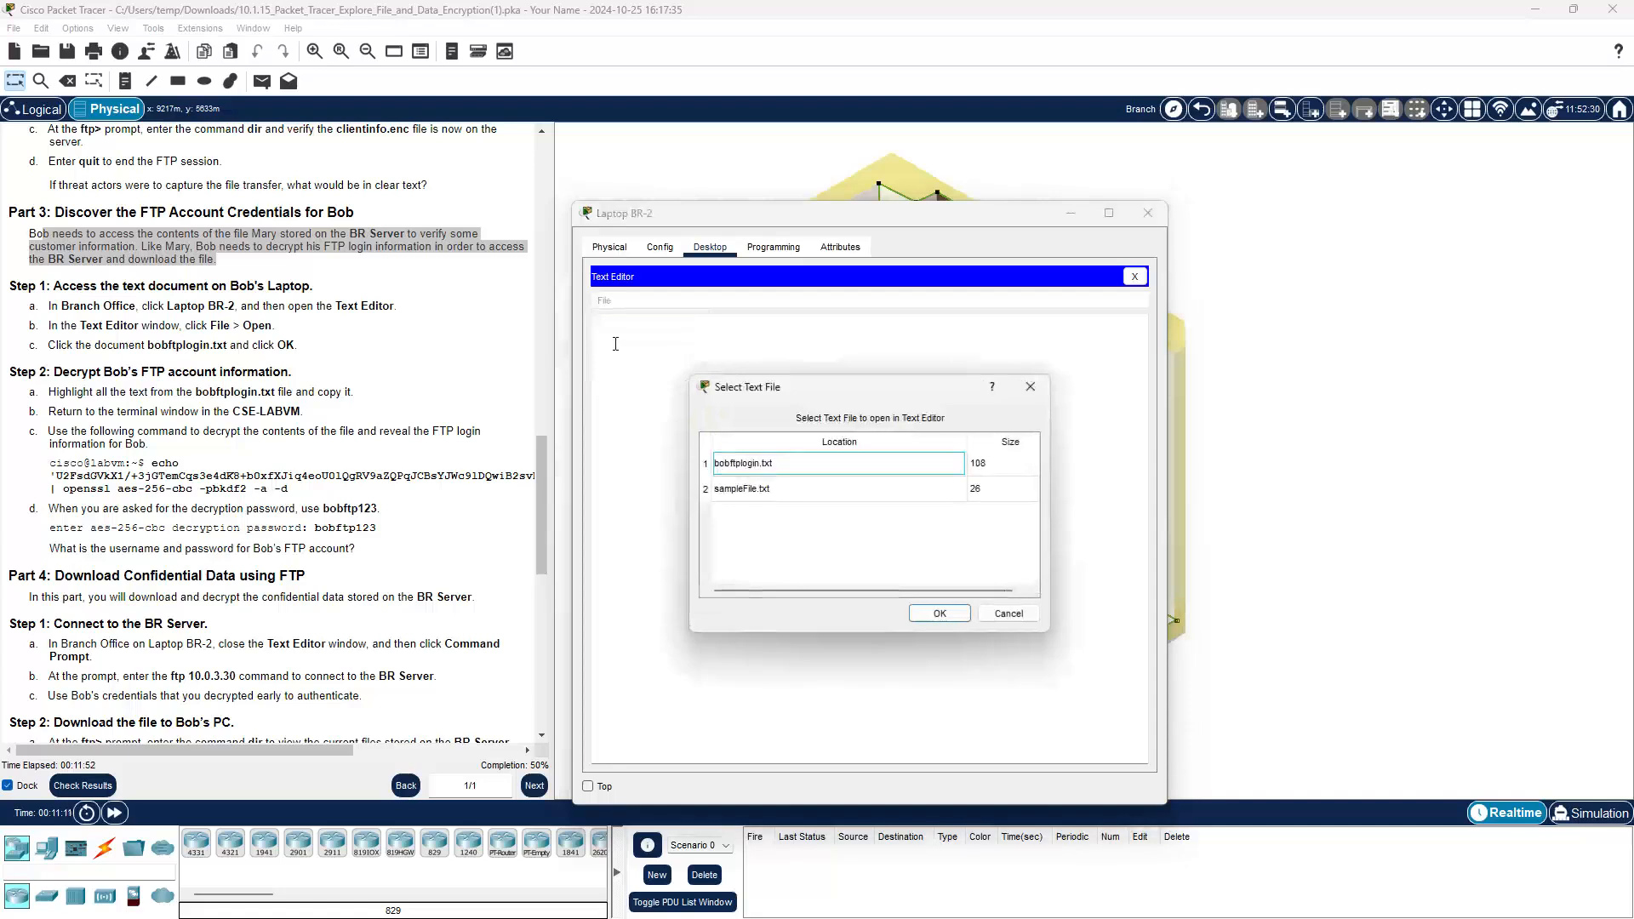
pyautogui.click(739, 467)
pyautogui.click(951, 613)
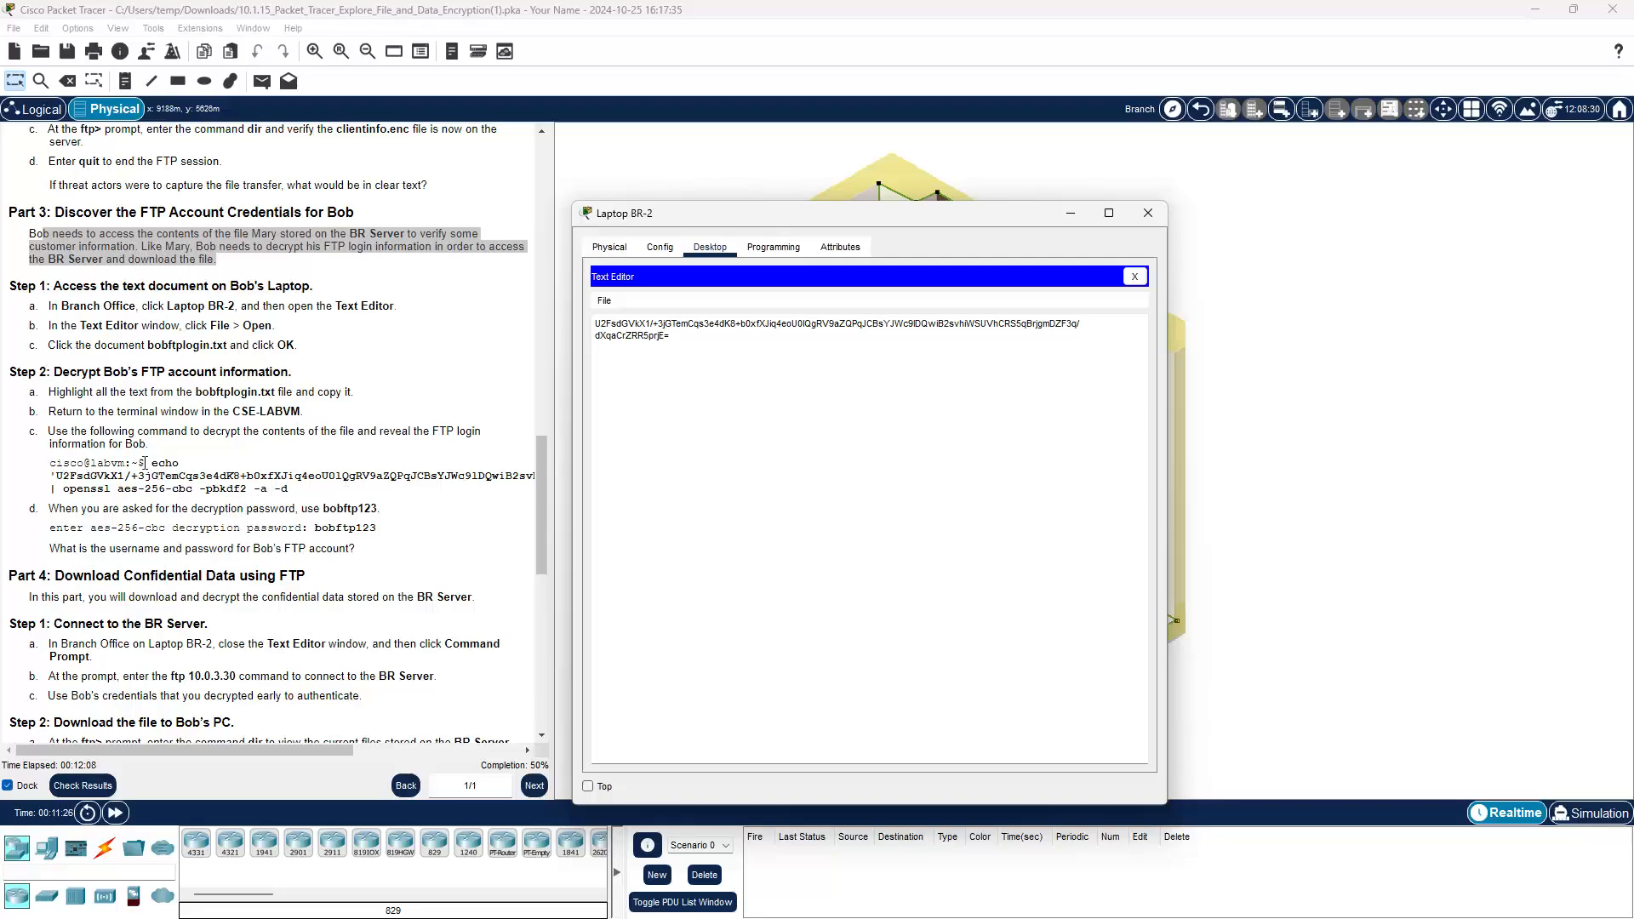
# Step: Copy the echo-openssl decryption command from the instructions
pyautogui.moveTo(152, 462); pyautogui.dragTo(289, 493)
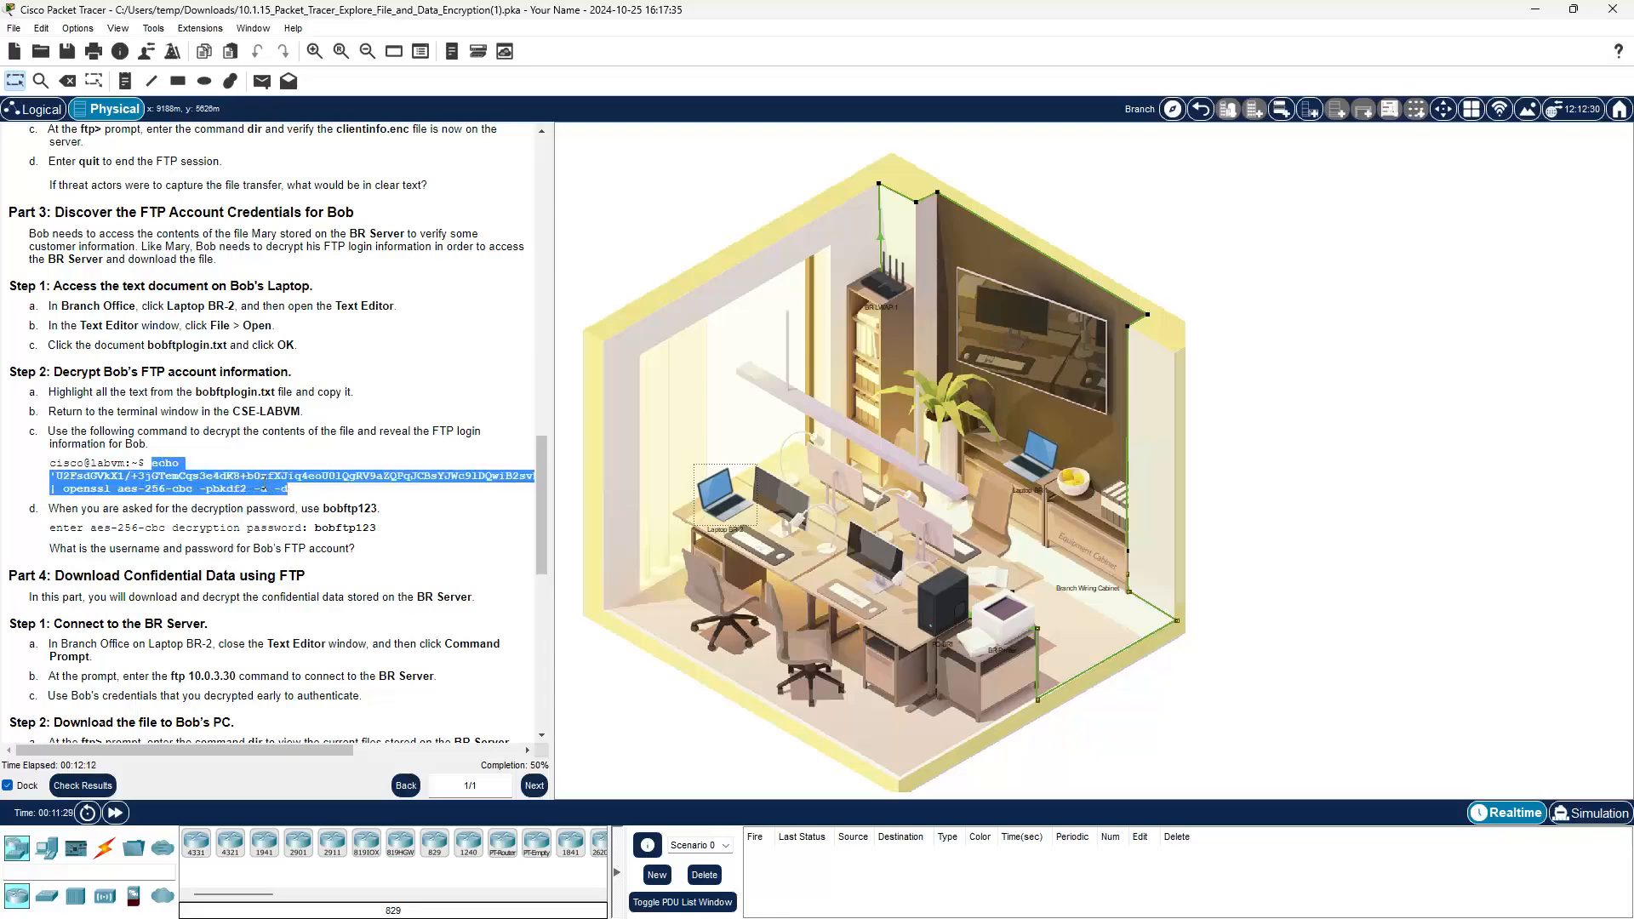
pyautogui.rightClick(289, 494)
pyautogui.click(307, 491)
# Step: Paste and run the openssl decryption command in the lab VM terminal, supplying the decryption password
pyautogui.moveTo(795, 904)
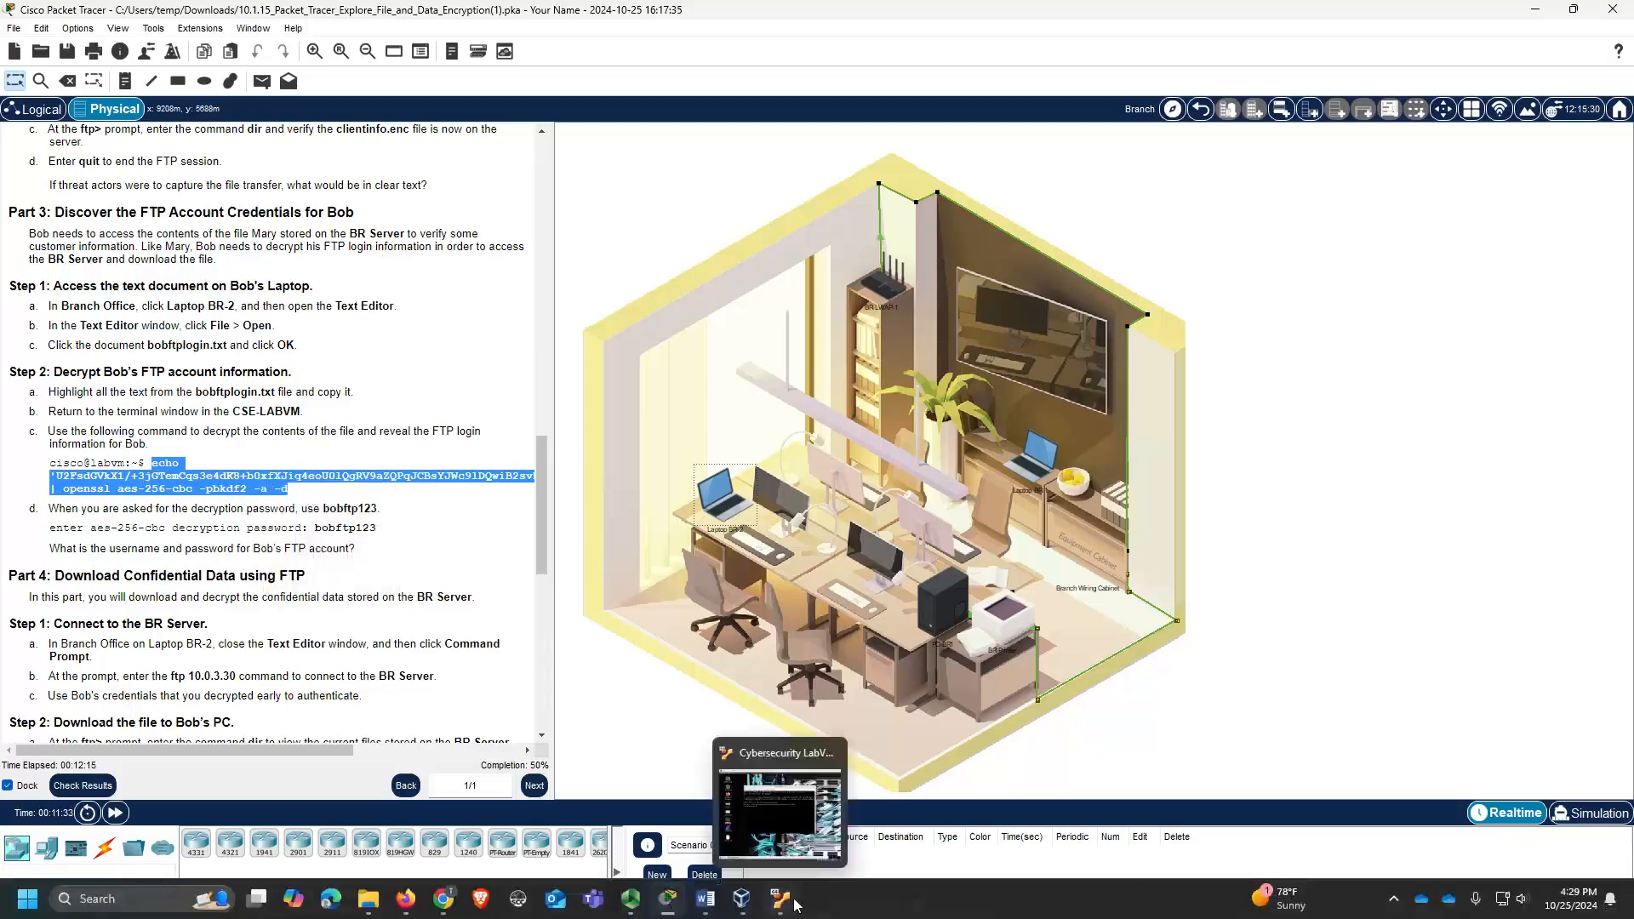
pyautogui.click(777, 804)
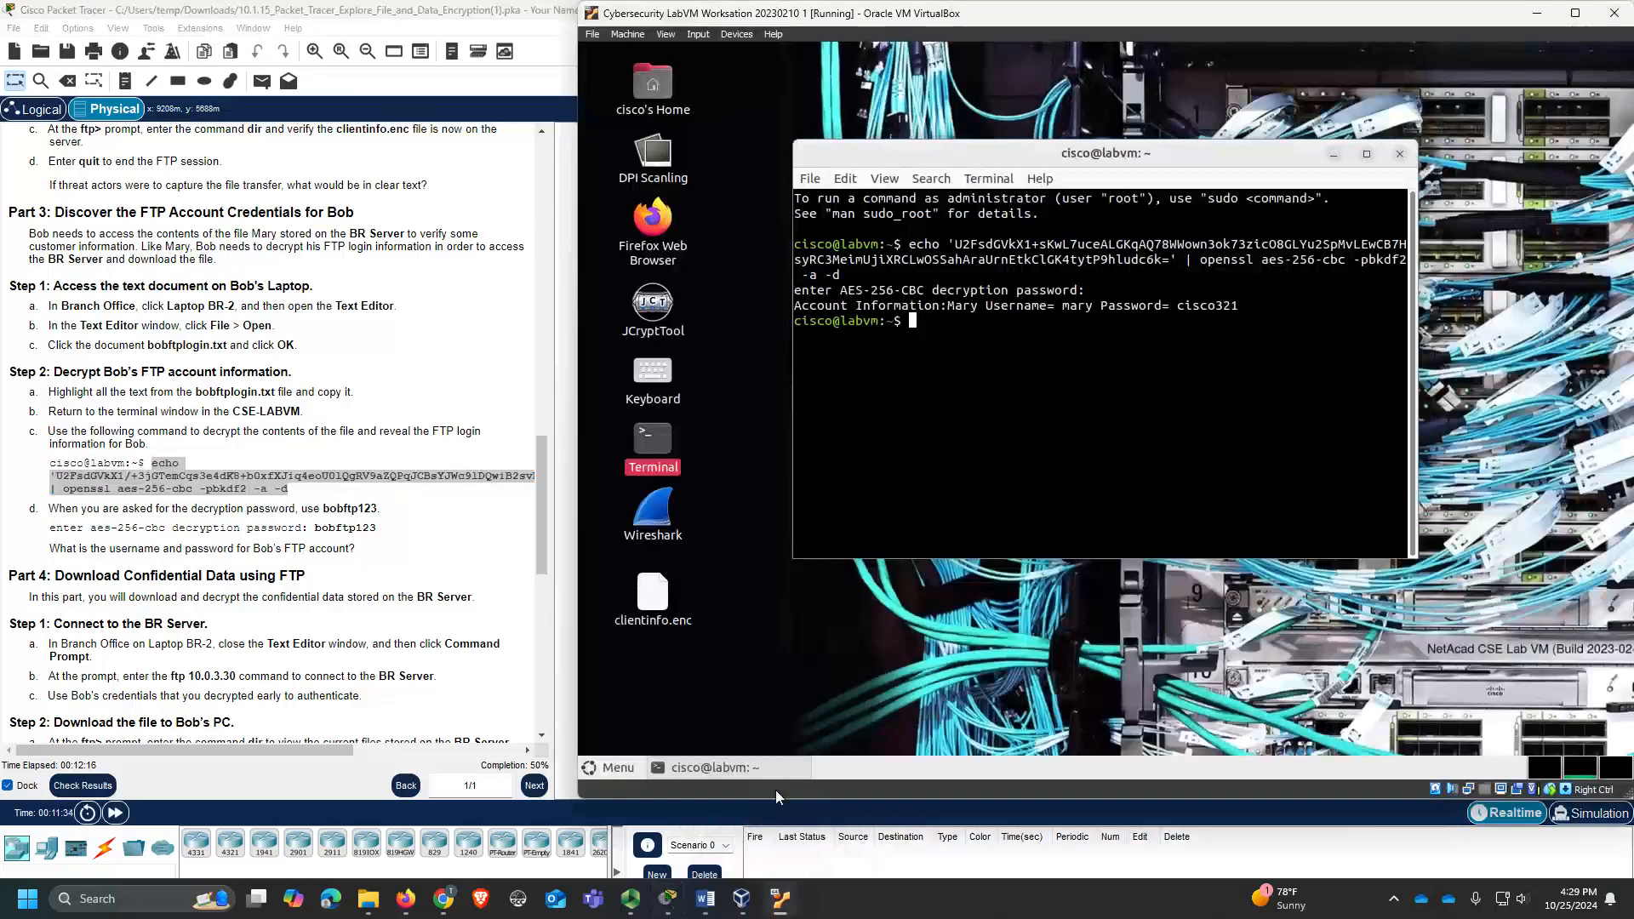
pyautogui.rightClick(928, 331)
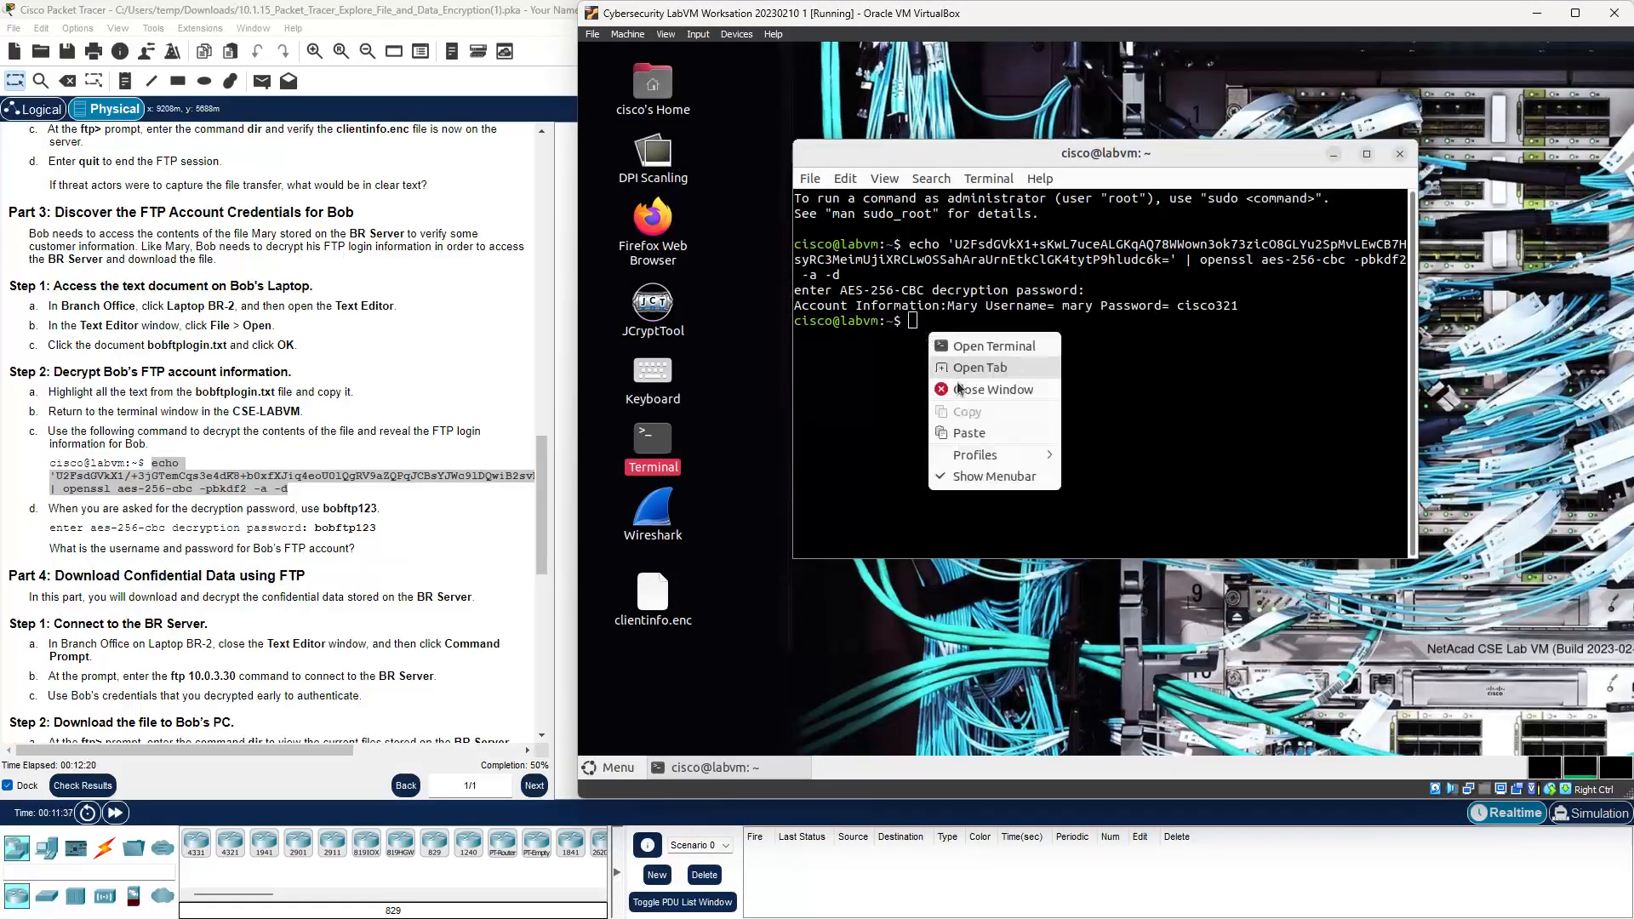
pyautogui.click(964, 433)
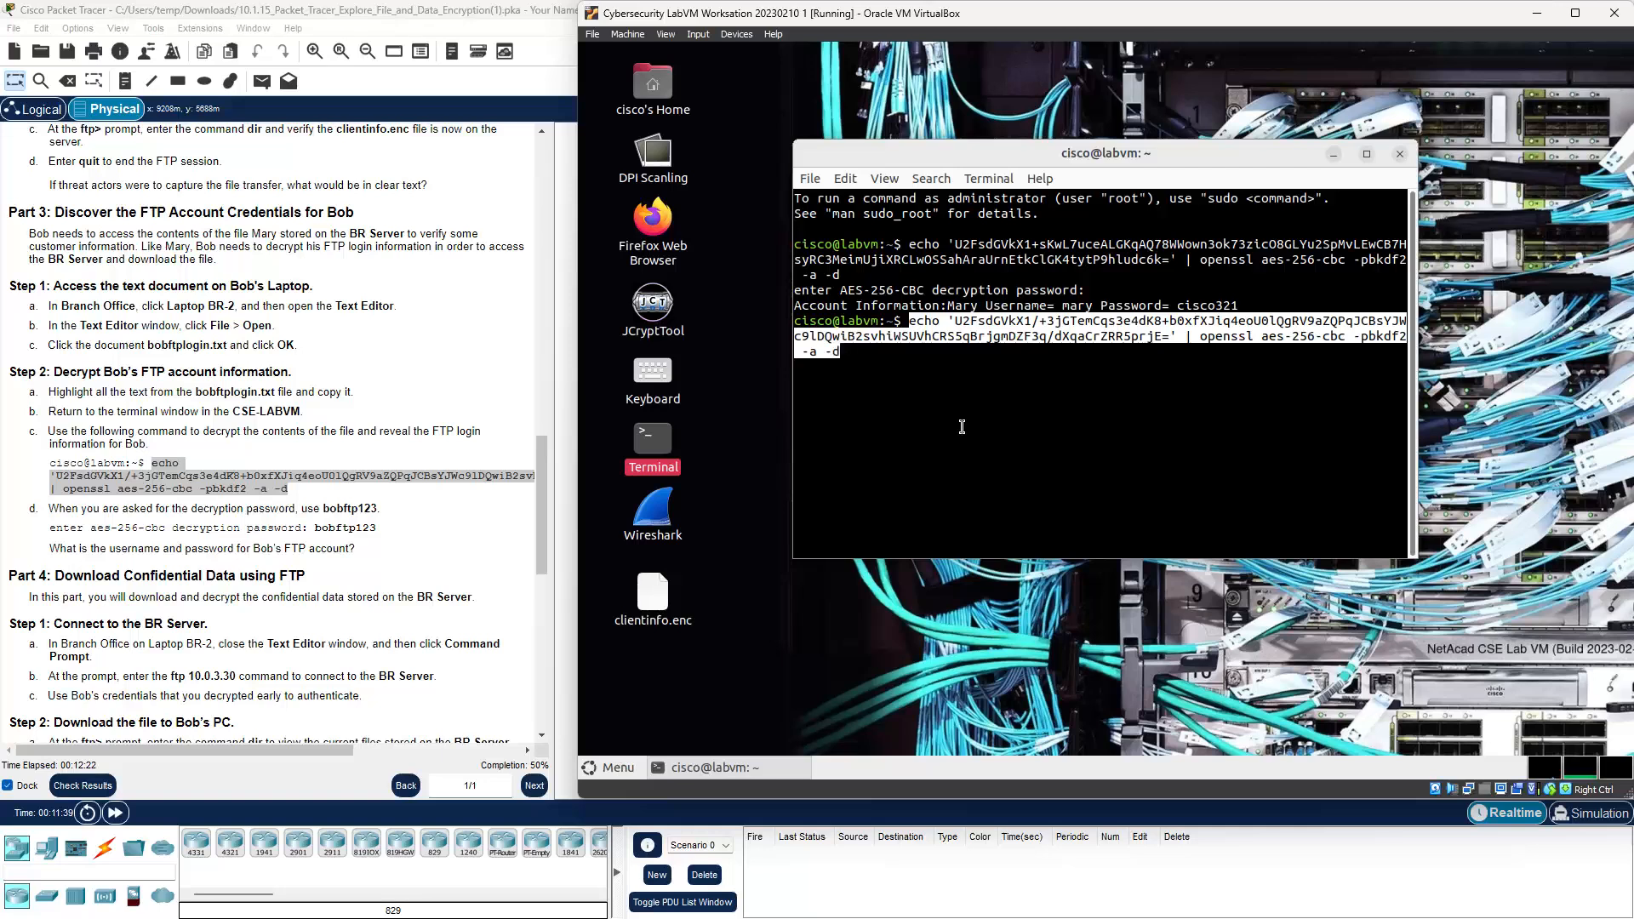
pyautogui.press('Return')
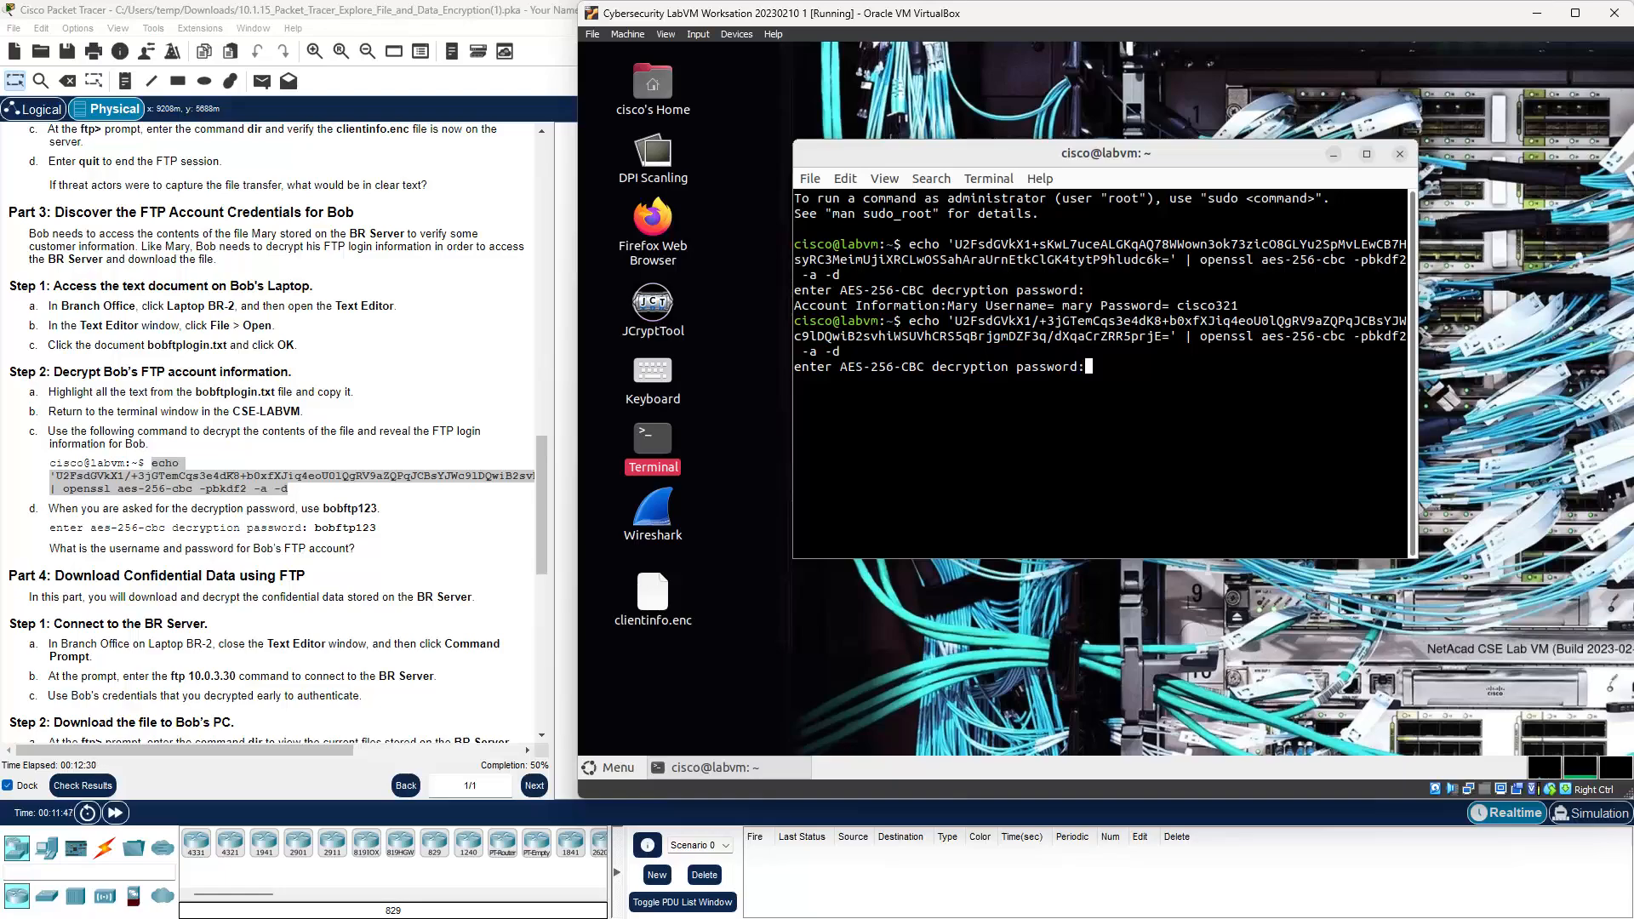
pyautogui.press('Return')
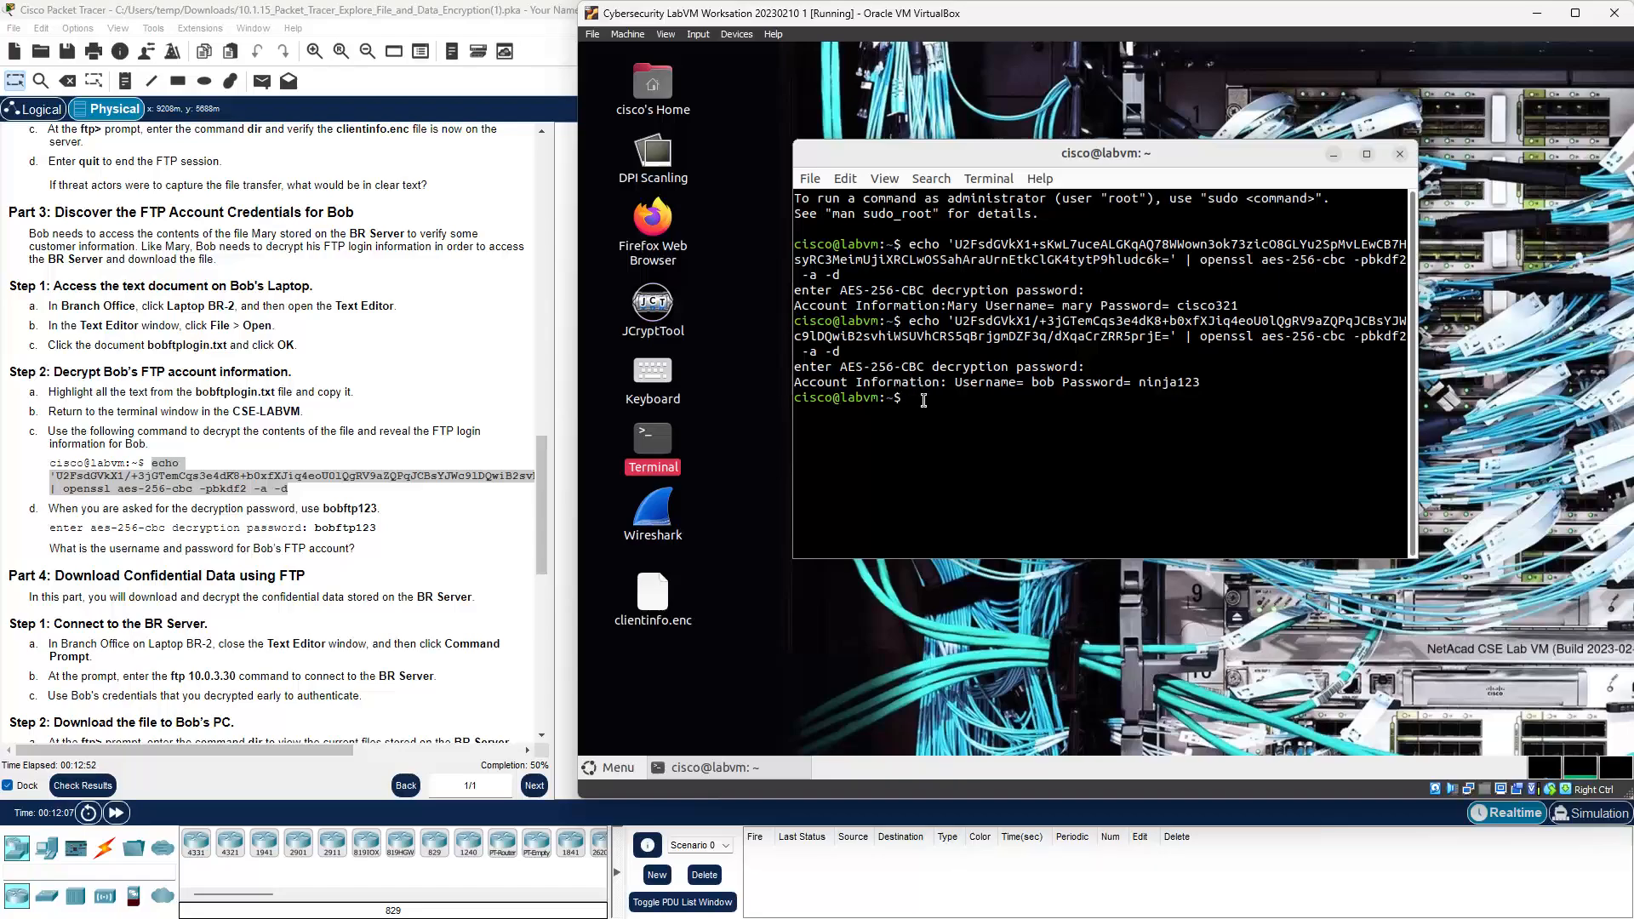
# Step: Ping google.com from the lab VM terminal, then stop it with Ctrl+C after 11 replies
pyautogui.write('ping ')
pyautogui.write('google.co')
pyautogui.write('m')
pyautogui.press('Return')
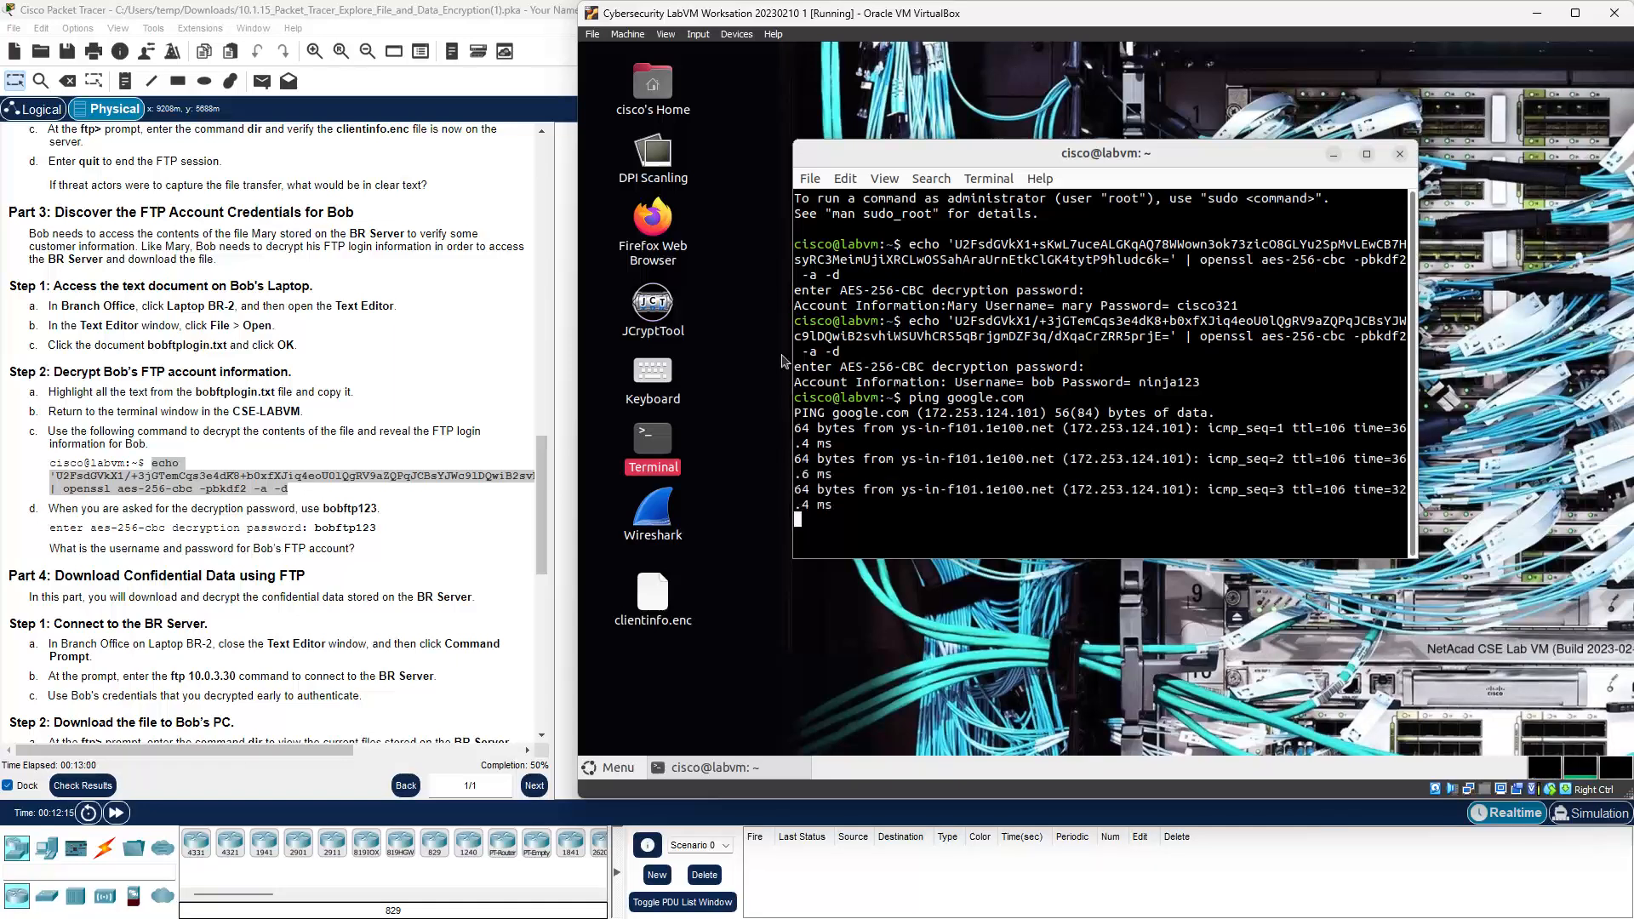
pyautogui.moveTo(793, 358); pyautogui.dragTo(703, 358)
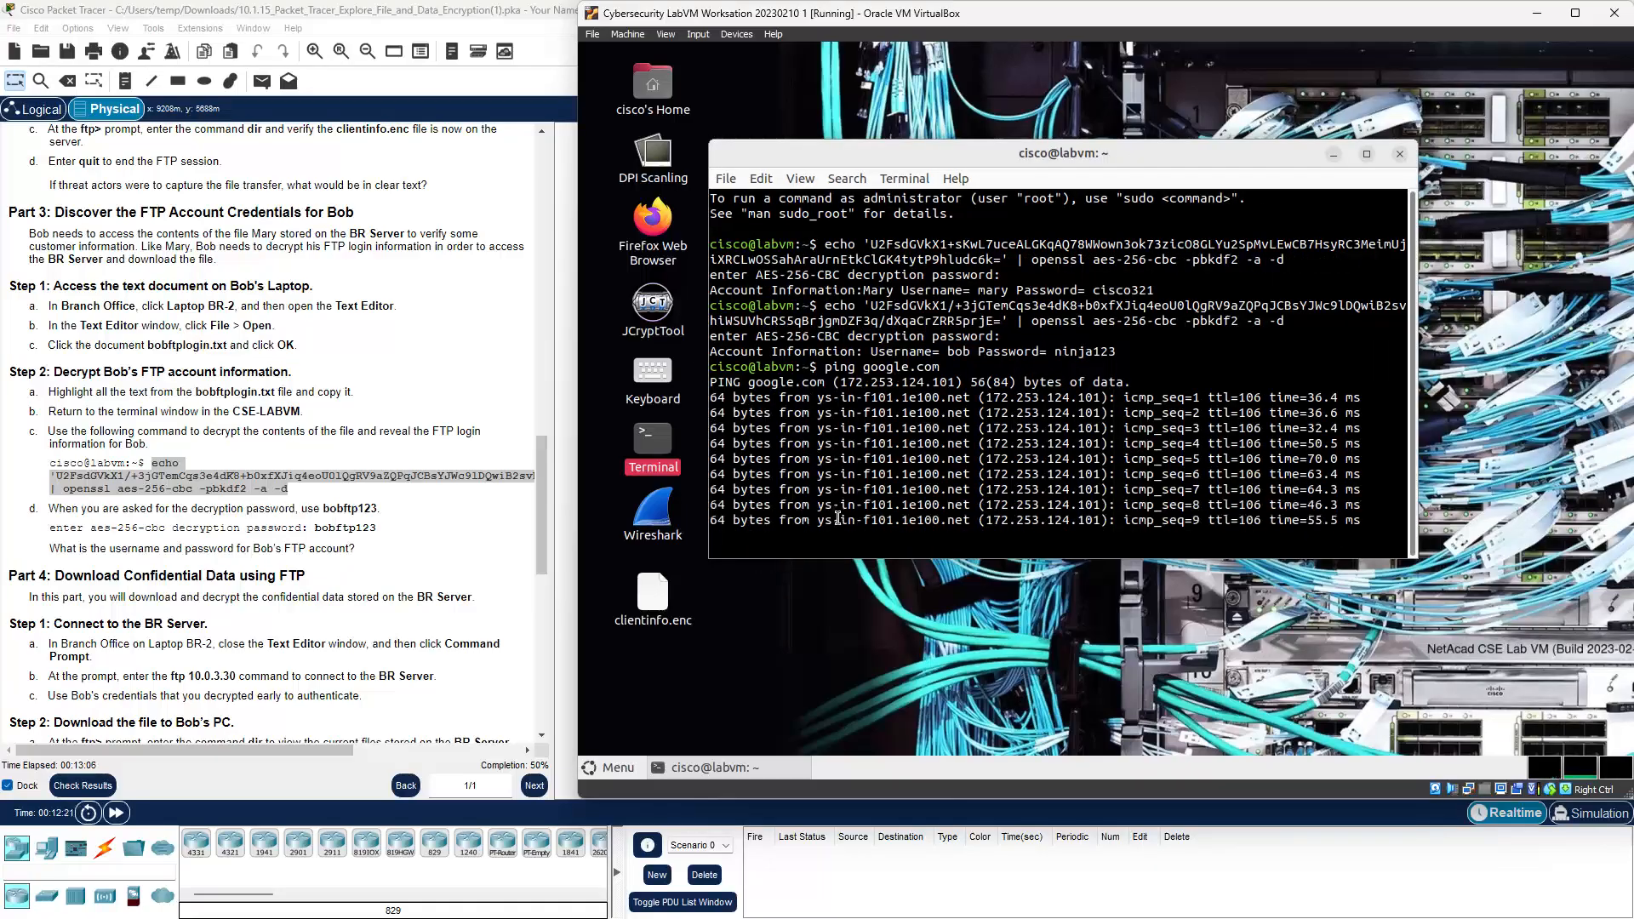
pyautogui.hotkey('ctrl', 'c')
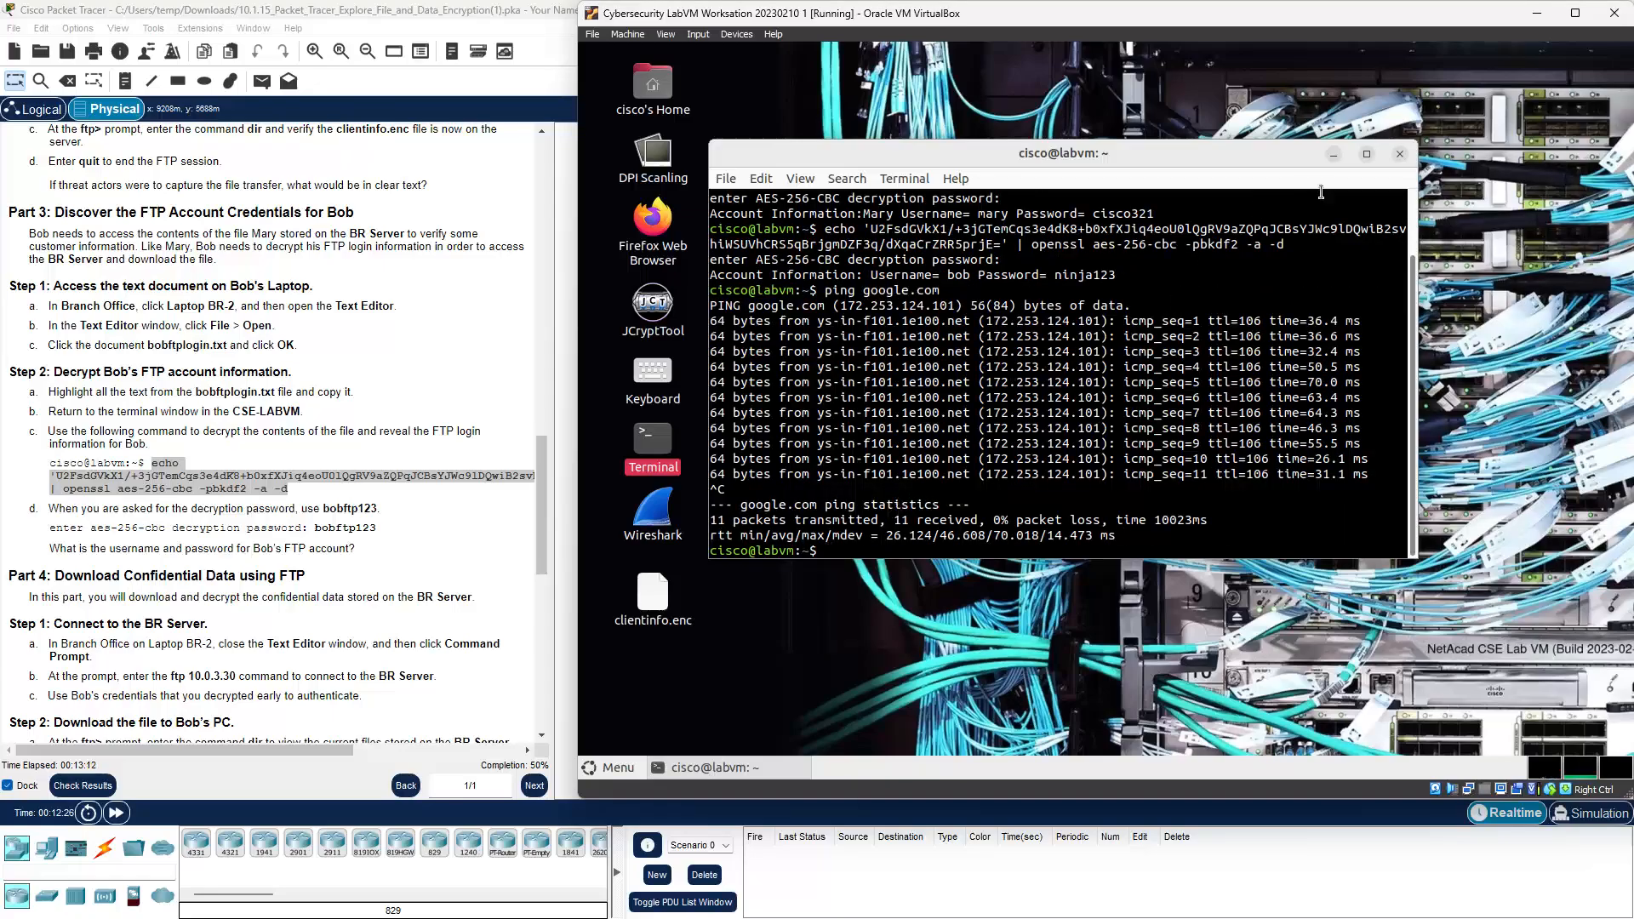
# Step: Select the decrypted username and password line, then minimize the VirtualBox window
pyautogui.click(1334, 156)
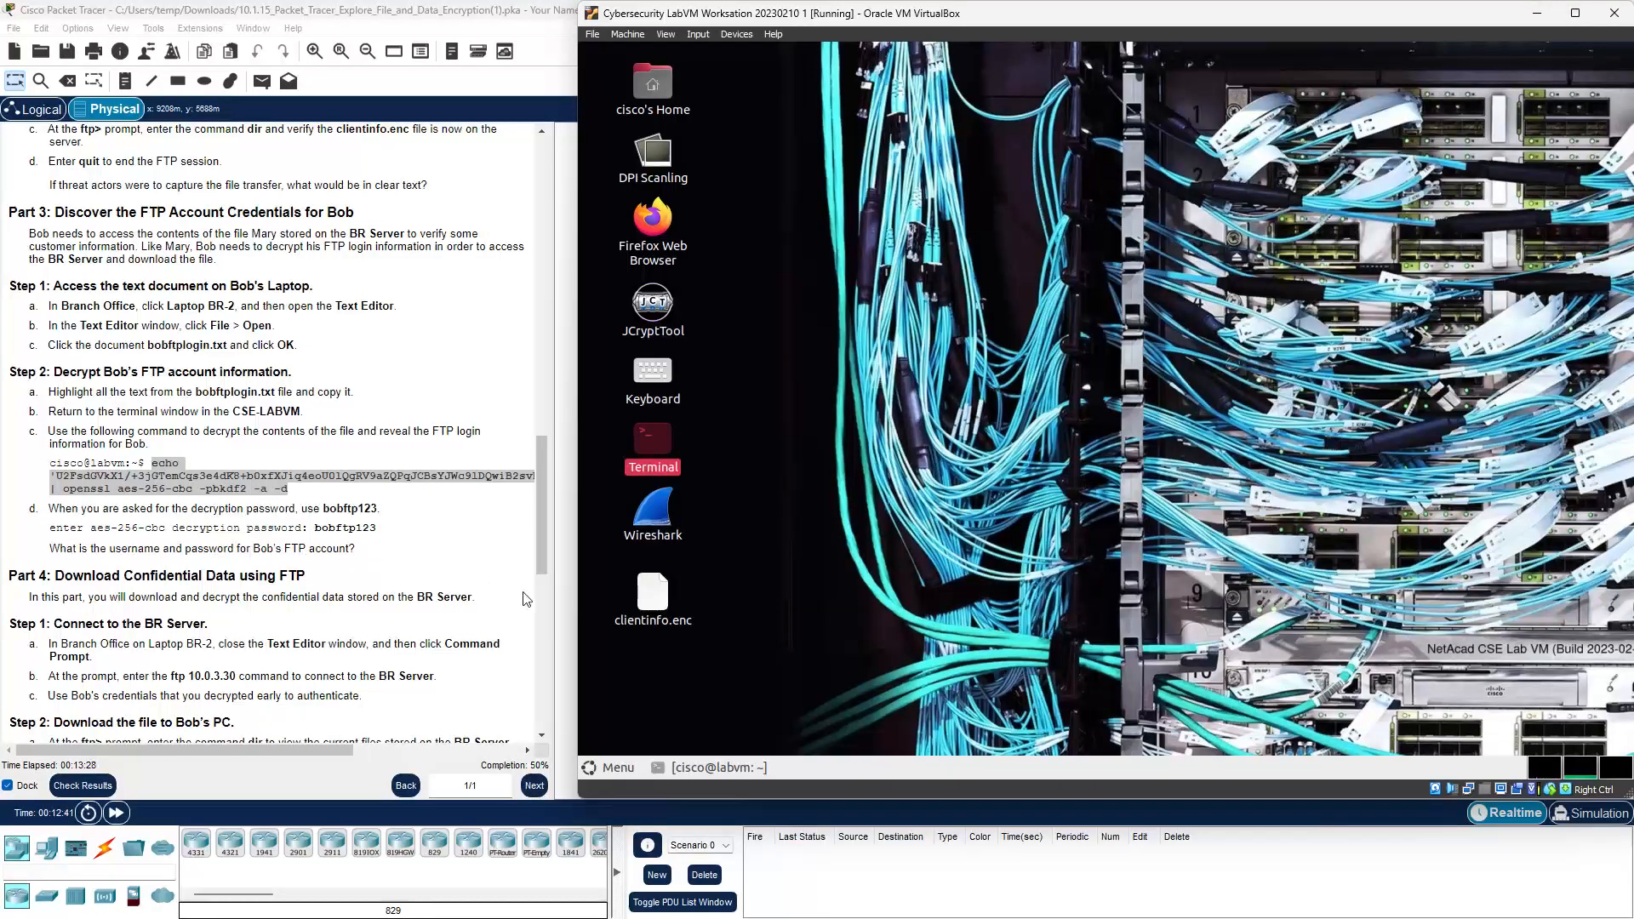
pyautogui.click(706, 767)
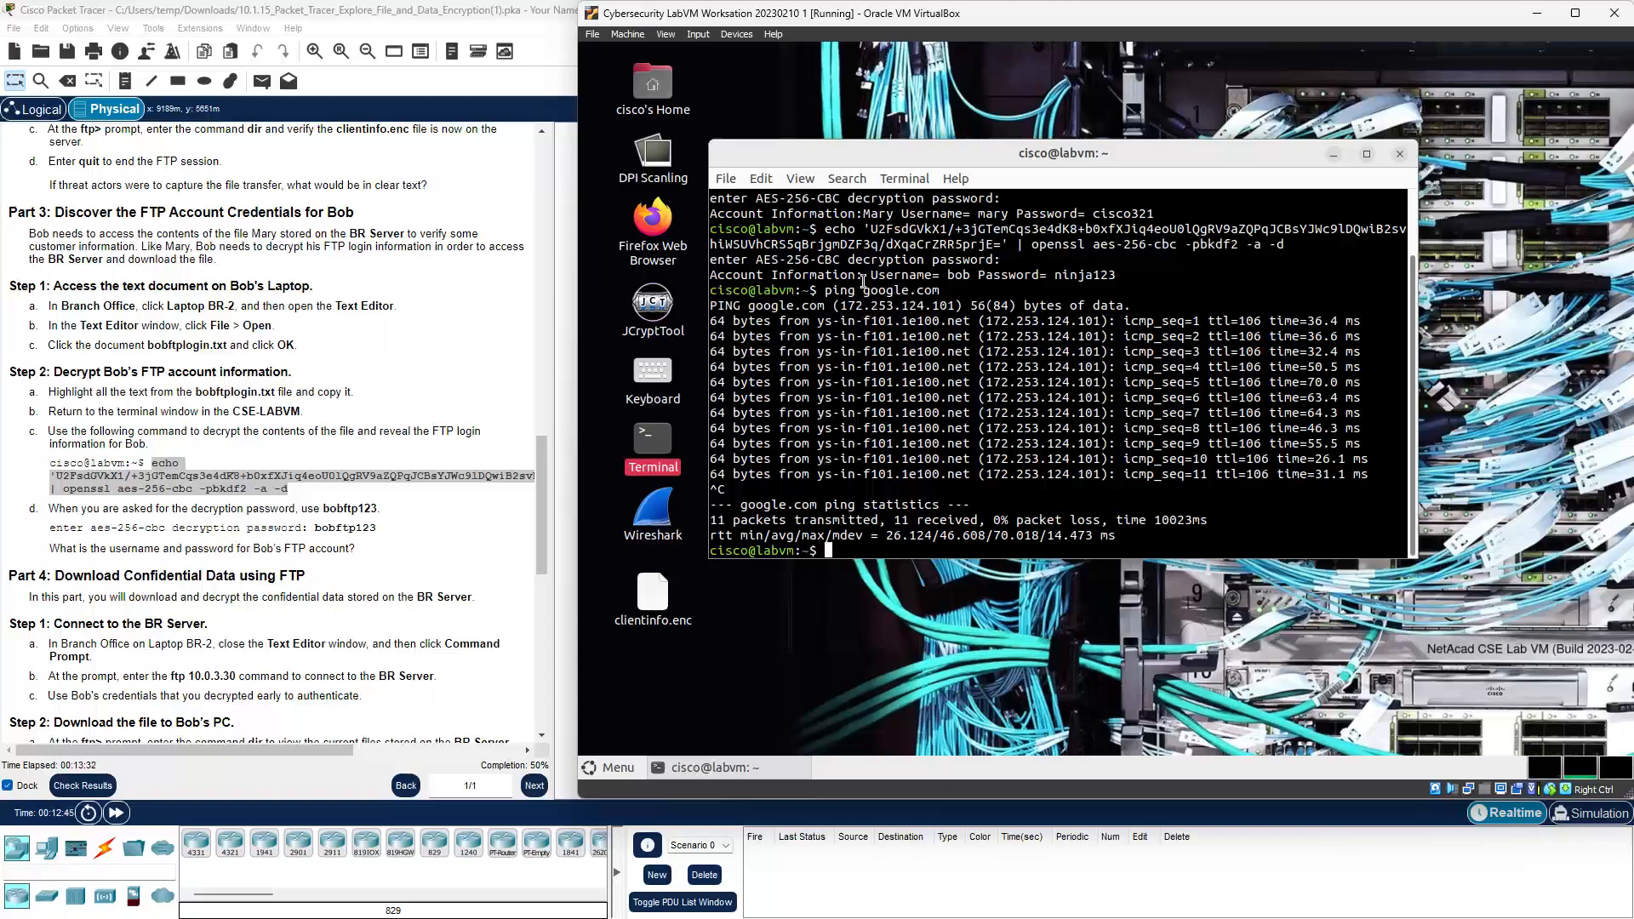
pyautogui.moveTo(868, 277); pyautogui.dragTo(1239, 278)
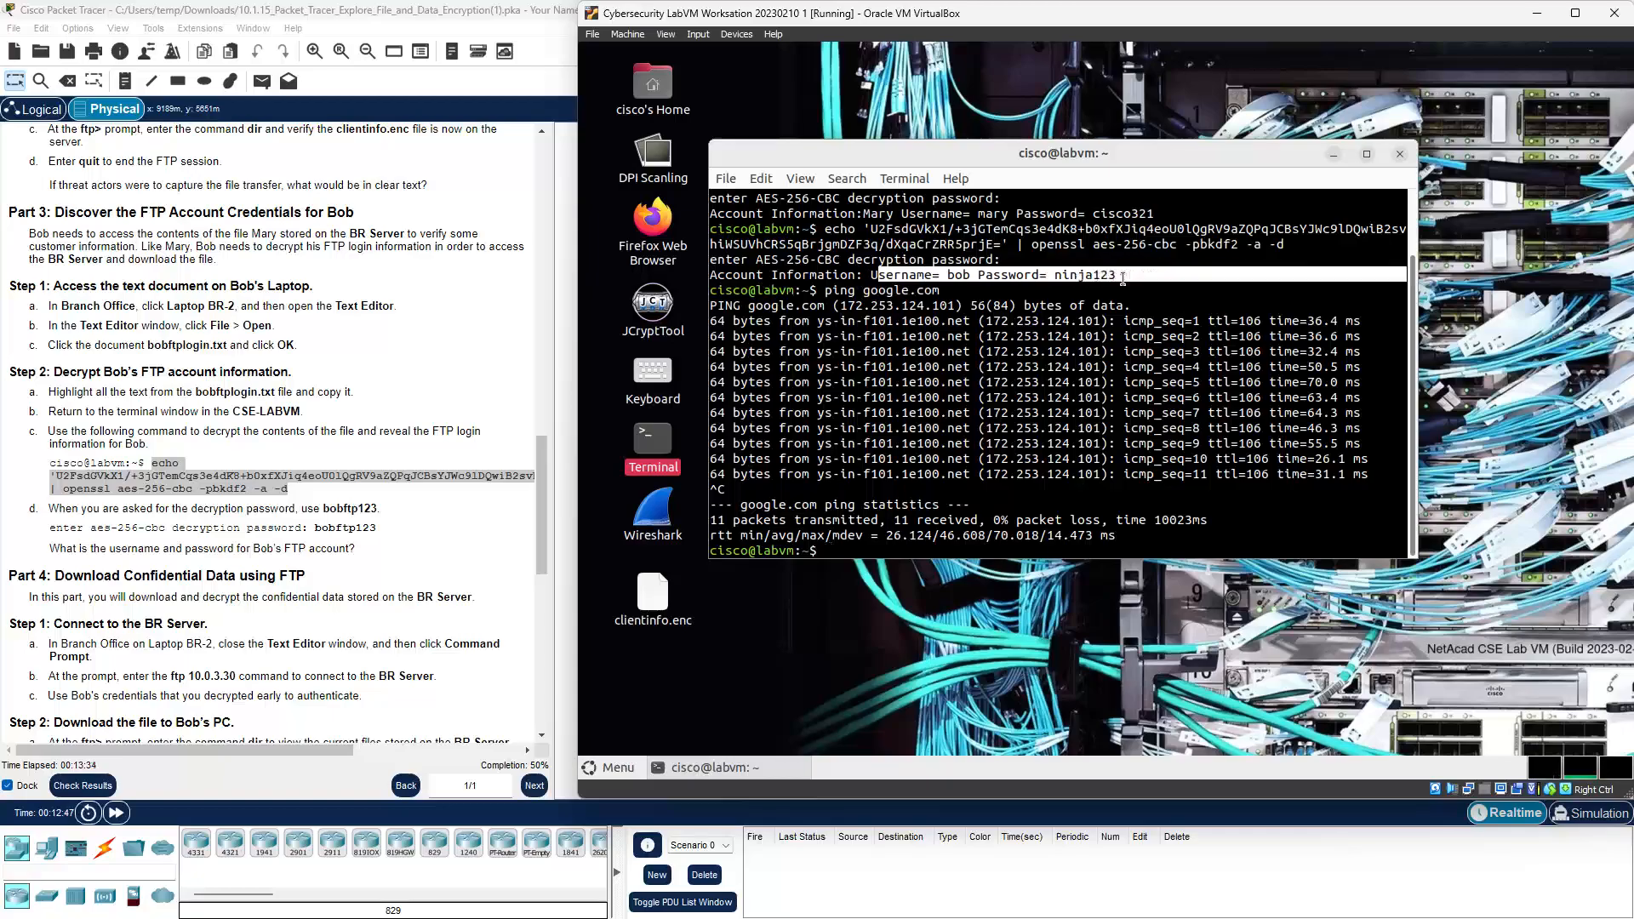
pyautogui.click(1536, 17)
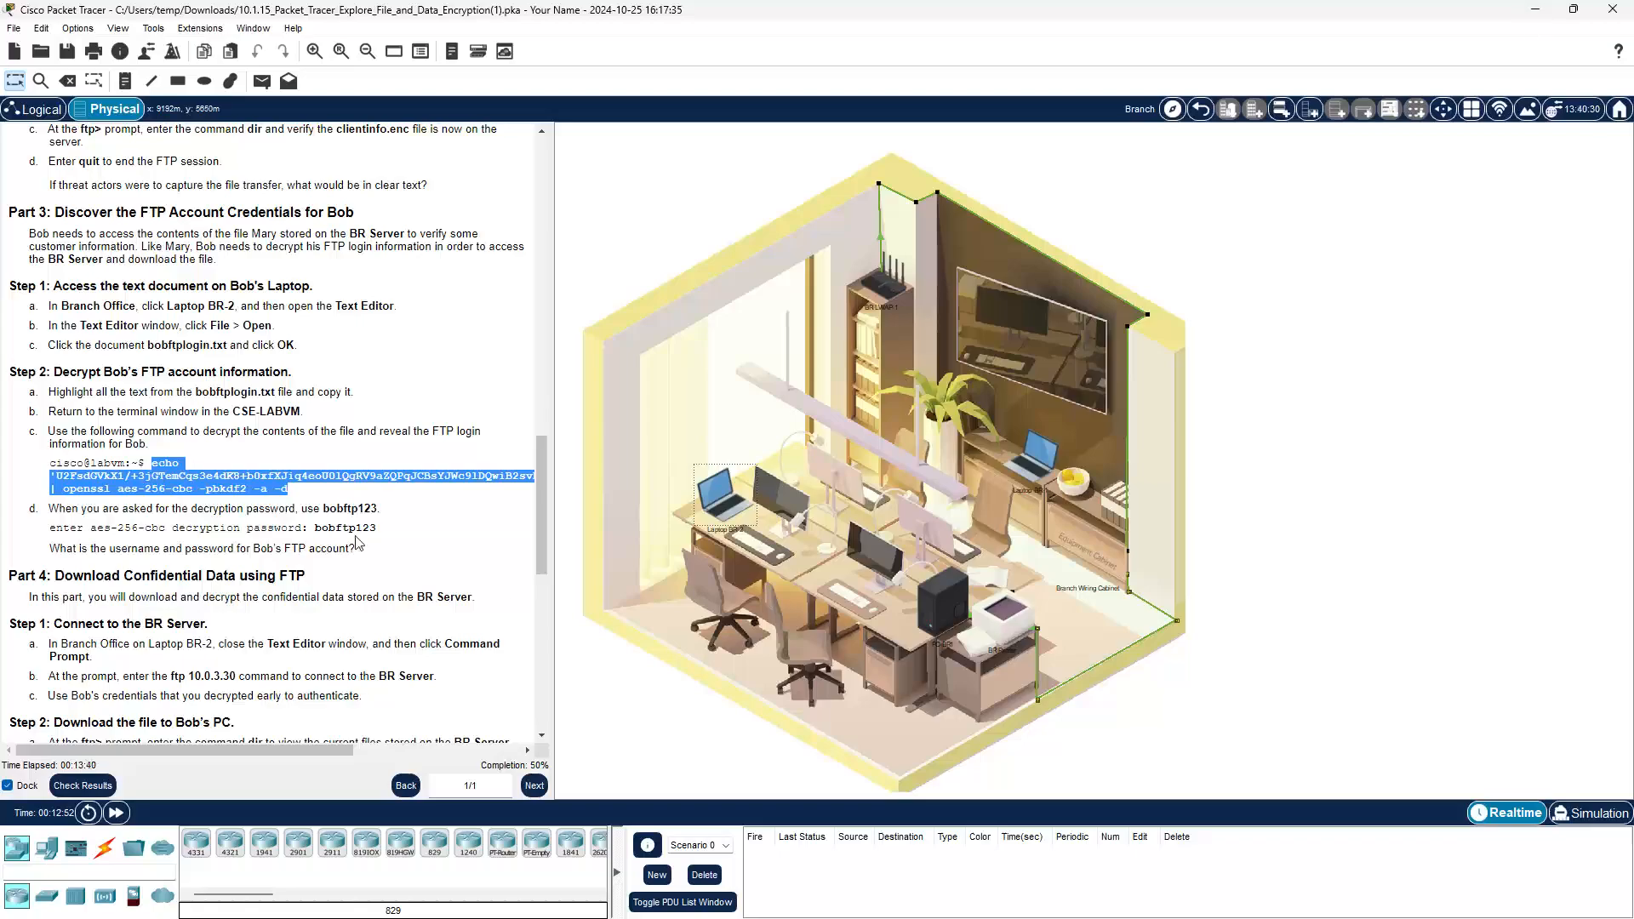
# Step: Scroll the instructions to Part 5, reopen Laptop BR-2 and close its Text Editor, bringing up Command Prompt
pyautogui.scroll(-4, 358, 545)
pyautogui.scroll(-3, 358, 542)
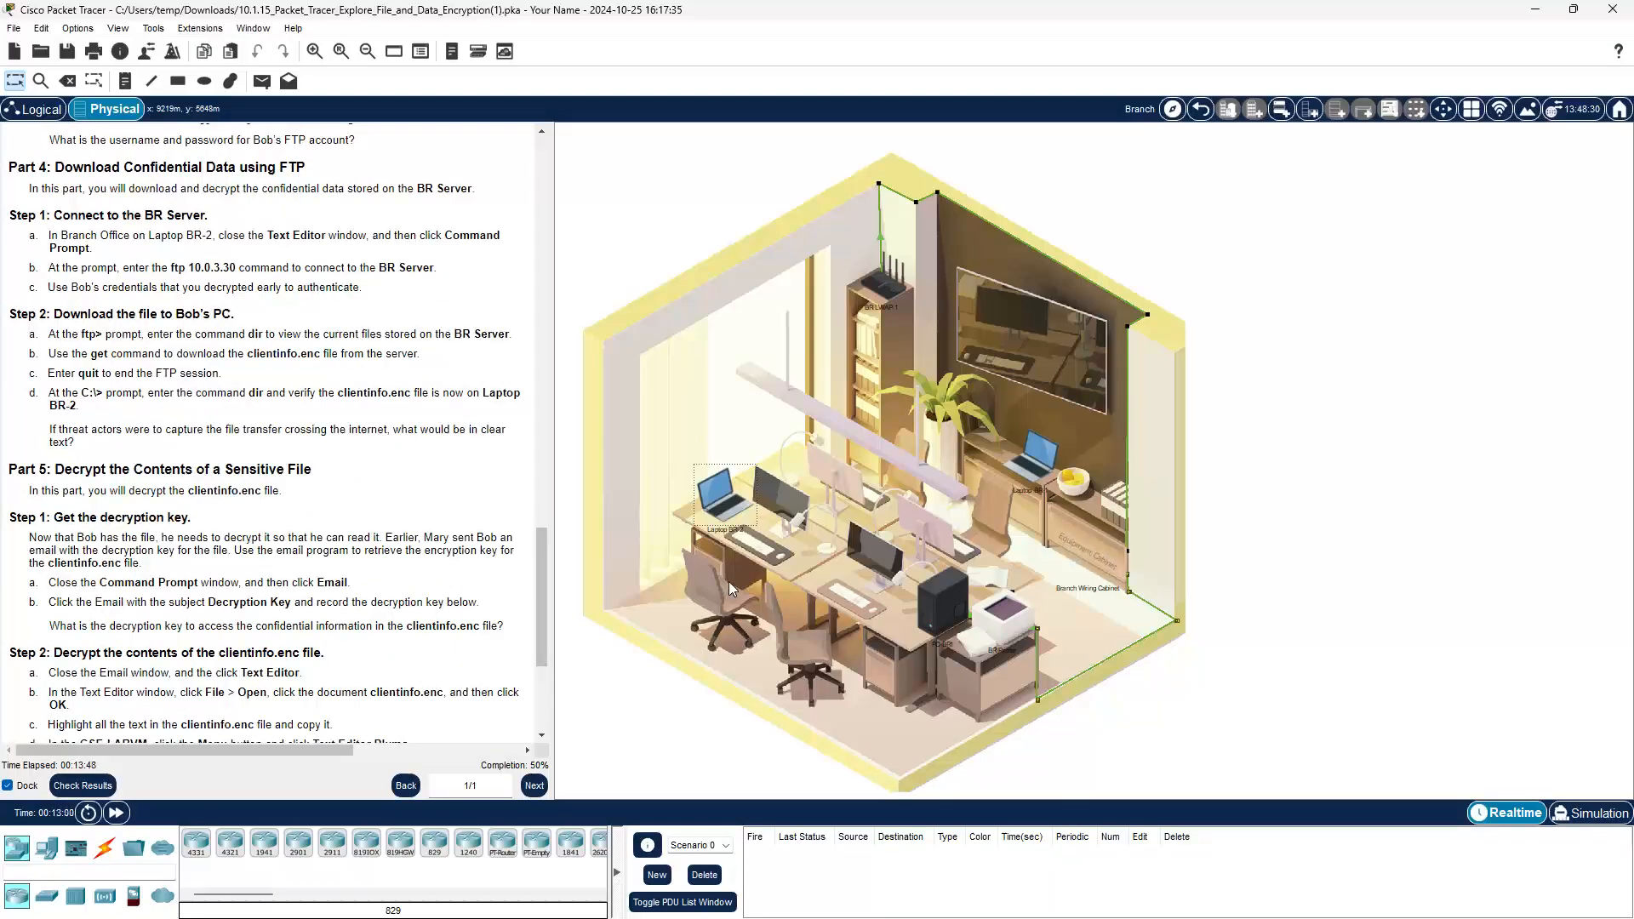
pyautogui.click(721, 498)
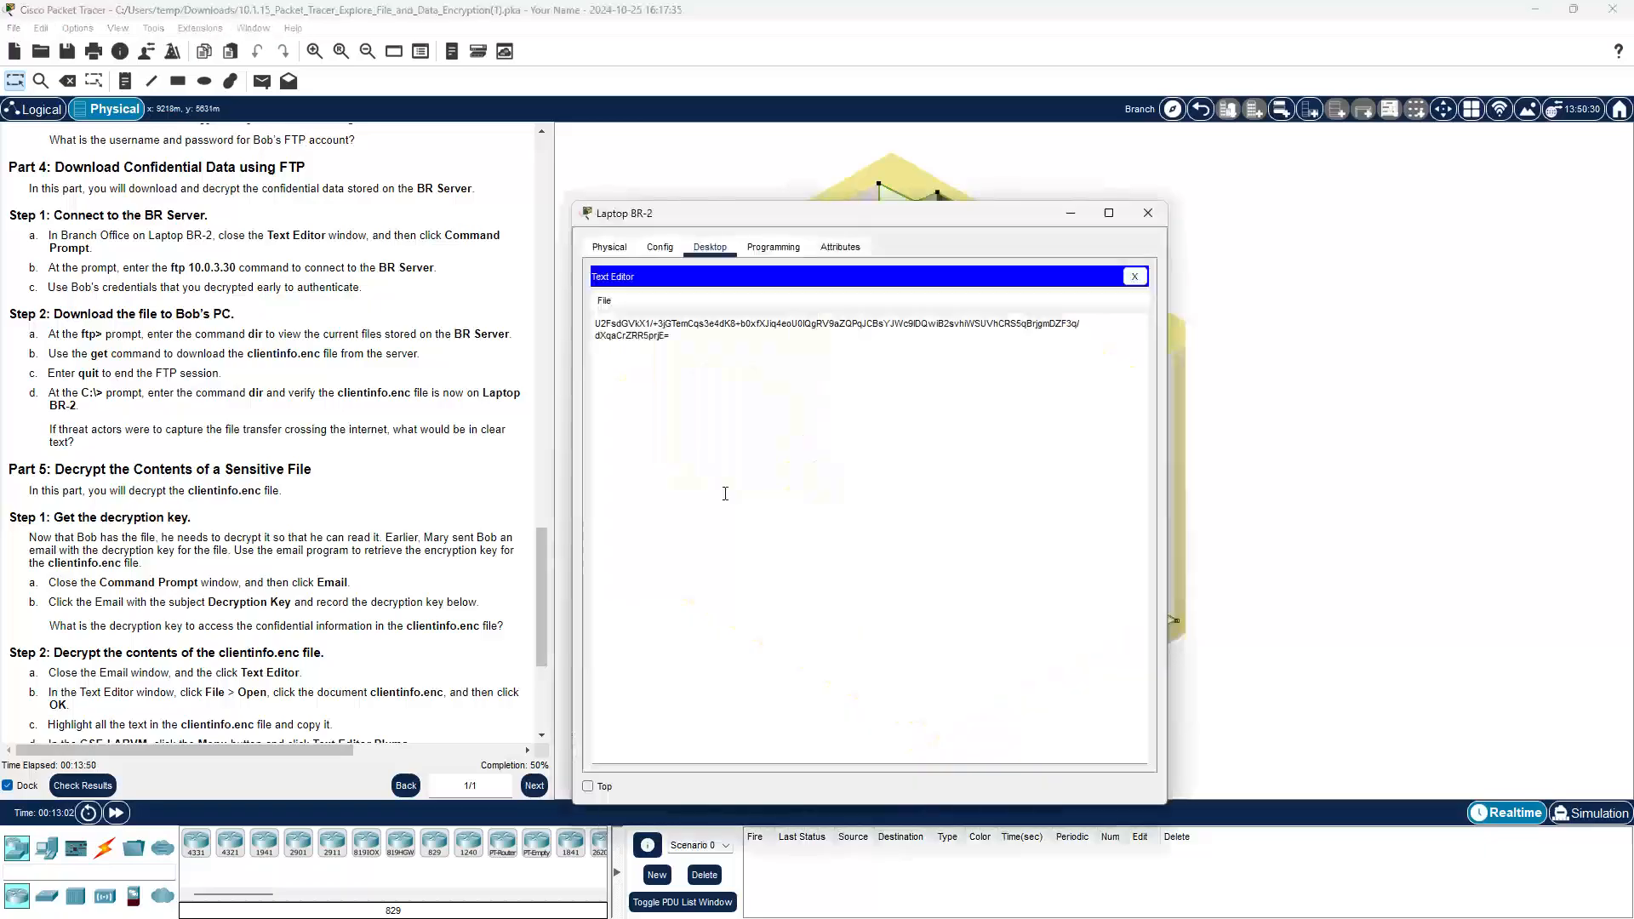
pyautogui.click(1135, 277)
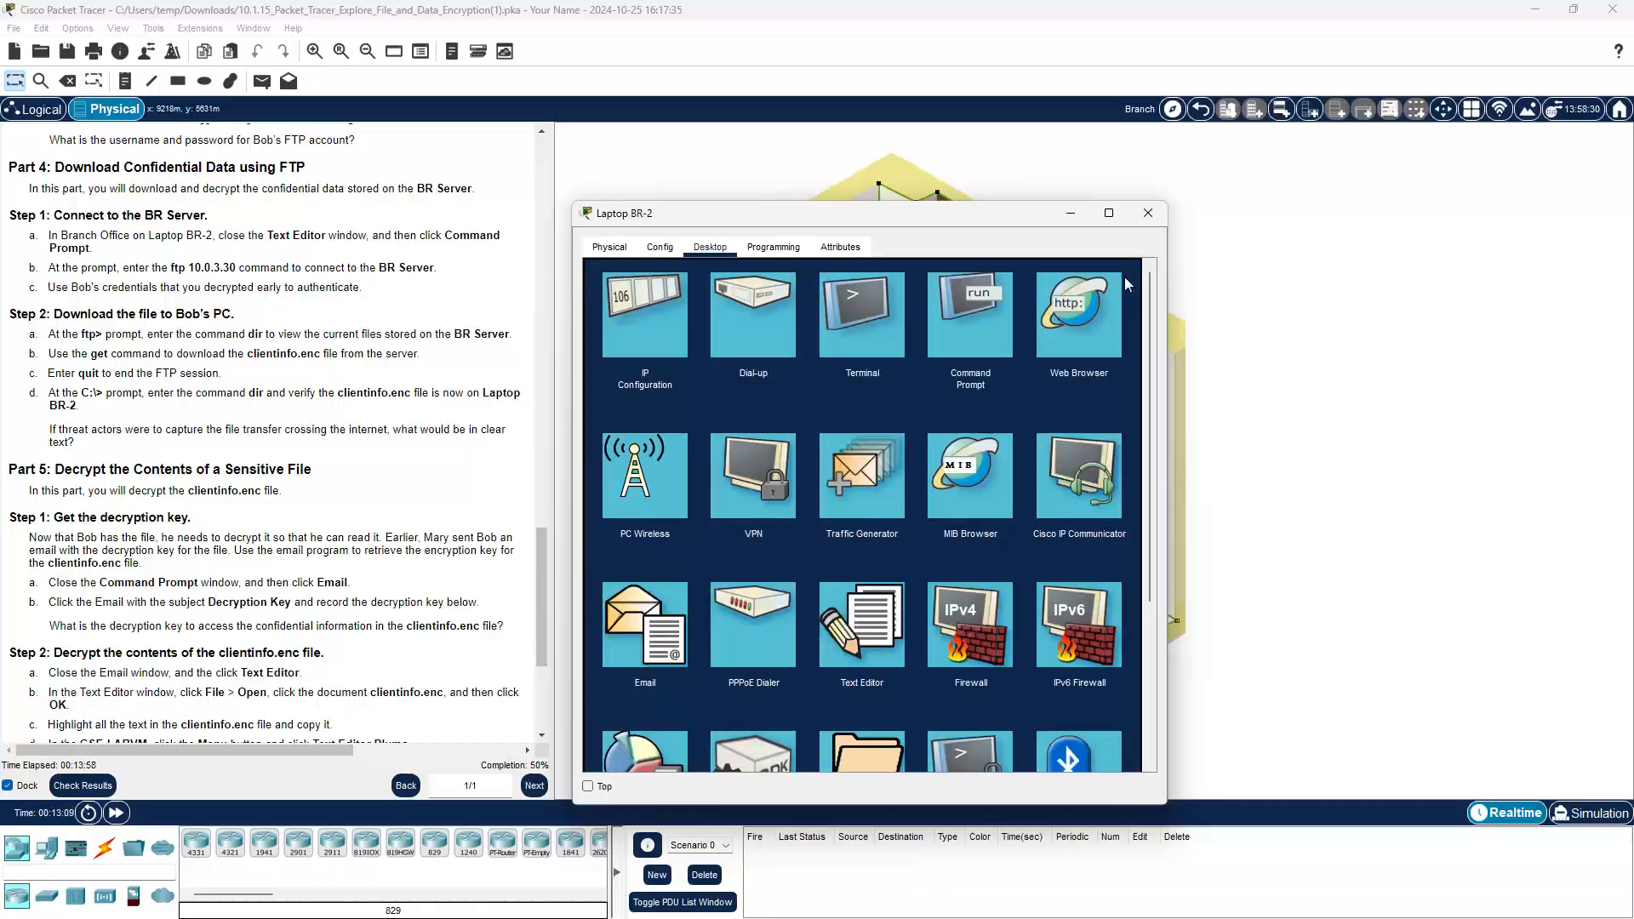
pyautogui.click(967, 349)
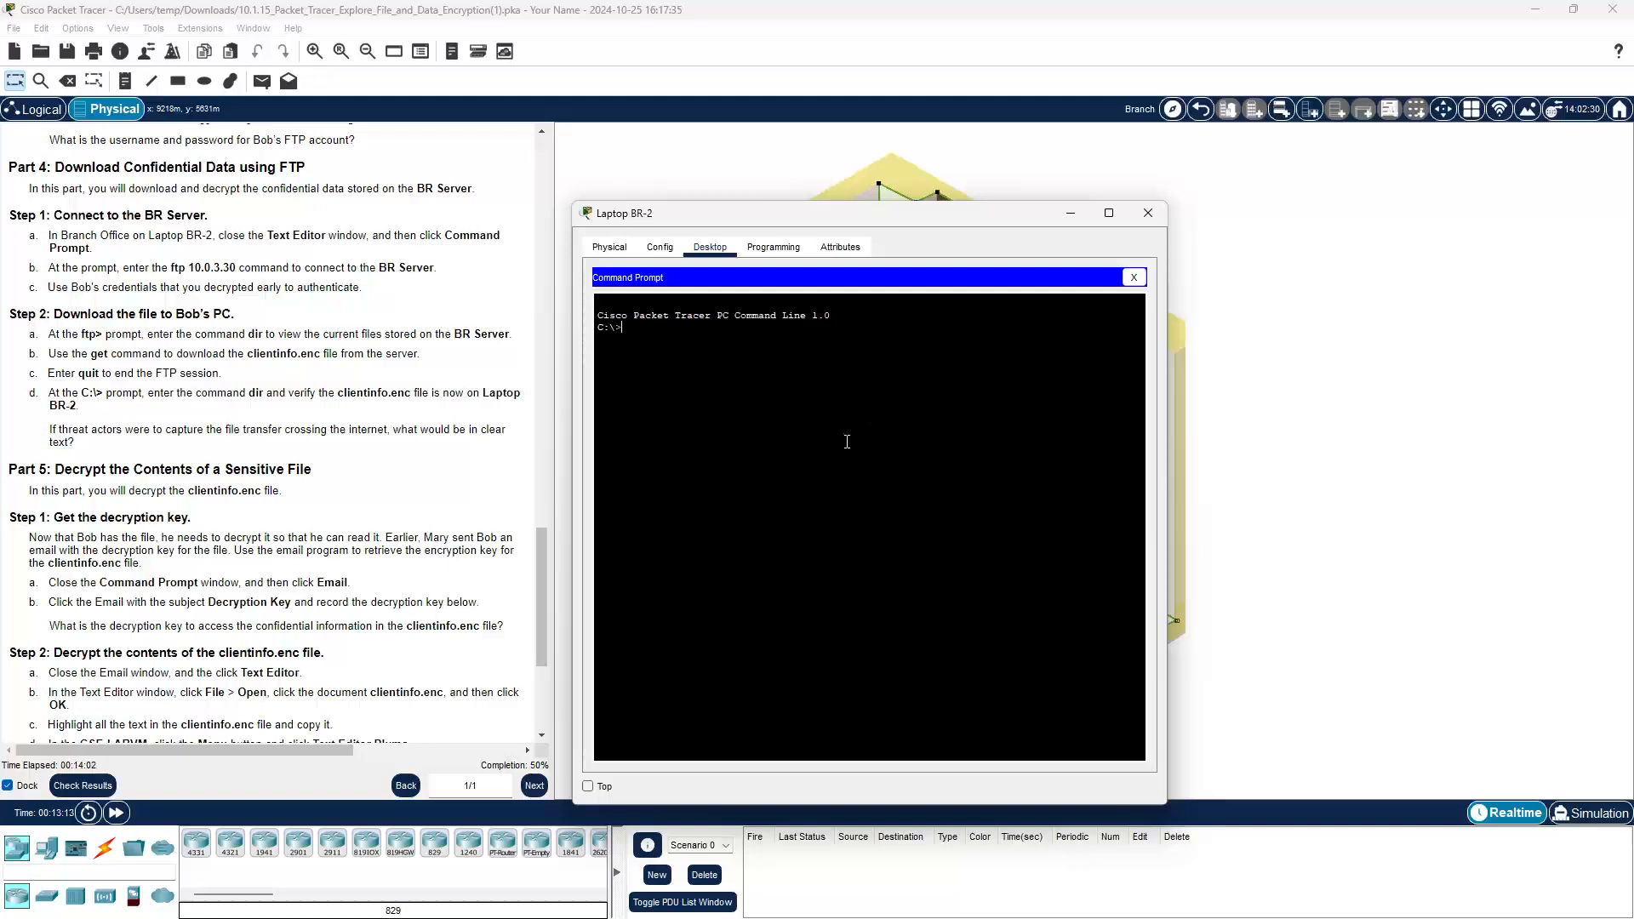
# Step: FTP to 10.0.3.30 from Laptop BR-2, log in with the decrypted username, and list files with dir
pyautogui.write('ftp 10.0.3.30')
pyautogui.press('Return')
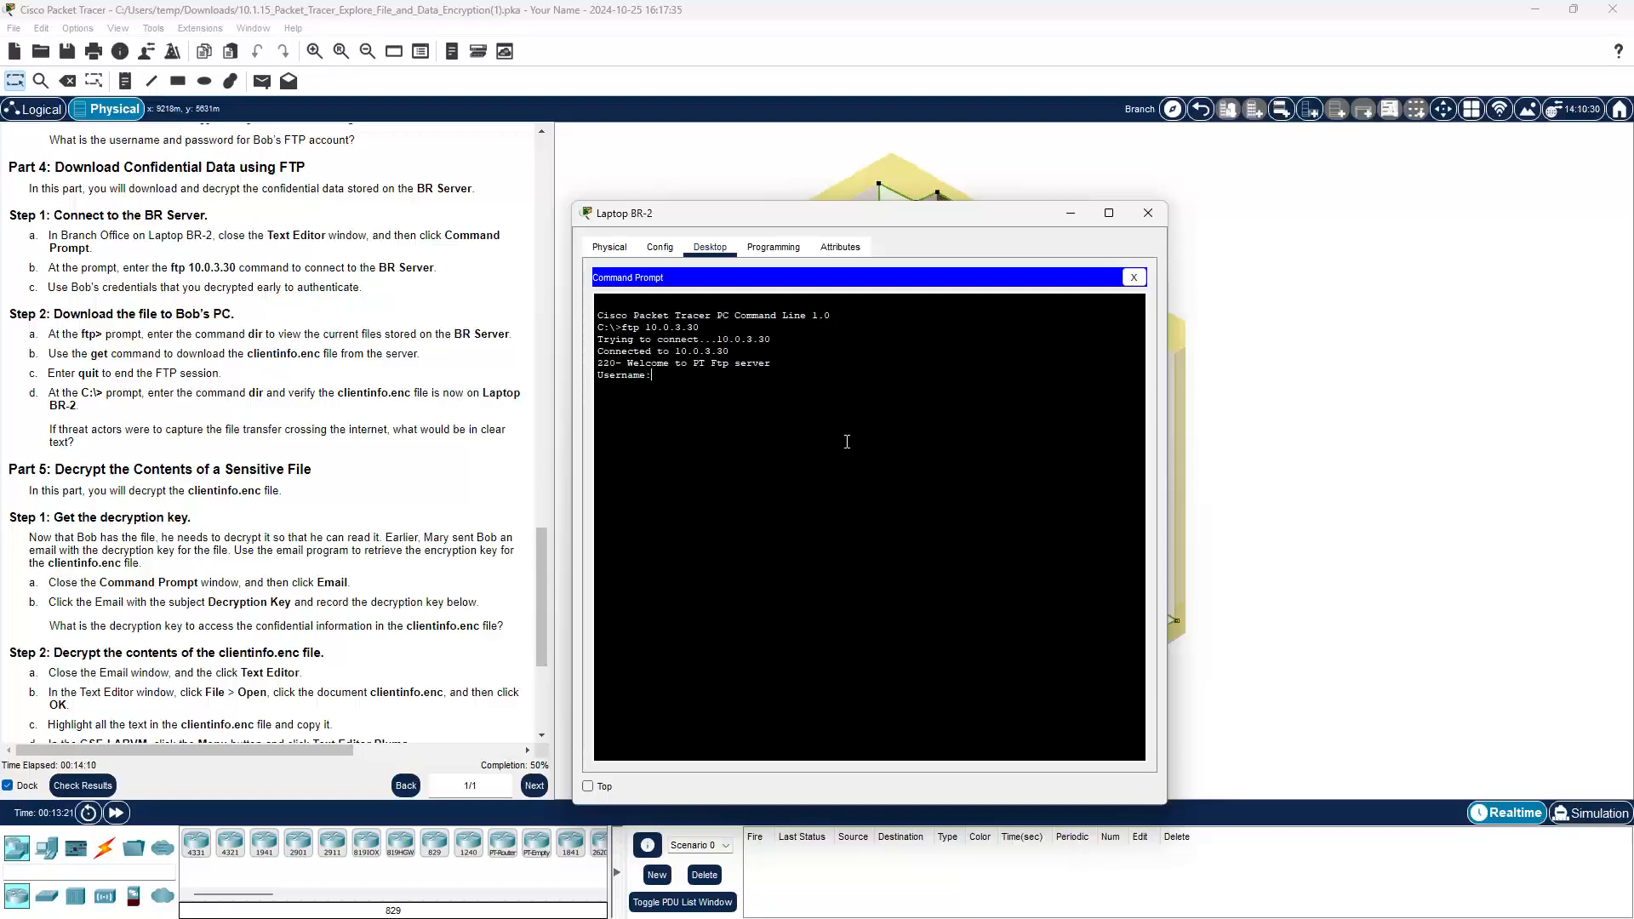
pyautogui.write('bob')
pyautogui.press('Return')
pyautogui.press('Return')
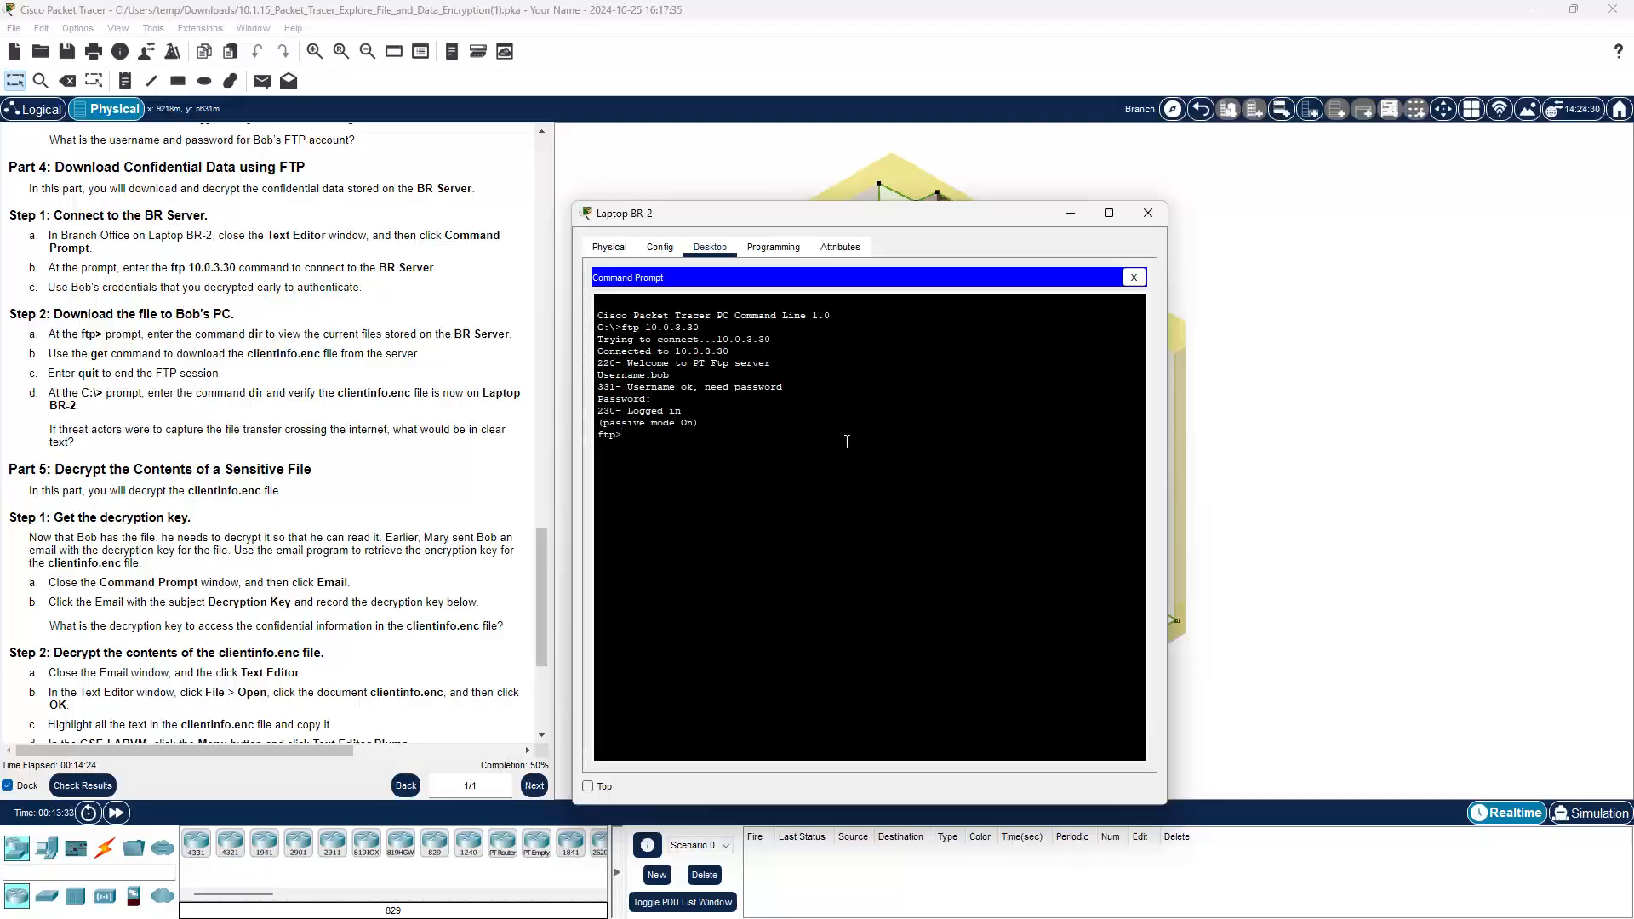
pyautogui.write('dir')
pyautogui.press('Return')
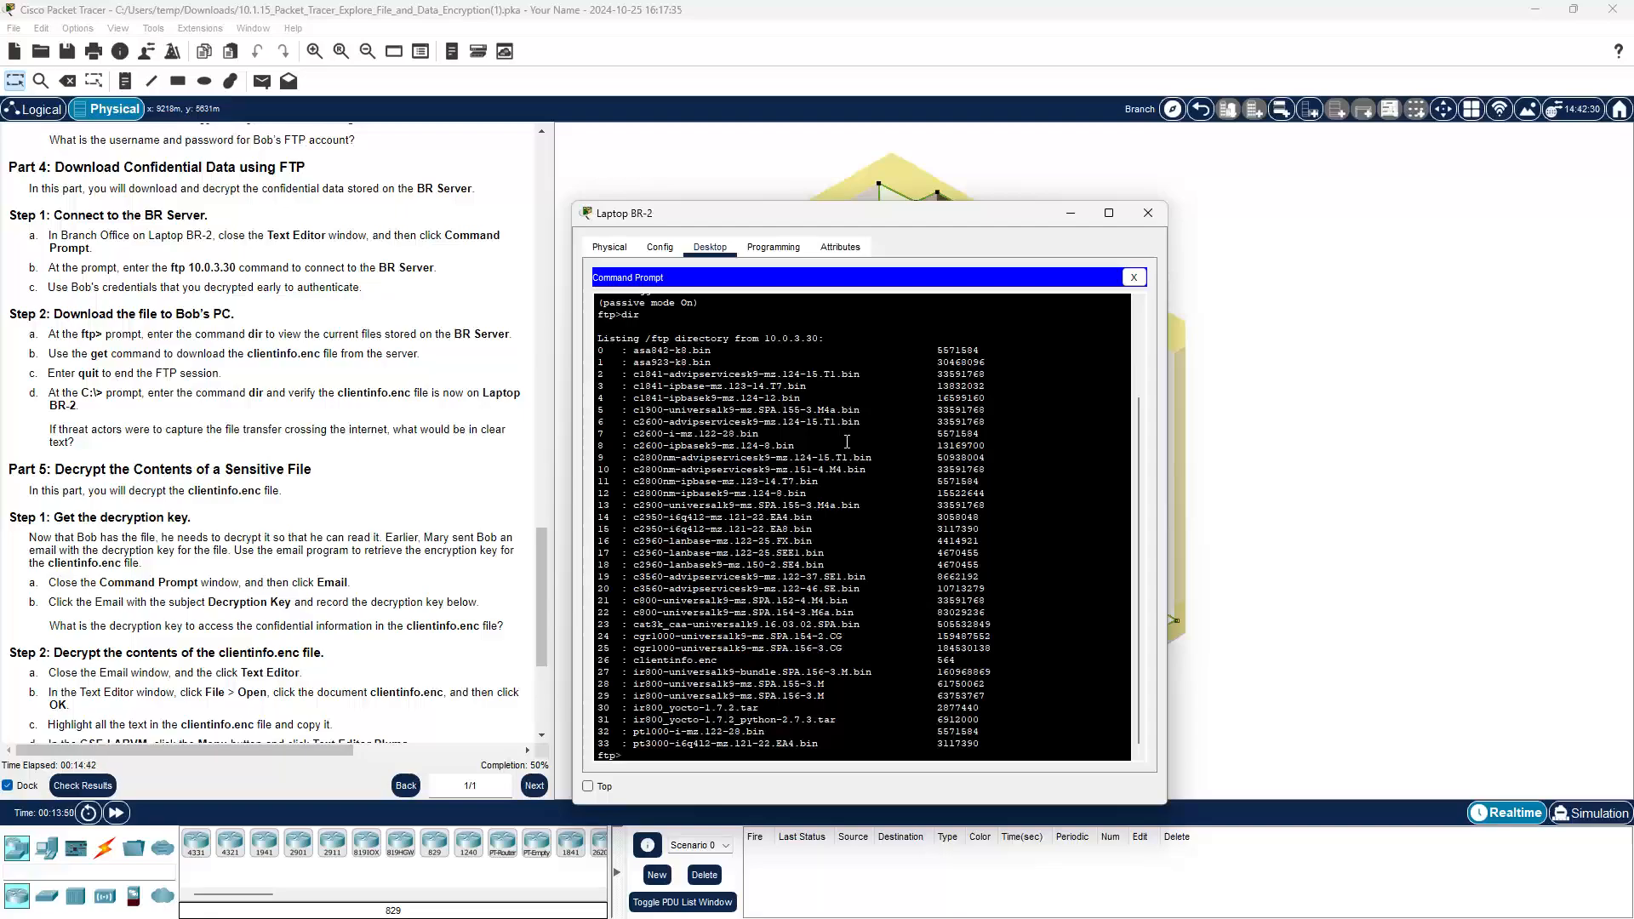
# Step: Download clientinfo.enc from the FTP server with get
pyautogui.write('et clientin')
pyautogui.write('fo.enc')
pyautogui.press('Return')
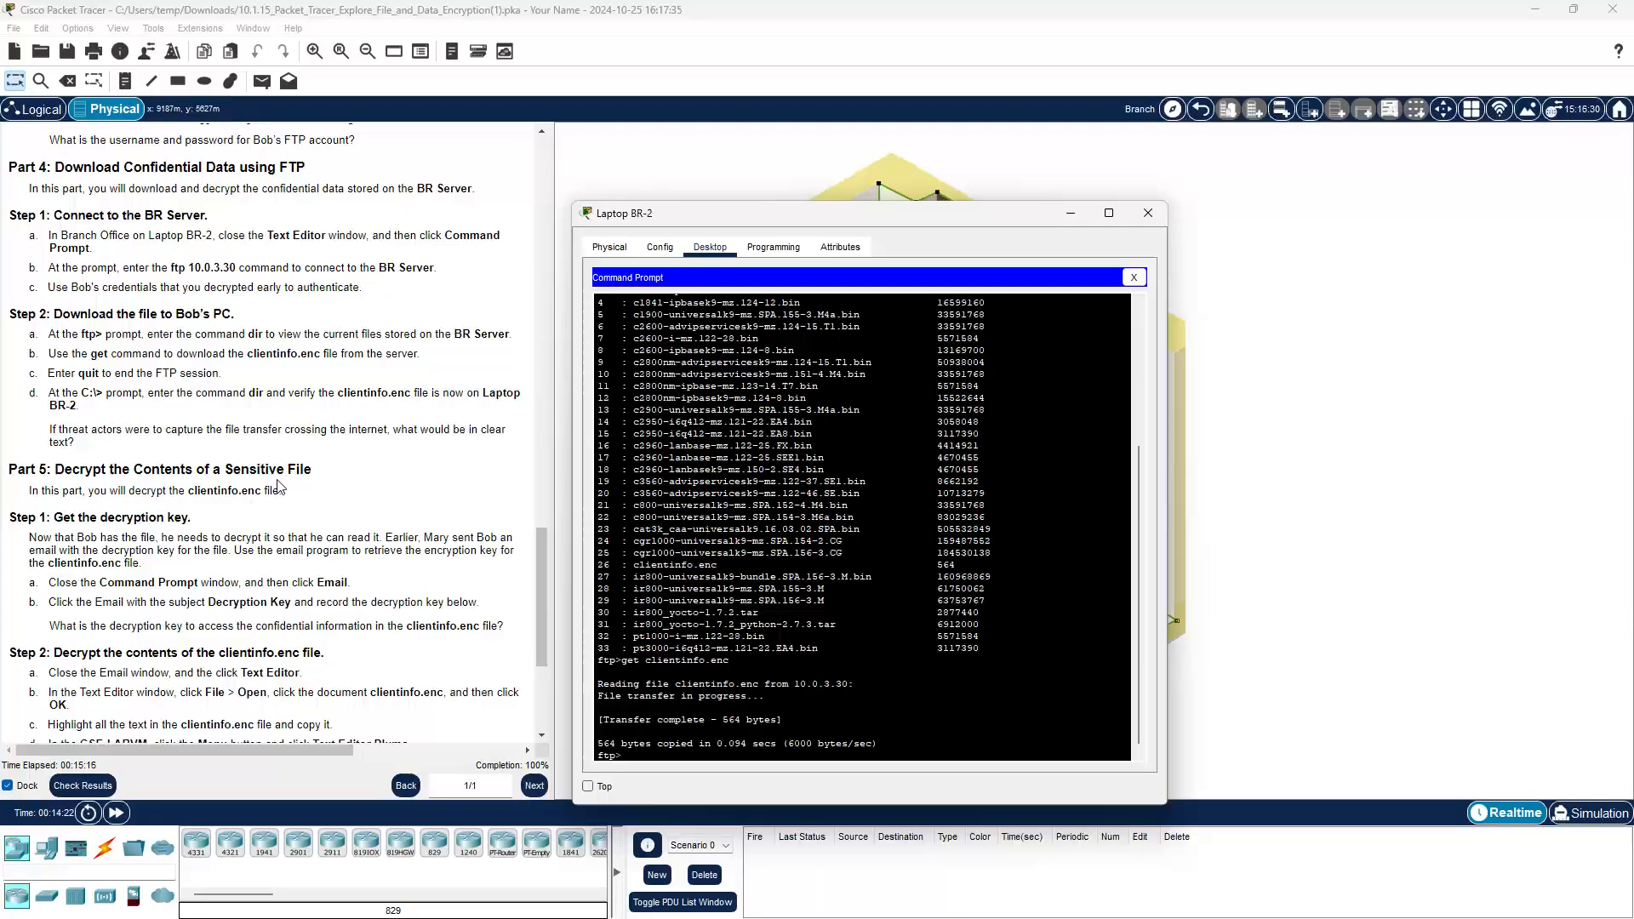
# Step: Scroll further through the instructions and end the FTP session with quit
pyautogui.scroll(-1, 281, 486)
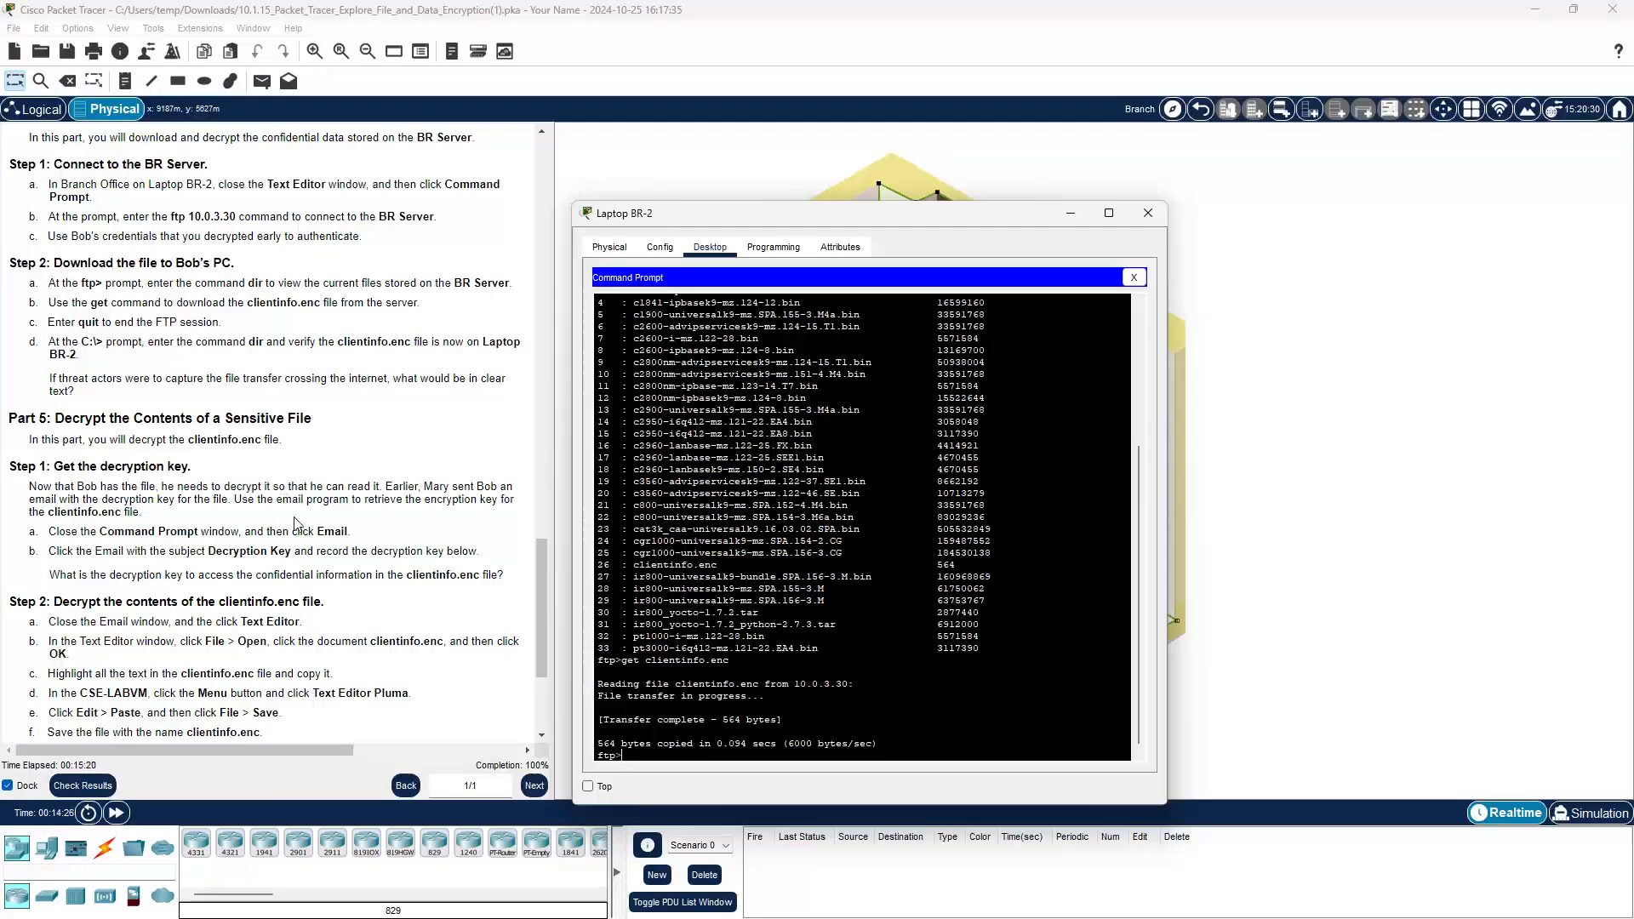
pyautogui.scroll(-1, 295, 522)
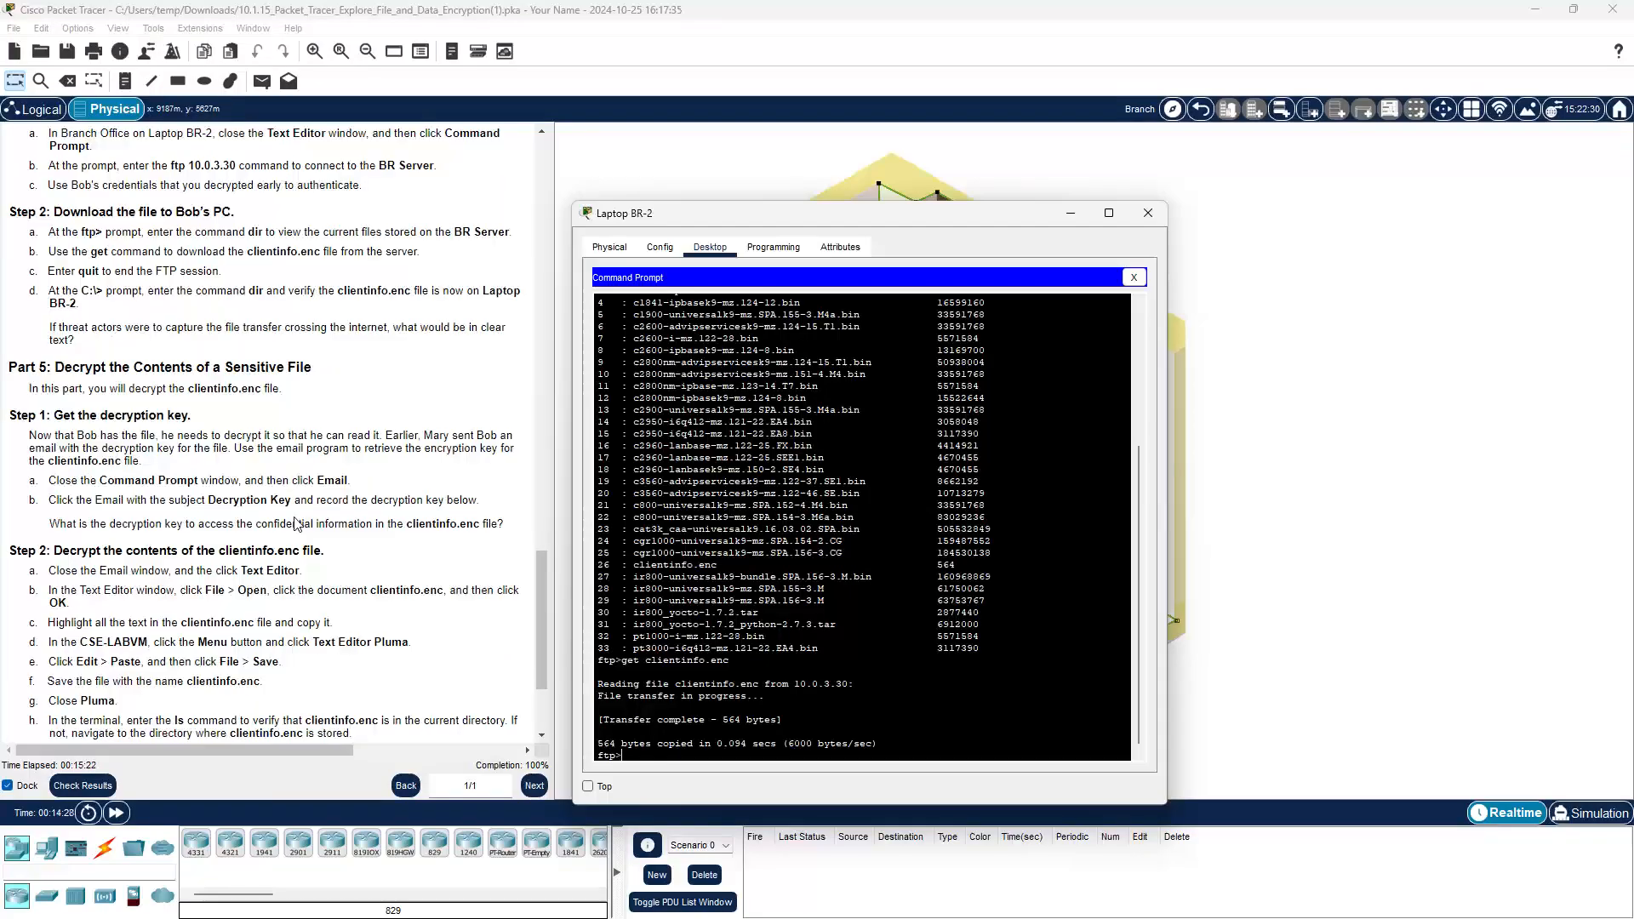
pyautogui.scroll(-1, 295, 523)
pyautogui.scroll(-1, 295, 523)
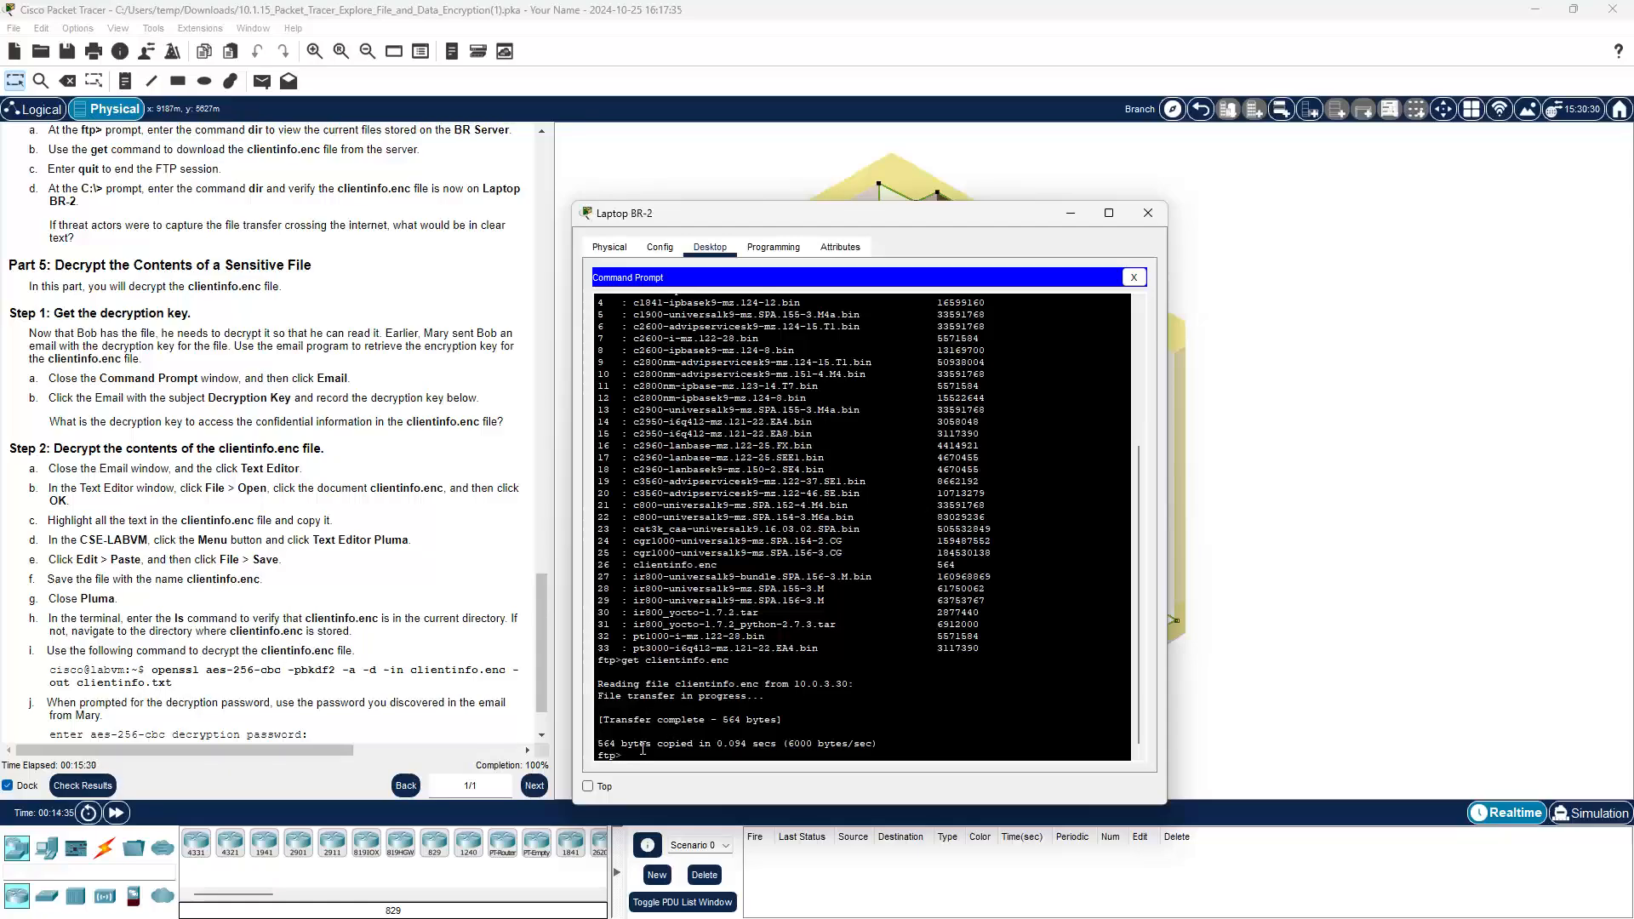
pyautogui.write('quit')
pyautogui.press('Return')
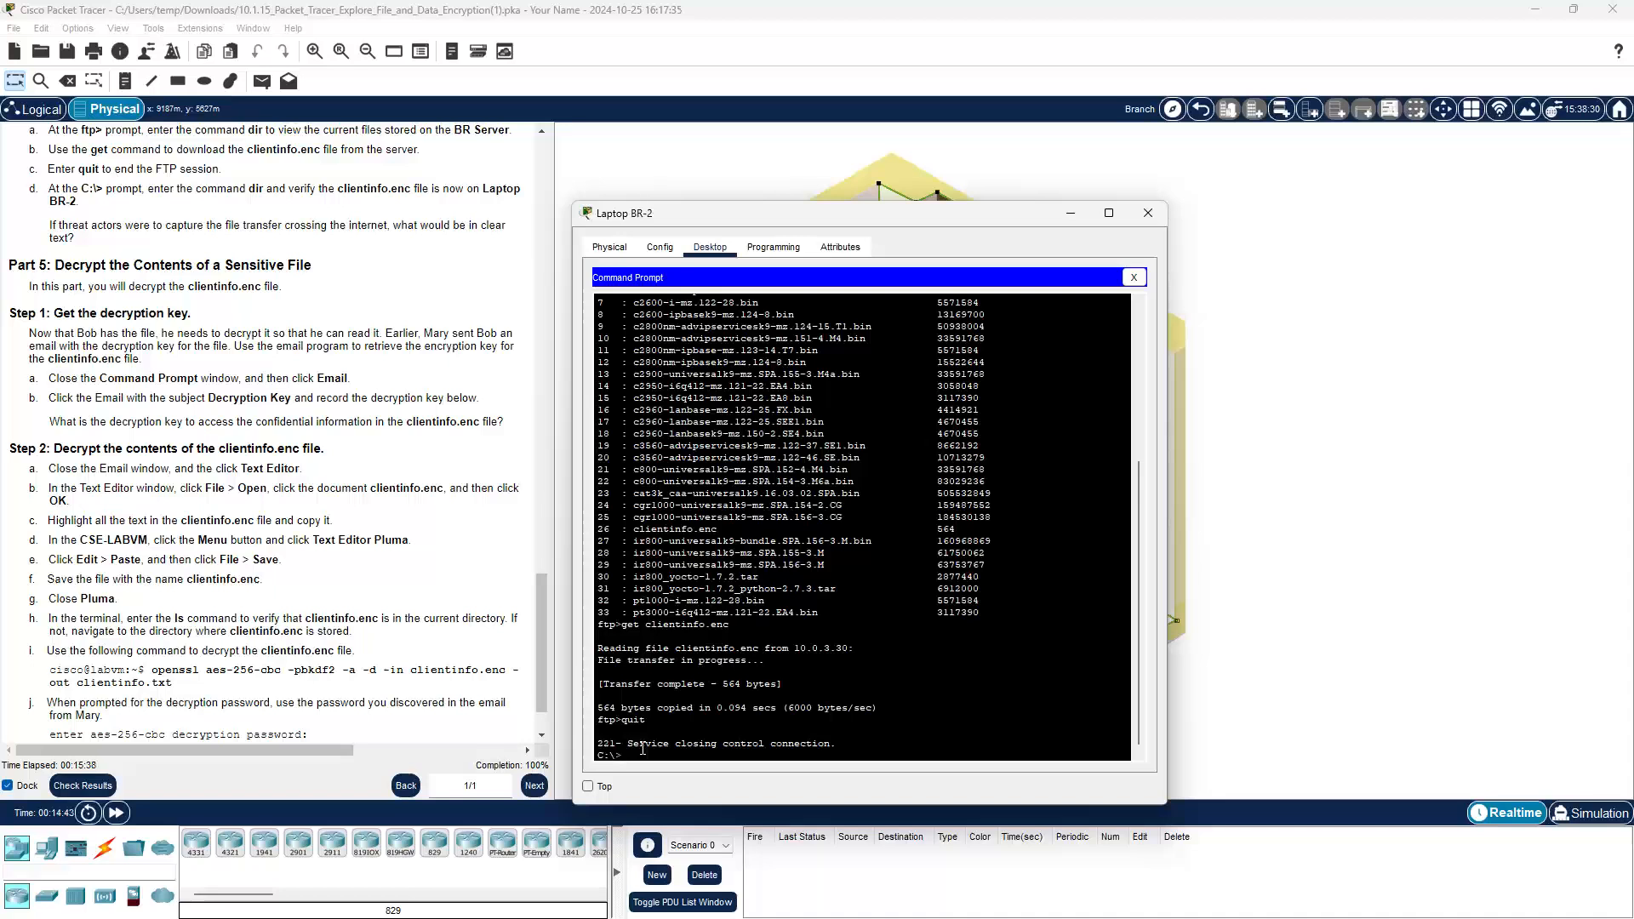
pyautogui.click(1134, 277)
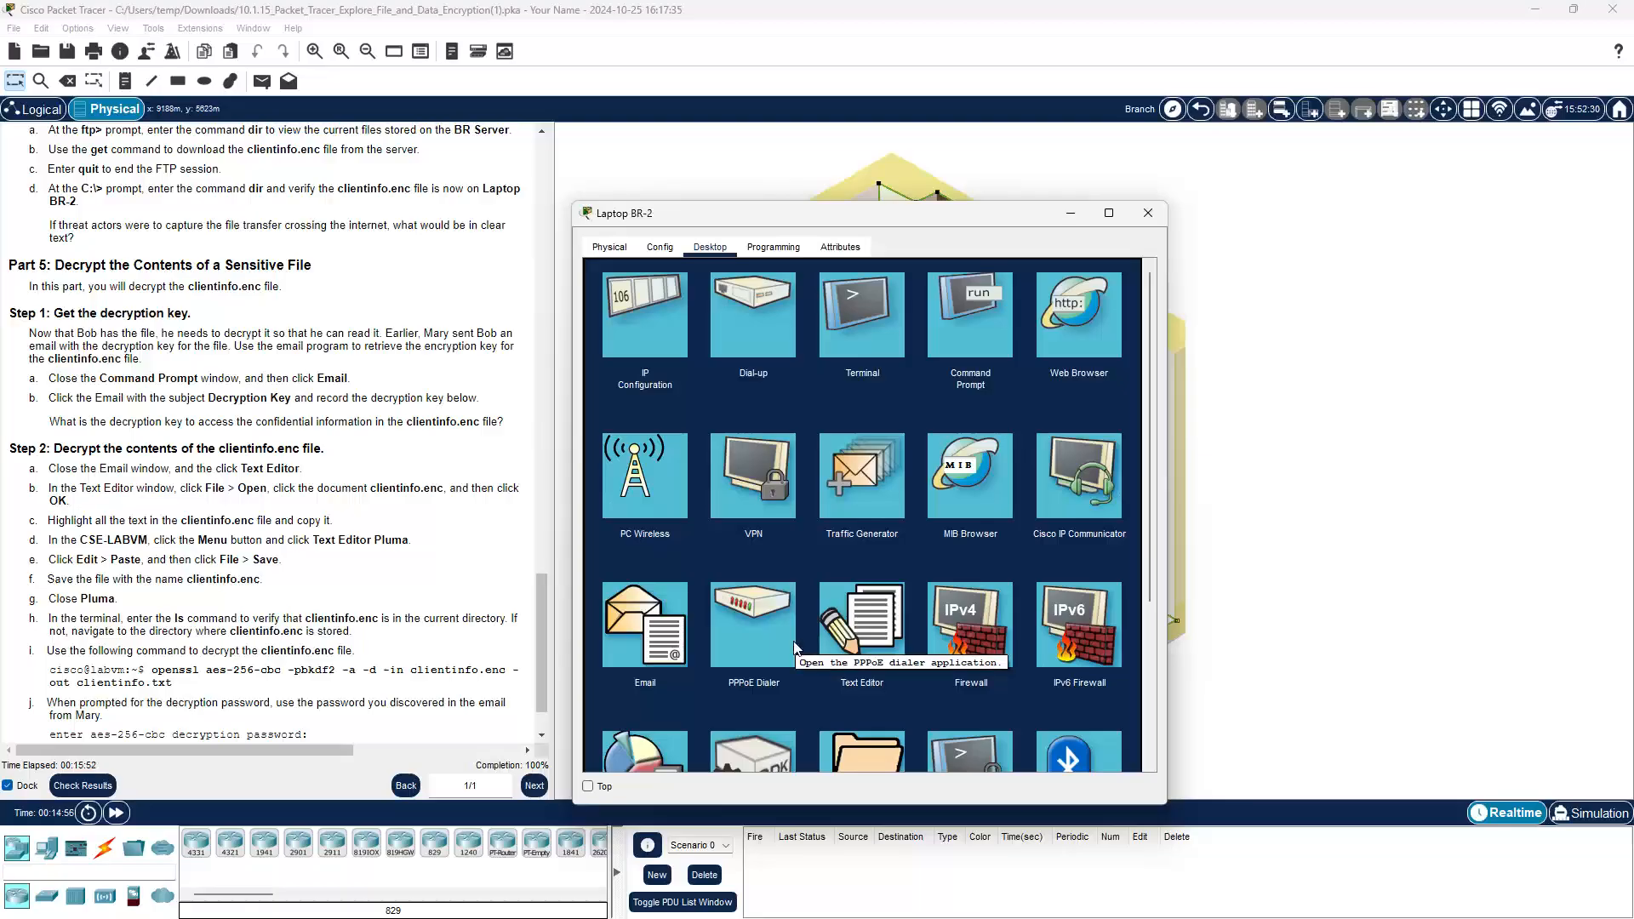
pyautogui.click(642, 645)
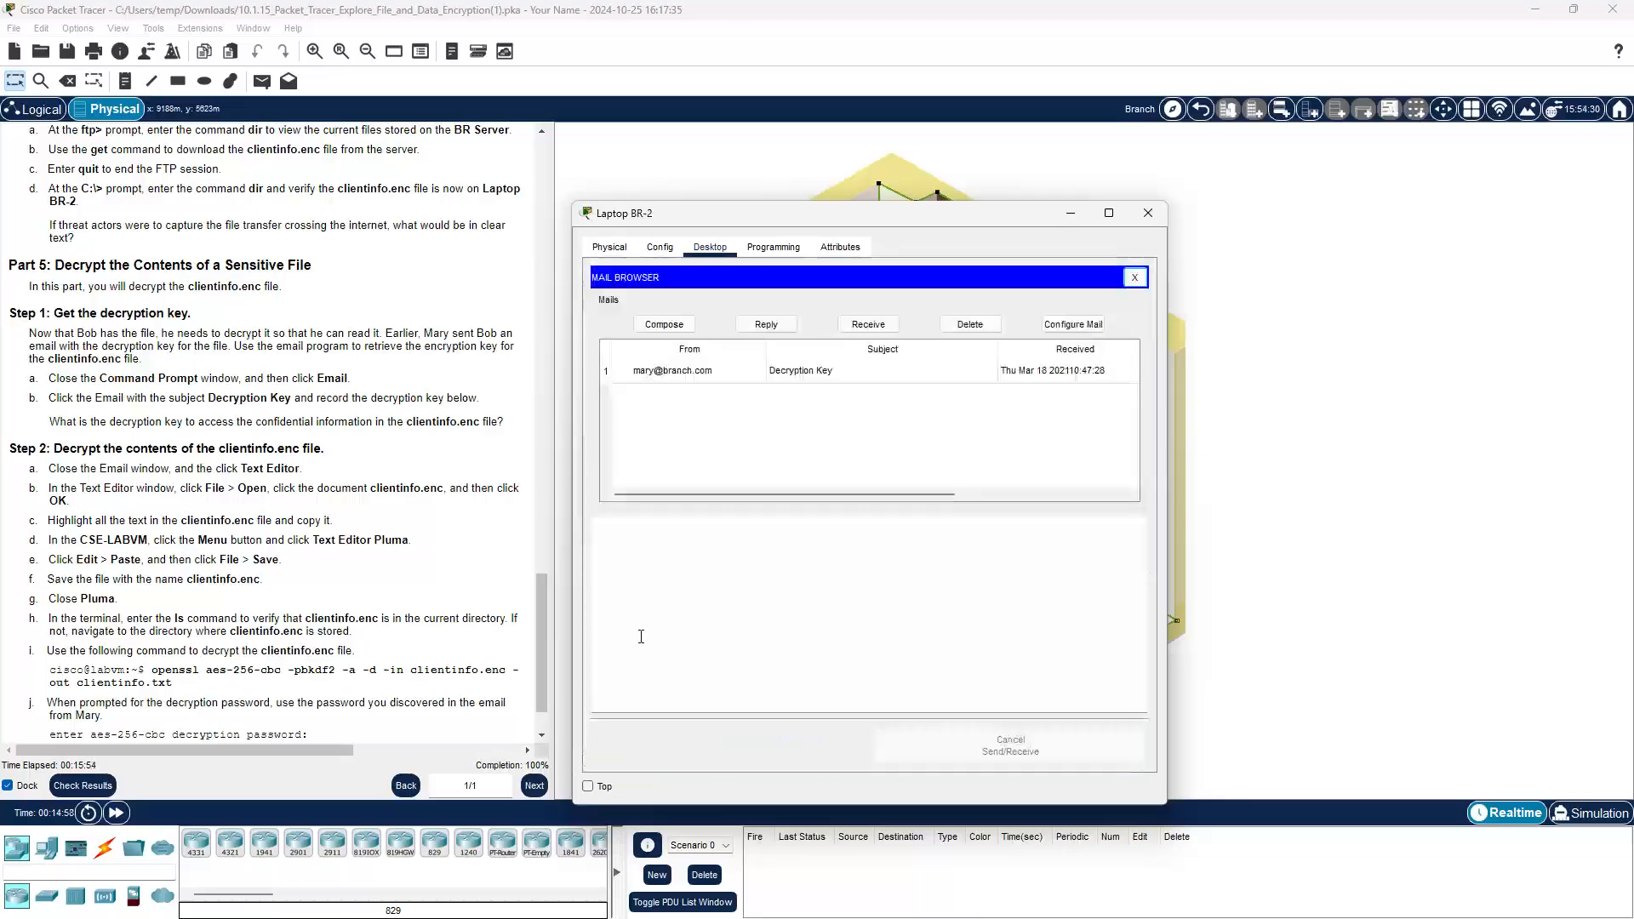
pyautogui.click(665, 375)
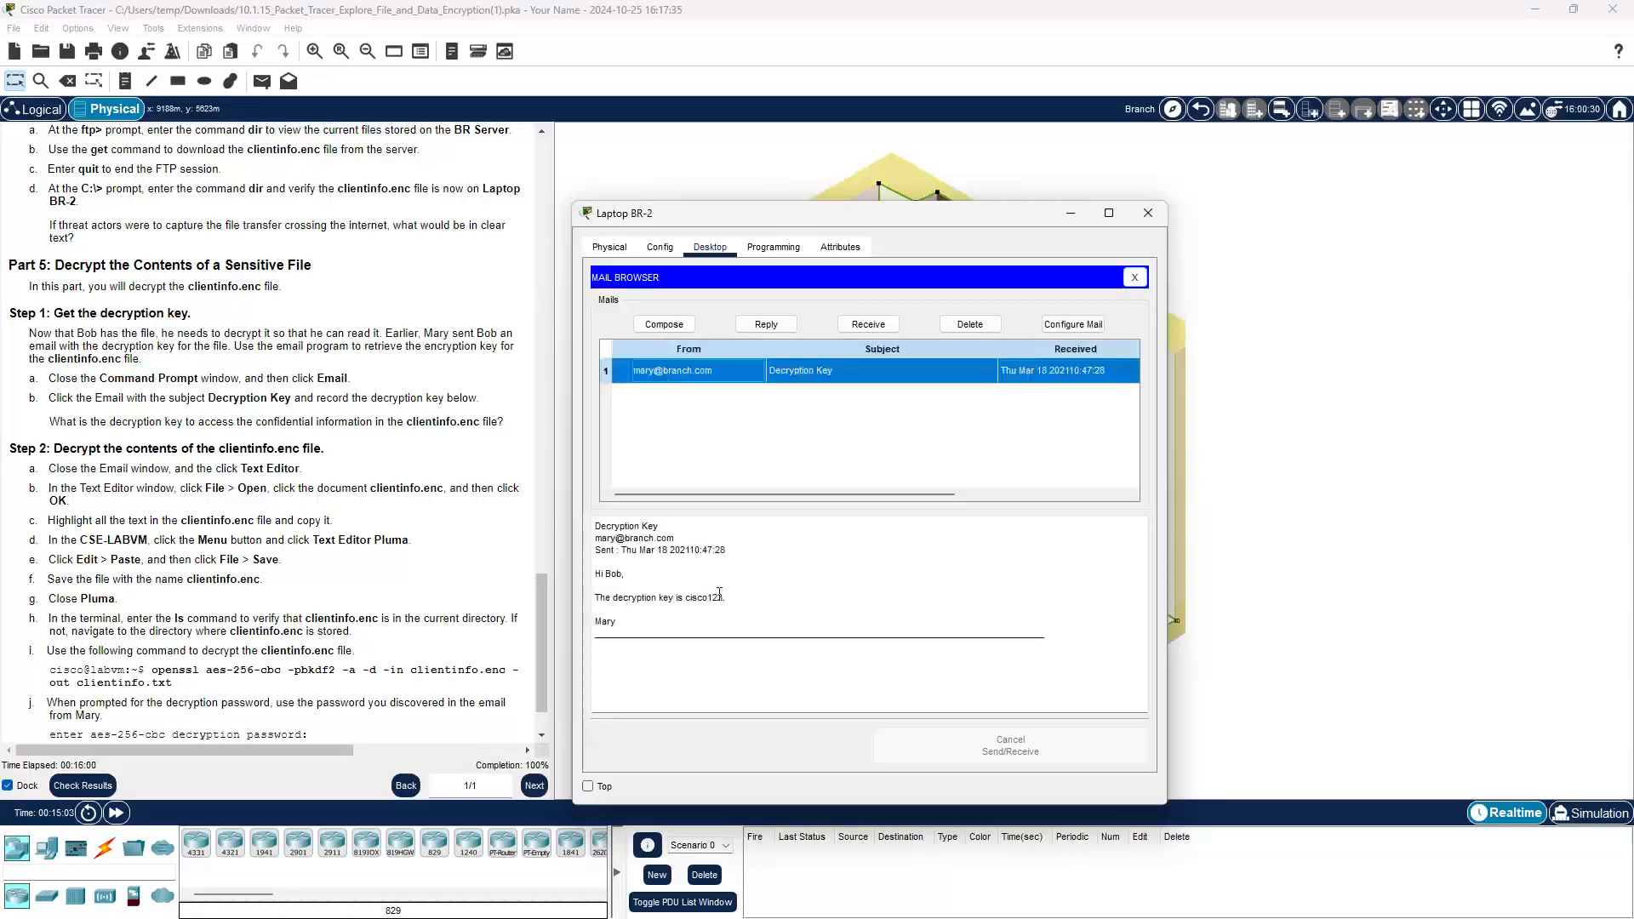
pyautogui.moveTo(722, 598); pyautogui.dragTo(682, 598)
pyautogui.click(778, 593)
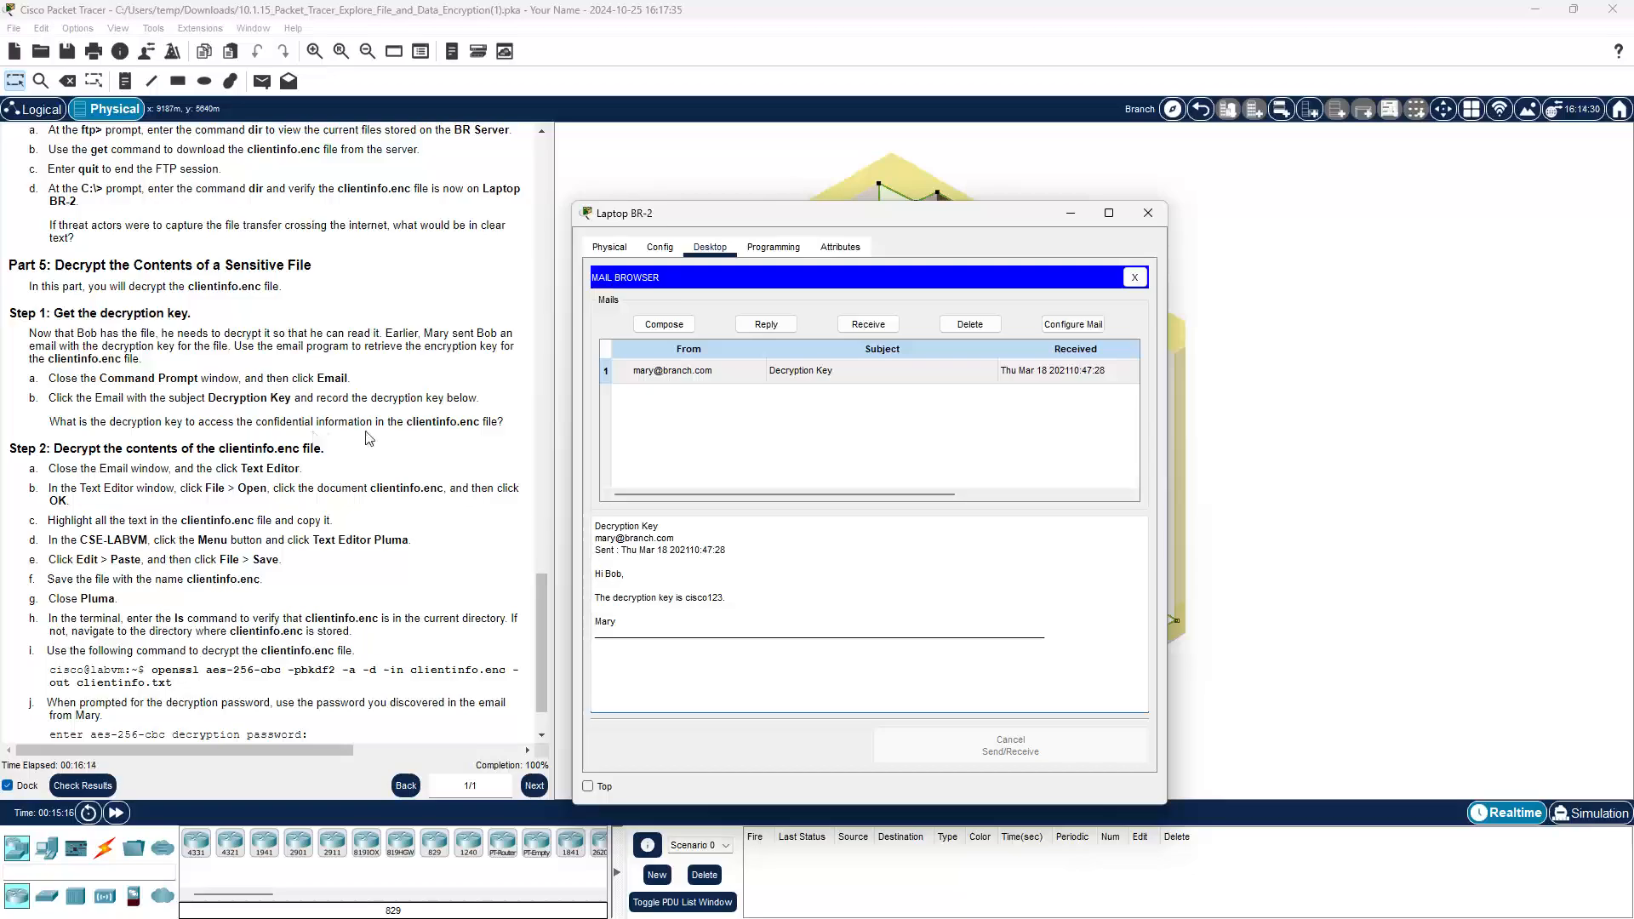
pyautogui.scroll(-2, 287, 498)
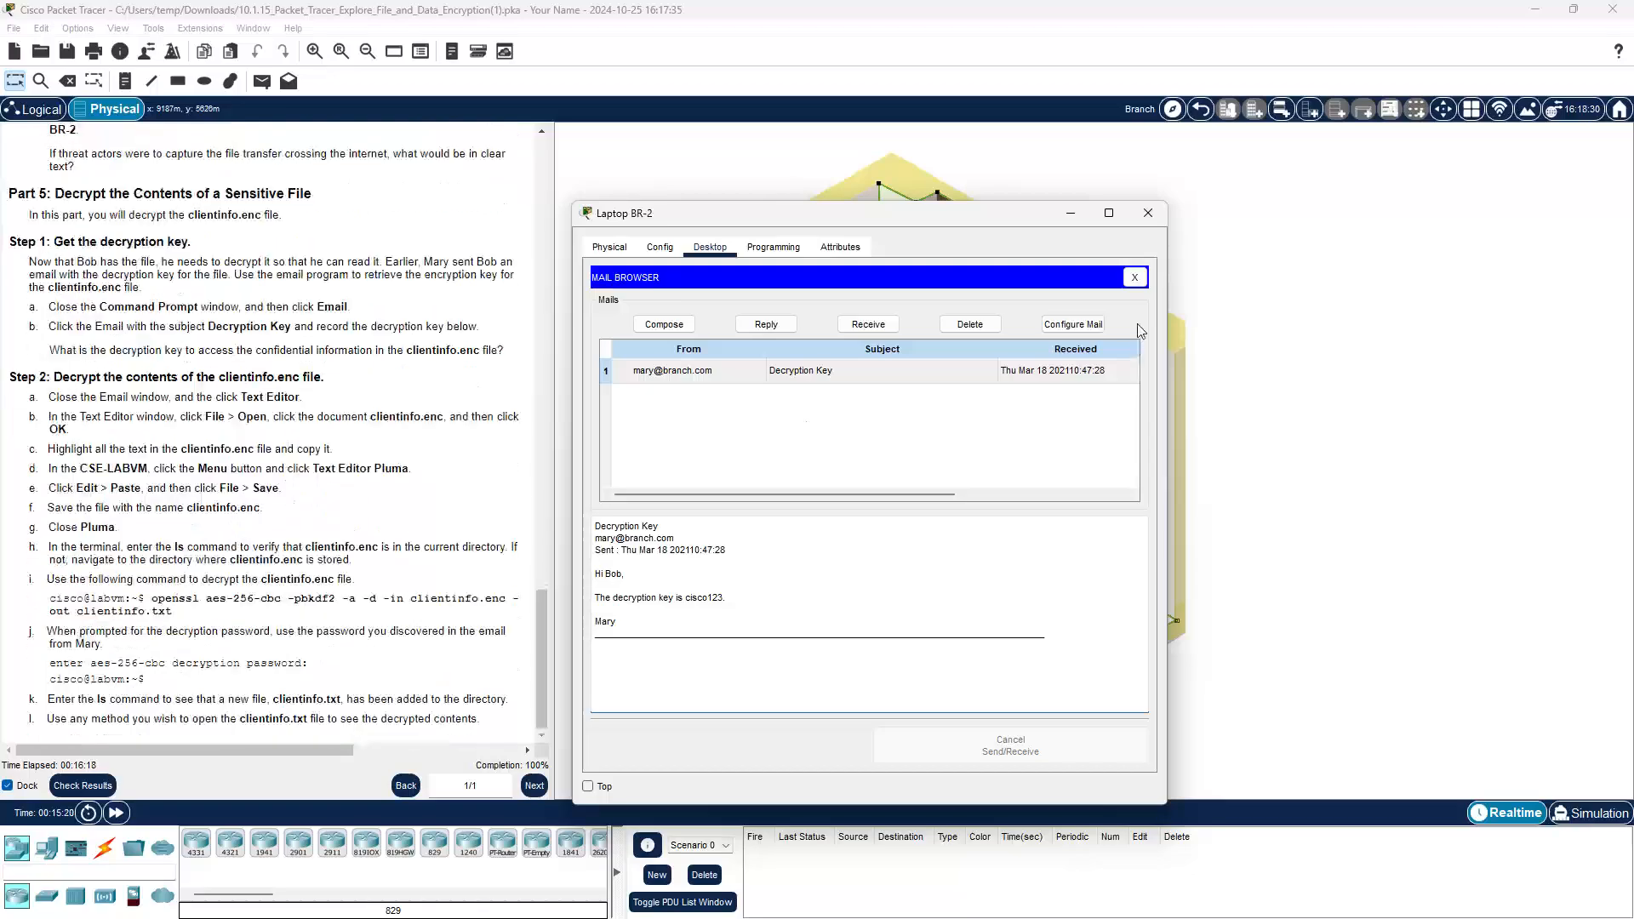
pyautogui.click(1135, 278)
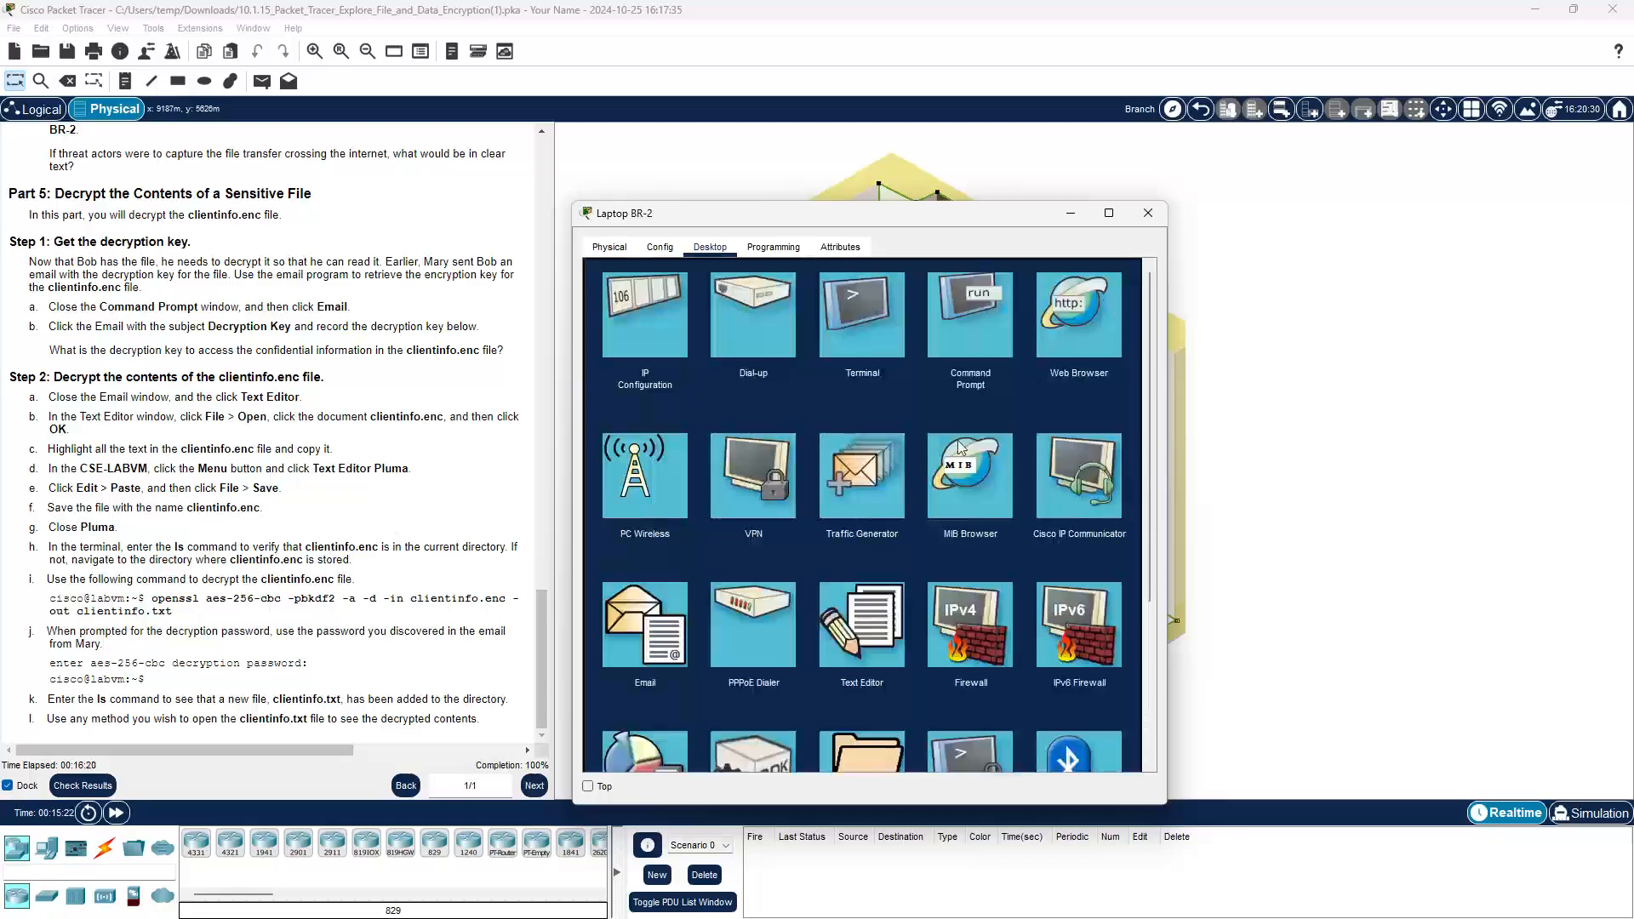
# Step: Open clientinfo.enc in Laptop BR-2's Text Editor
pyautogui.click(861, 640)
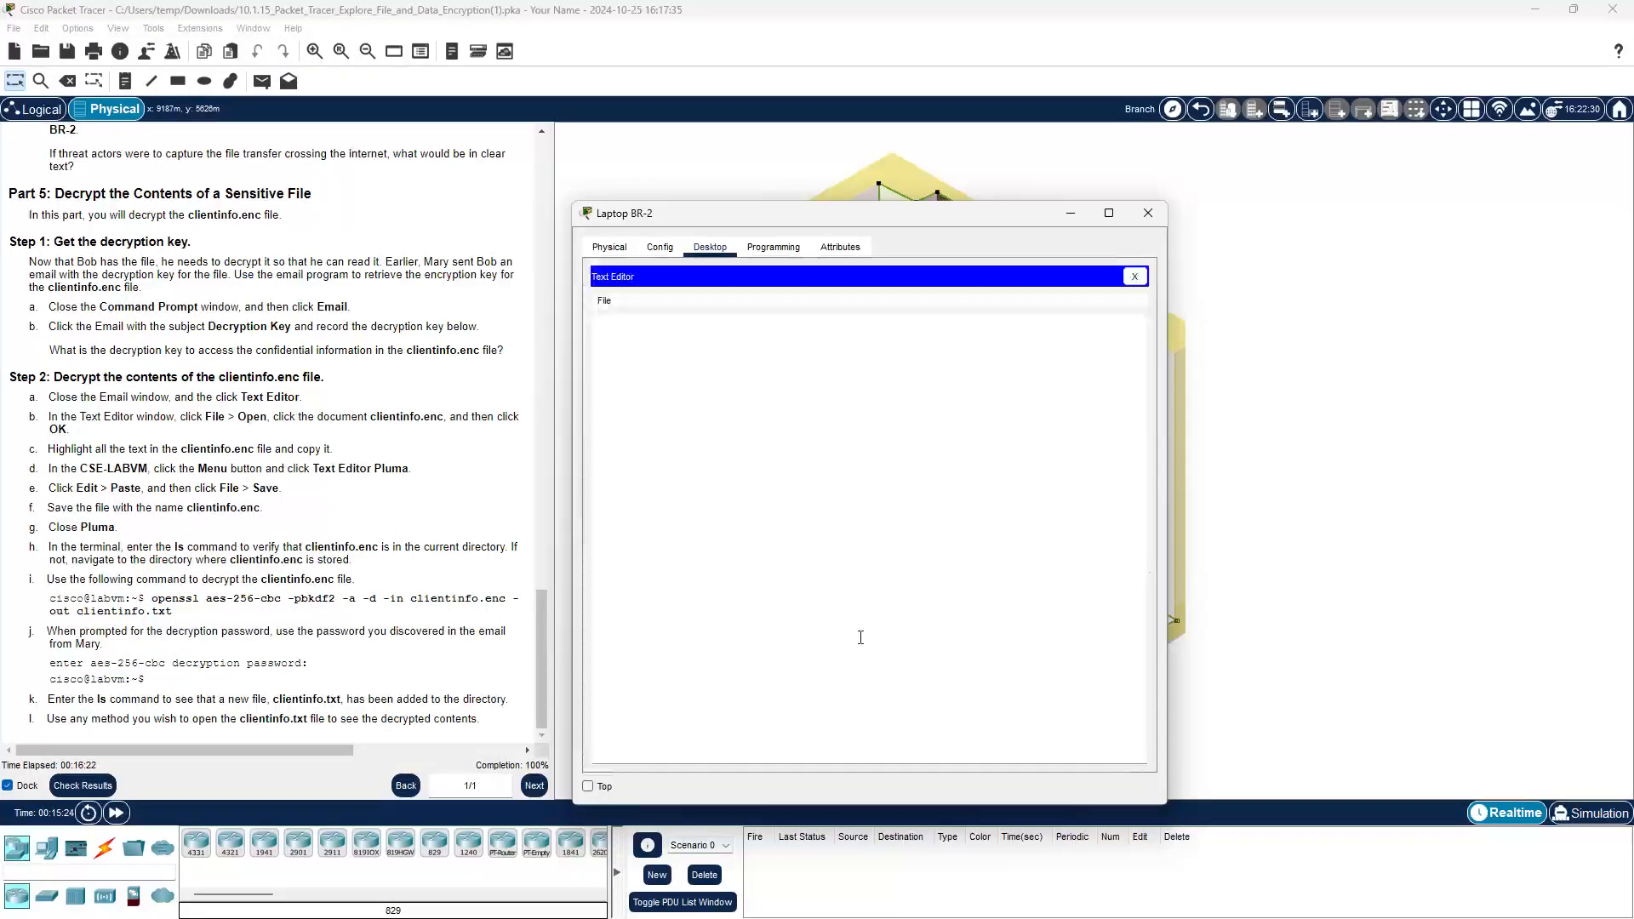
pyautogui.click(604, 301)
pyautogui.click(634, 339)
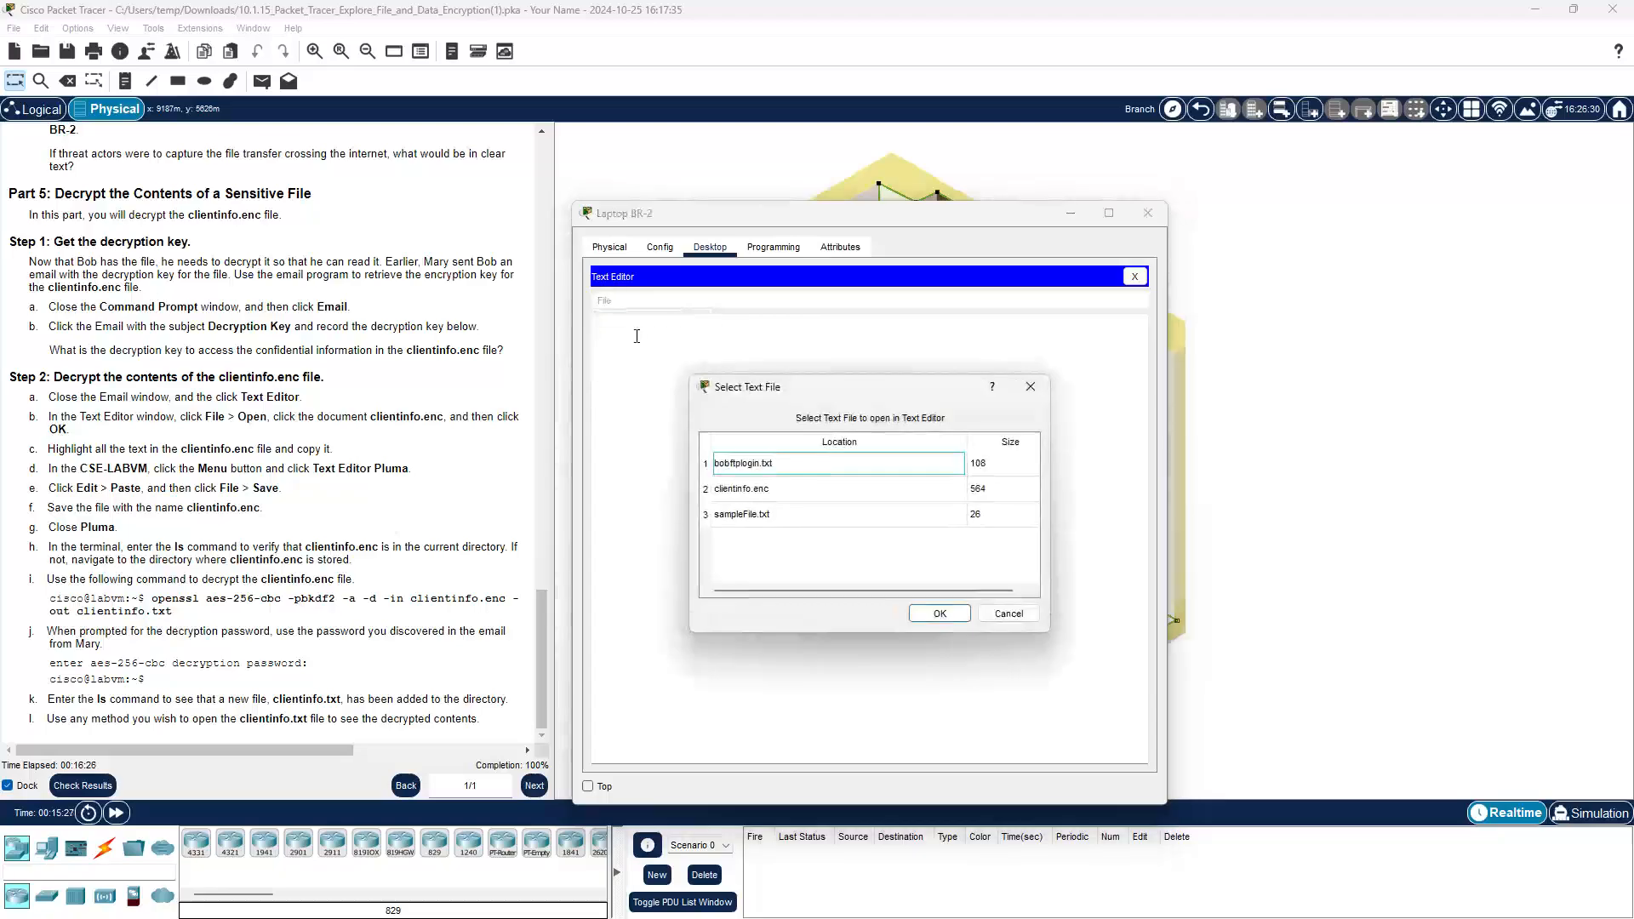
pyautogui.click(748, 491)
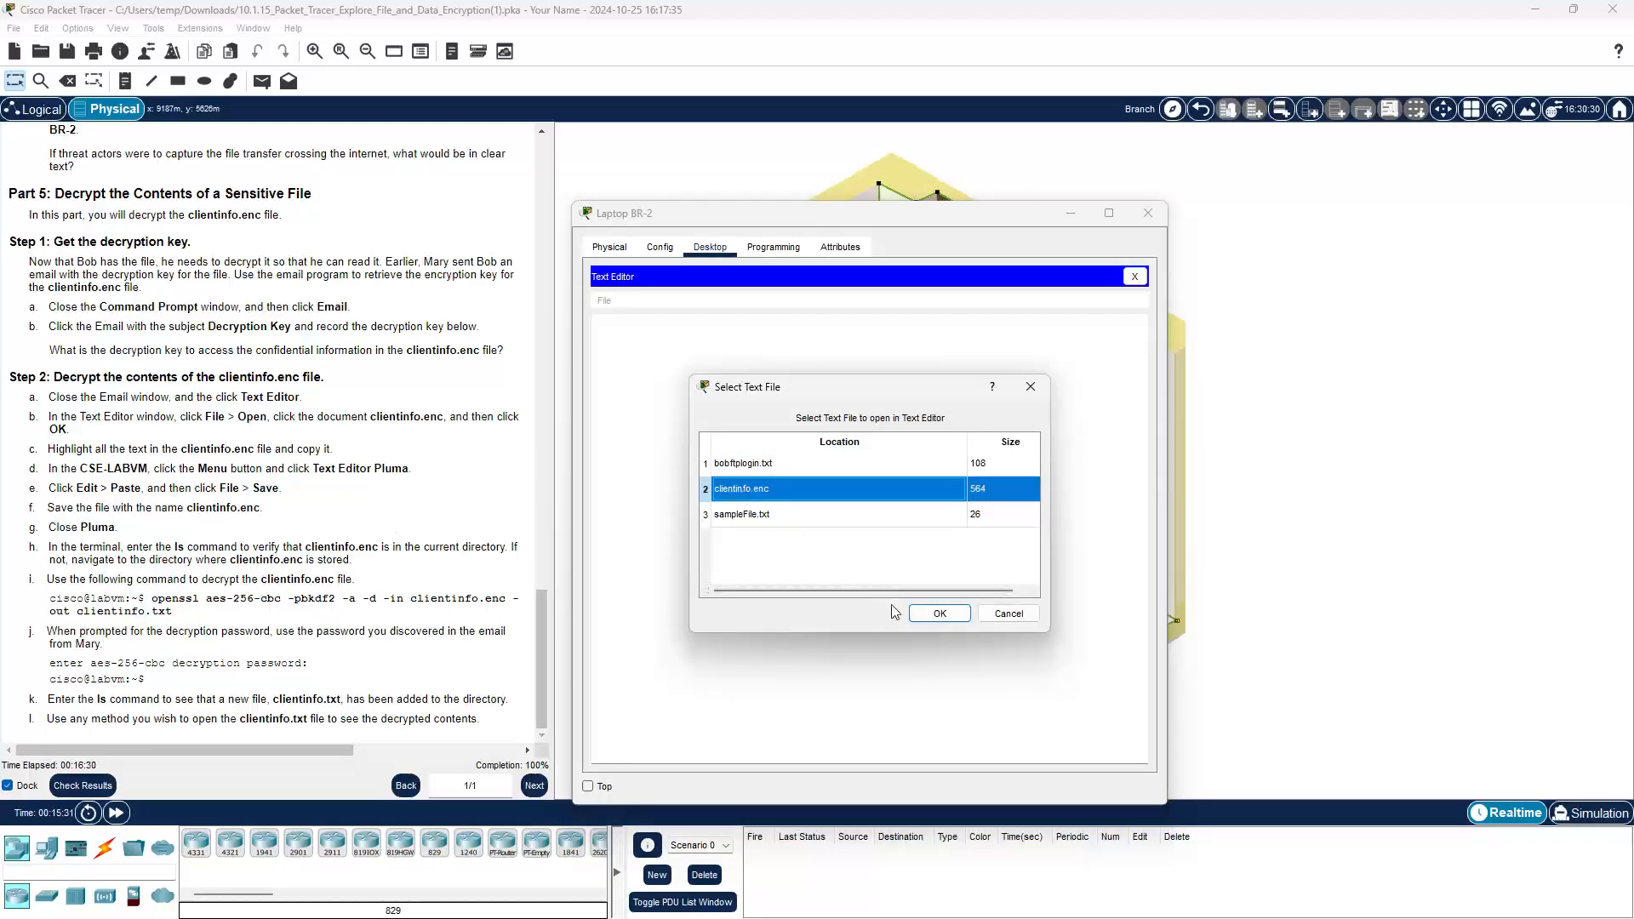
pyautogui.click(939, 613)
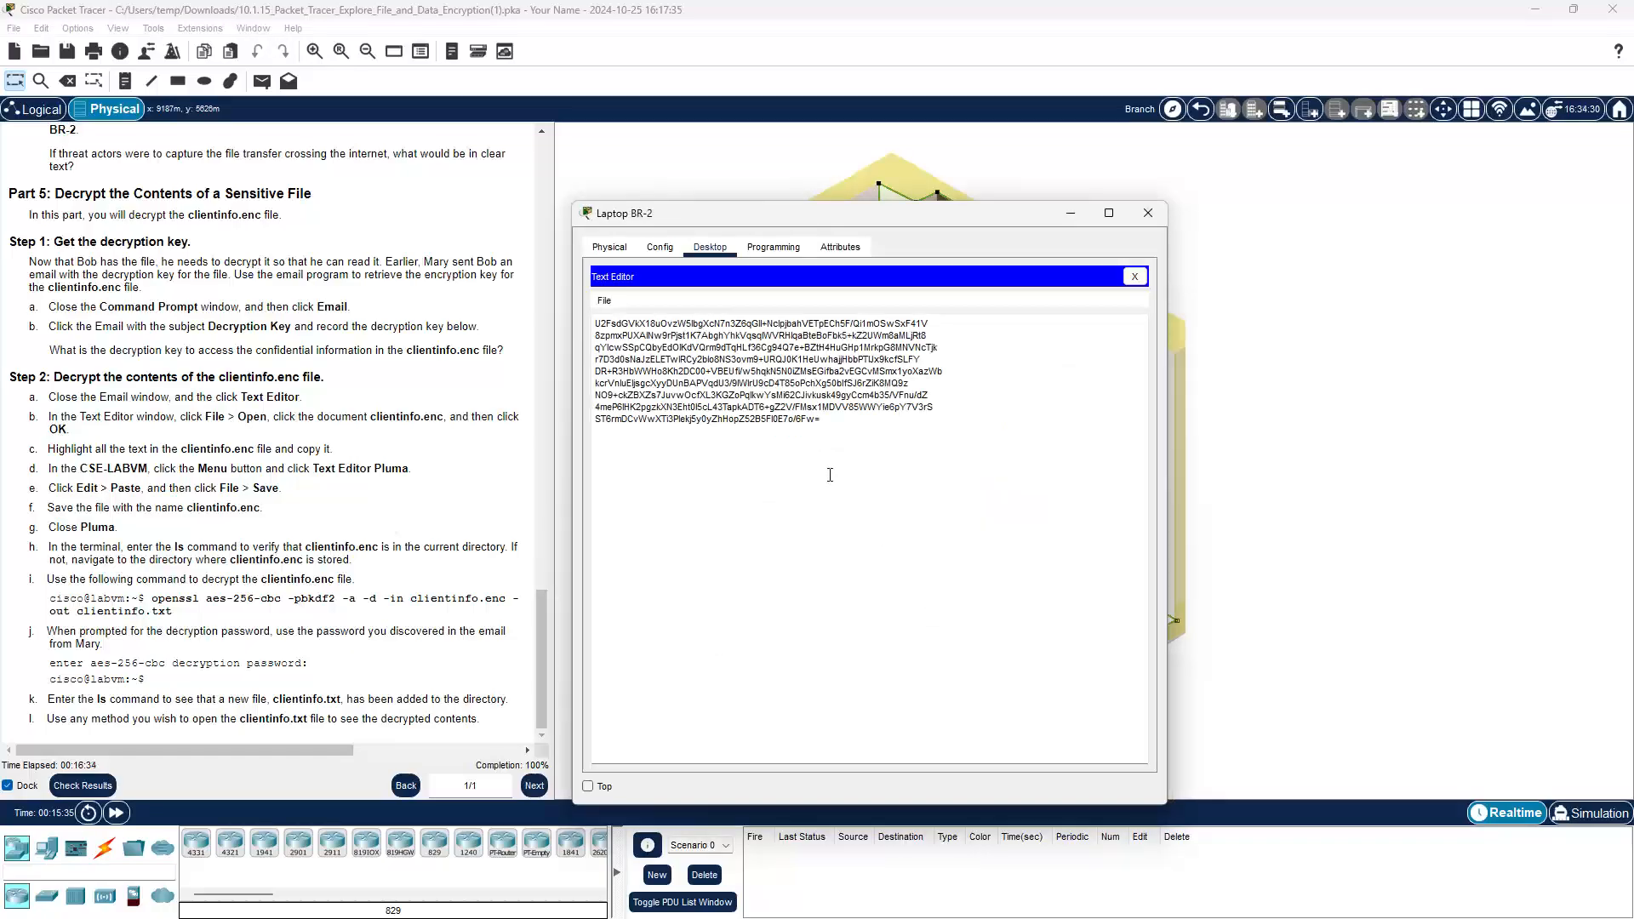
# Step: Select all of clientinfo.enc's Base64 ciphertext and copy it
pyautogui.moveTo(830, 422); pyautogui.dragTo(594, 314)
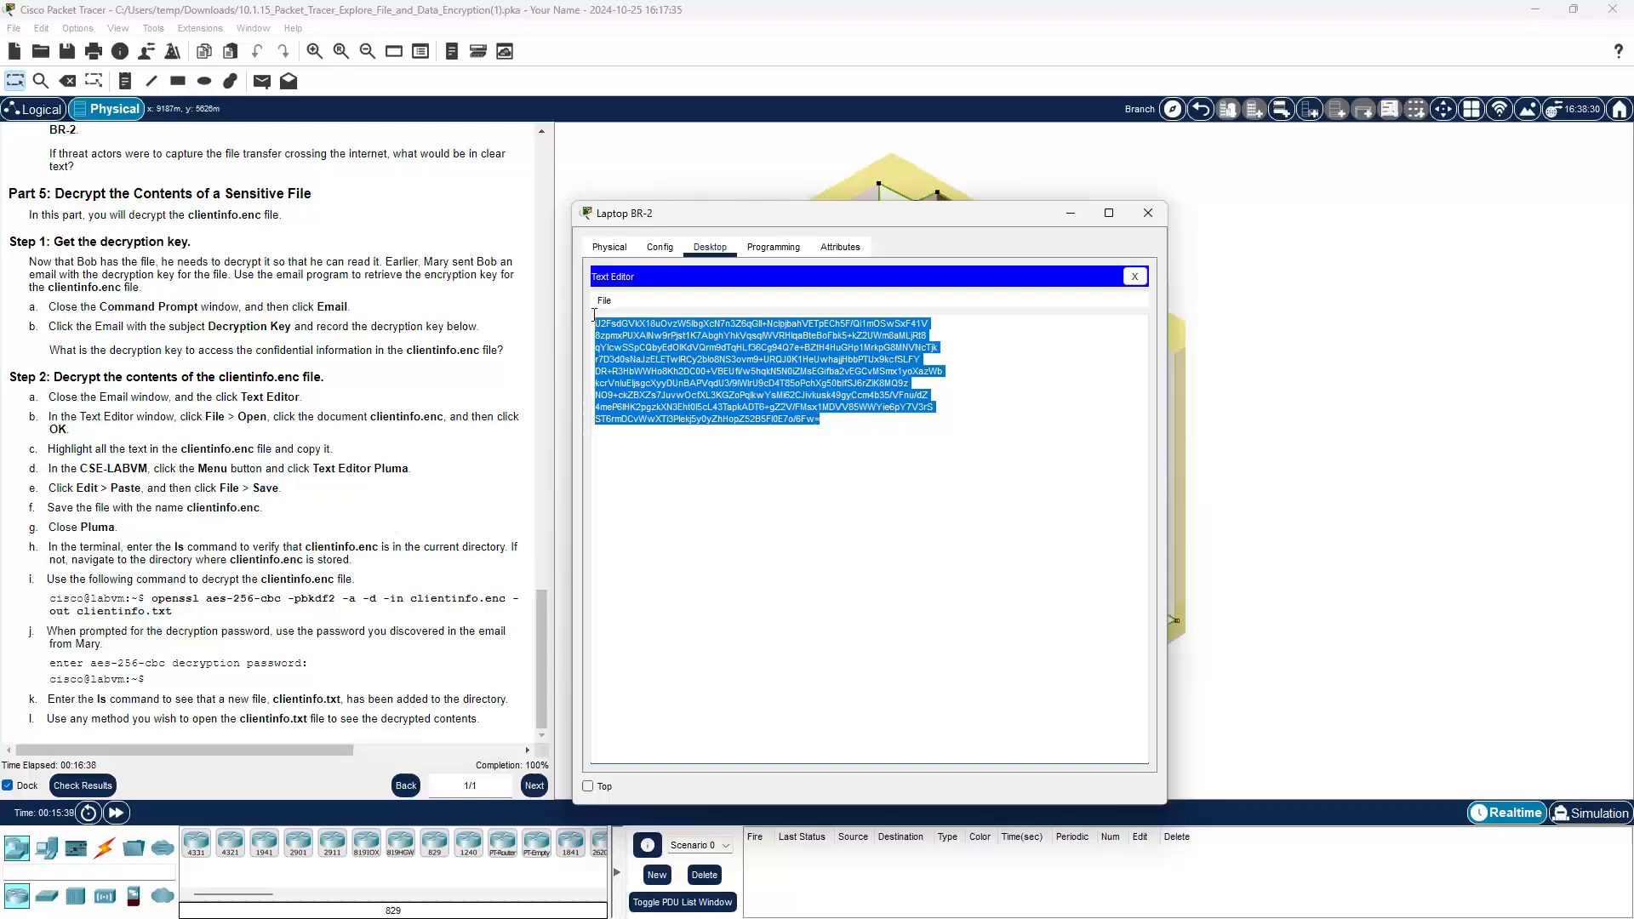
pyautogui.rightClick(646, 359)
pyautogui.click(679, 431)
# Step: Bring the lab VM to the front and launch Pluma by searching 'plum' in the Menu
pyautogui.moveTo(1036, 916)
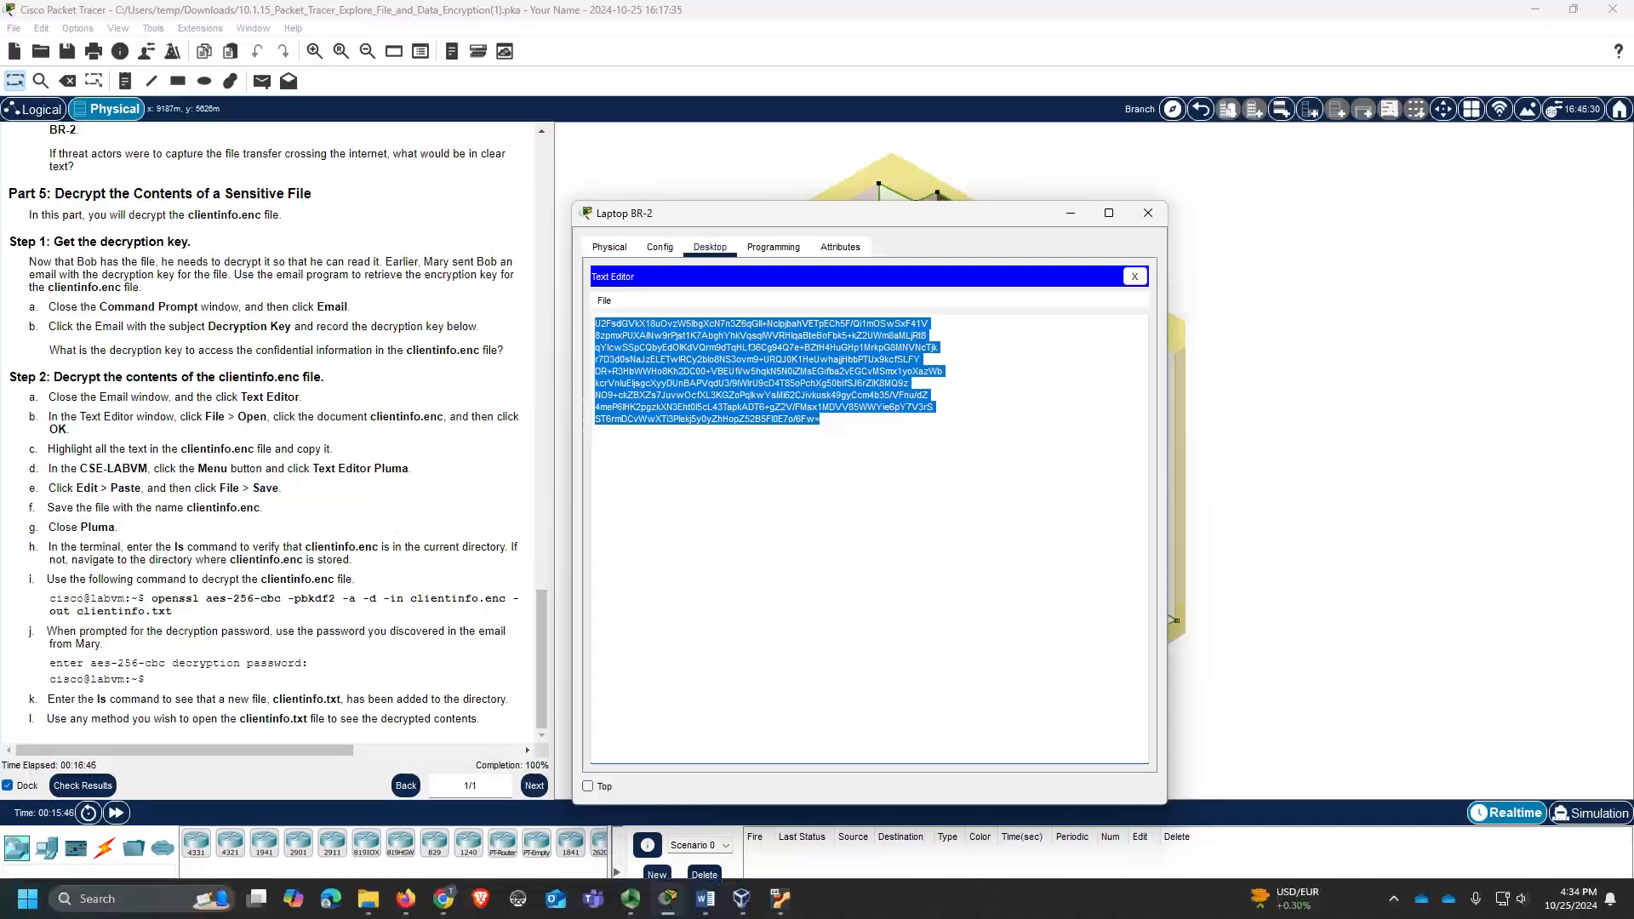
pyautogui.moveTo(800, 904)
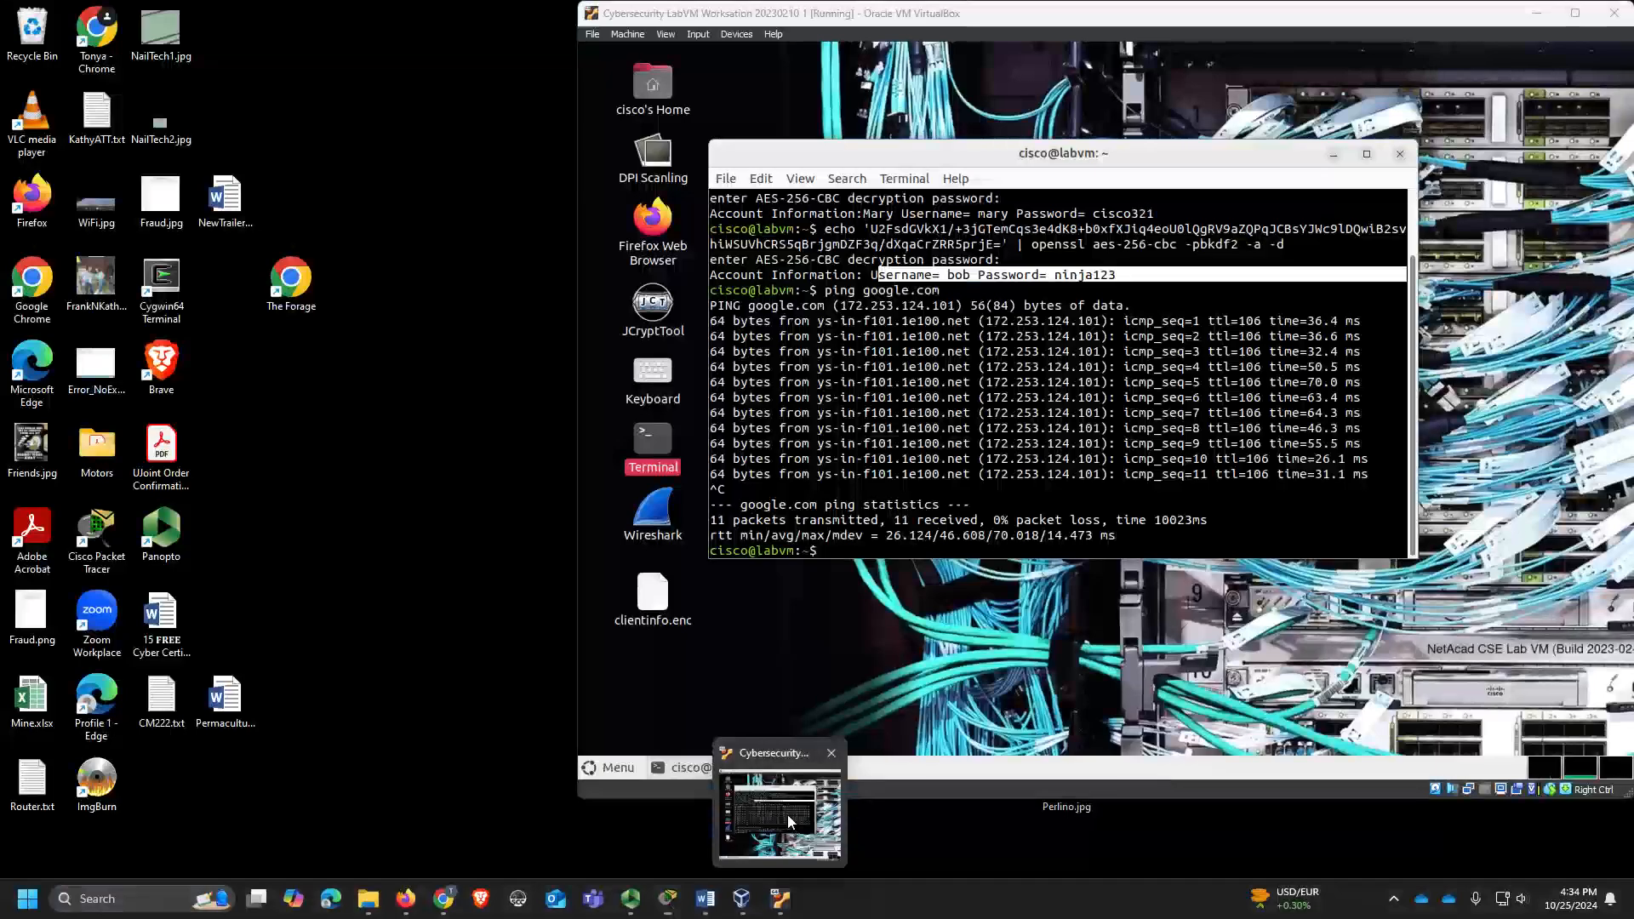
pyautogui.click(788, 814)
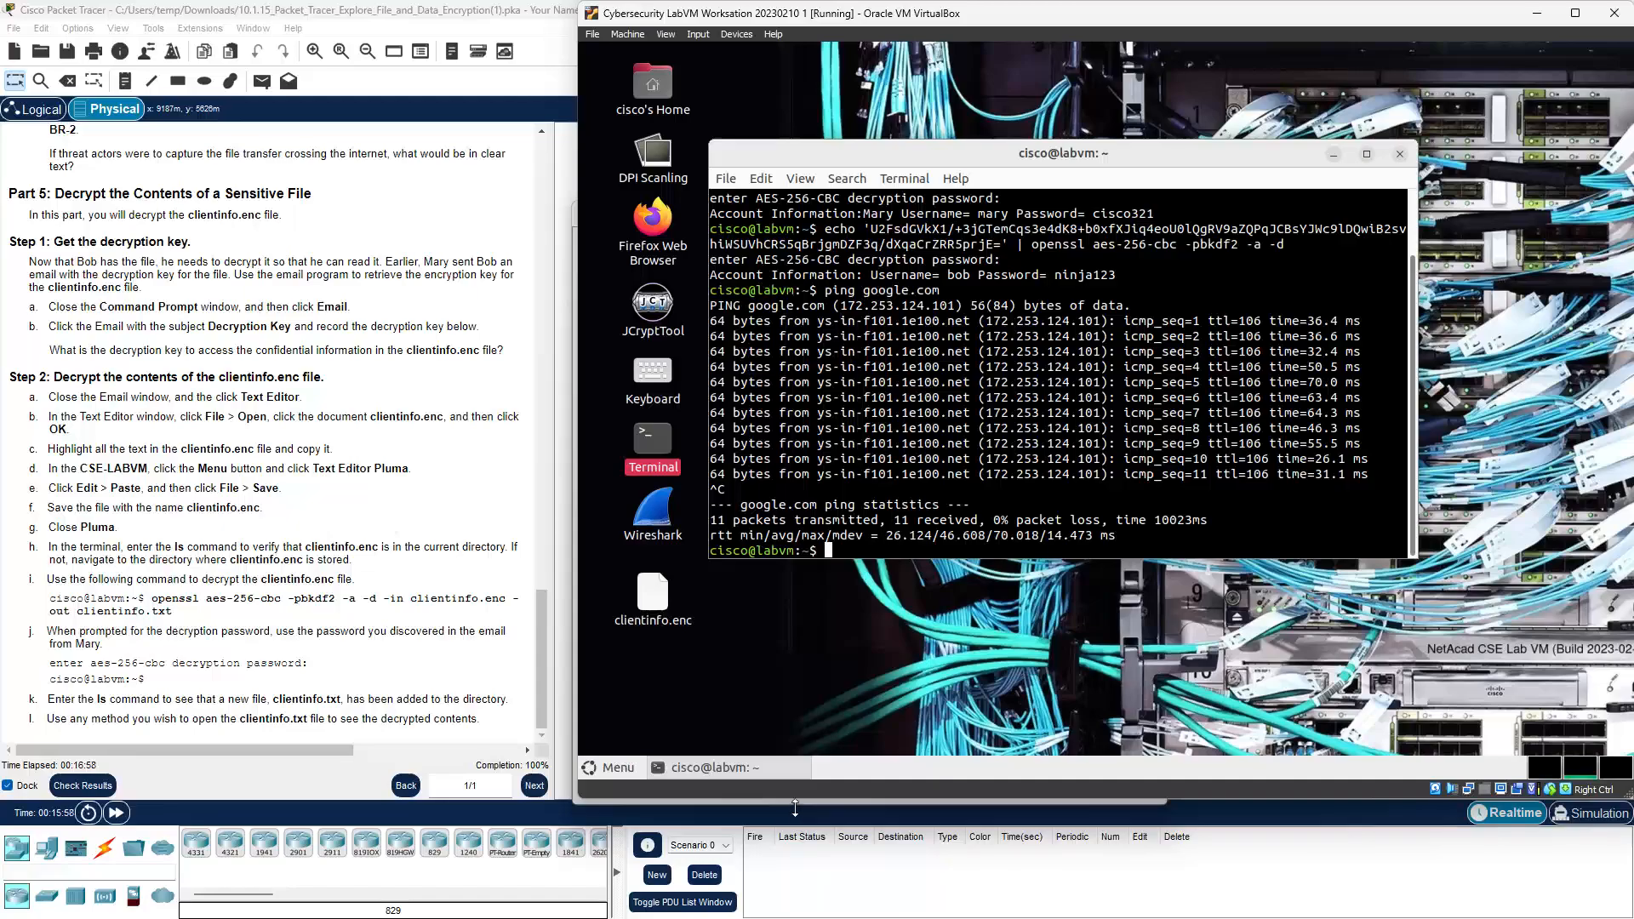
pyautogui.click(619, 768)
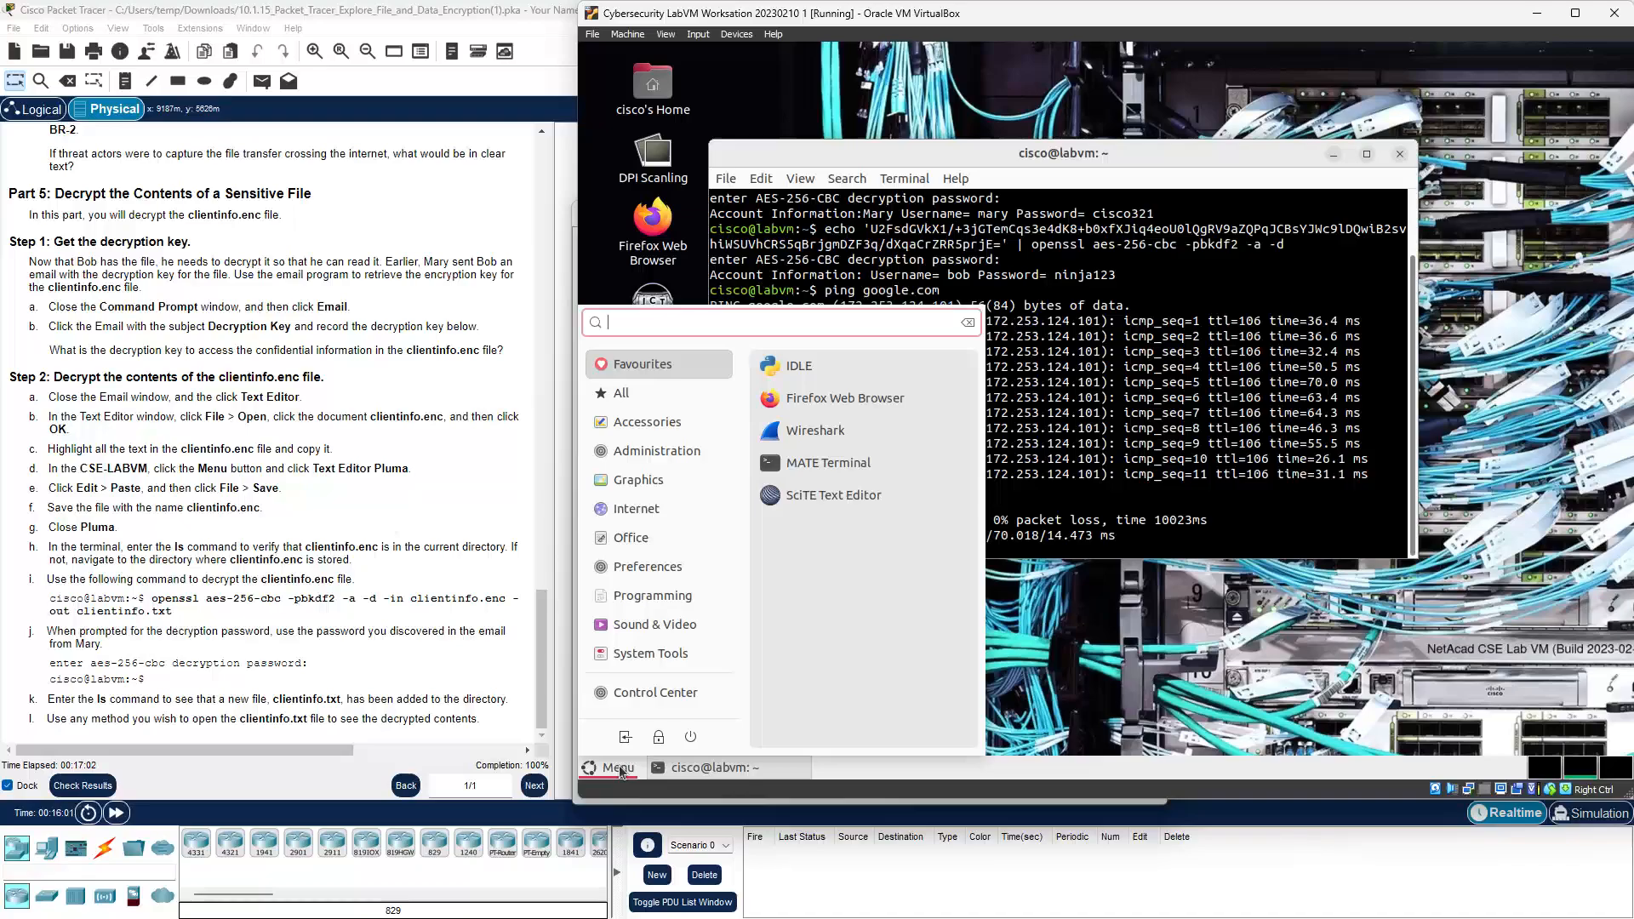
pyautogui.write('plum')
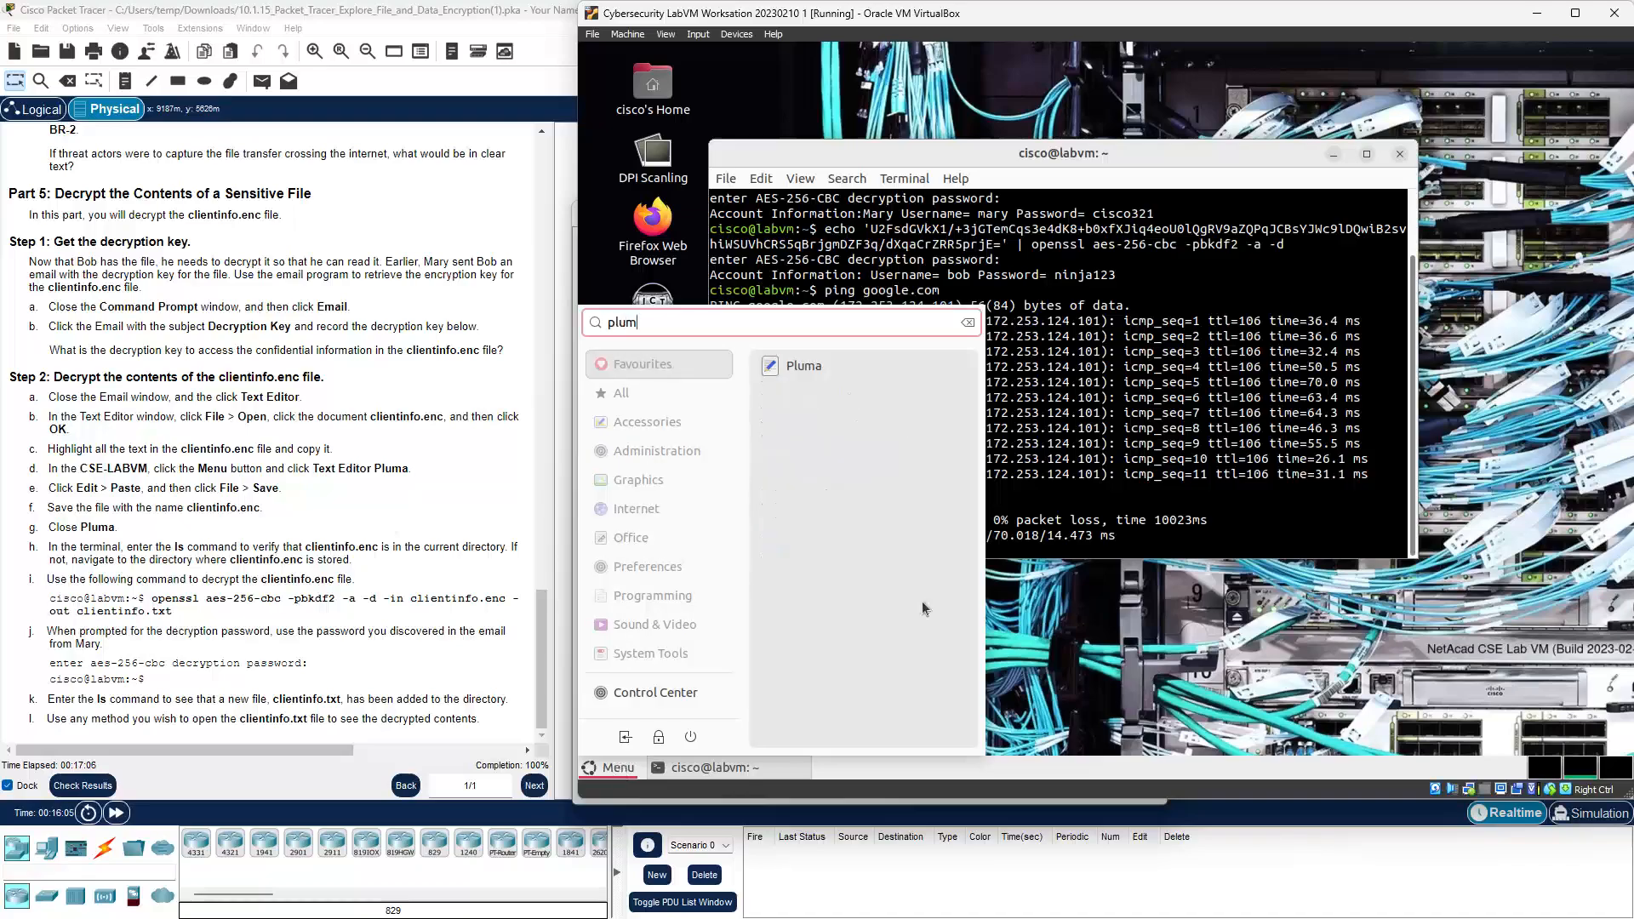
pyautogui.click(804, 365)
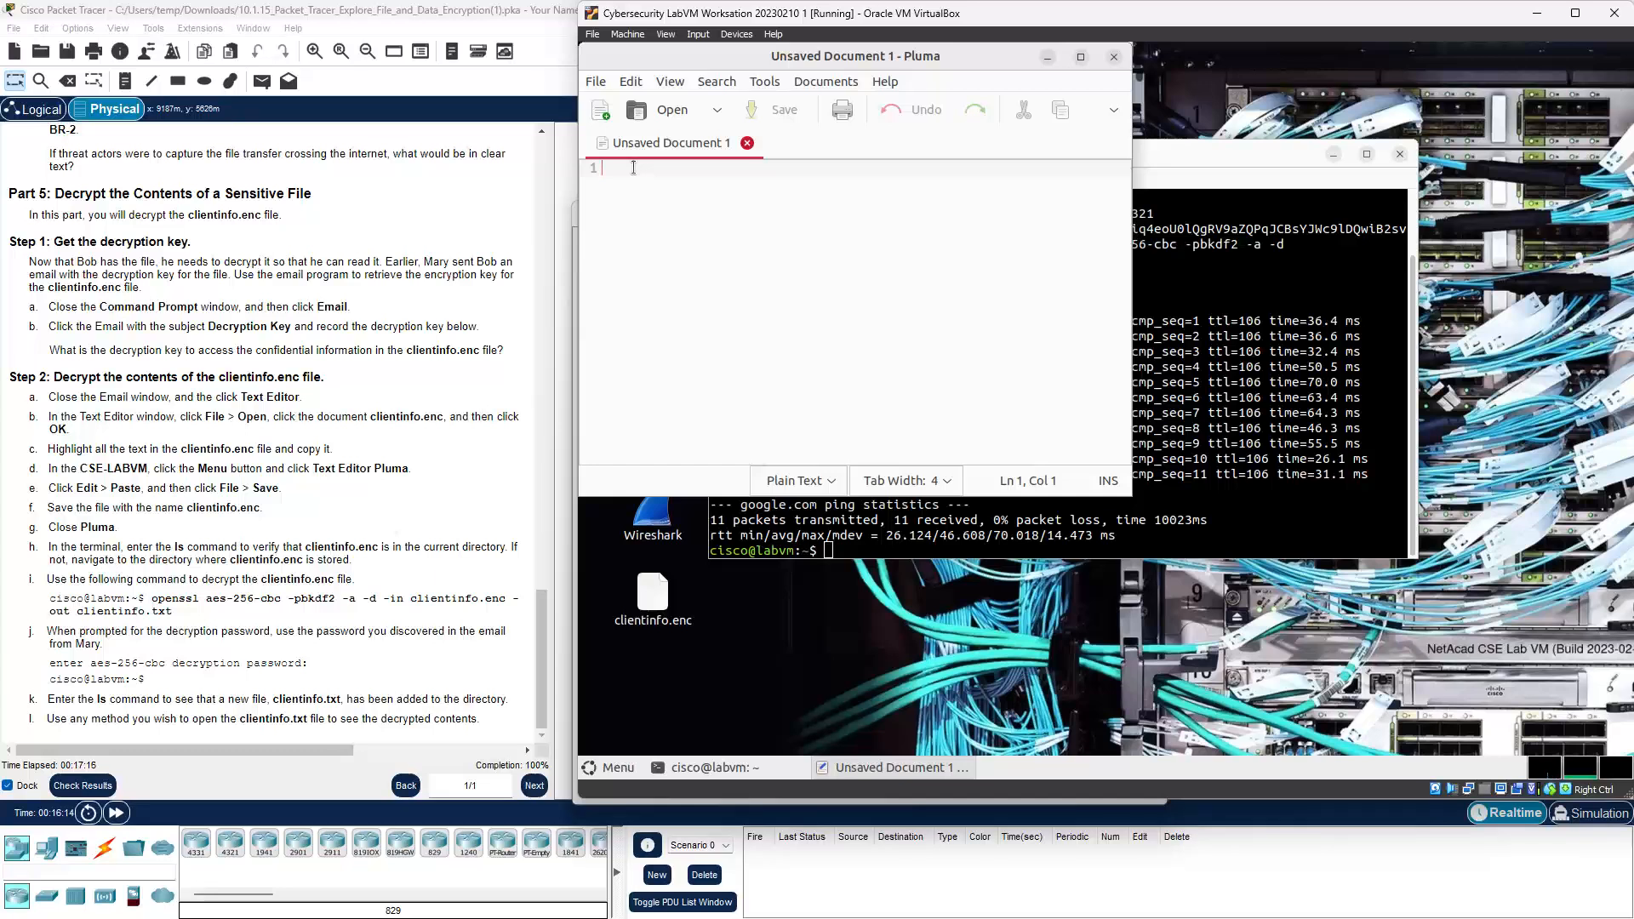
# Step: Paste the ciphertext into the Pluma document and begin saving it as clientinfo.enc
pyautogui.click(641, 86)
pyautogui.click(662, 198)
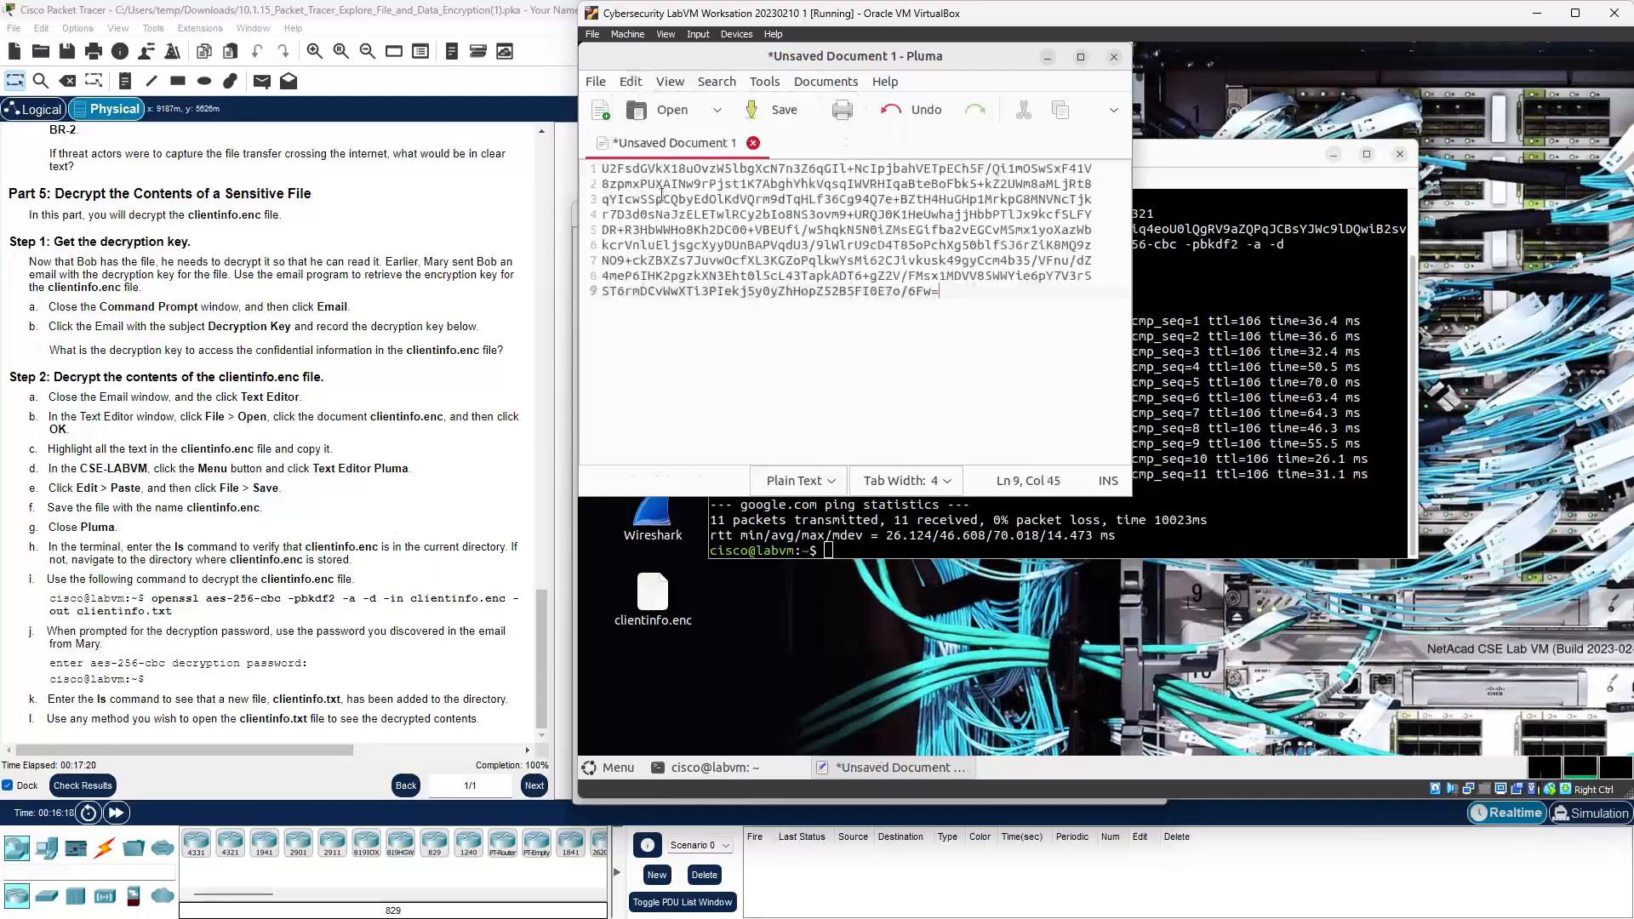
pyautogui.click(596, 83)
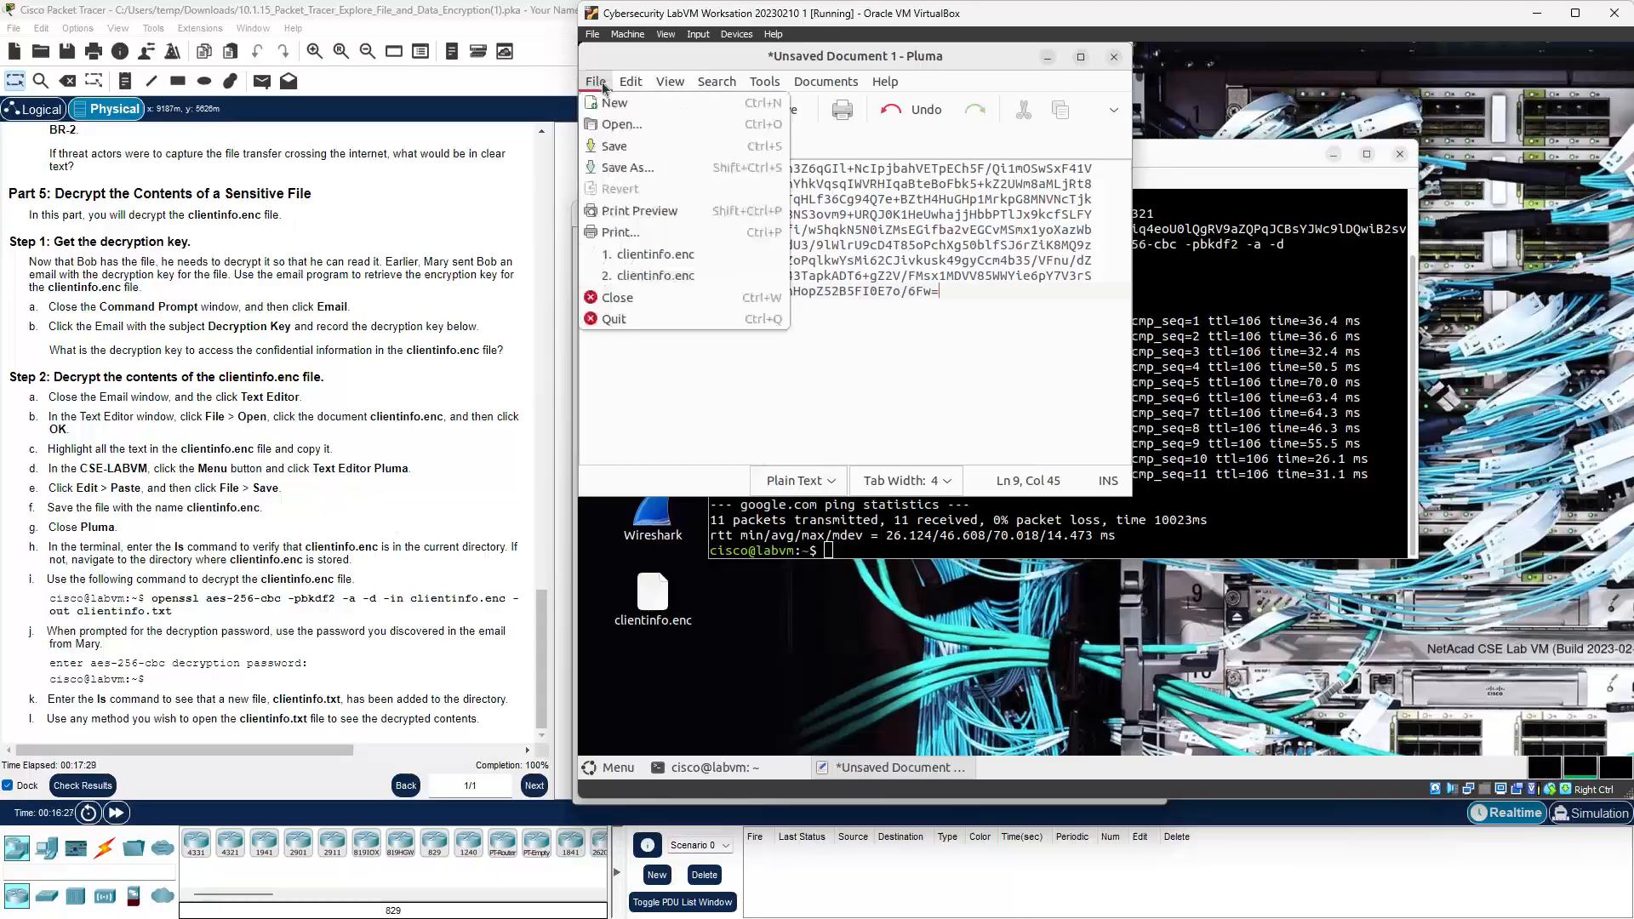
pyautogui.click(611, 168)
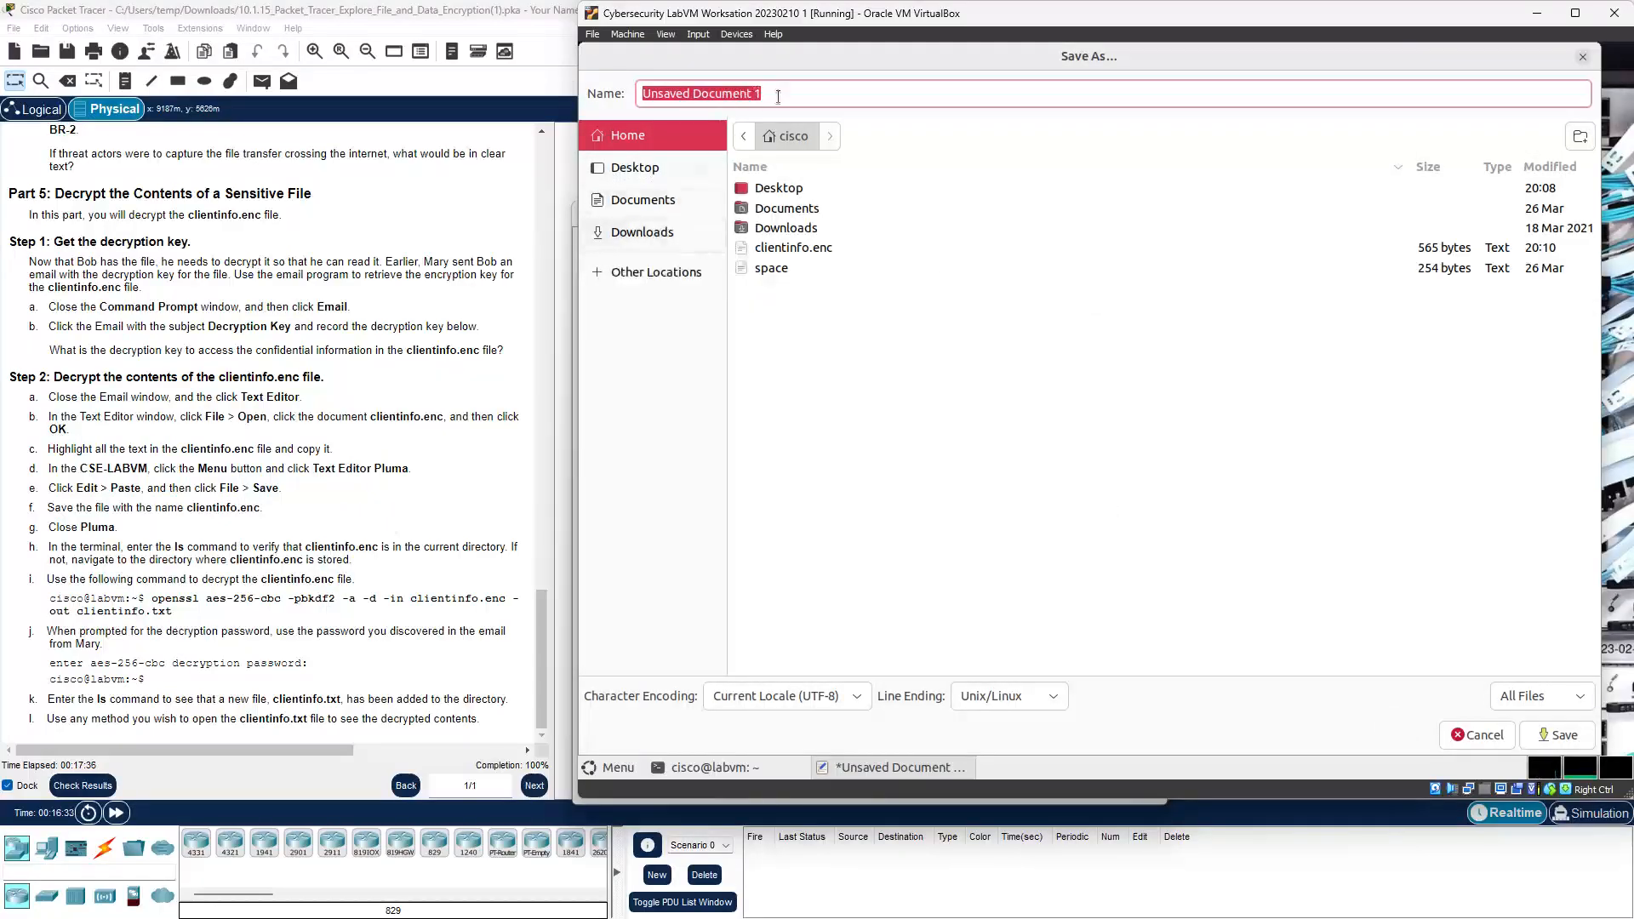
pyautogui.write('Cli')
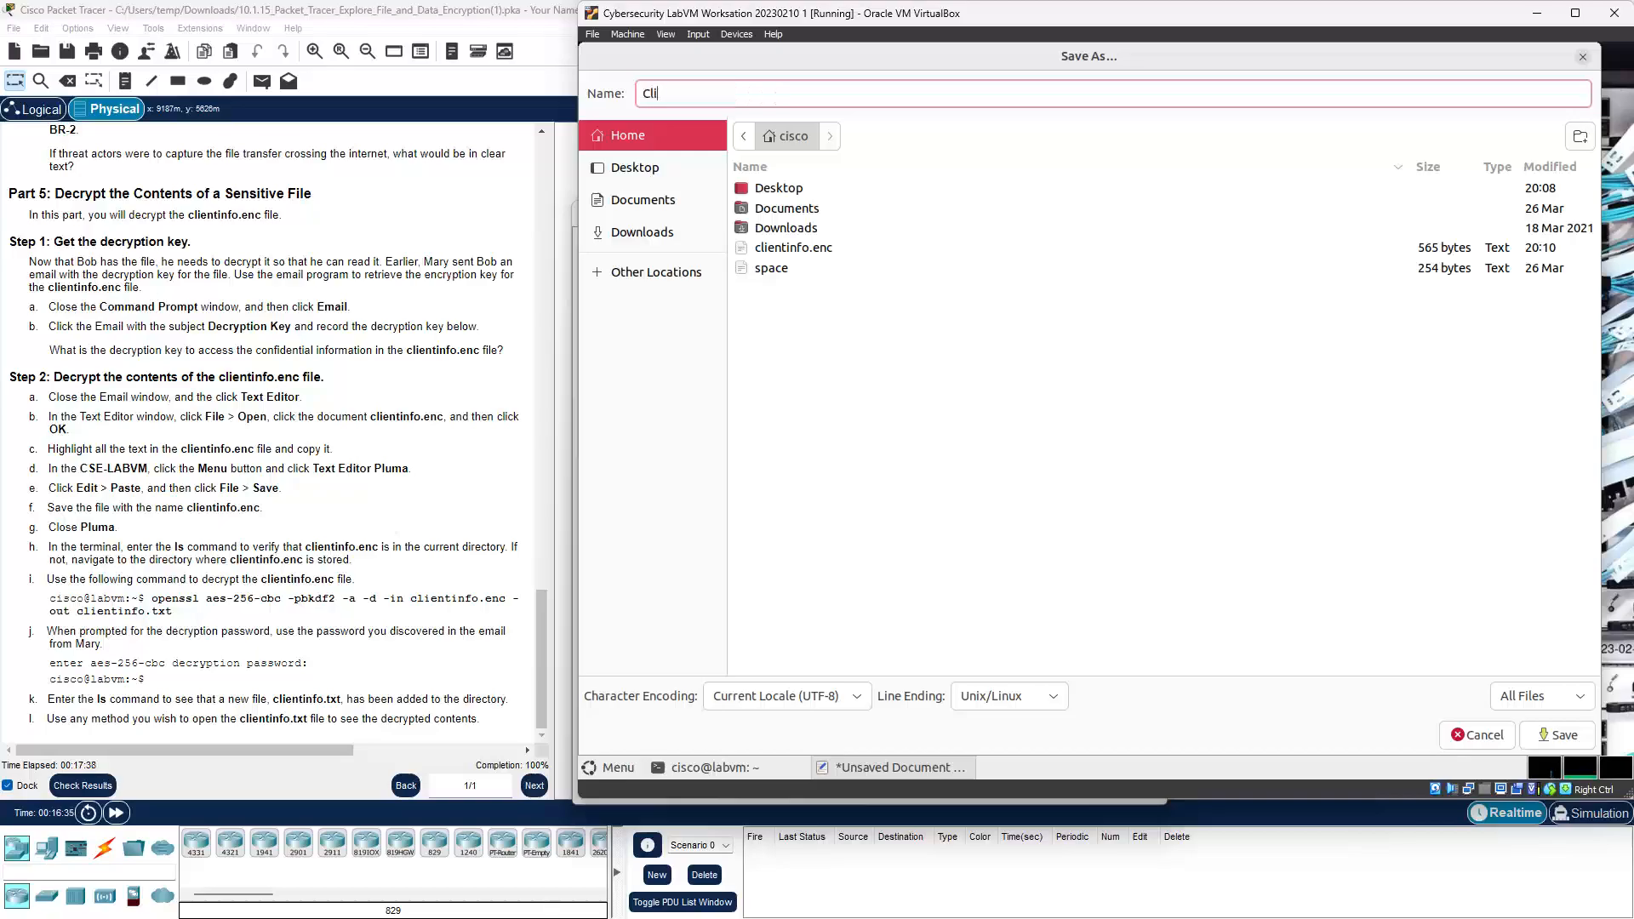
pyautogui.write('entinfo.enc')
pyautogui.press('Delete')
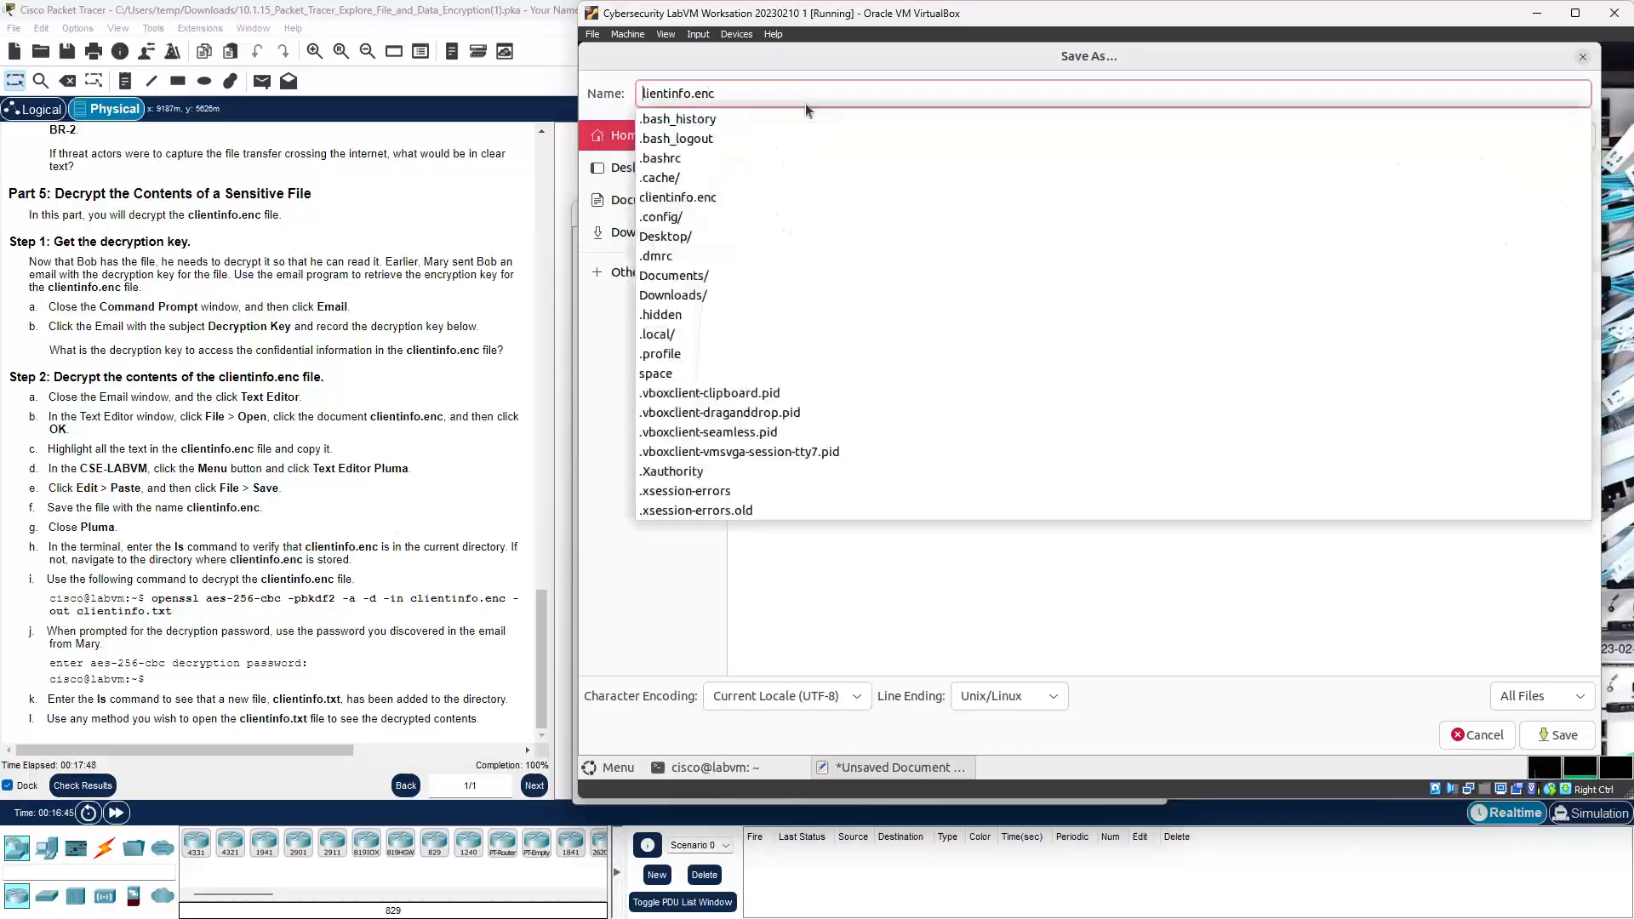
pyautogui.write('c')
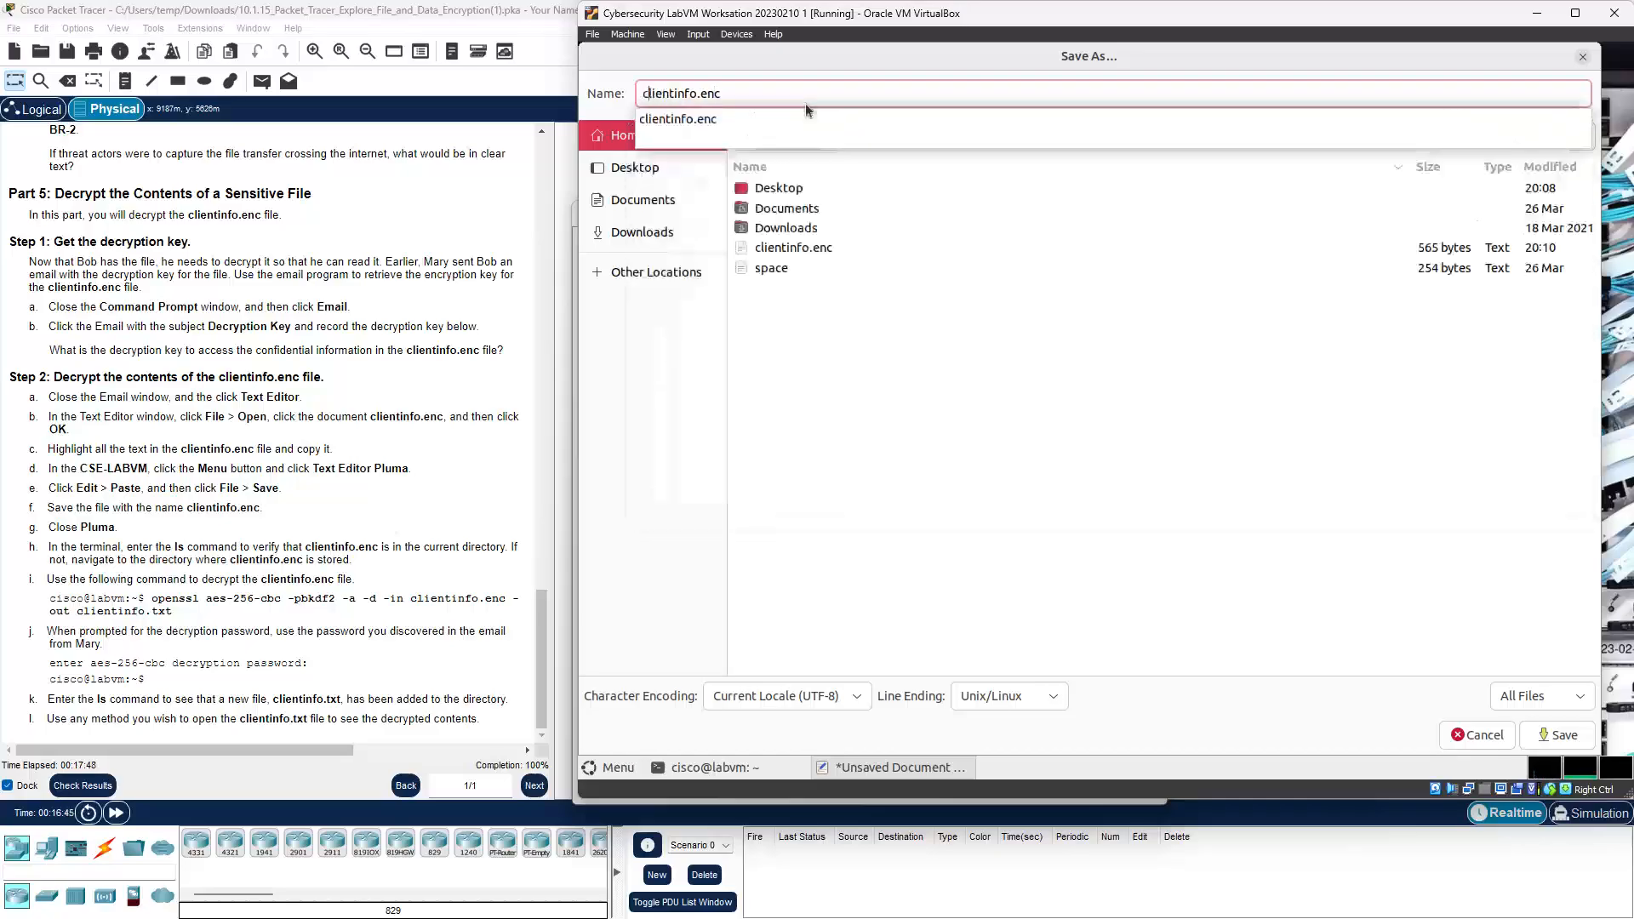
# Step: Correct the file name to clientinfo.enc and save, replacing the existing file
pyautogui.click(663, 120)
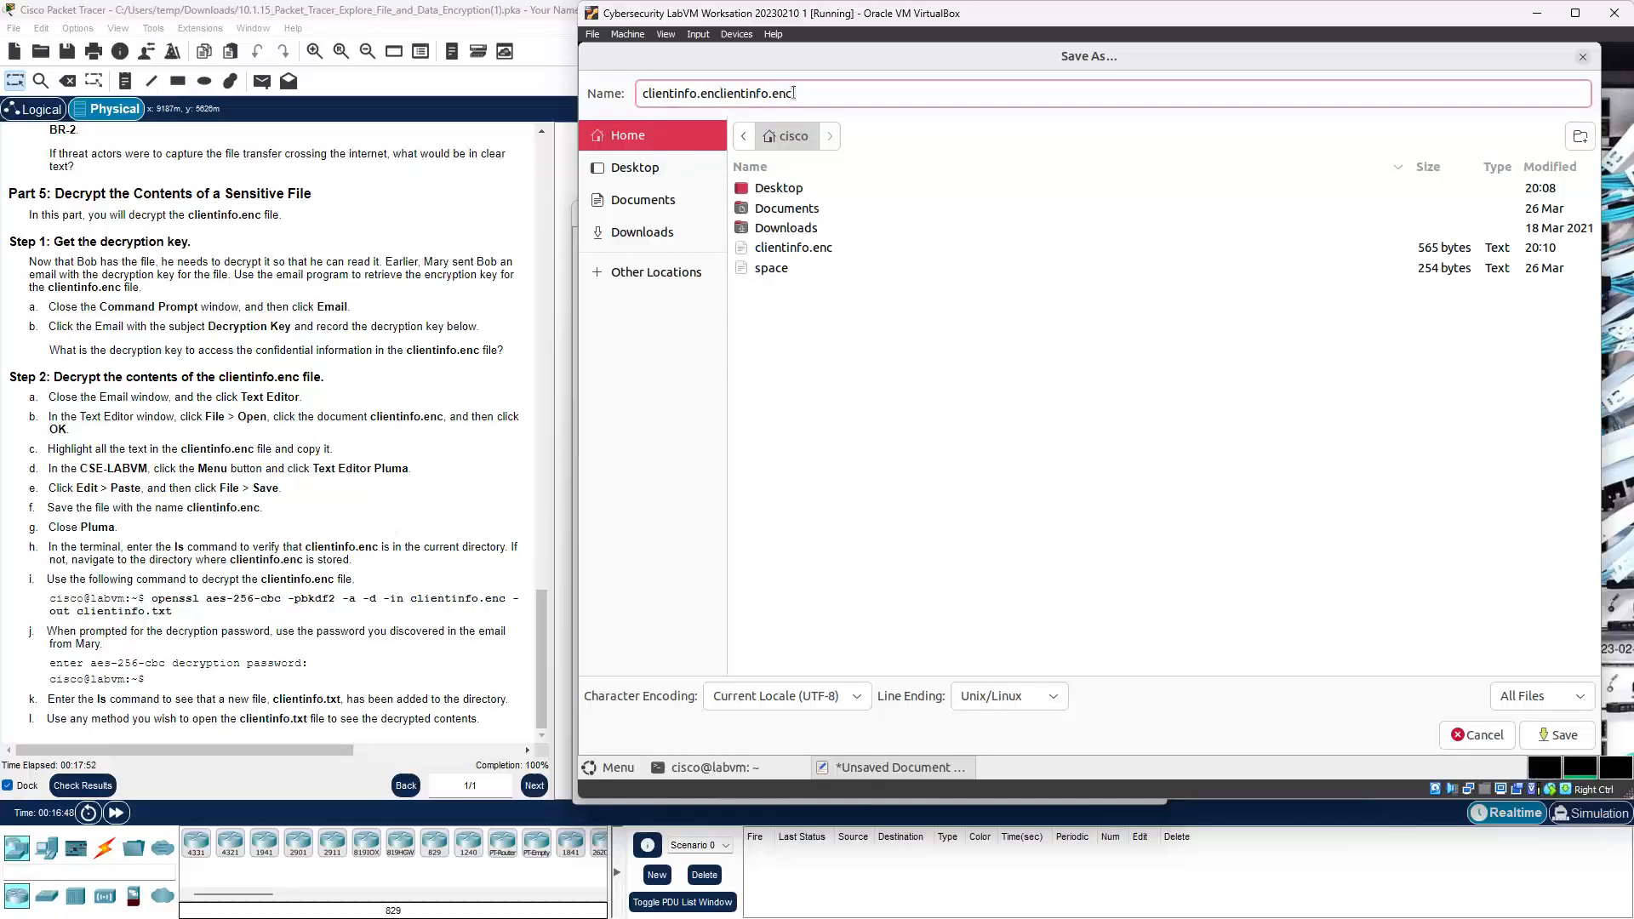
pyautogui.press('Delete')
pyautogui.press('Delete')
pyautogui.press('Delete')
pyautogui.press('Delete')
pyautogui.press('Delete')
pyautogui.press('Delete')
pyautogui.press('Delete')
pyautogui.press('Delete')
pyautogui.press('Delete')
pyautogui.press('Delete')
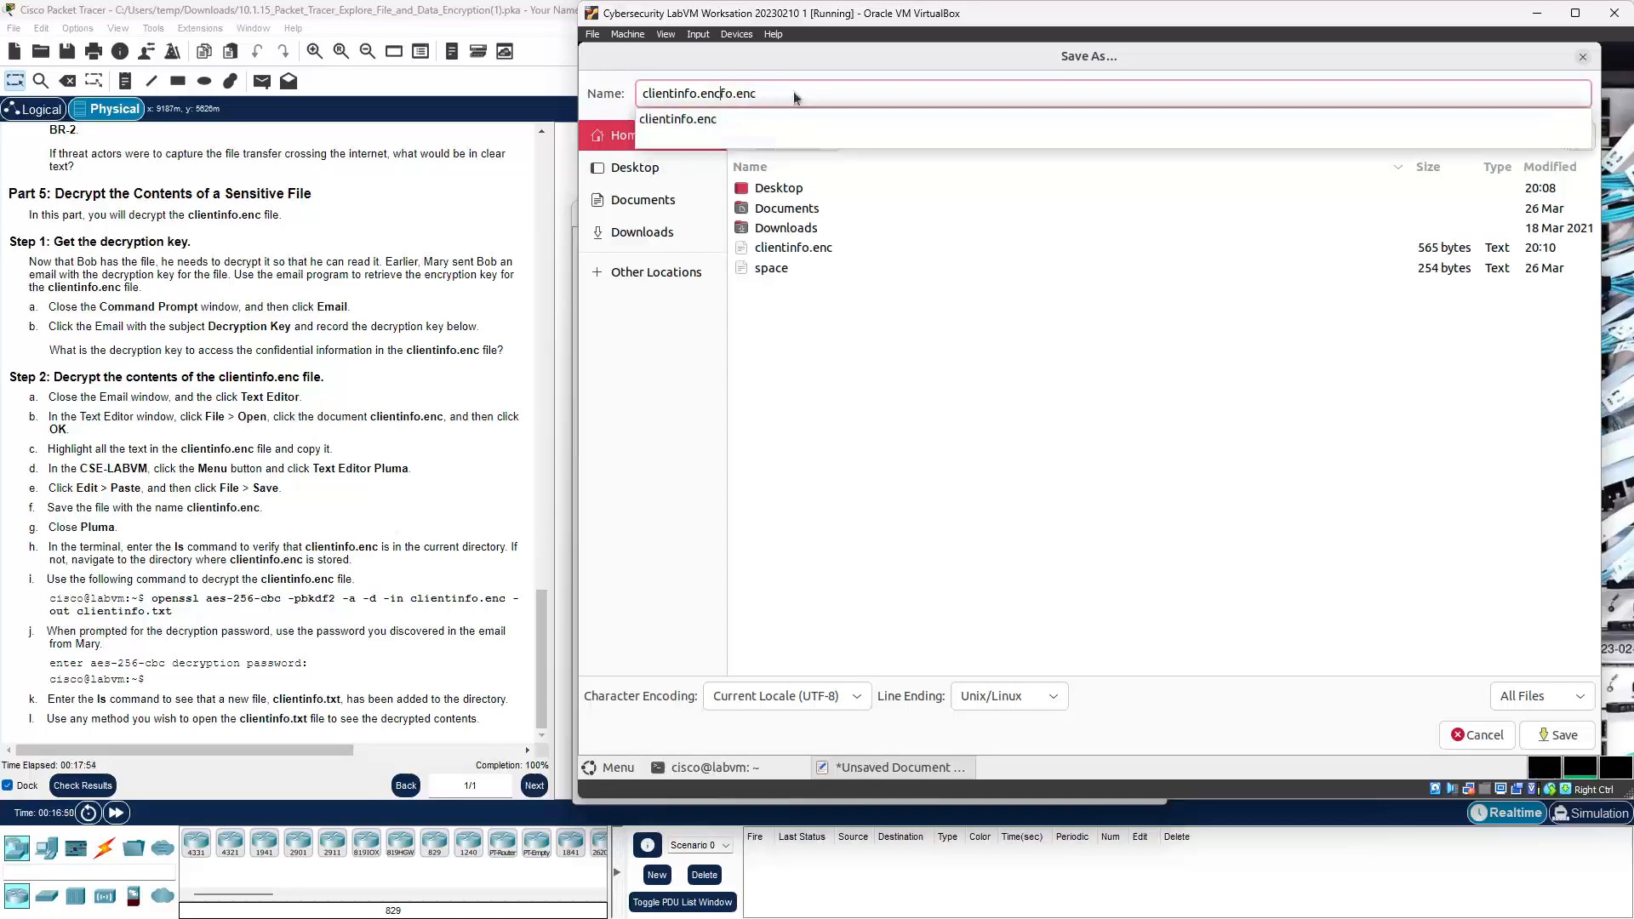
pyautogui.press('Delete')
pyautogui.press('Delete')
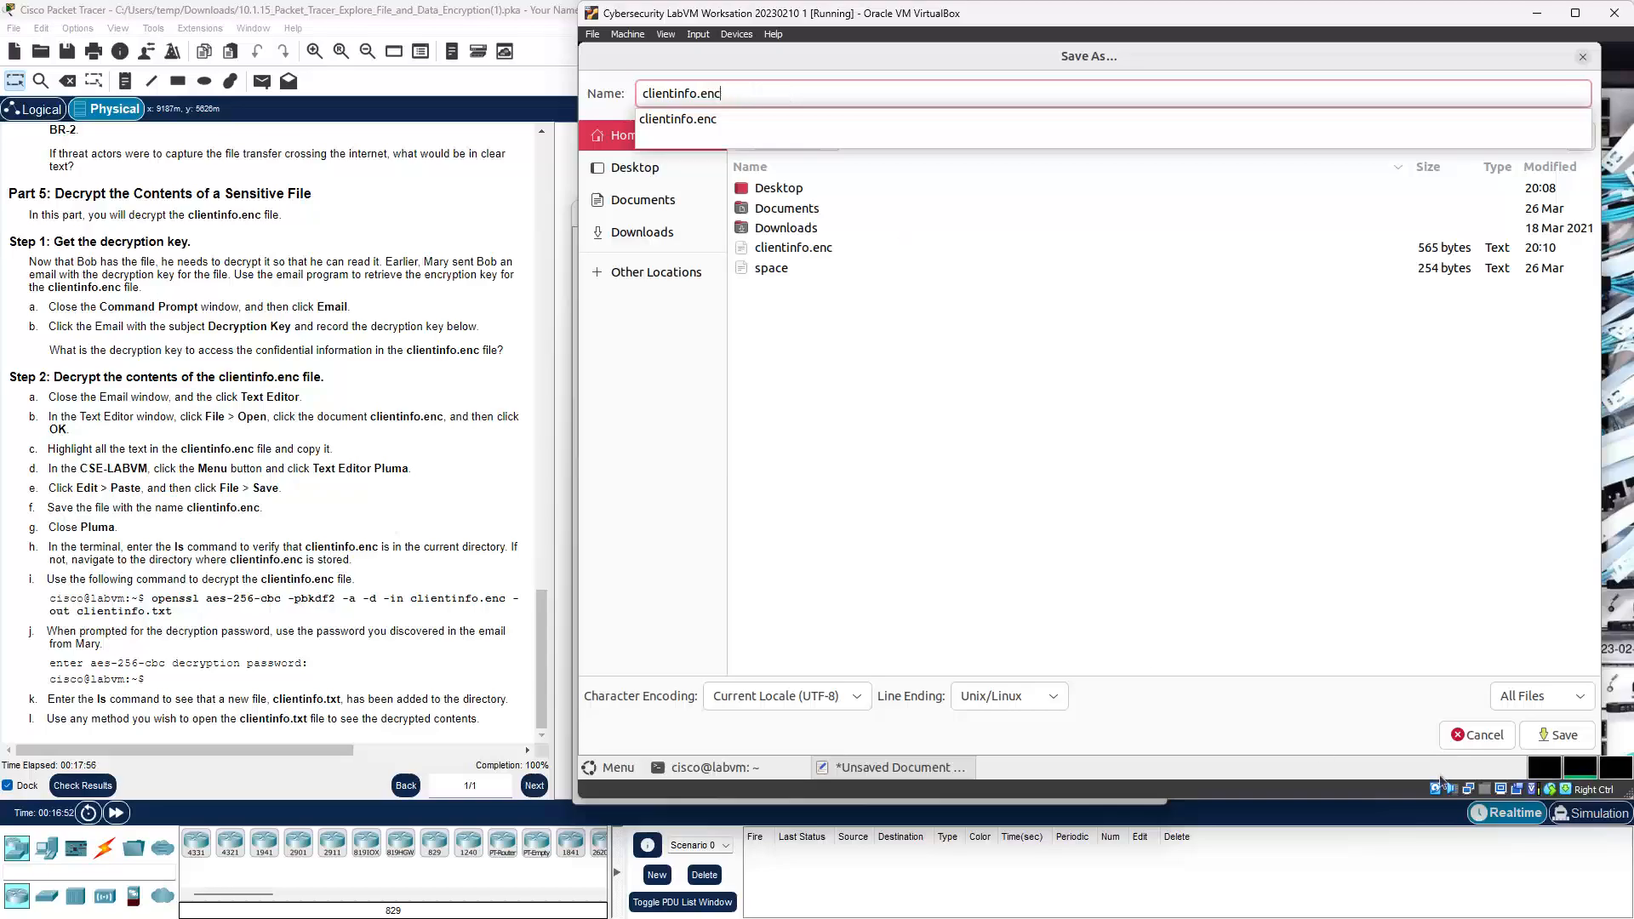
pyautogui.click(1537, 737)
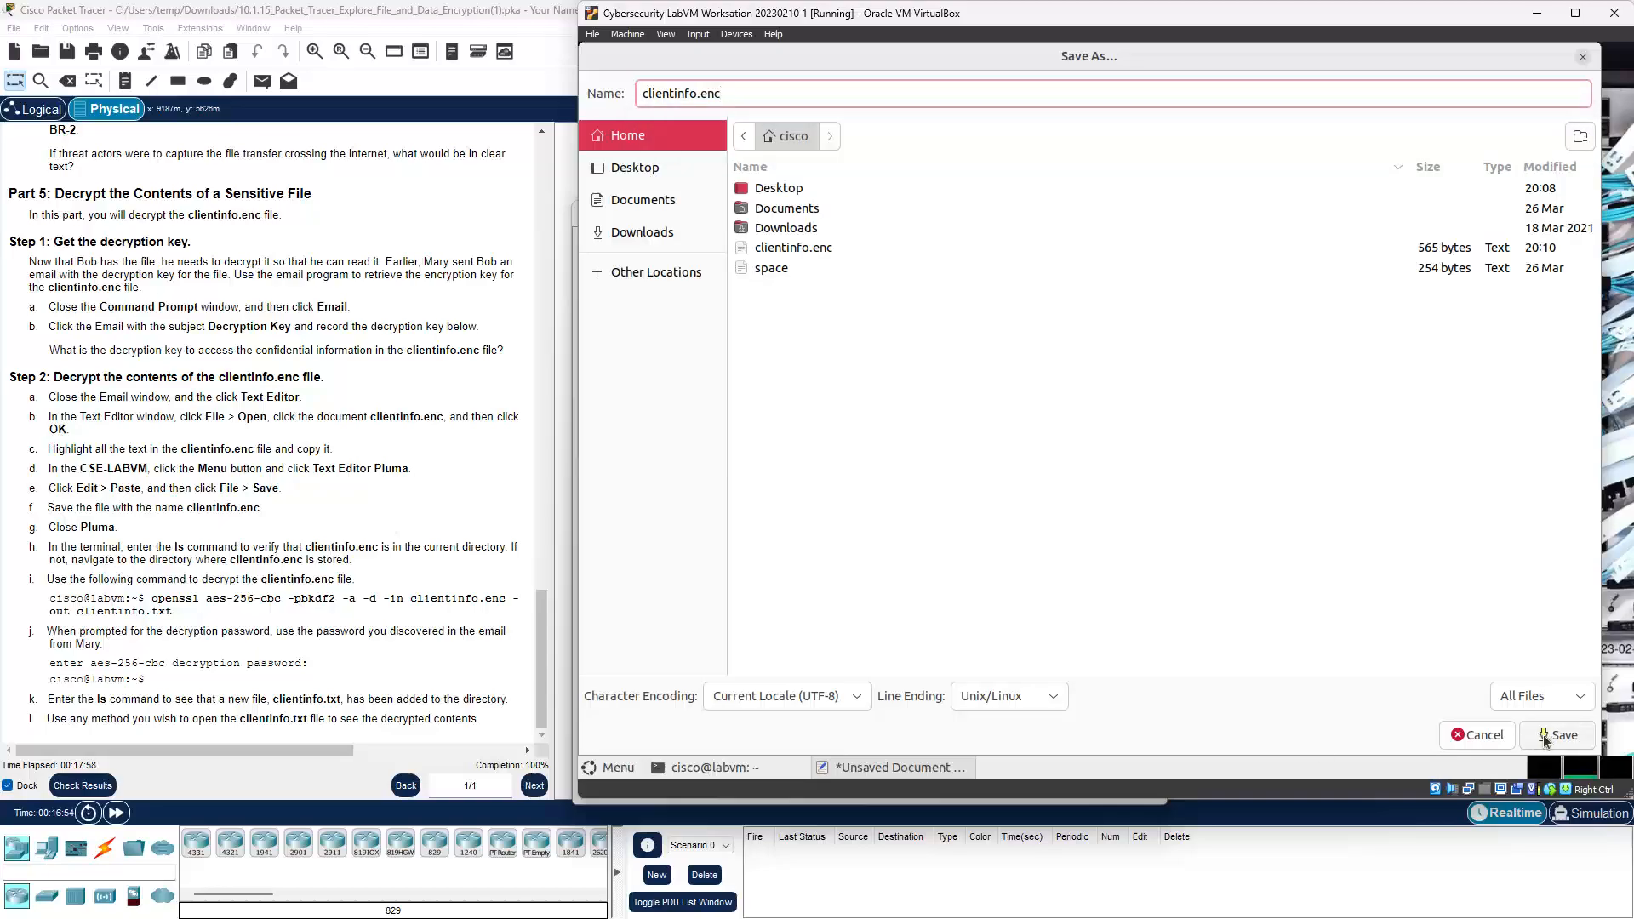
pyautogui.click(1544, 737)
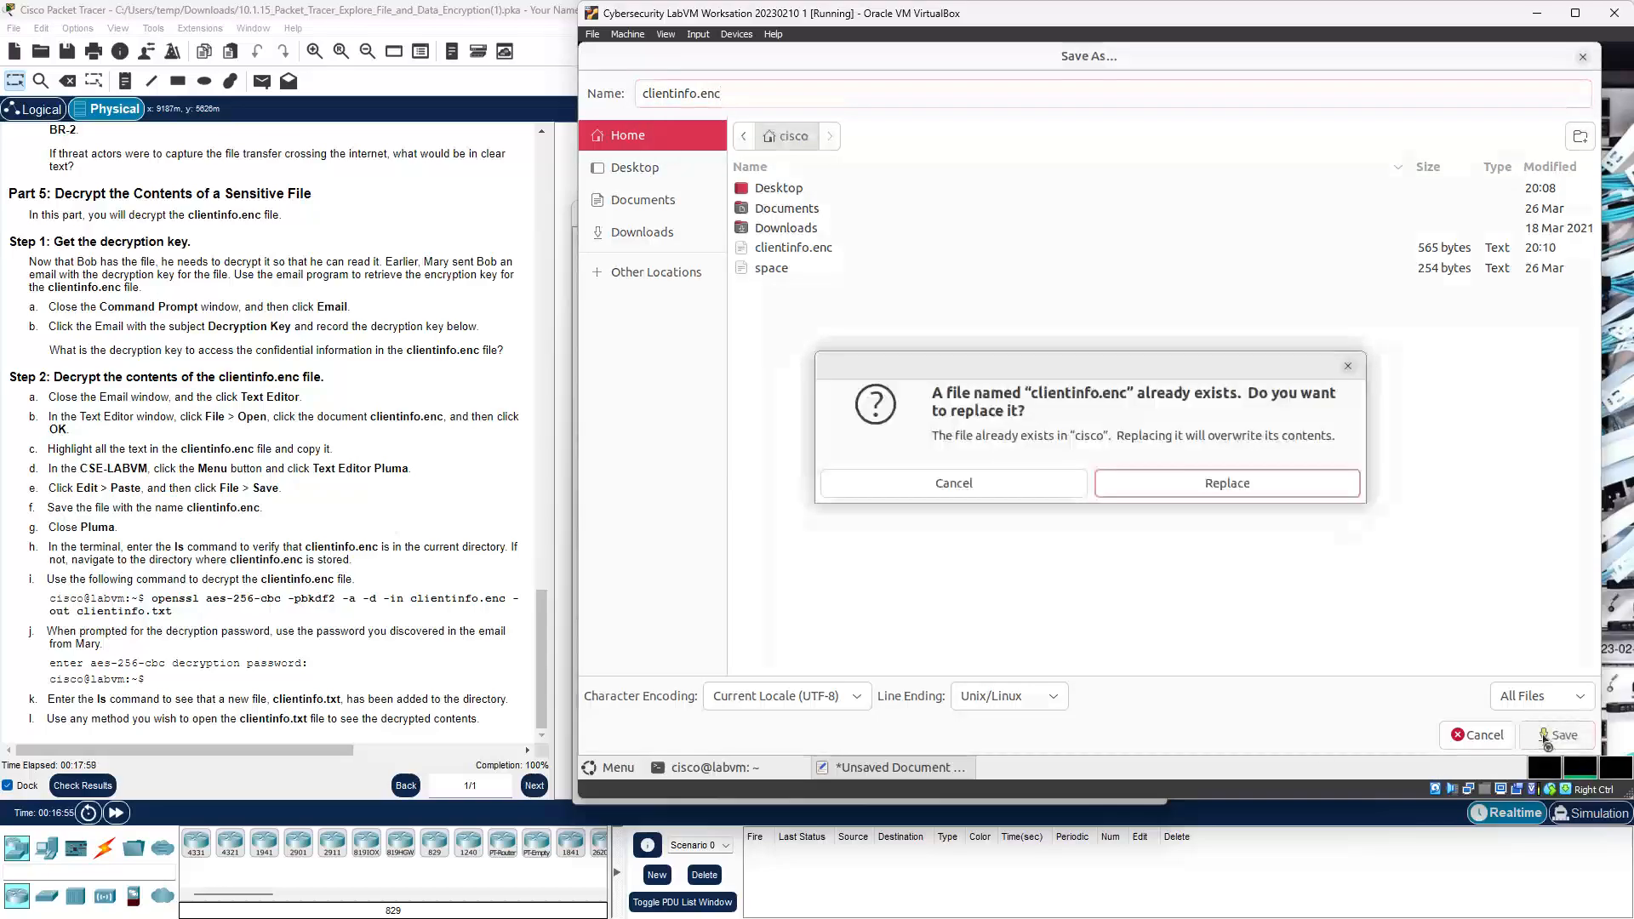
pyautogui.click(1205, 483)
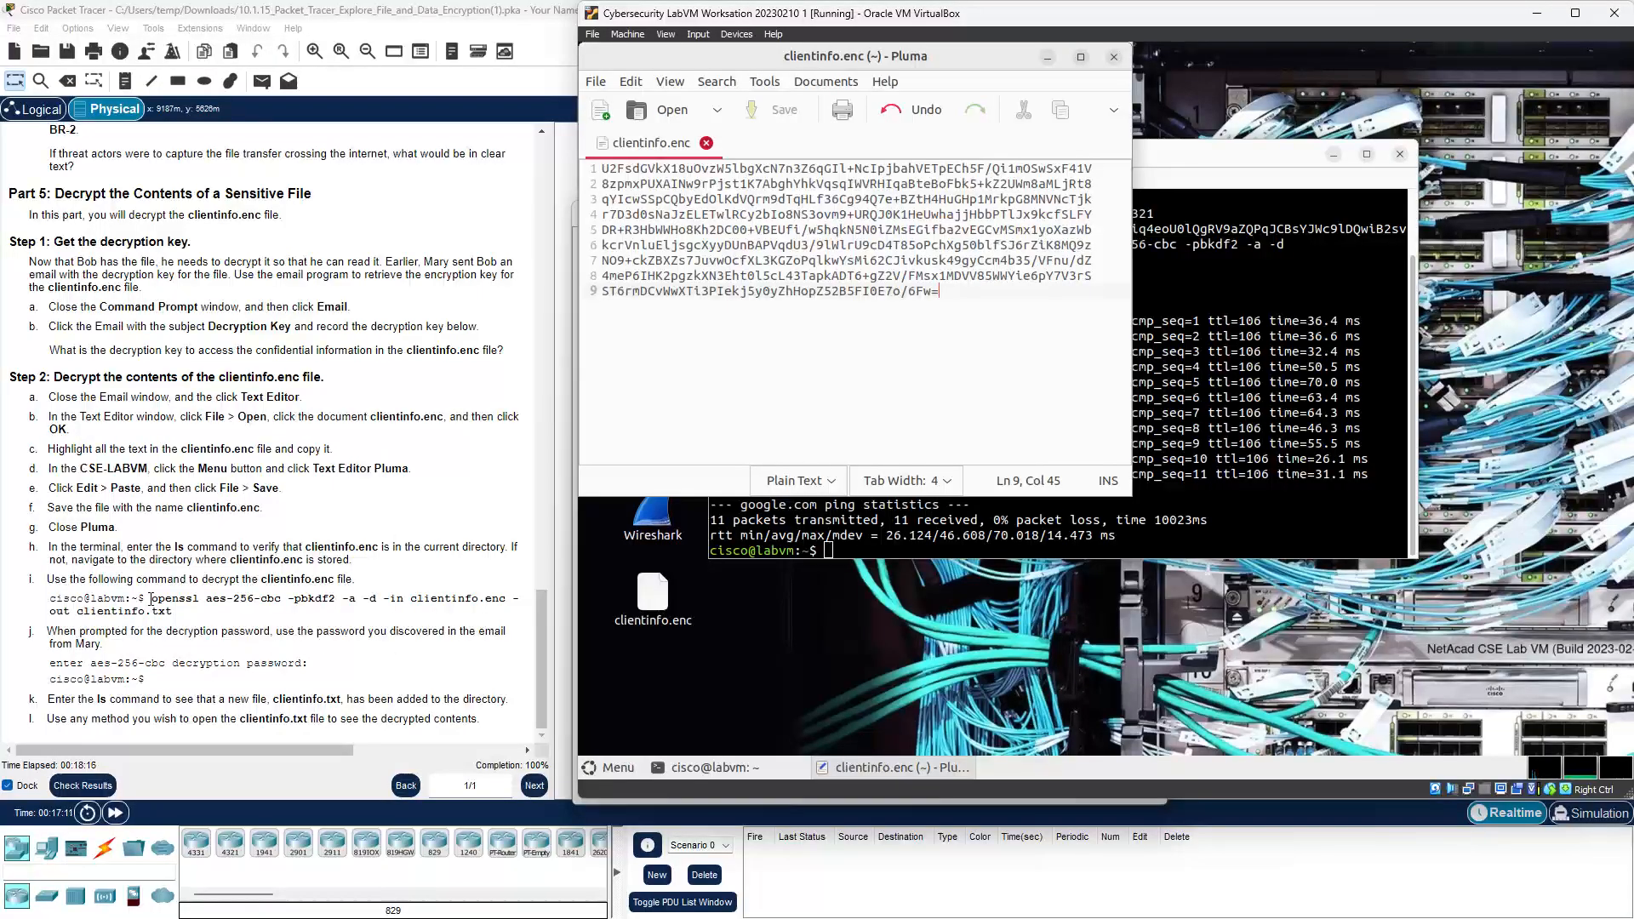
# Step: Copy the openssl decryption command from the instructions and bring the VM terminal above Pluma
pyautogui.moveTo(152, 598); pyautogui.dragTo(184, 615)
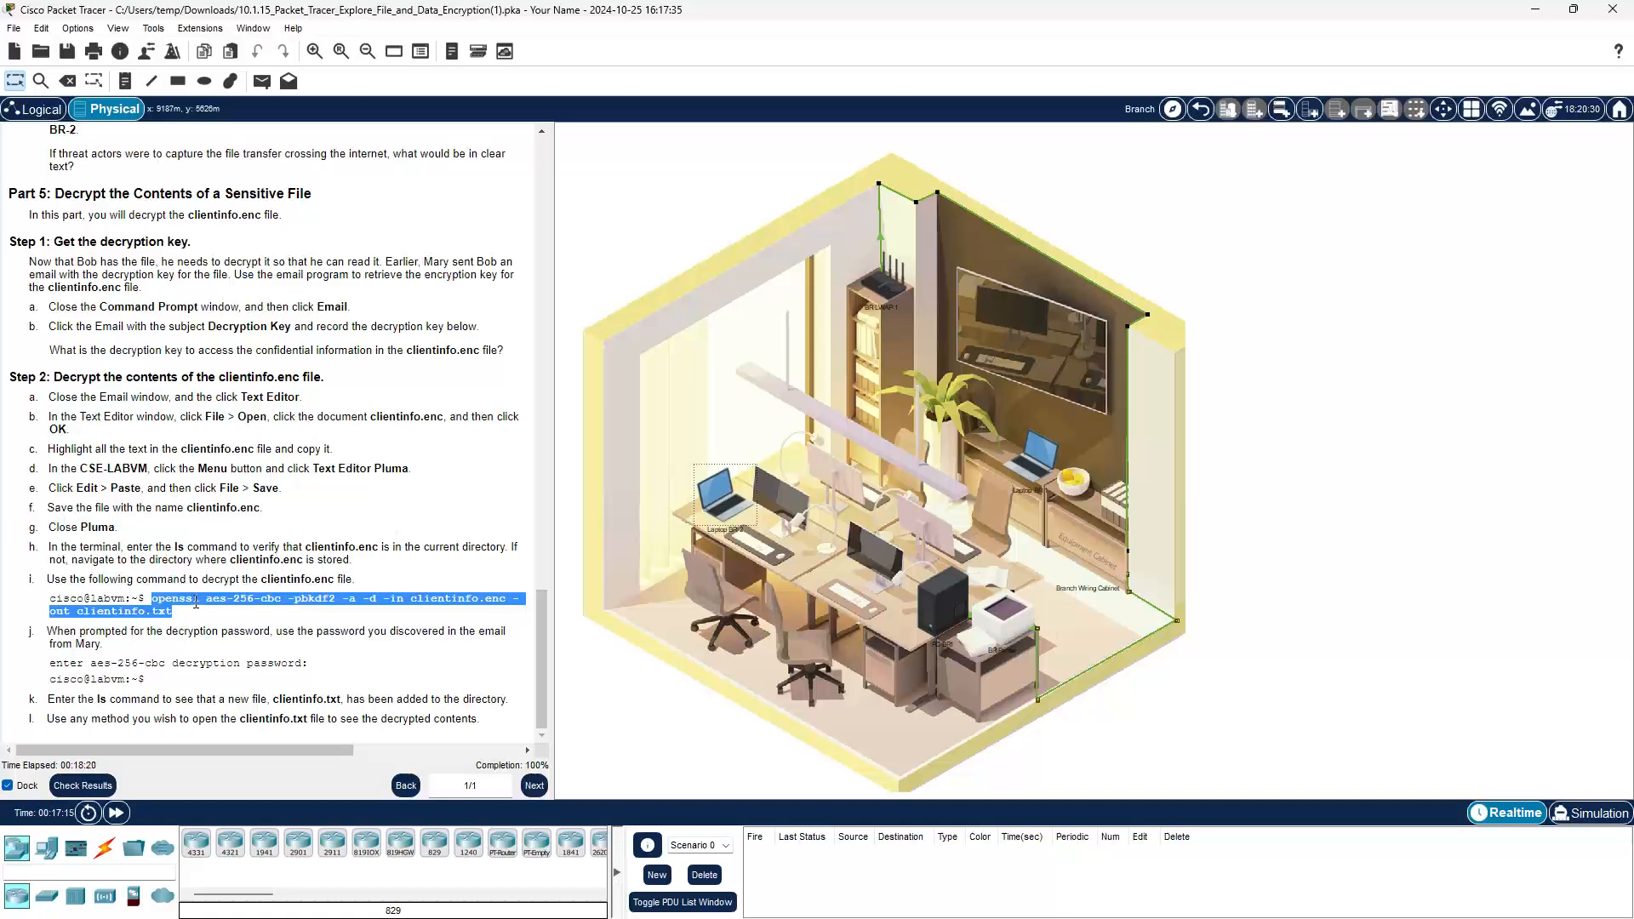
pyautogui.rightClick(196, 602)
pyautogui.click(226, 617)
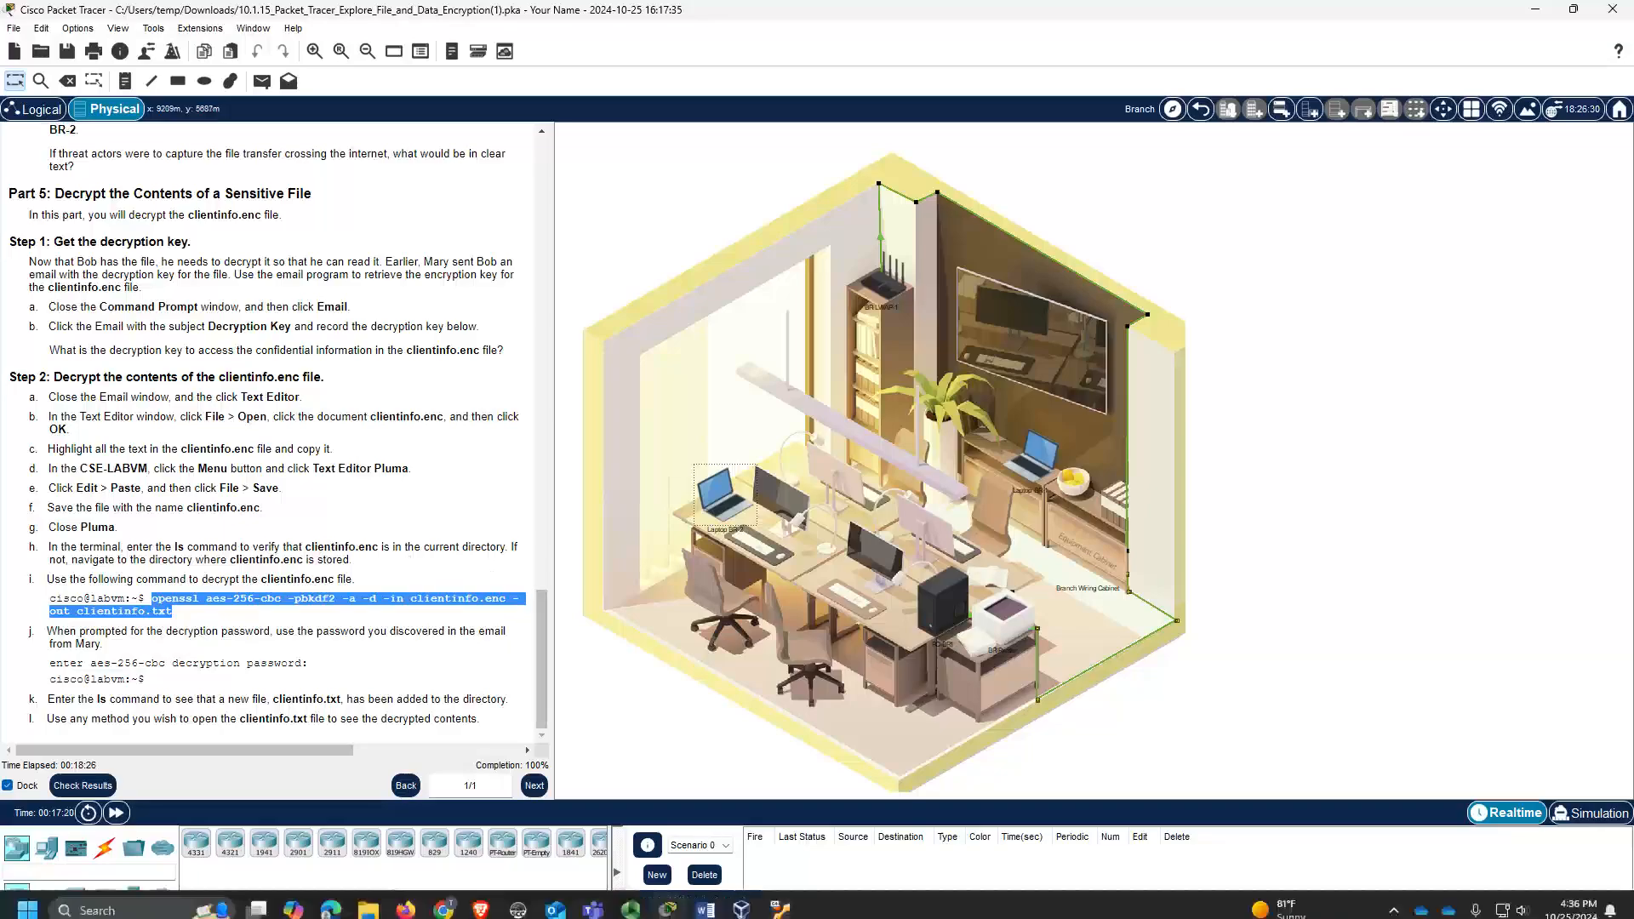
pyautogui.click(790, 894)
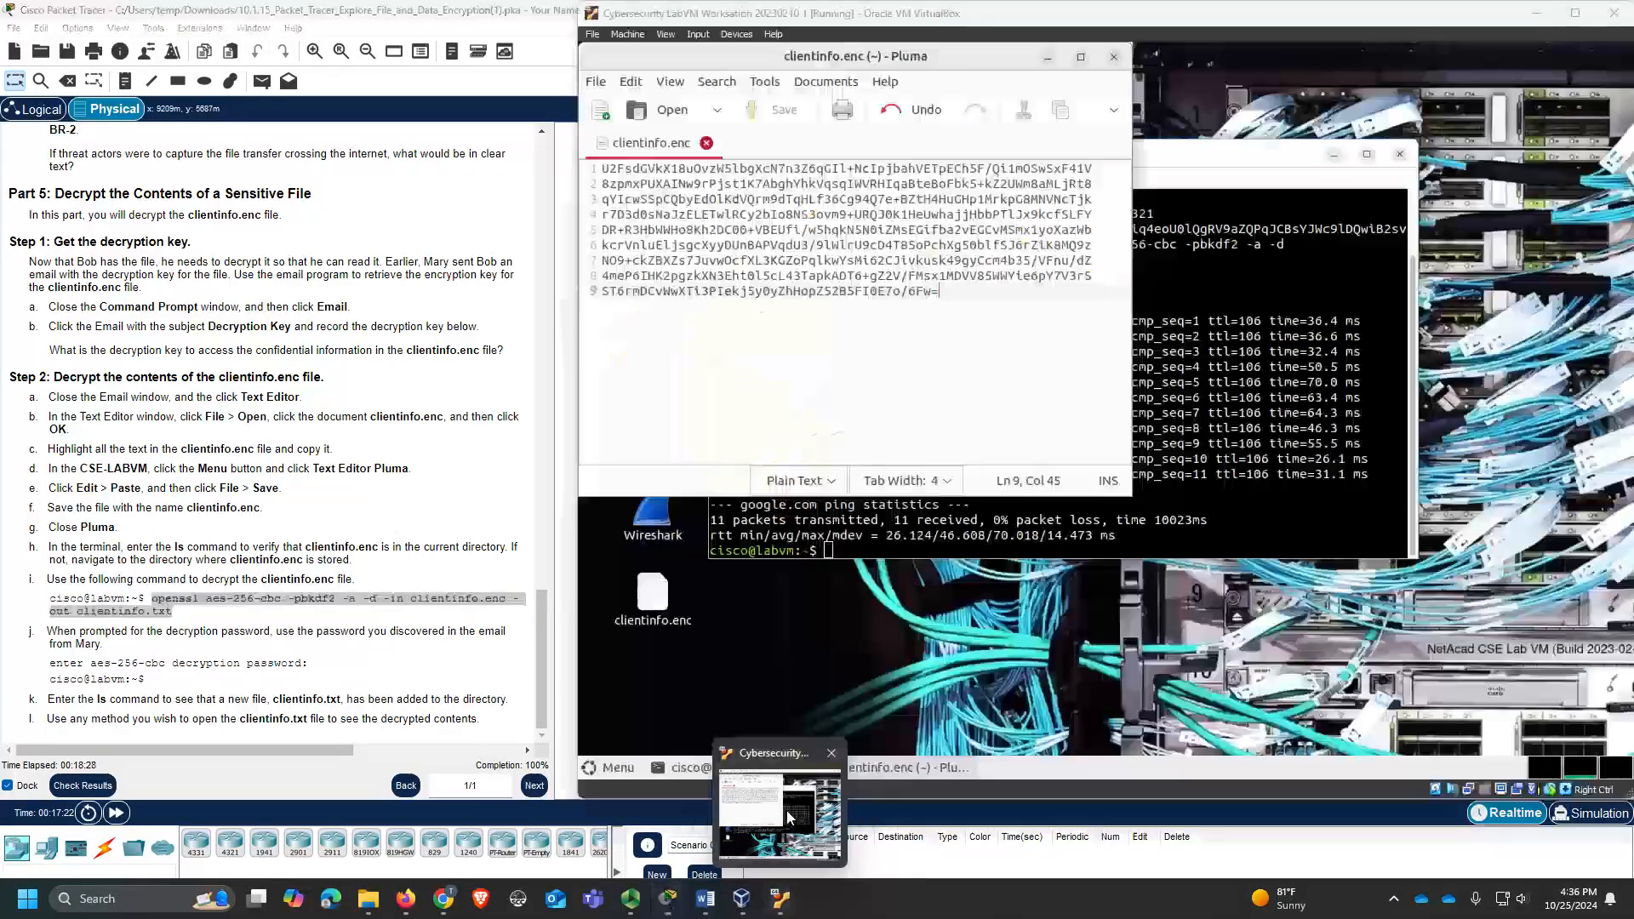
pyautogui.click(1239, 154)
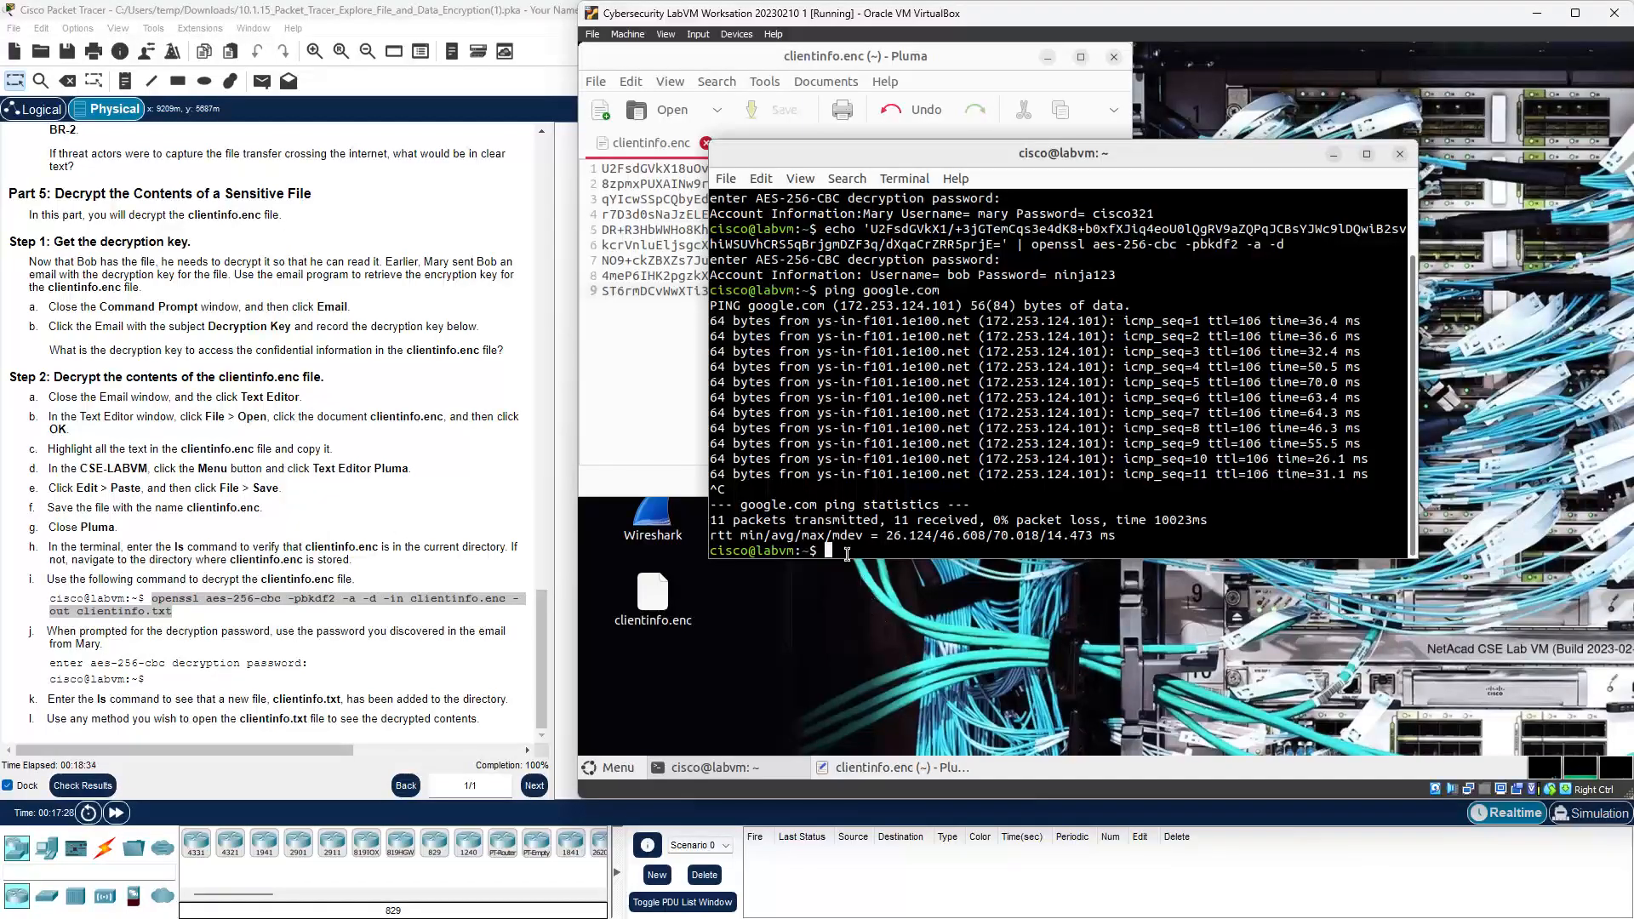
# Step: List the home directory with dir, then run the pasted openssl aes-256-cbc -d command
pyautogui.write('dir')
pyautogui.press('Return')
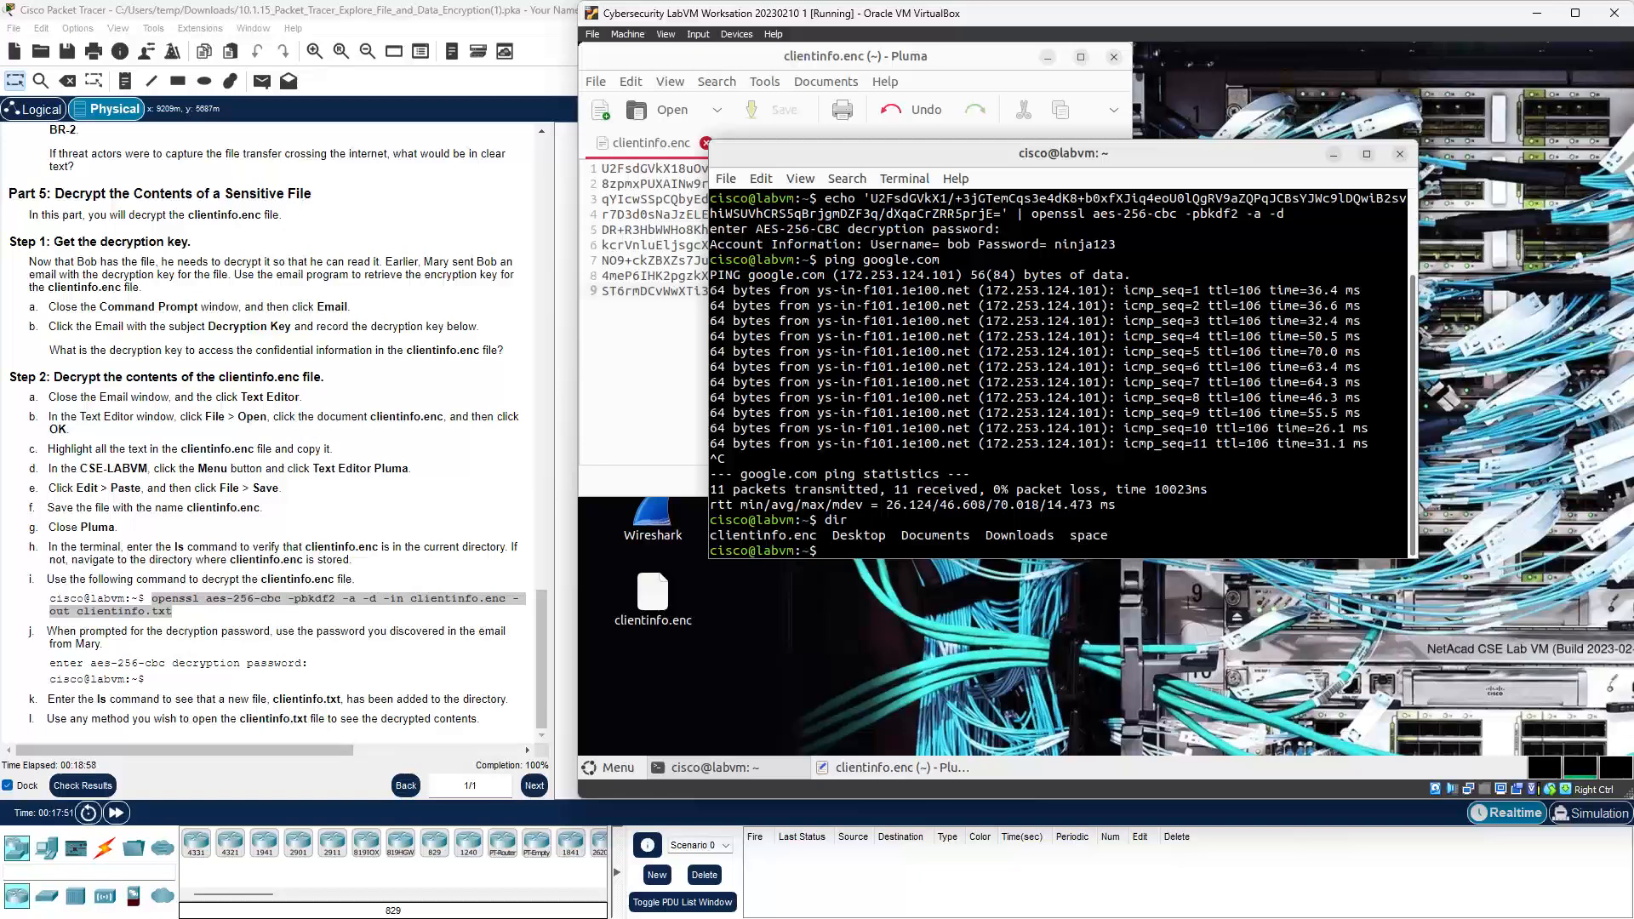
pyautogui.rightClick(830, 550)
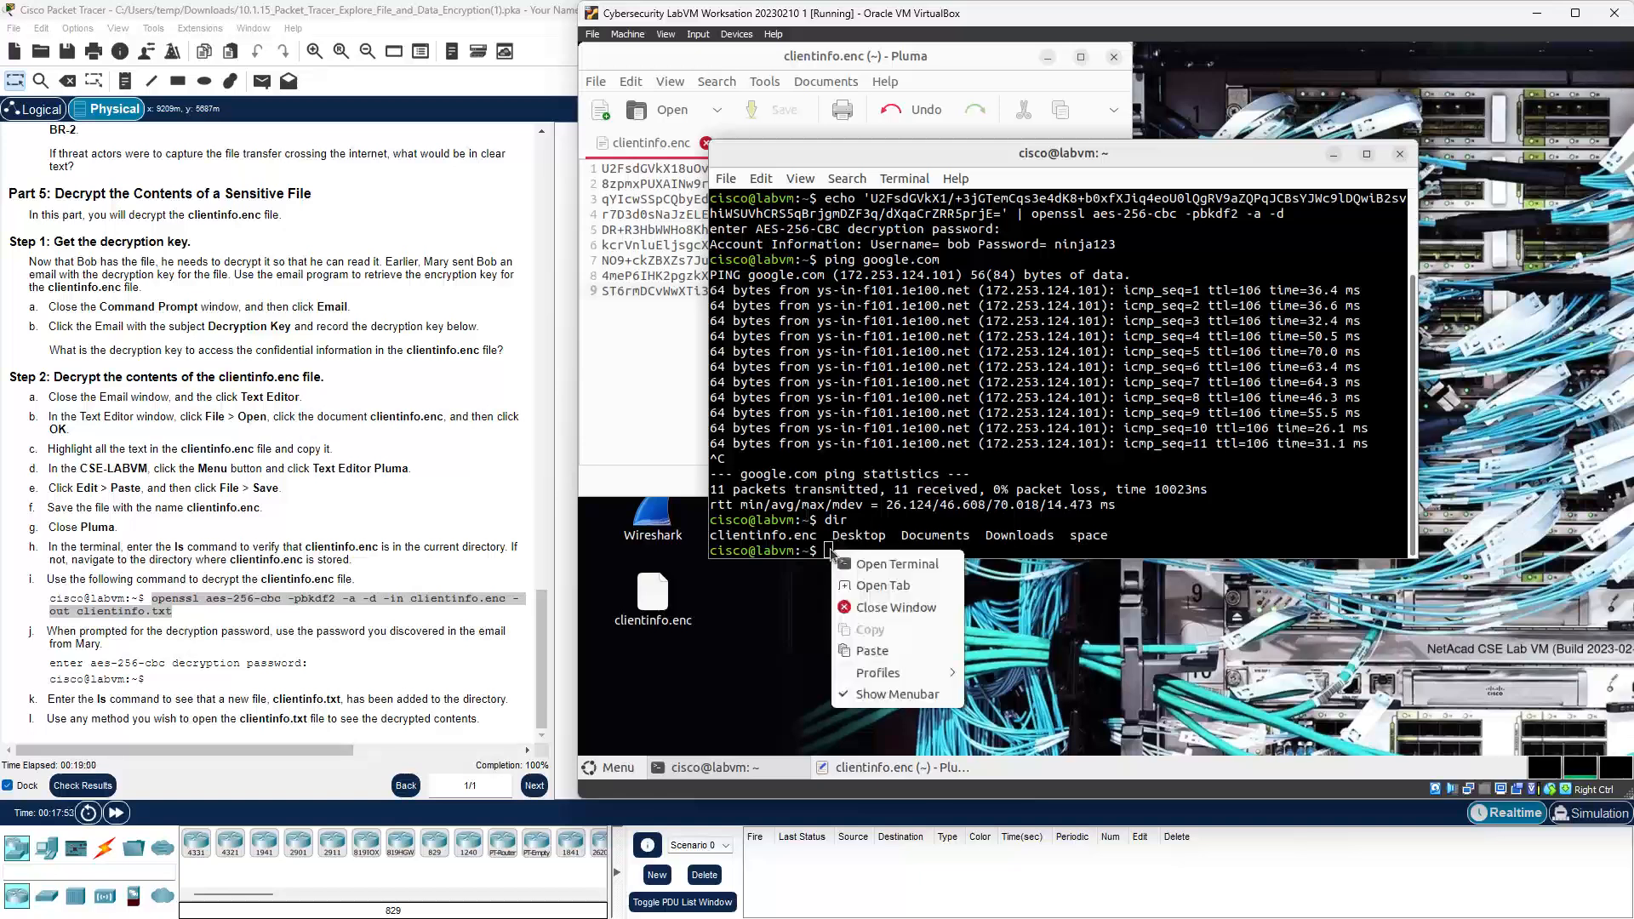
pyautogui.click(872, 651)
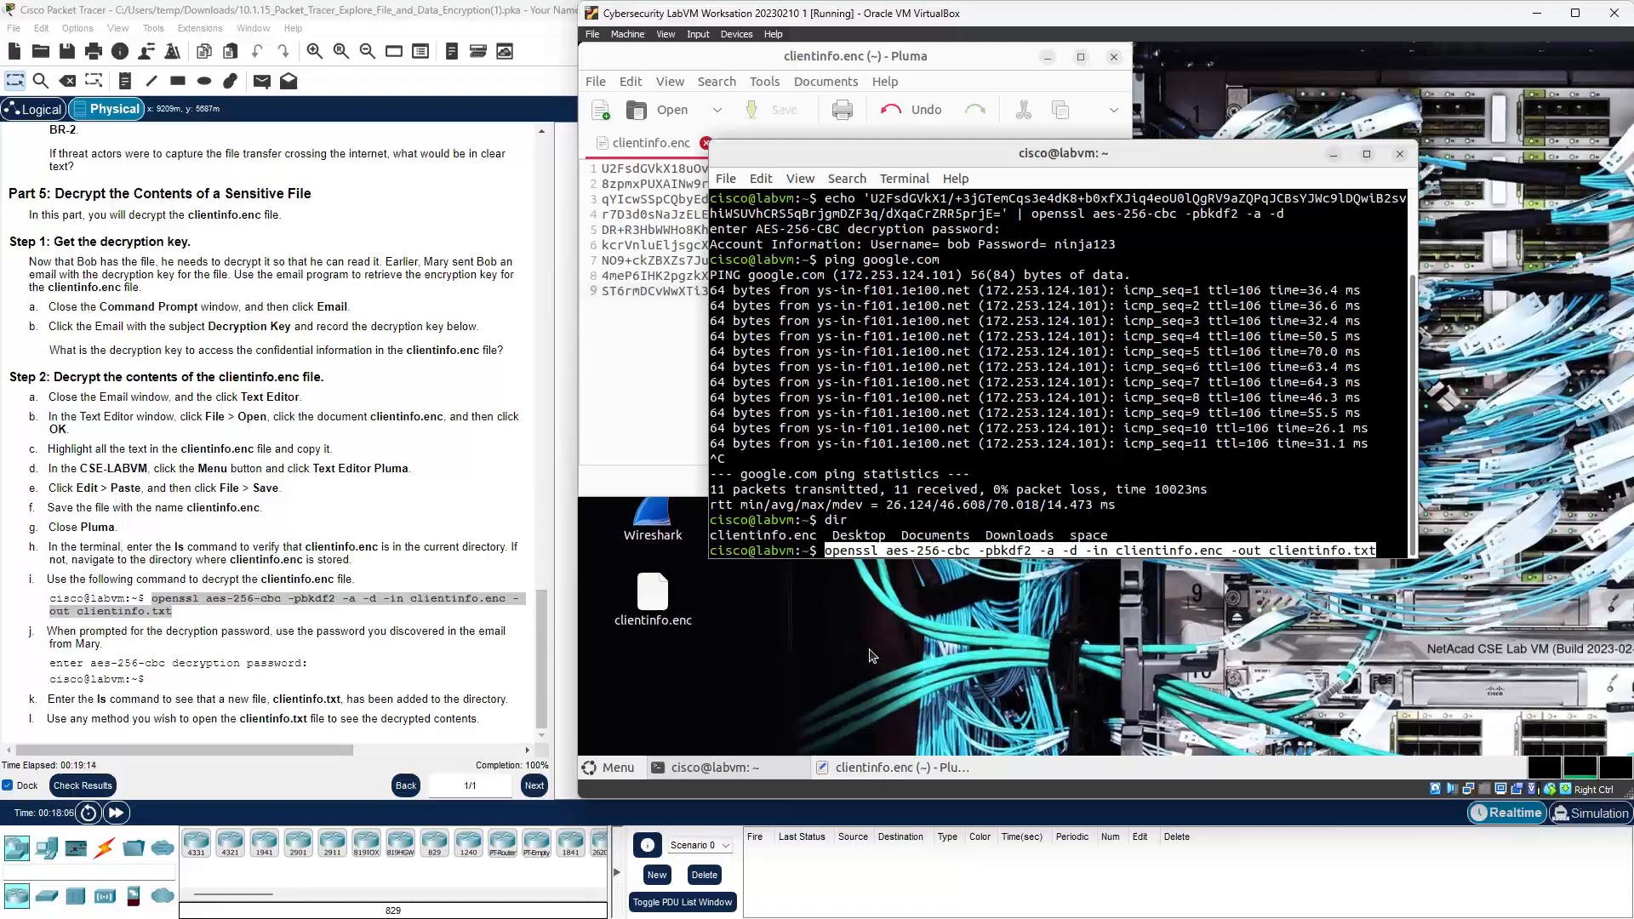
pyautogui.press('Return')
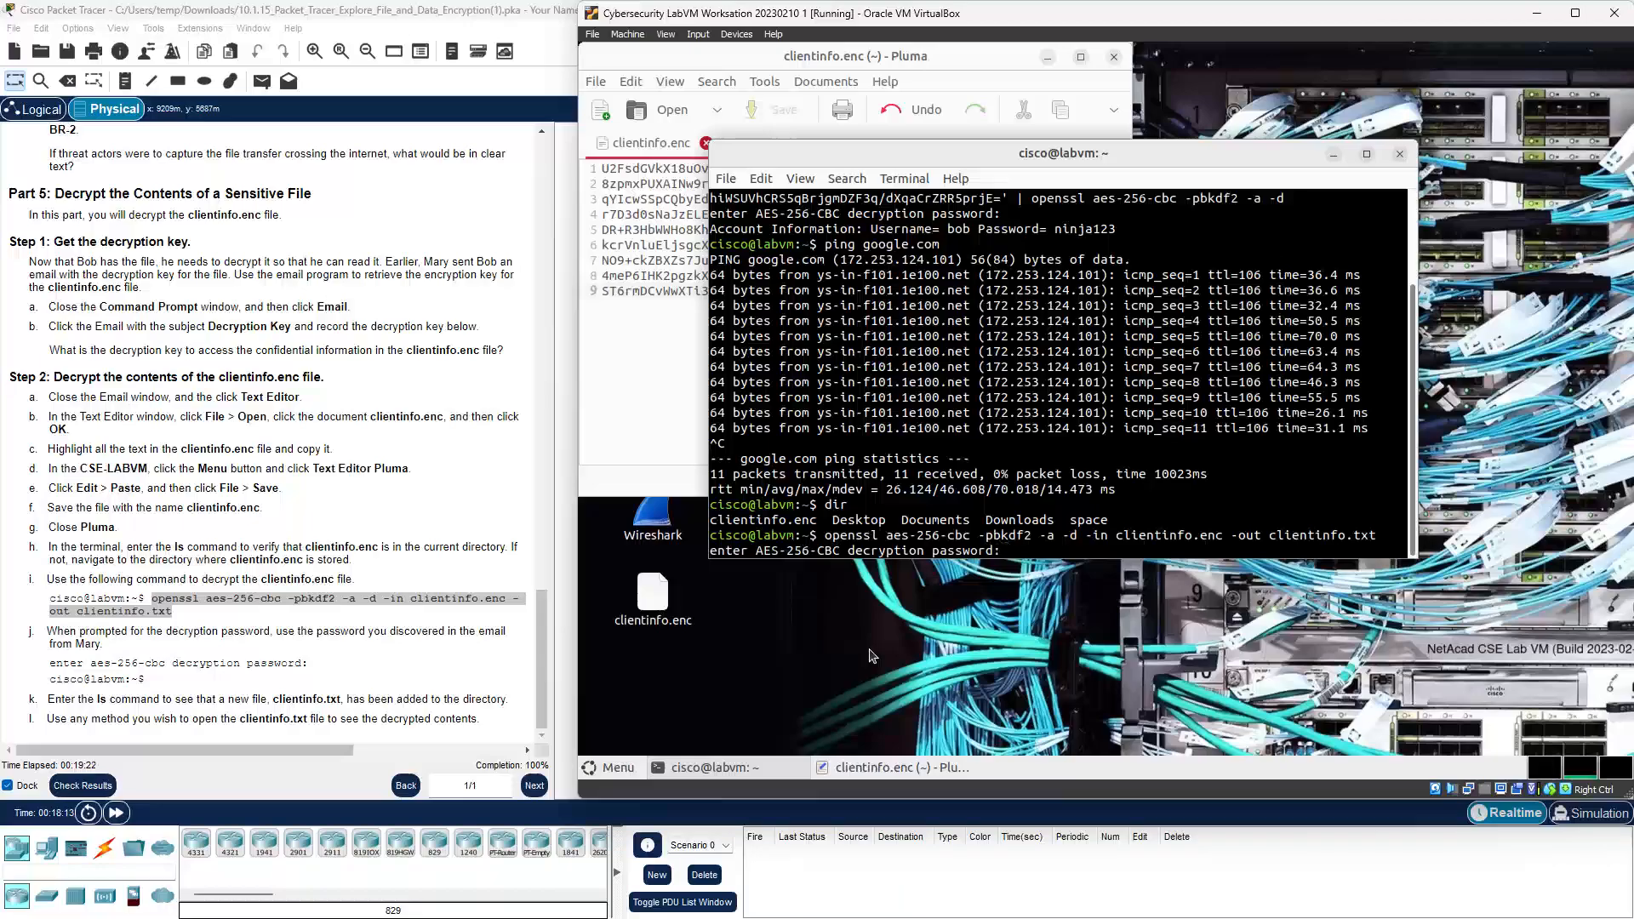
# Step: Enter the decryption password and run ls to confirm clientinfo.txt was created
pyautogui.press('Return')
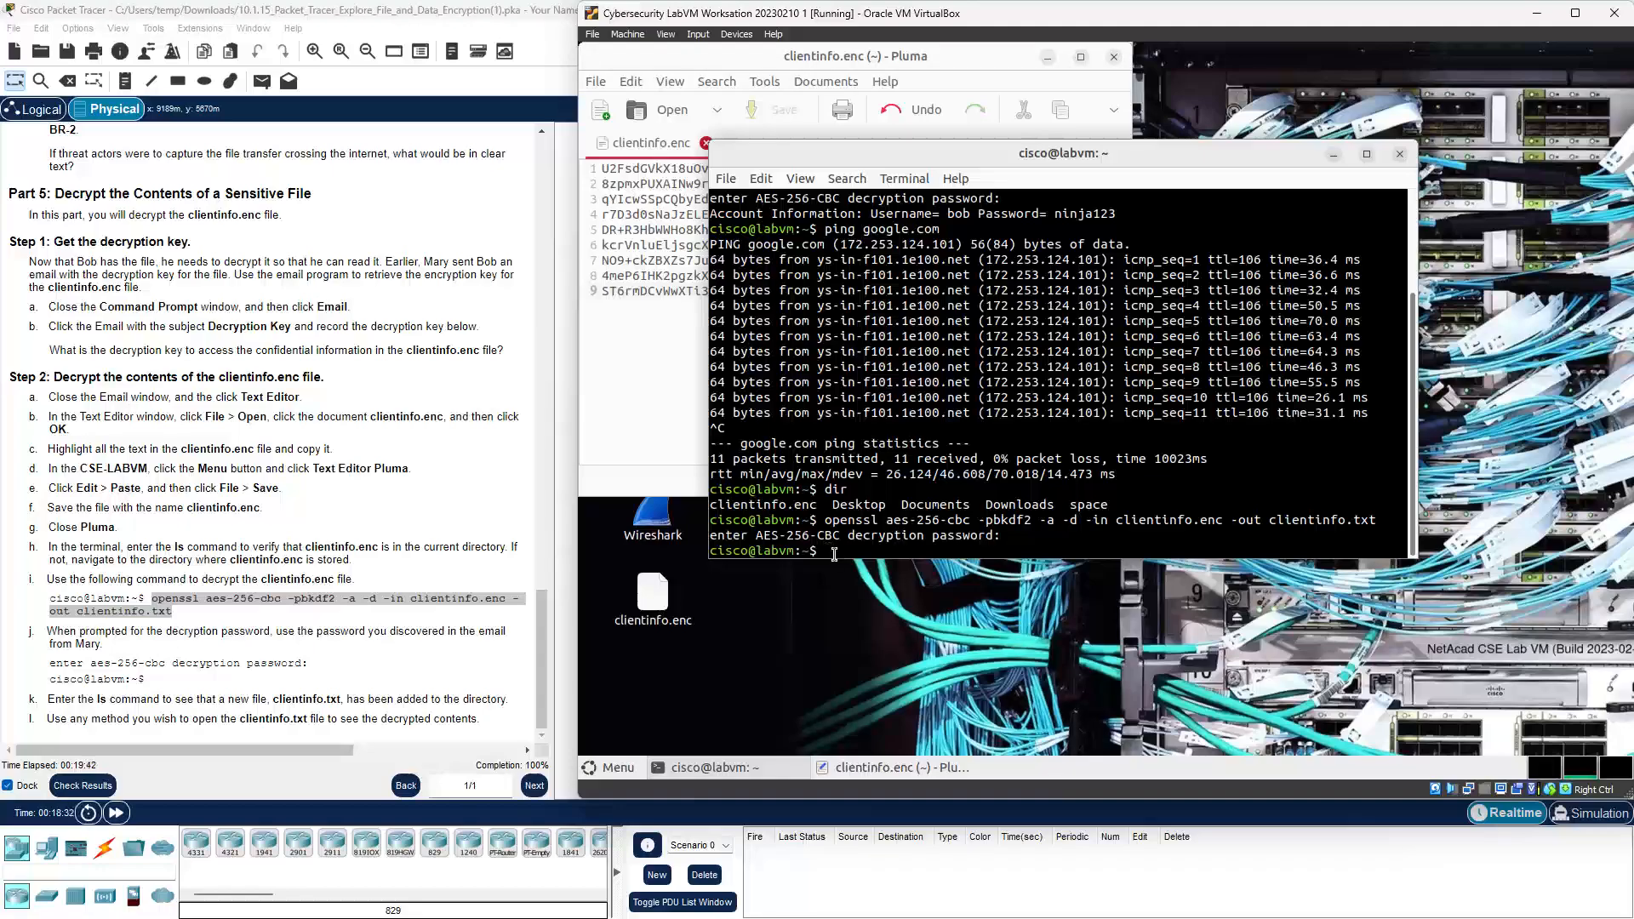
pyautogui.write('ls')
pyautogui.press('Return')
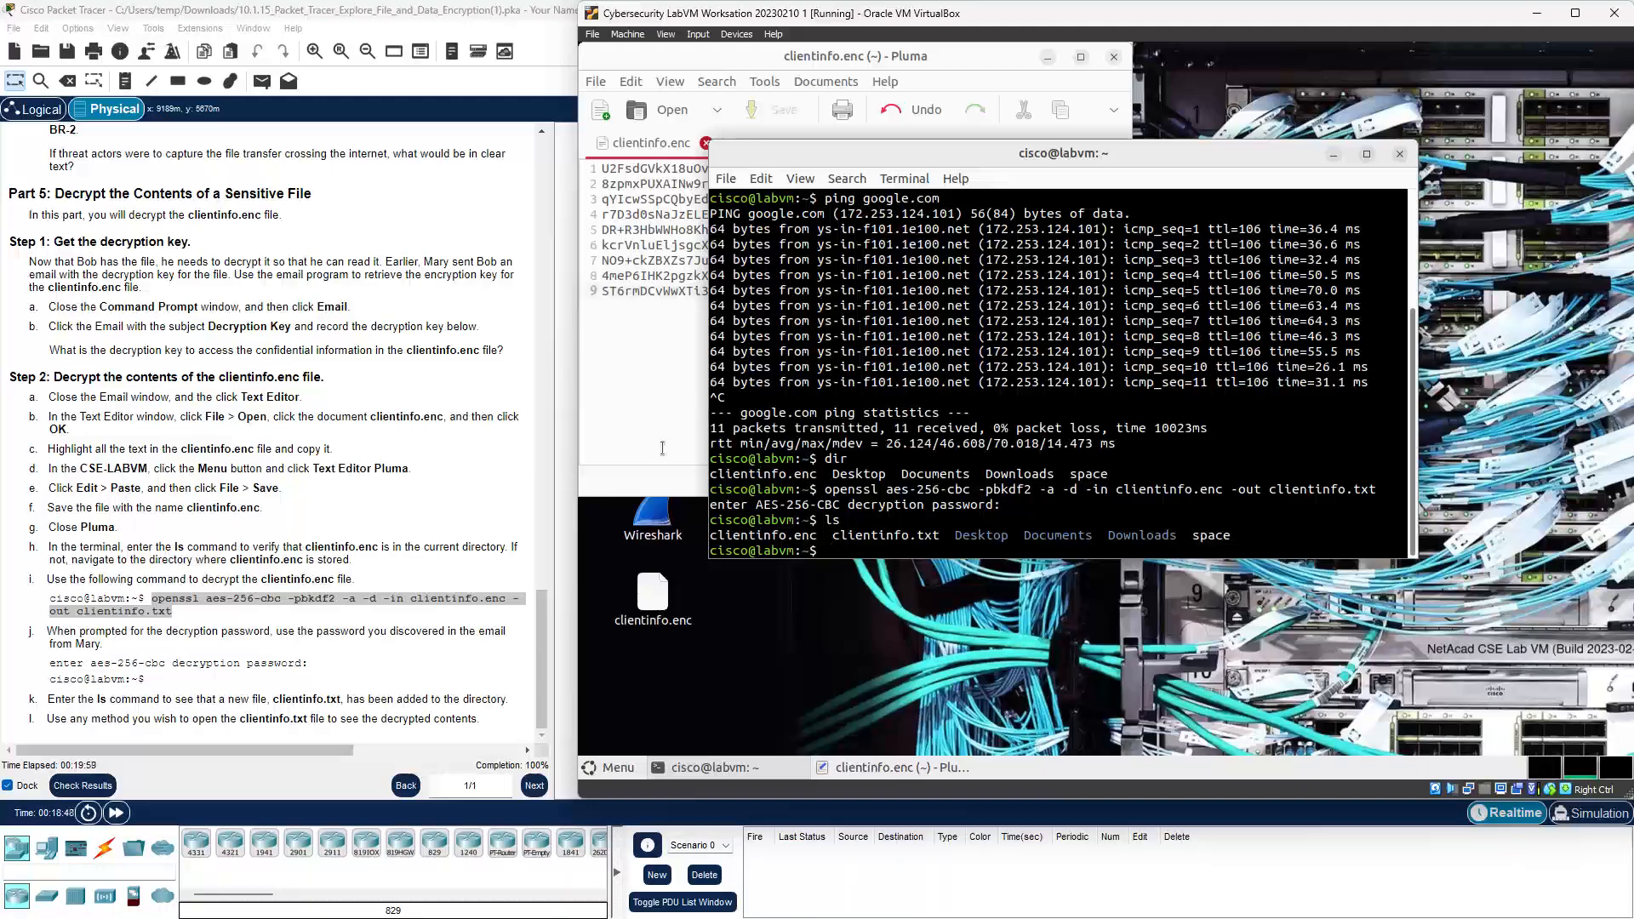
# Step: Open clientinfo.txt in Pluma, compare it with the clientinfo.enc tab, then move the editor down
pyautogui.click(599, 82)
pyautogui.click(620, 124)
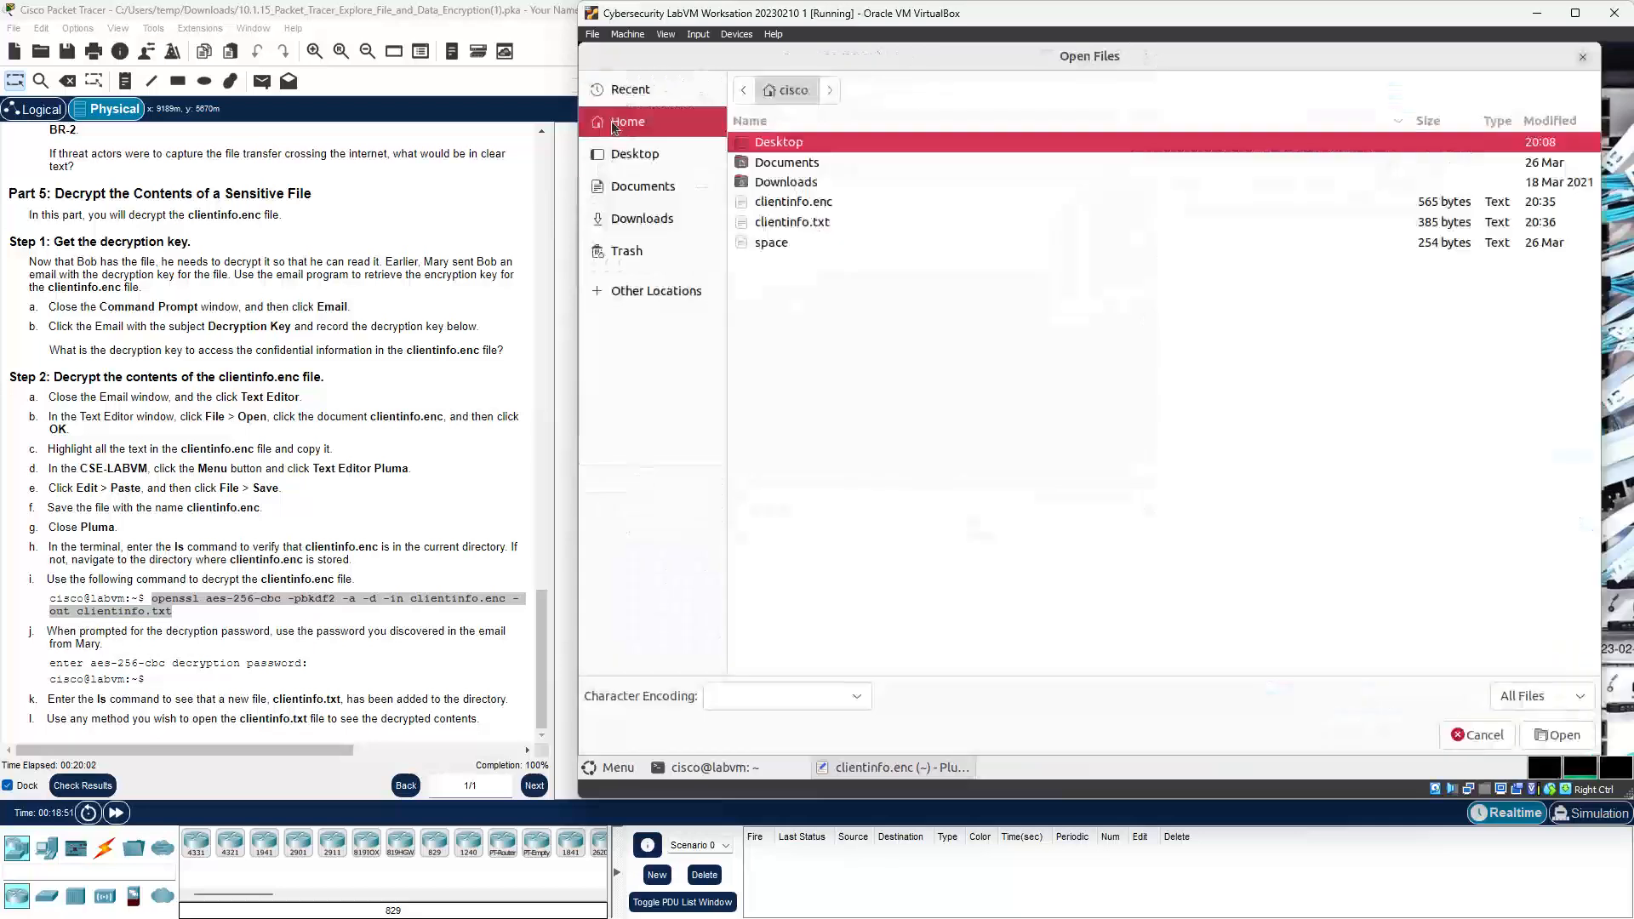
pyautogui.doubleClick(771, 221)
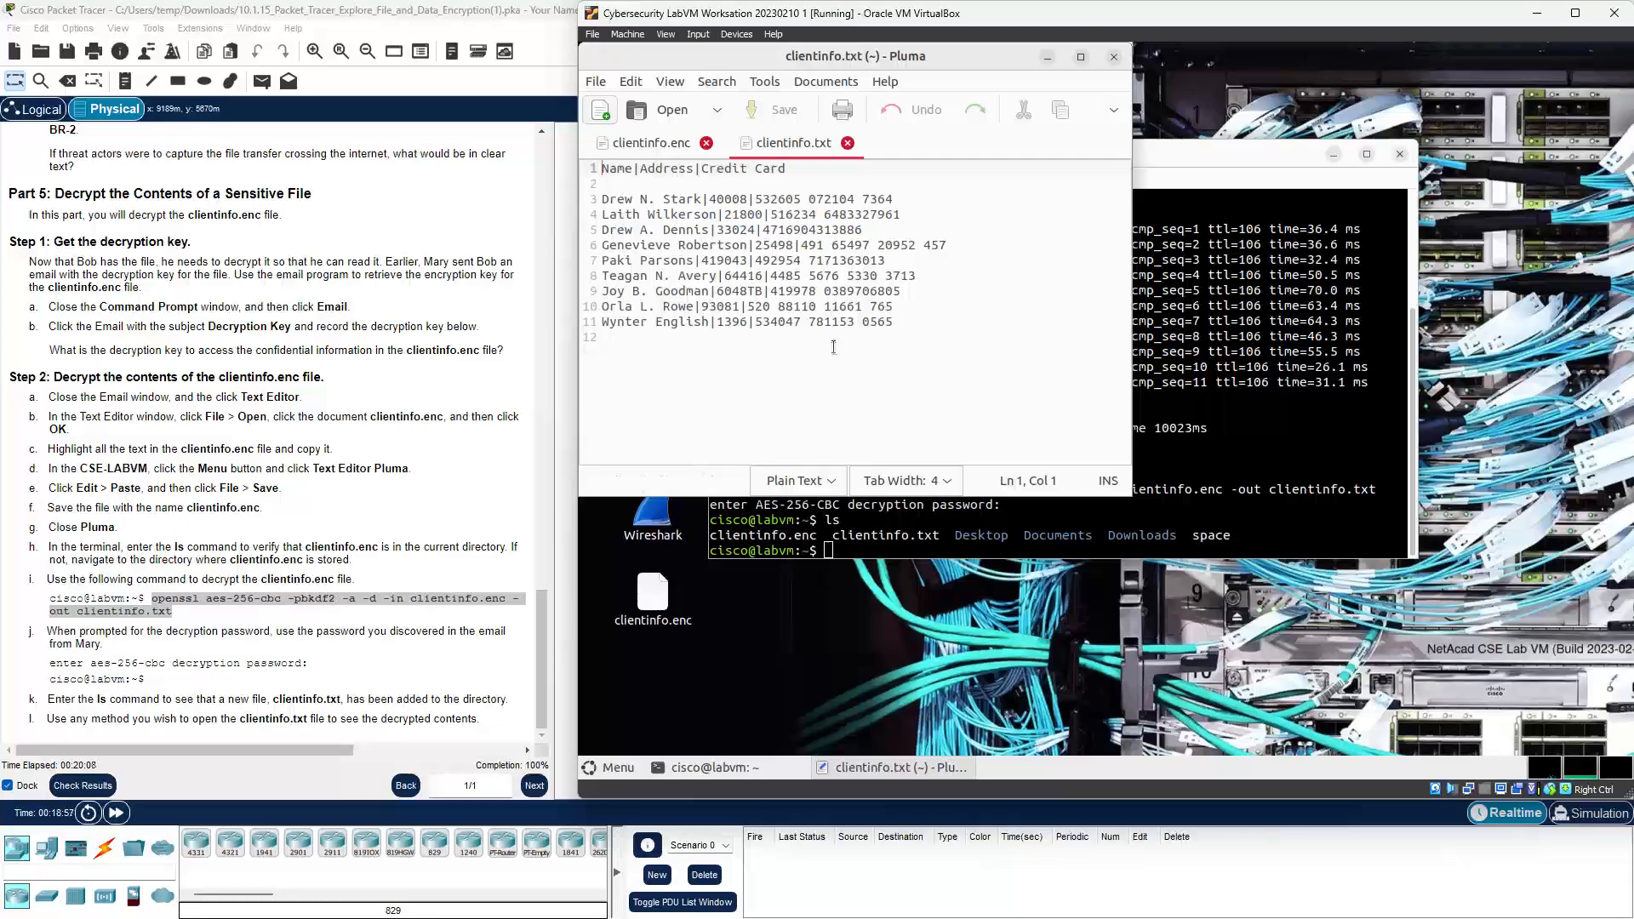
pyautogui.click(660, 144)
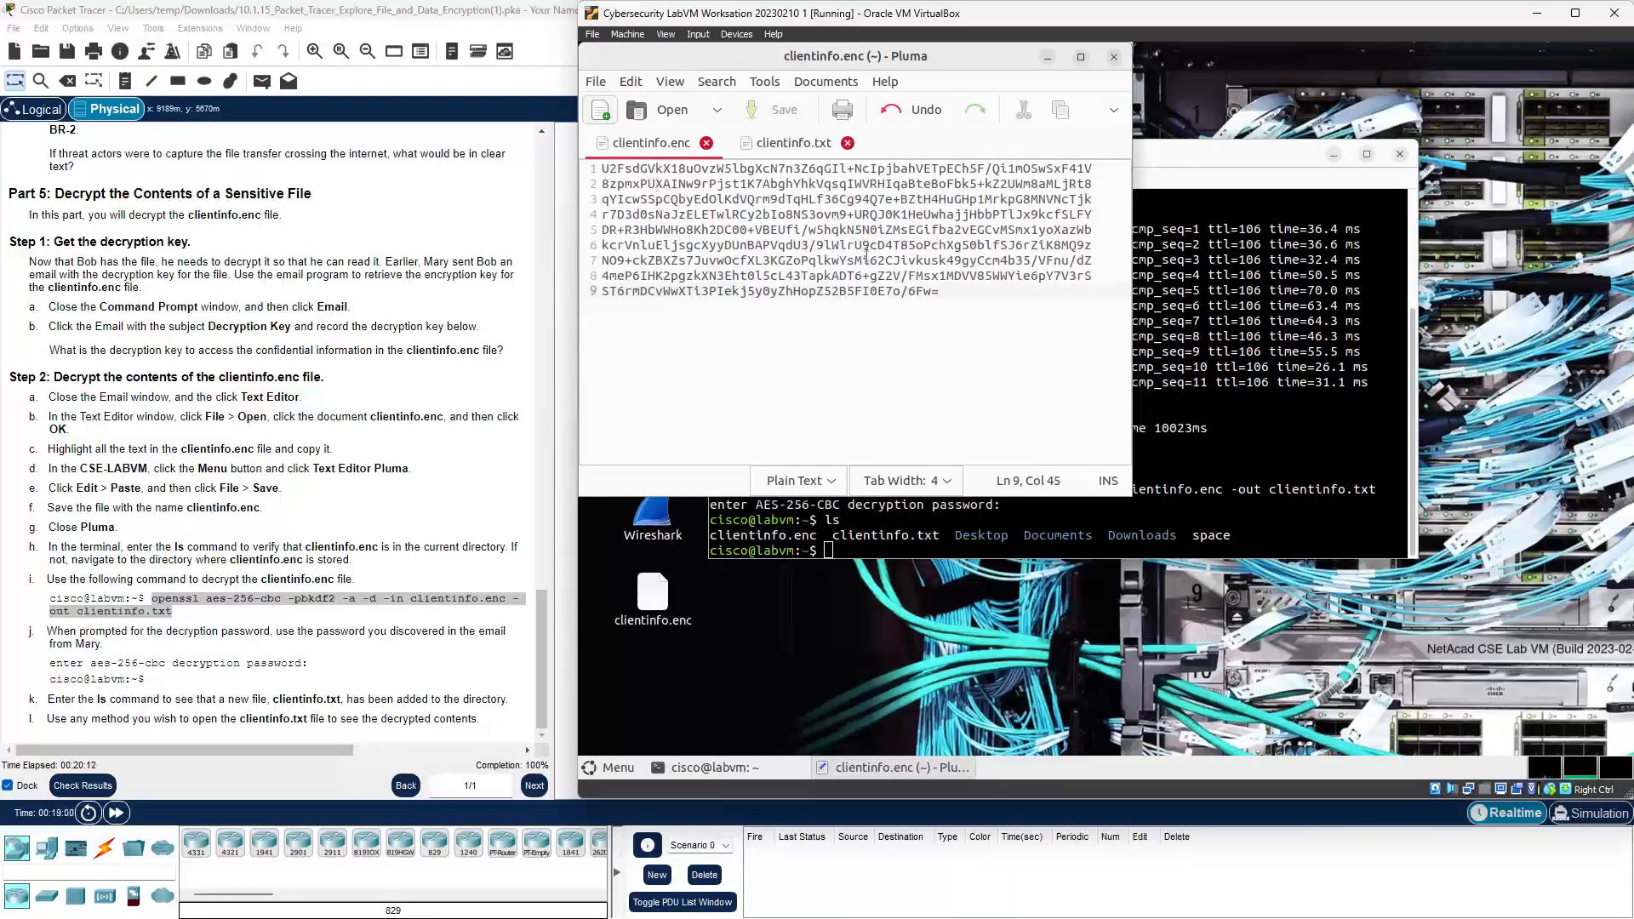
pyautogui.click(781, 145)
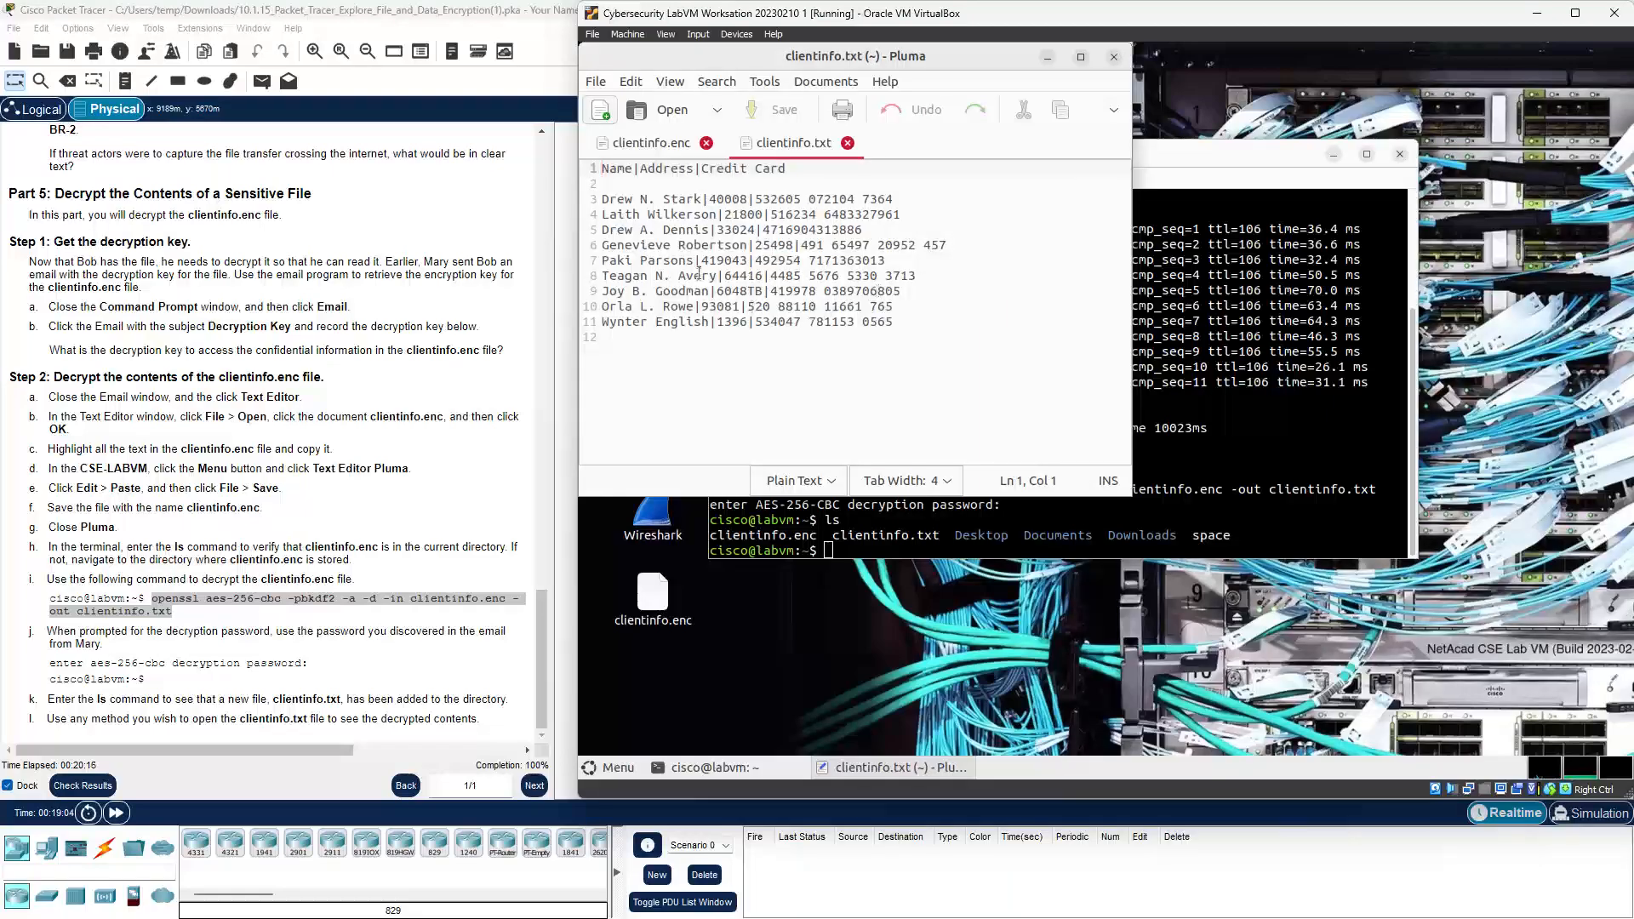
pyautogui.moveTo(605, 168); pyautogui.dragTo(752, 186)
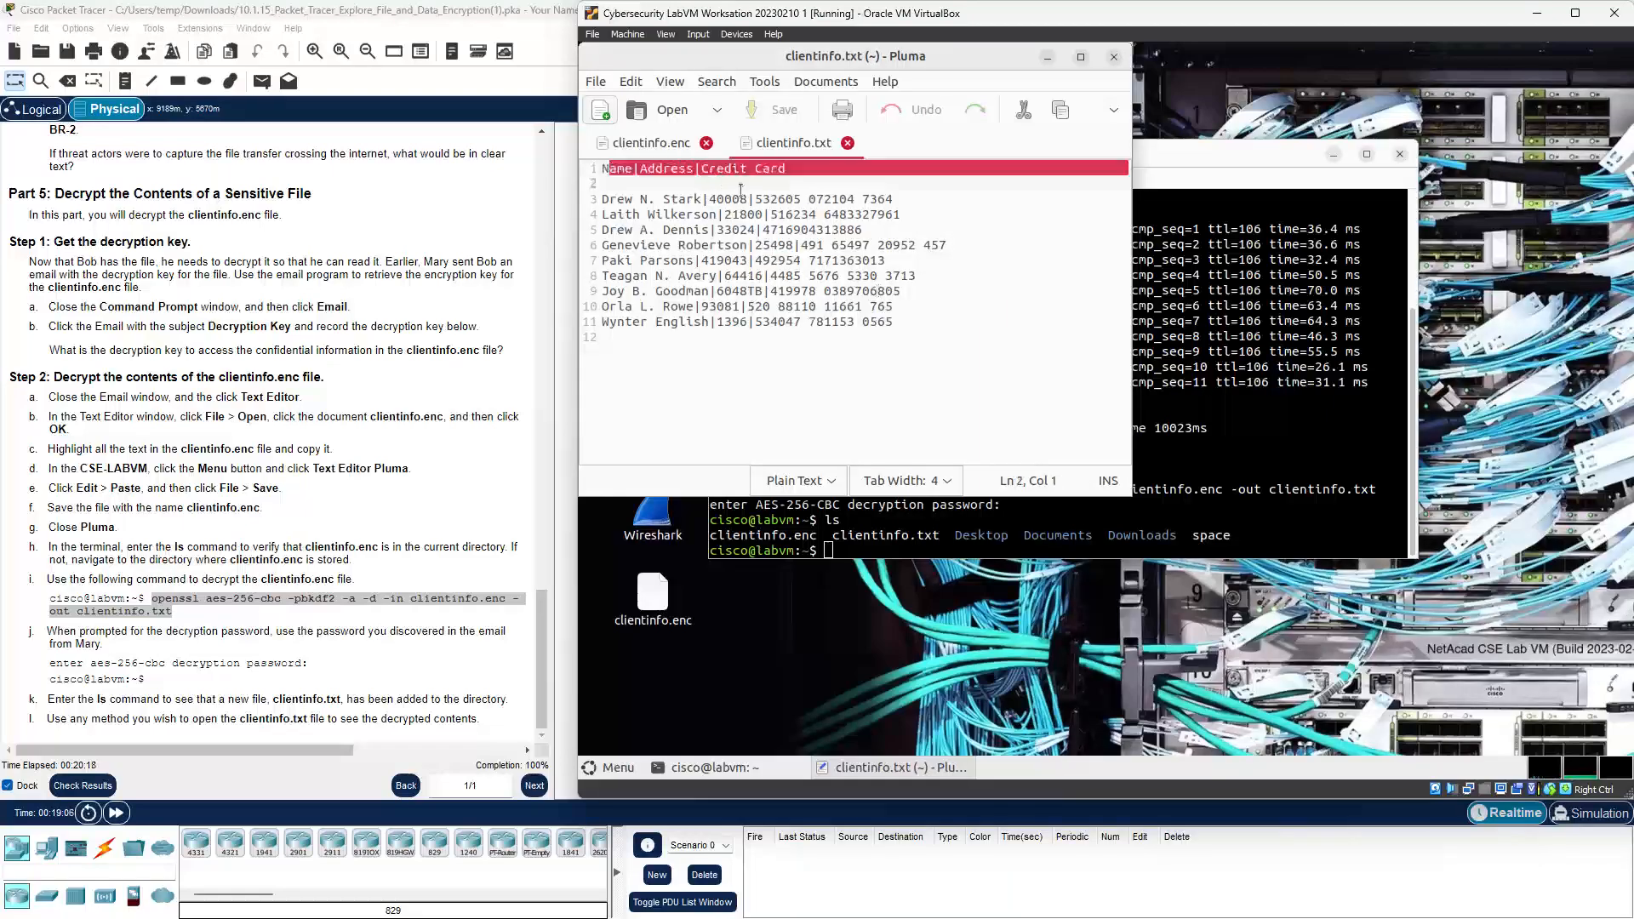
pyautogui.click(678, 262)
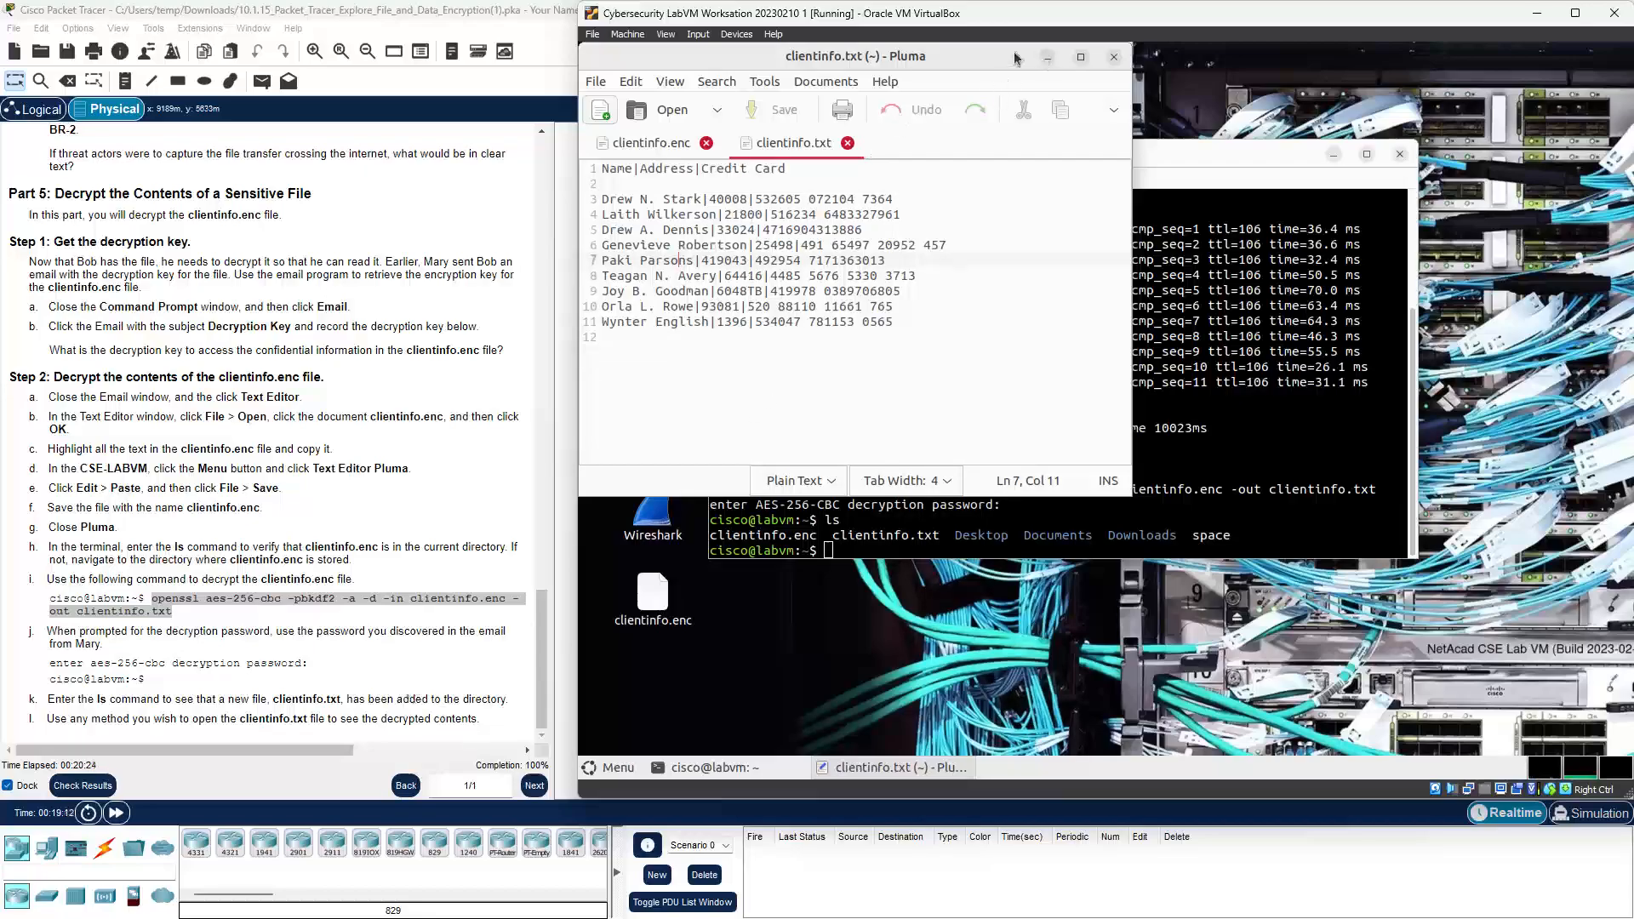
pyautogui.moveTo(1008, 73); pyautogui.dragTo(1028, 332)
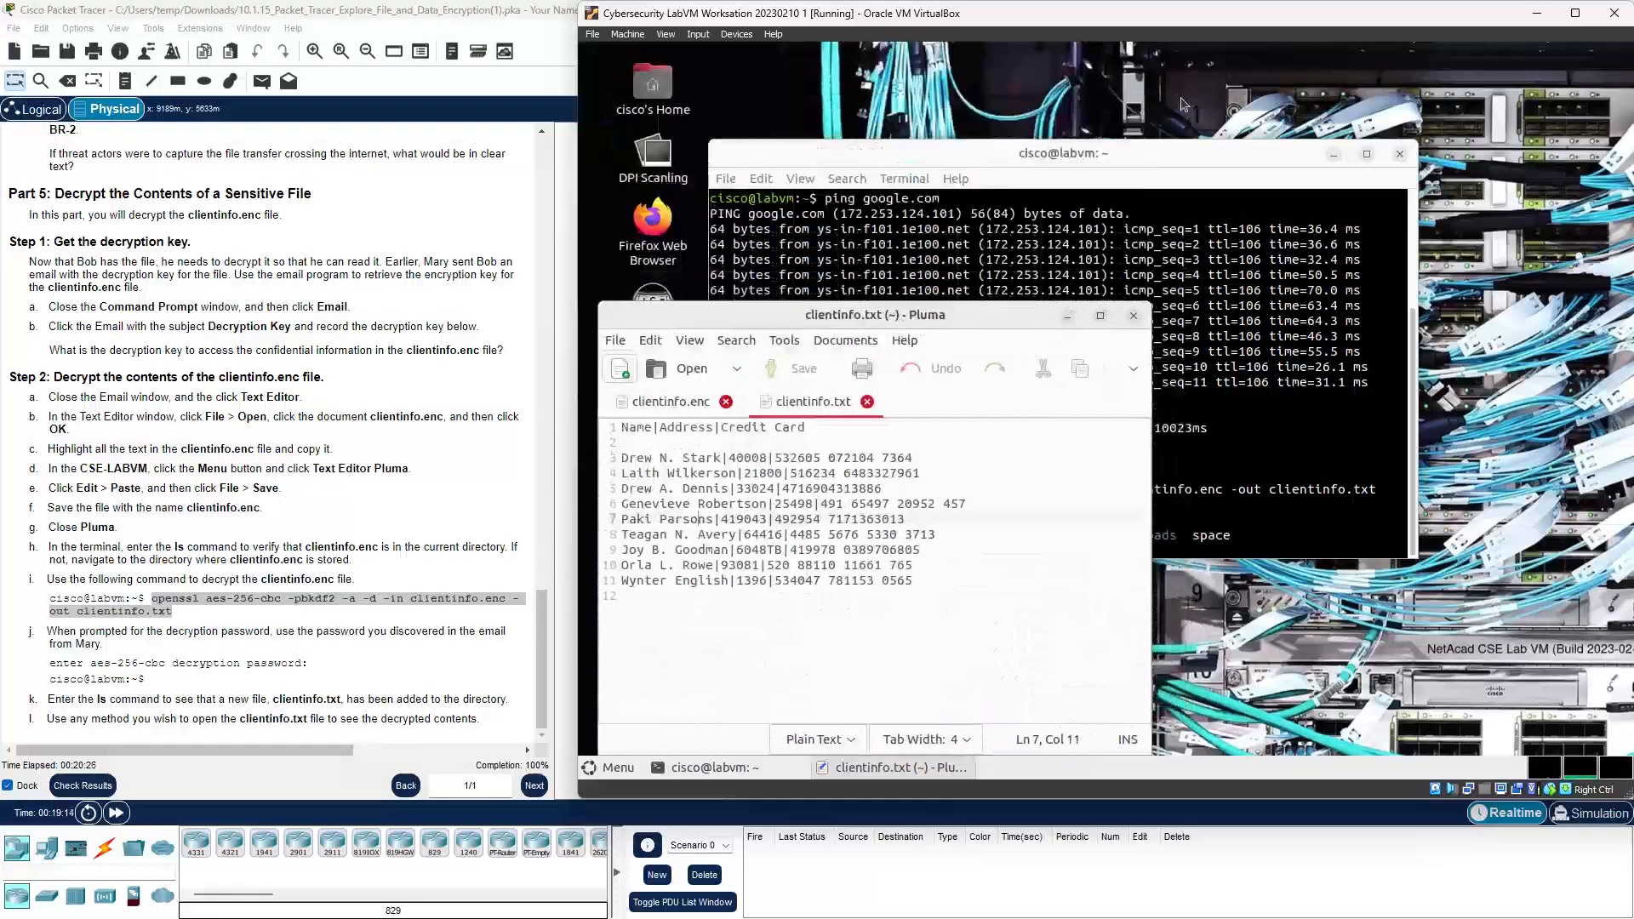
# Step: Screenshot the terminal's decryption output with Print Screen, save it to the VM desktop, return to Packet Tracer
pyautogui.moveTo(1166, 155); pyautogui.dragTo(1194, 61)
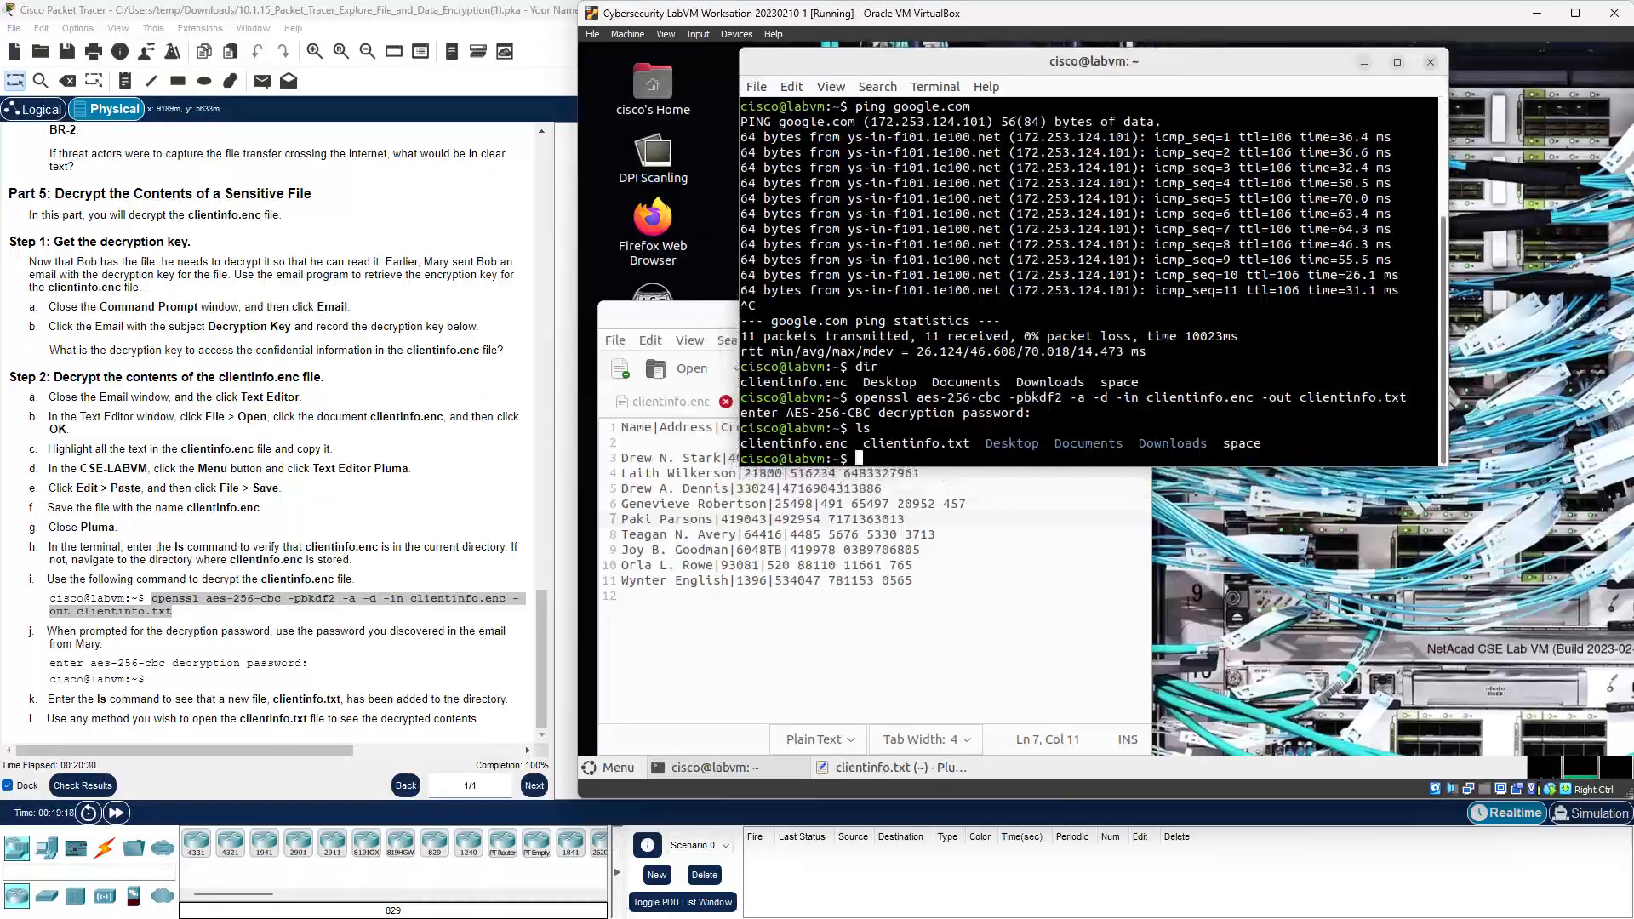
pyautogui.moveTo(1578, 904)
pyautogui.moveTo(978, 22); pyautogui.dragTo(971, 66)
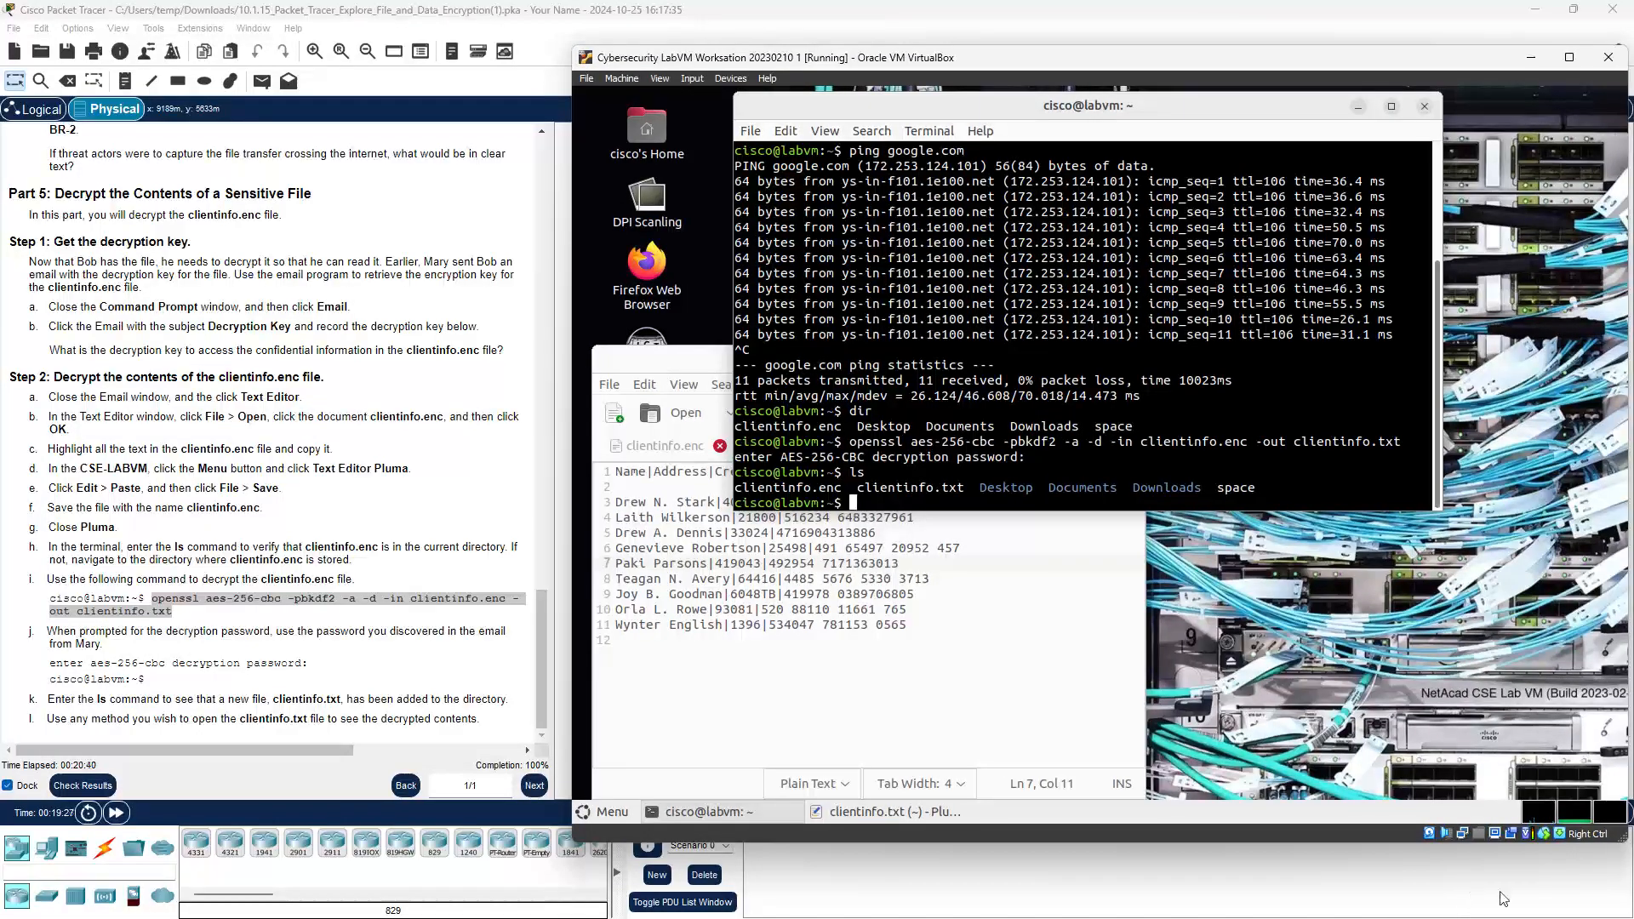
pyautogui.moveTo(1563, 913)
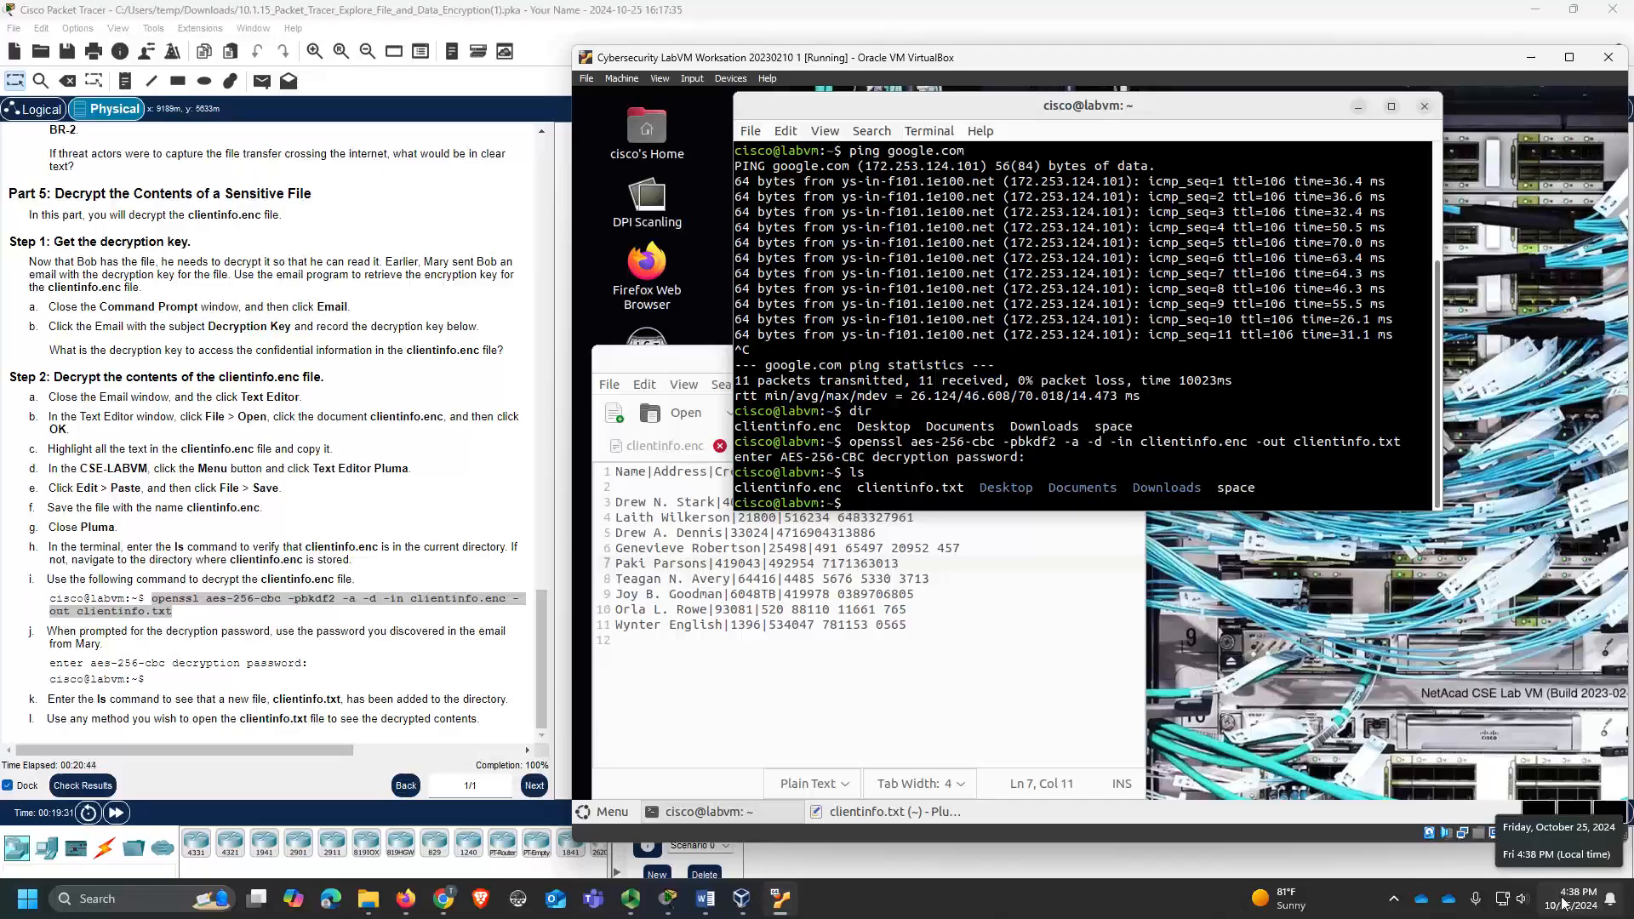
pyautogui.press('Print')
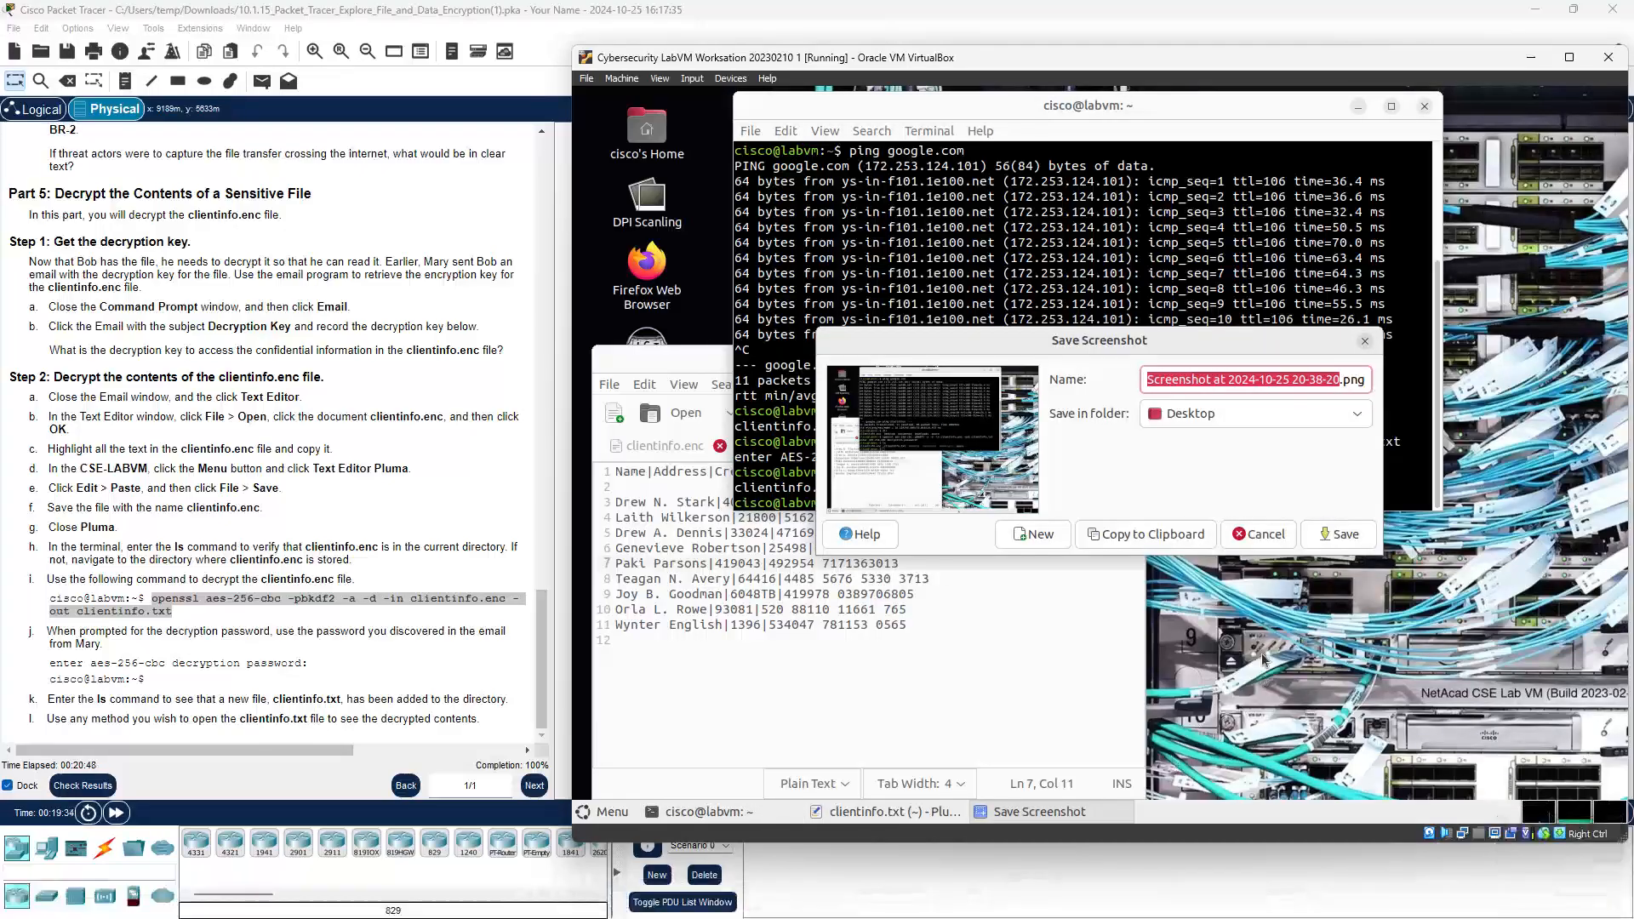
pyautogui.click(1333, 534)
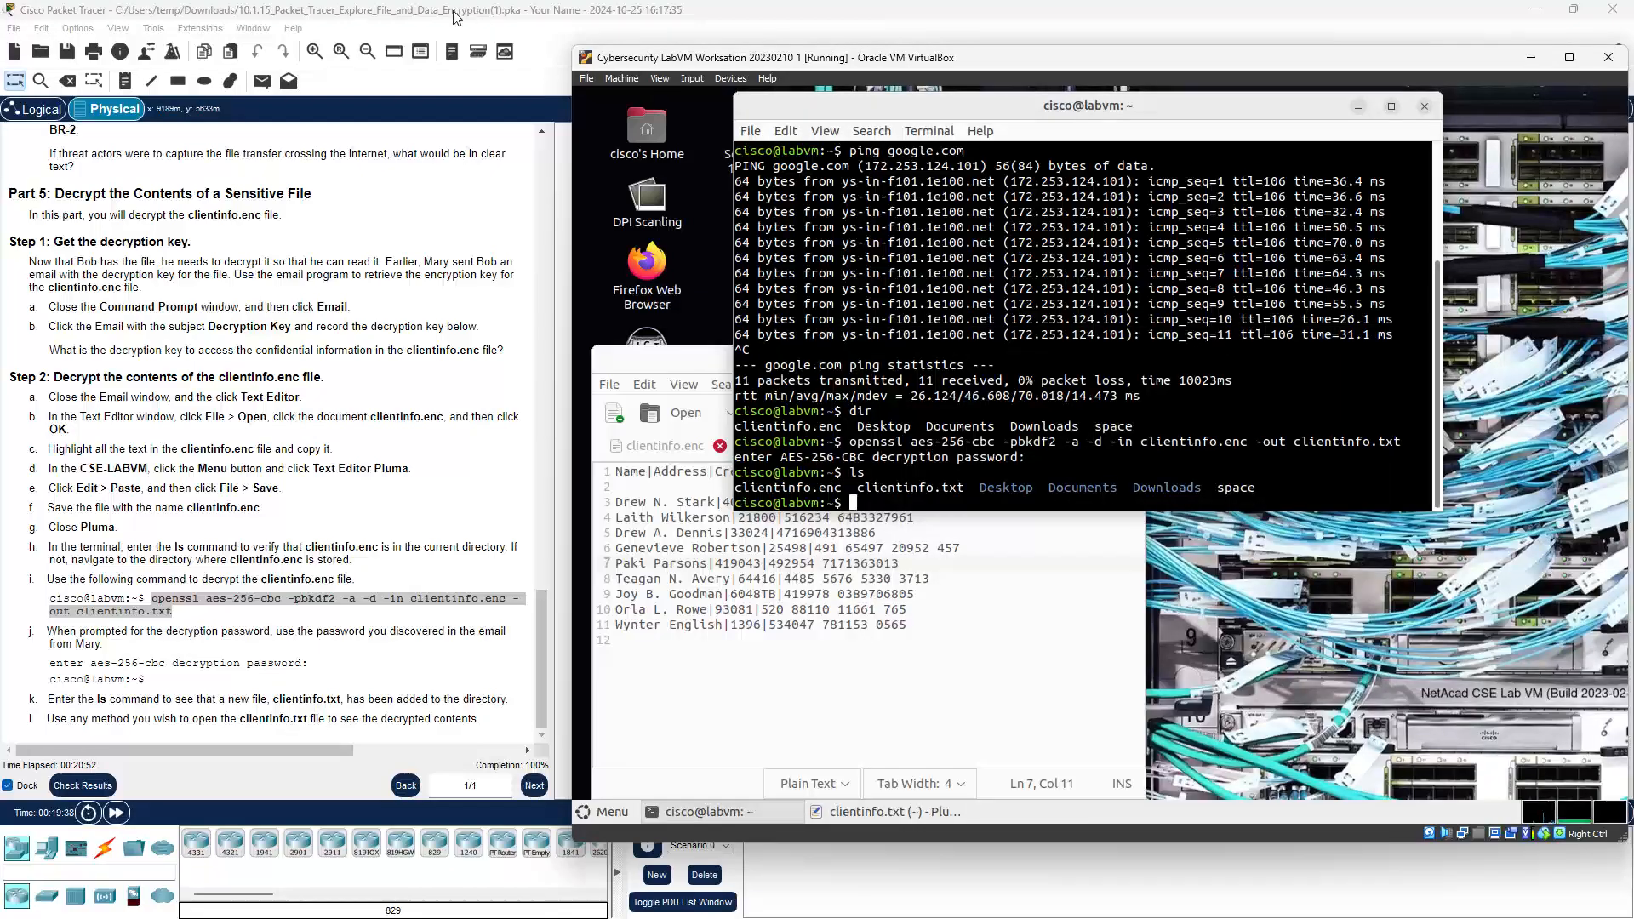
pyautogui.click(455, 17)
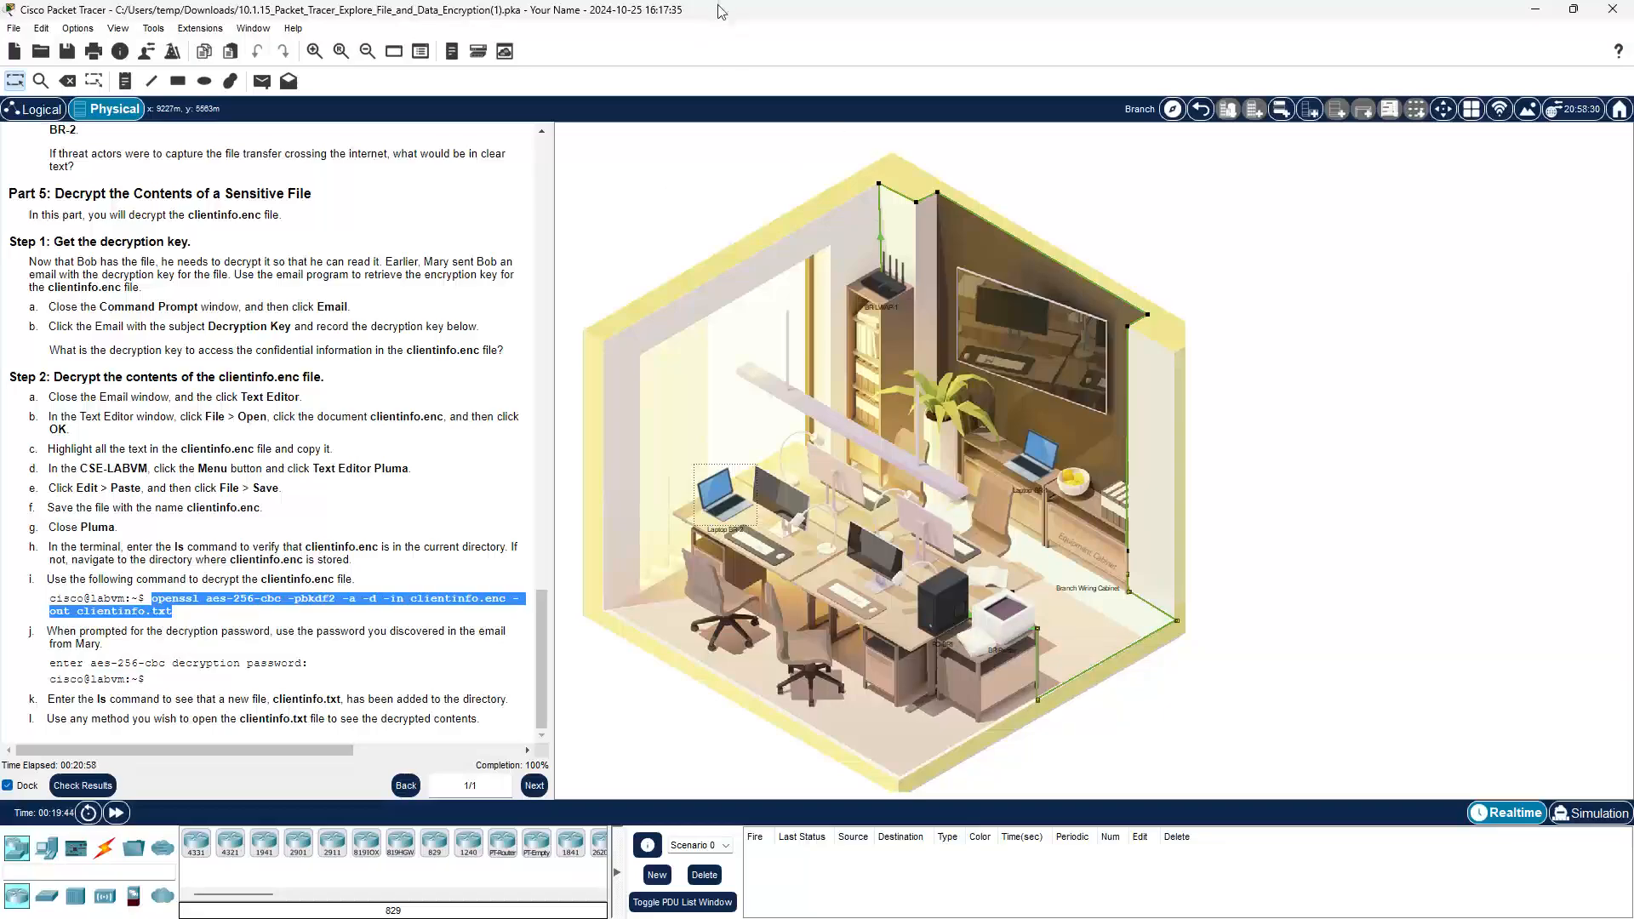
# Step: Take a full-screen Snipping Tool capture of the Packet Tracer Part 5 instructions
pyautogui.moveTo(749, 917)
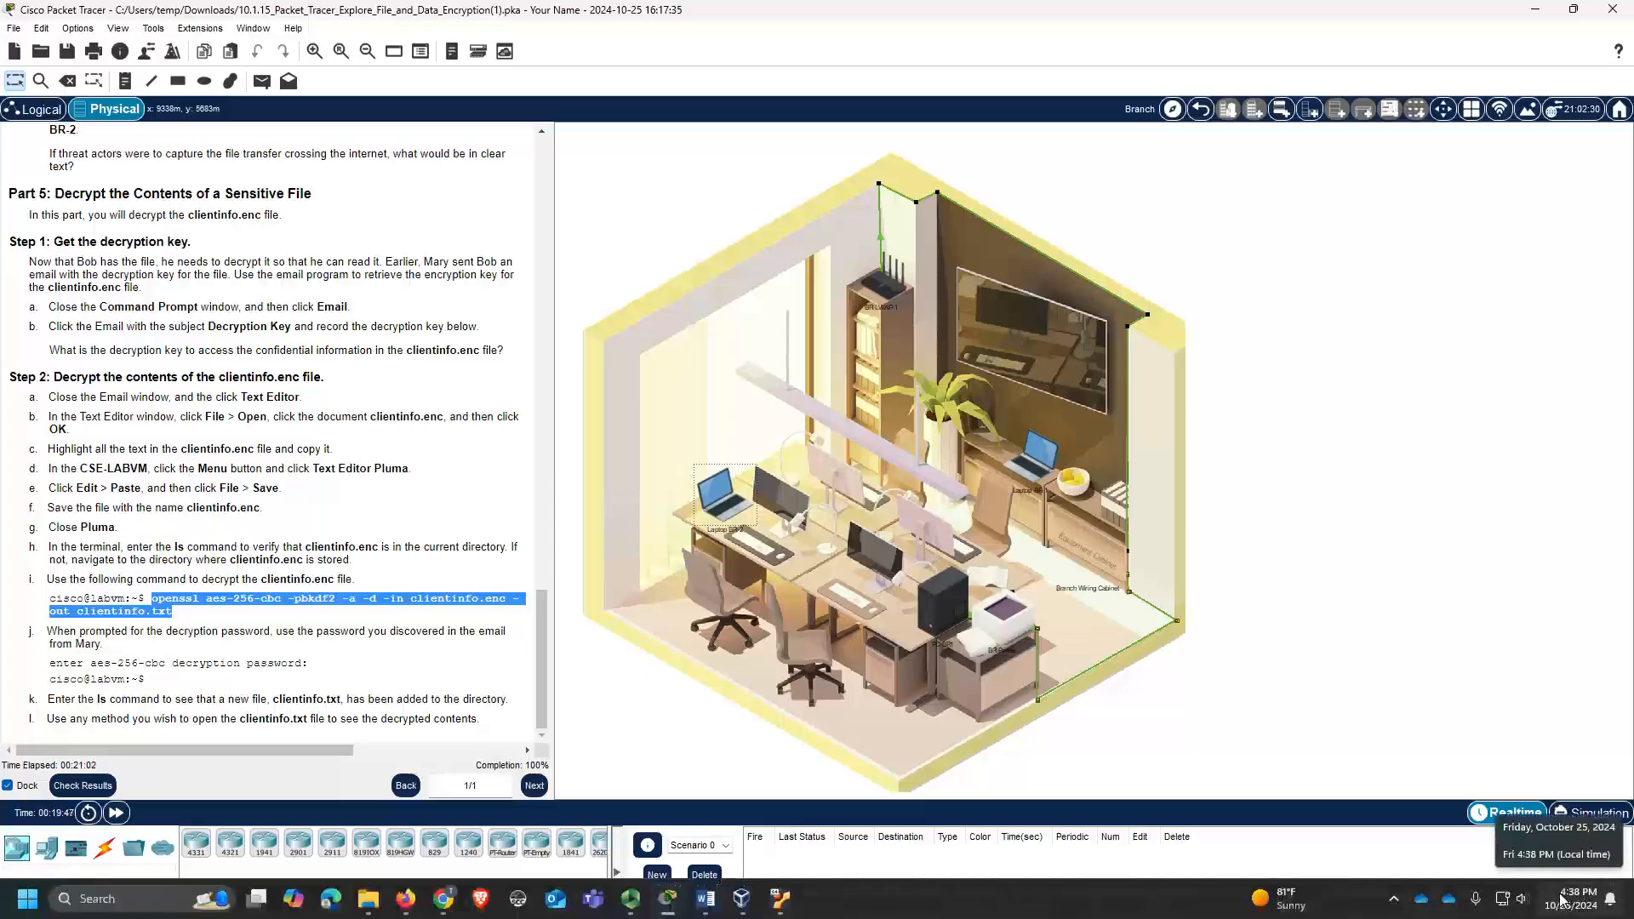
pyautogui.press('super+shift+s')
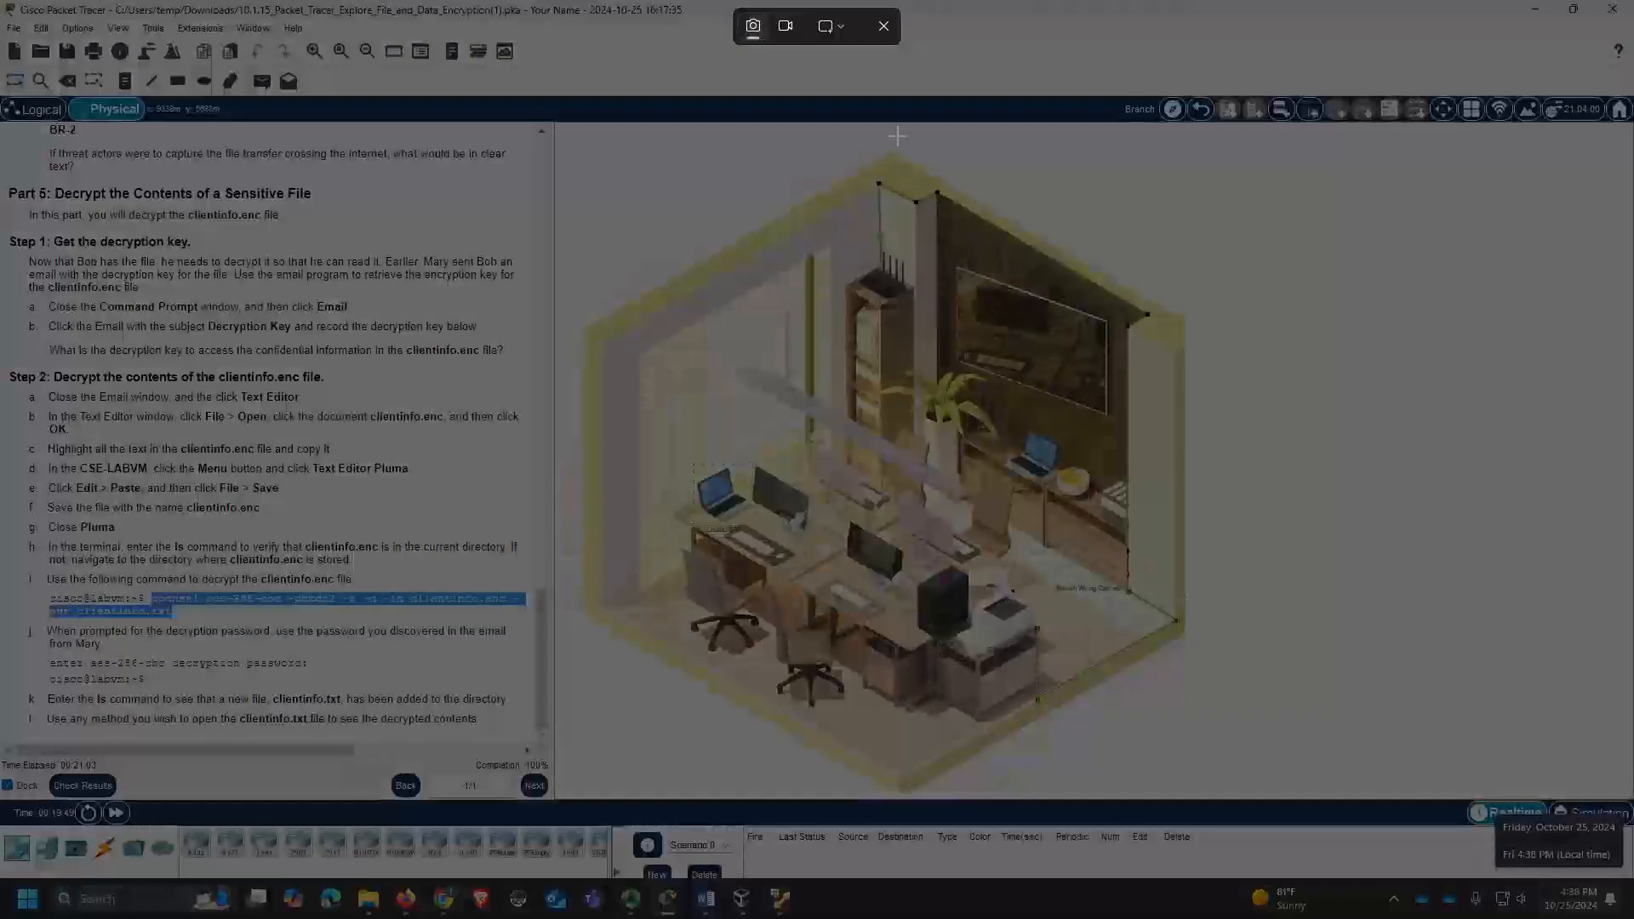
pyautogui.click(830, 26)
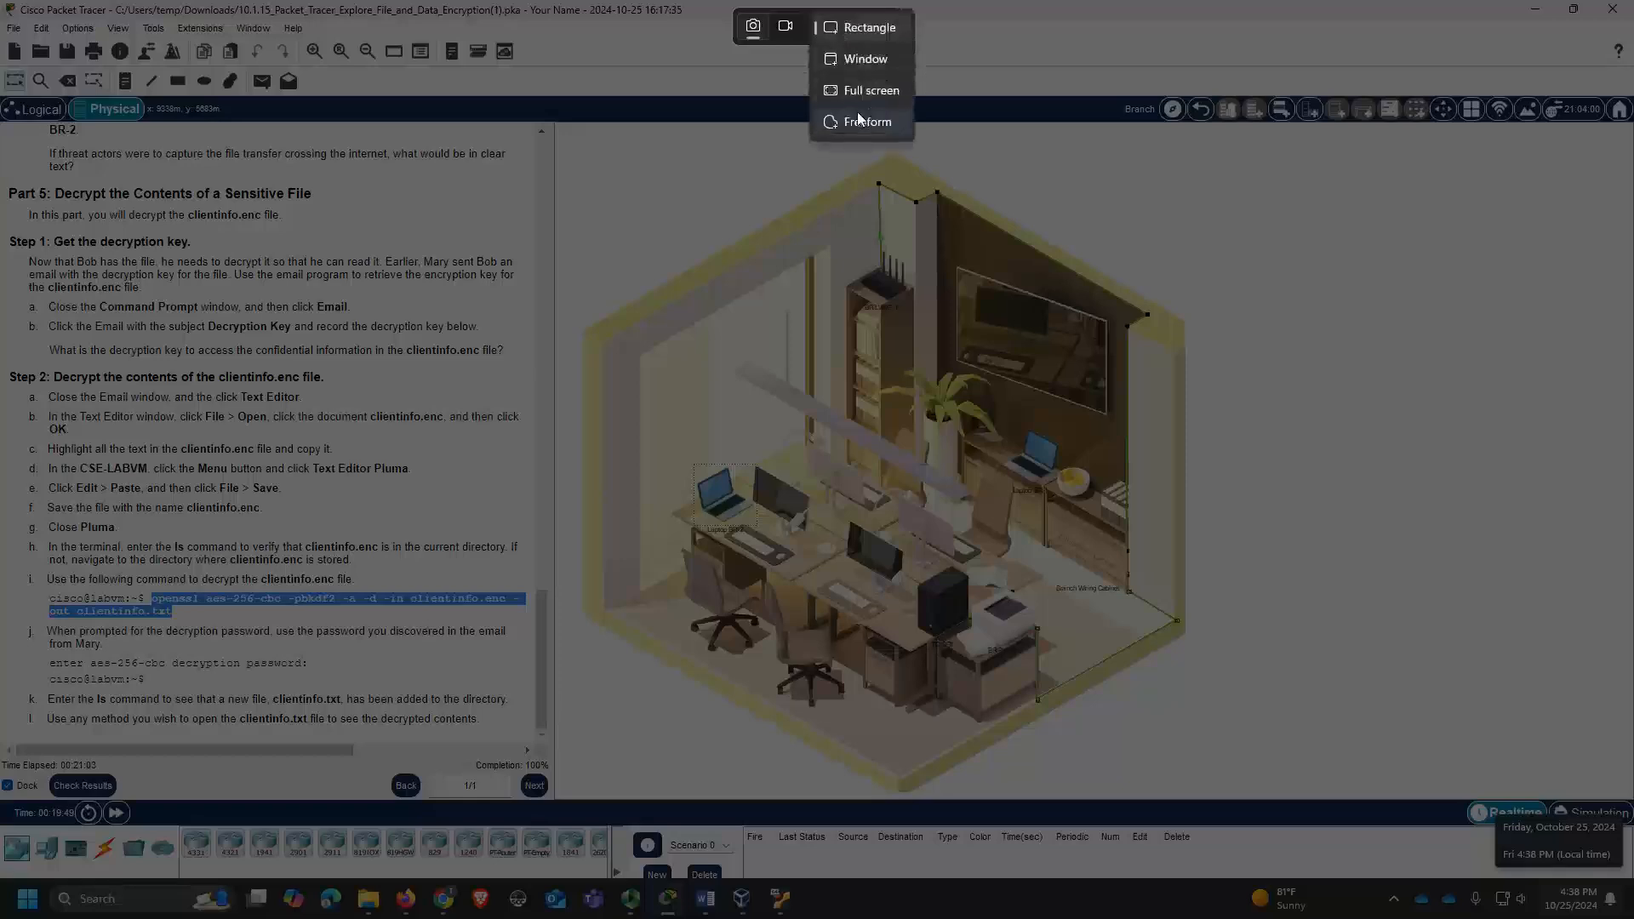
pyautogui.click(854, 99)
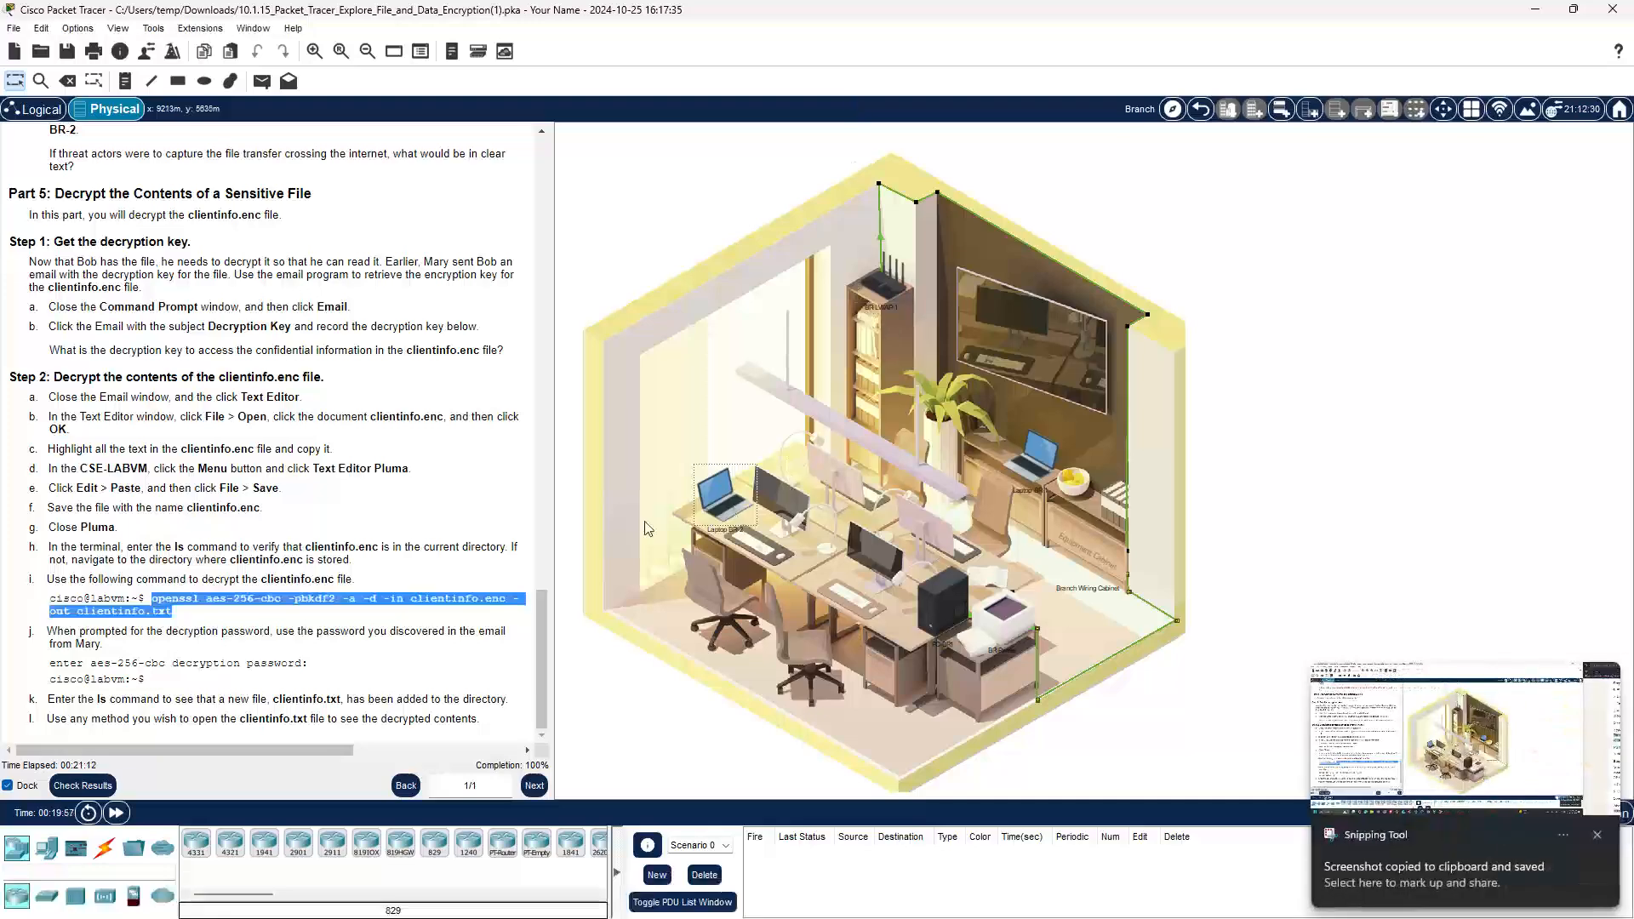
pyautogui.click(430, 720)
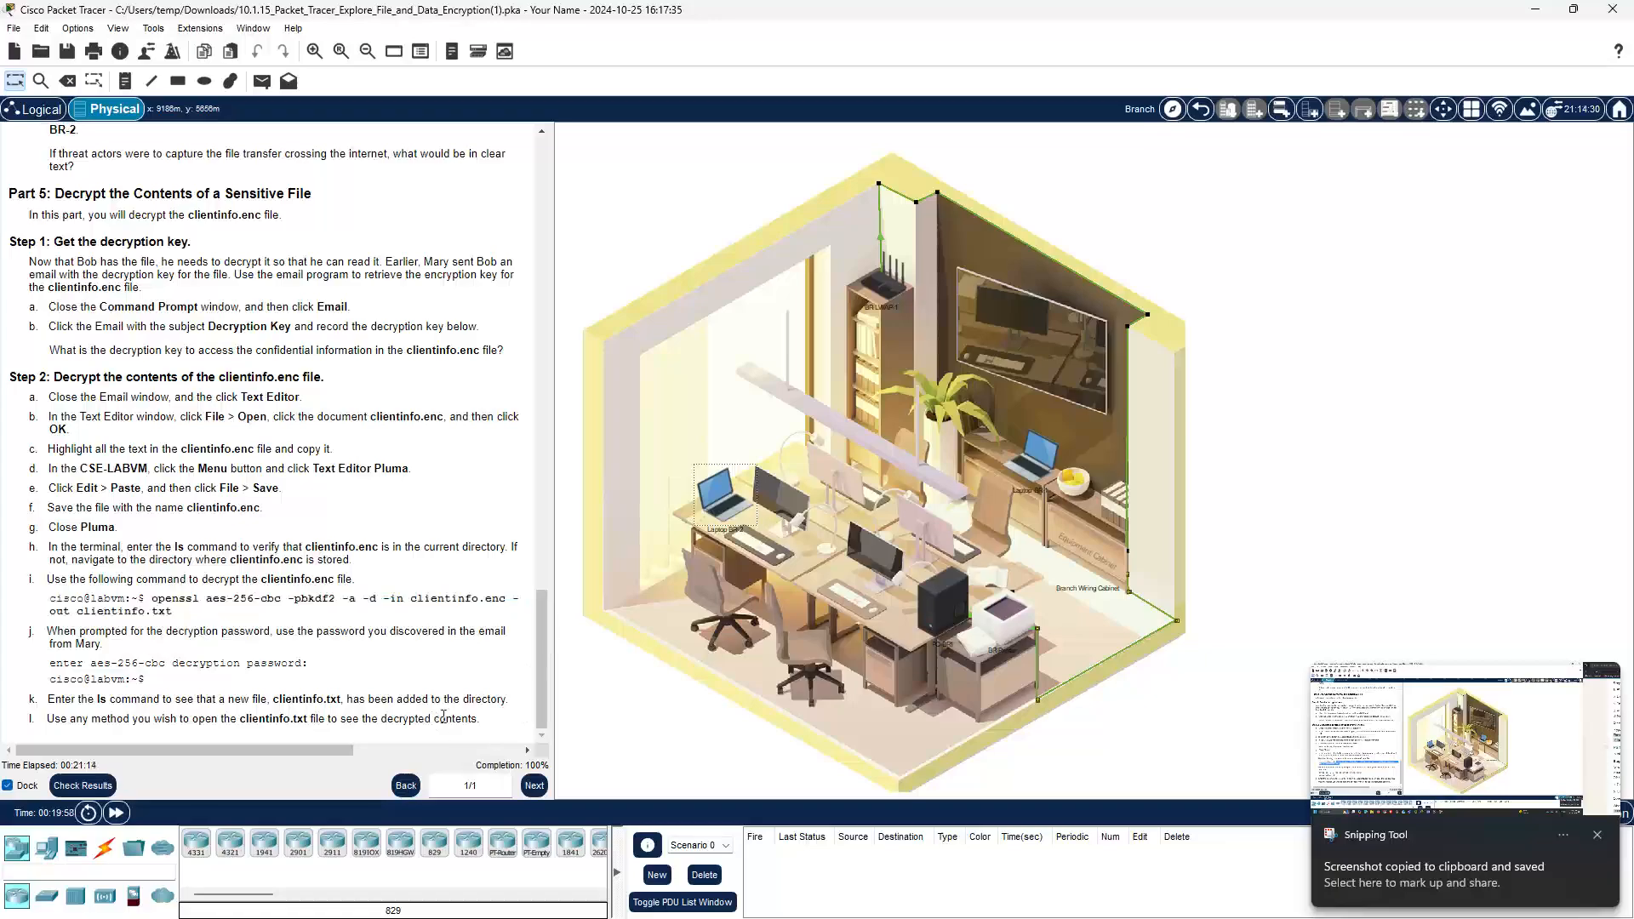